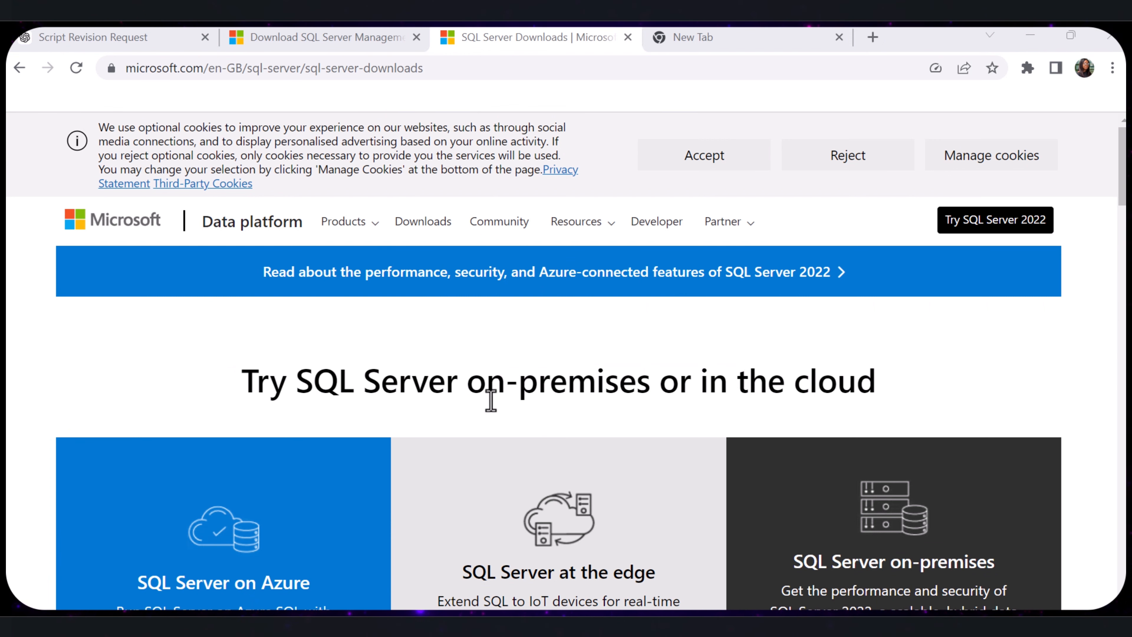
- Download the free SQL Server 2022 Express edition from the SQL Server downloads page
scroll(490, 397, down, 6)
scroll(800, 451, down, 5)
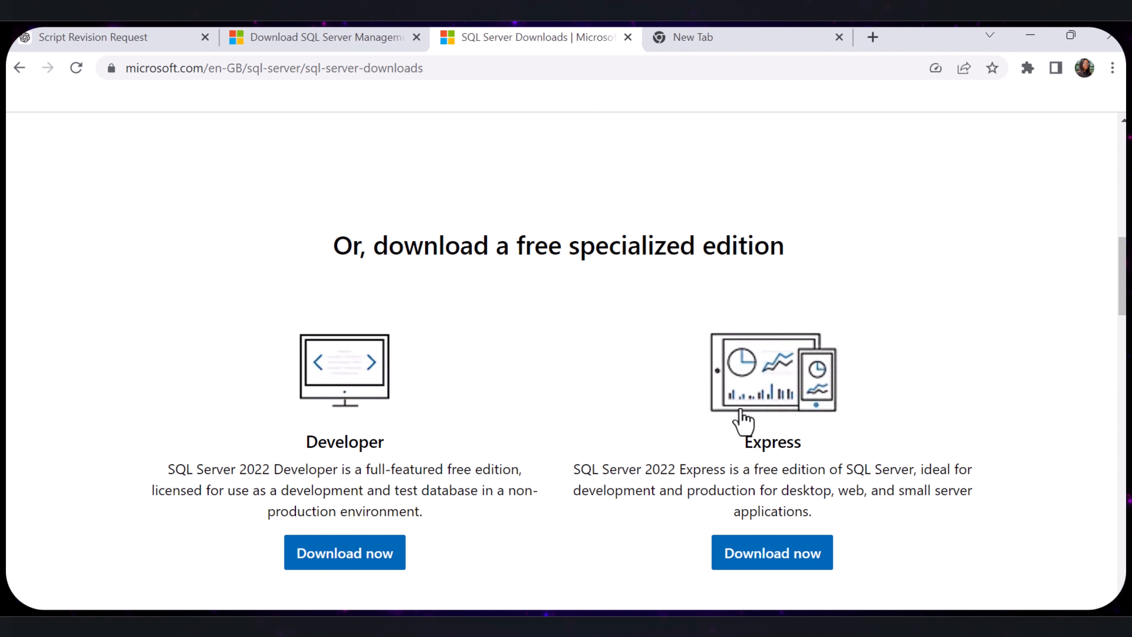
click(793, 564)
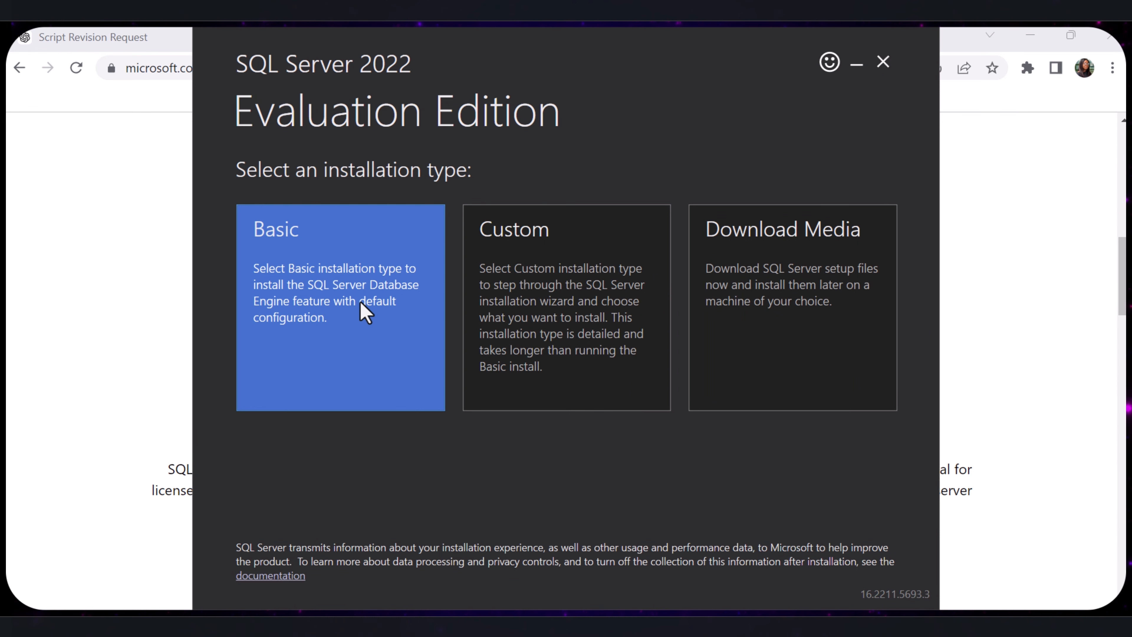
click(365, 312)
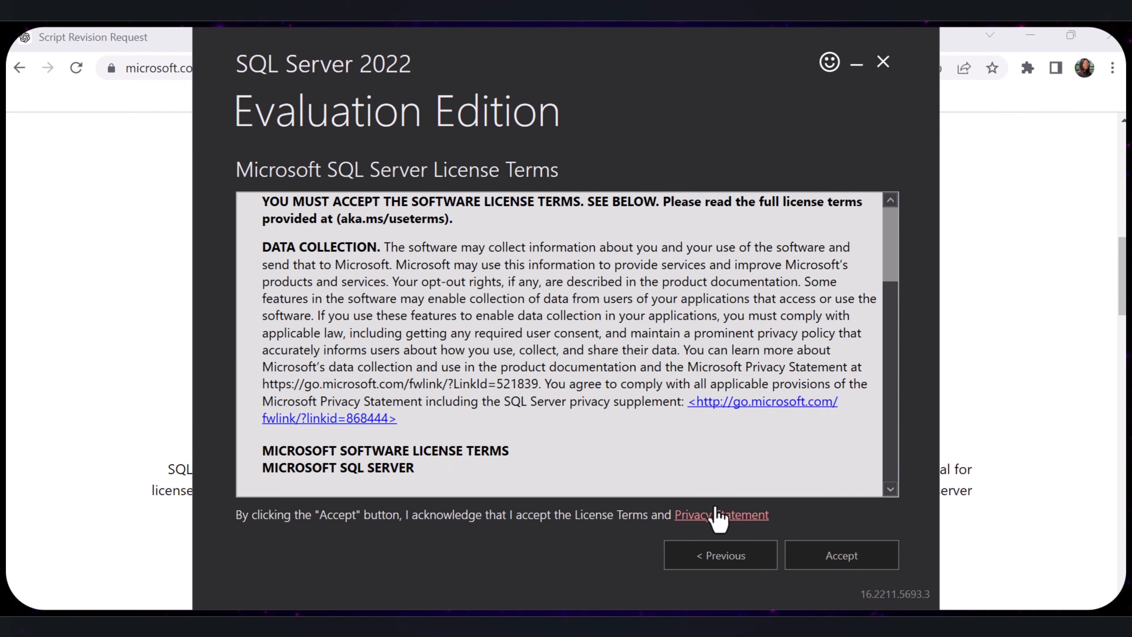
click(861, 561)
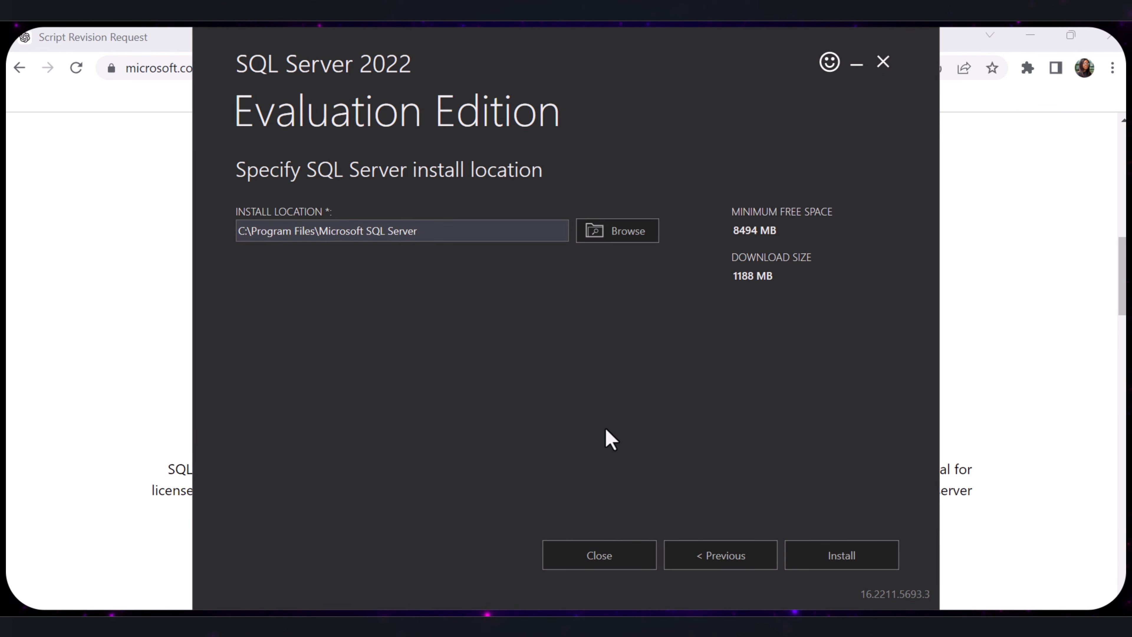
click(601, 563)
click(563, 360)
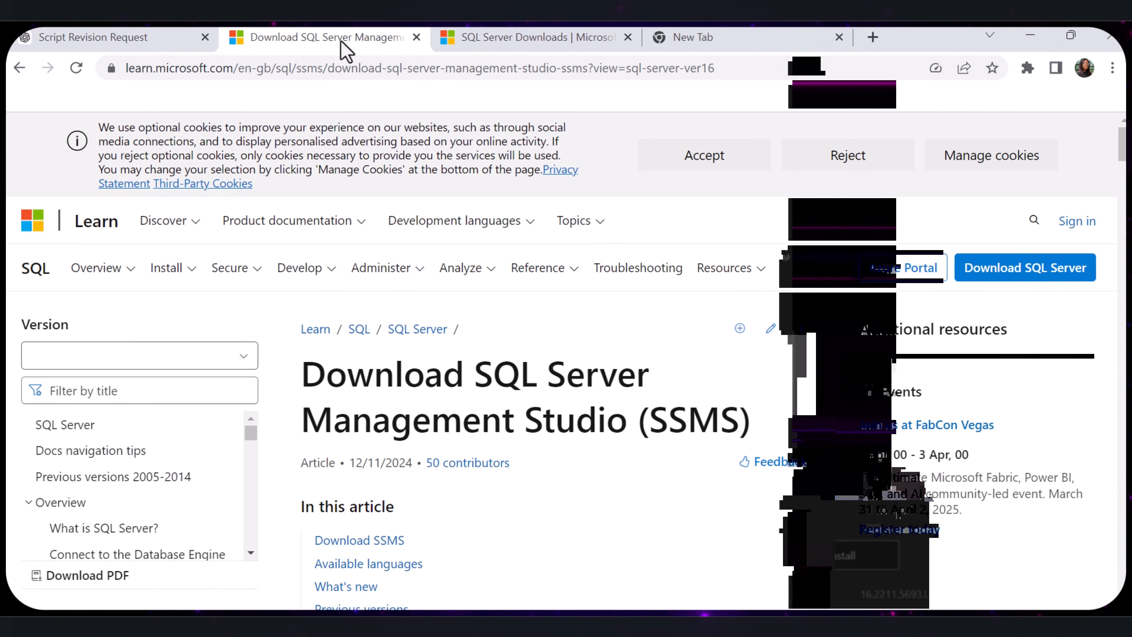
- Switch to SQL Server Management Studio 20 and connect to the DESKTOP-7DF83O5 Database Engine server
scroll(672, 344, down, 10)
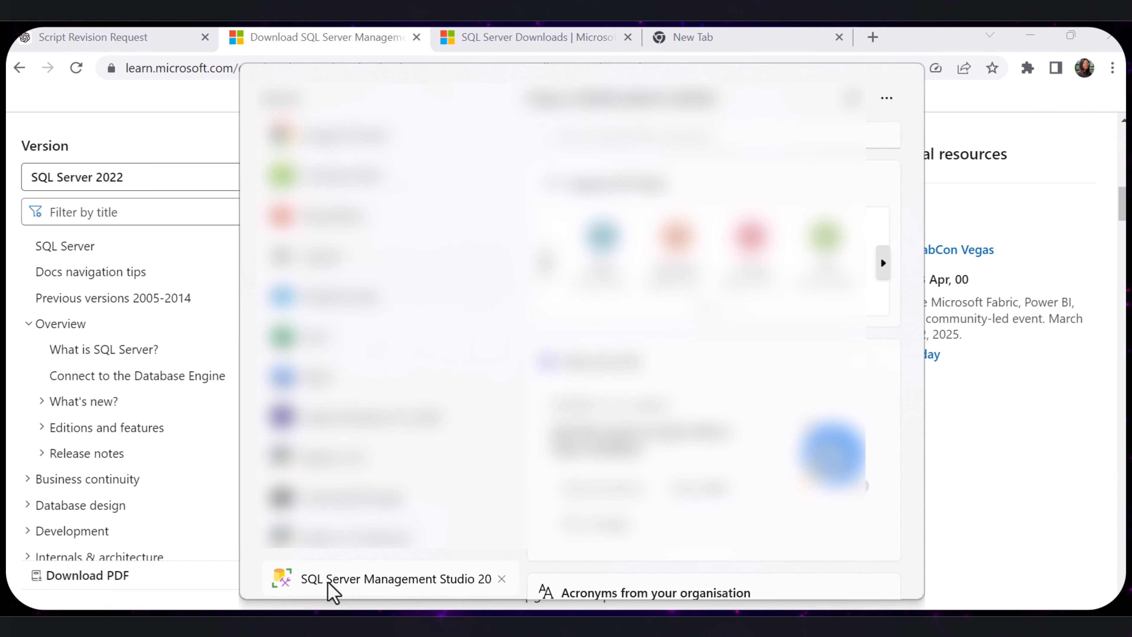
click(371, 580)
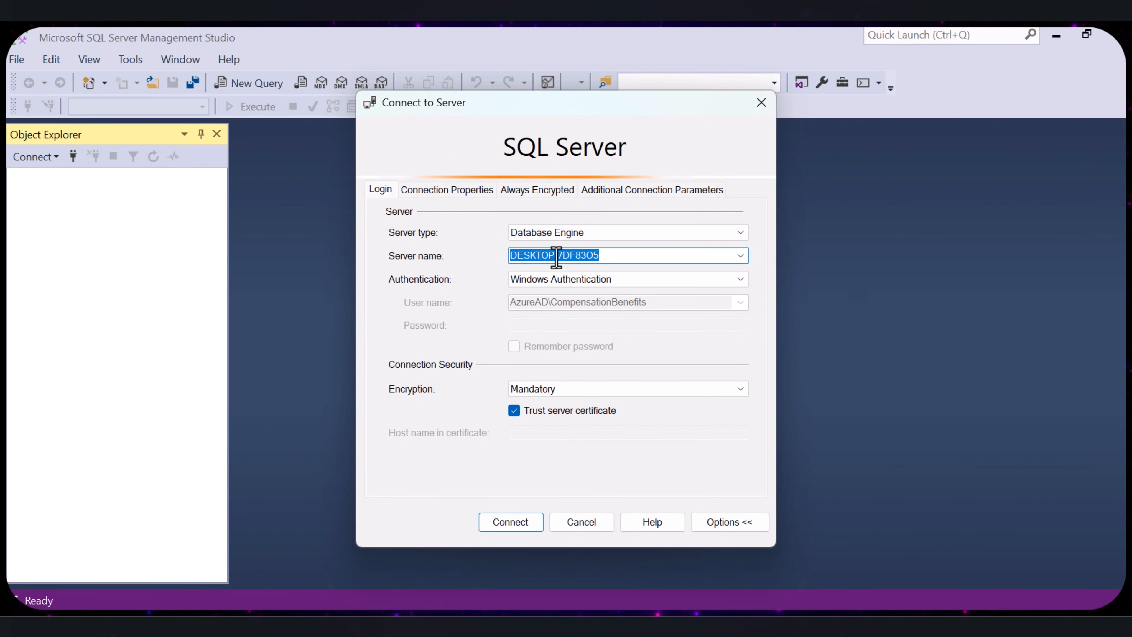
click(637, 262)
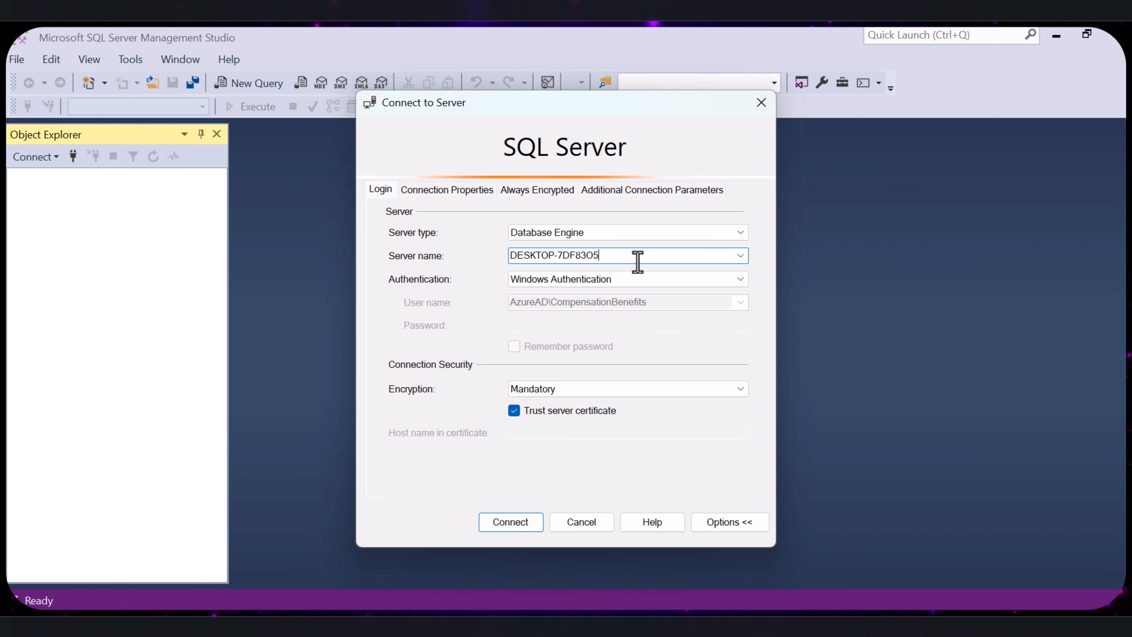
click(499, 528)
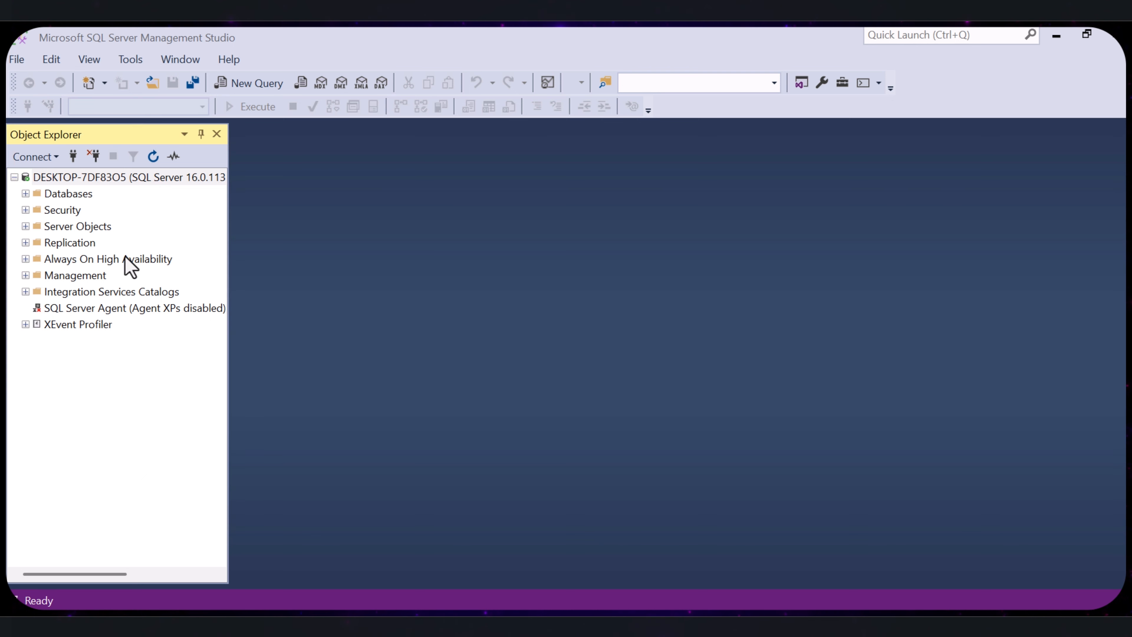
- Create a new database named ProductAnalytics on the connected server
right_click(72, 195)
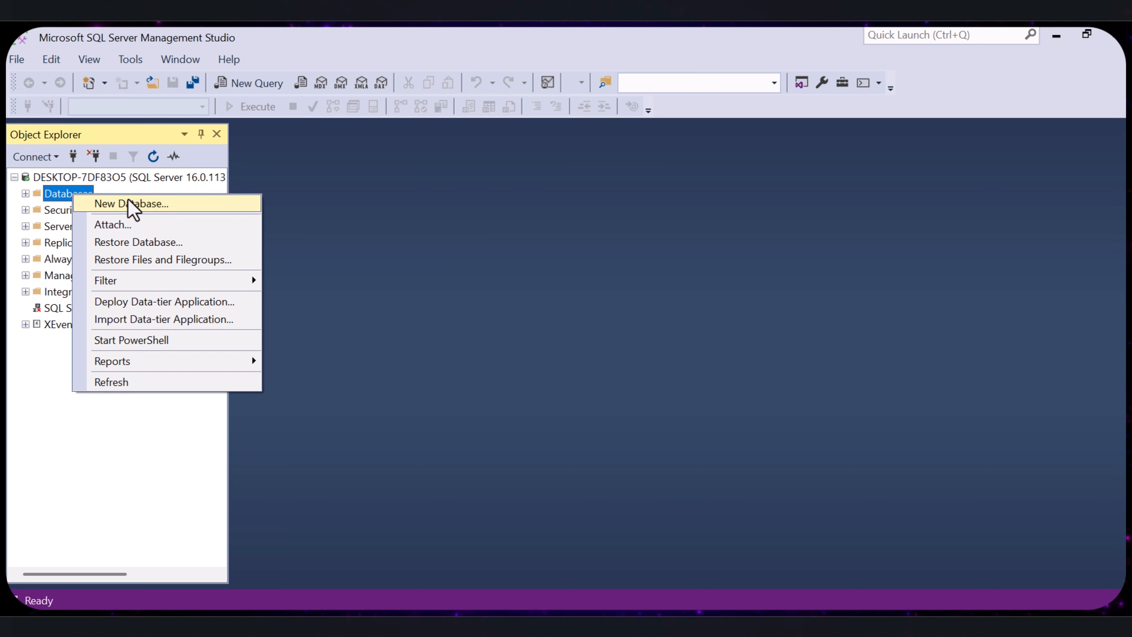
click(133, 206)
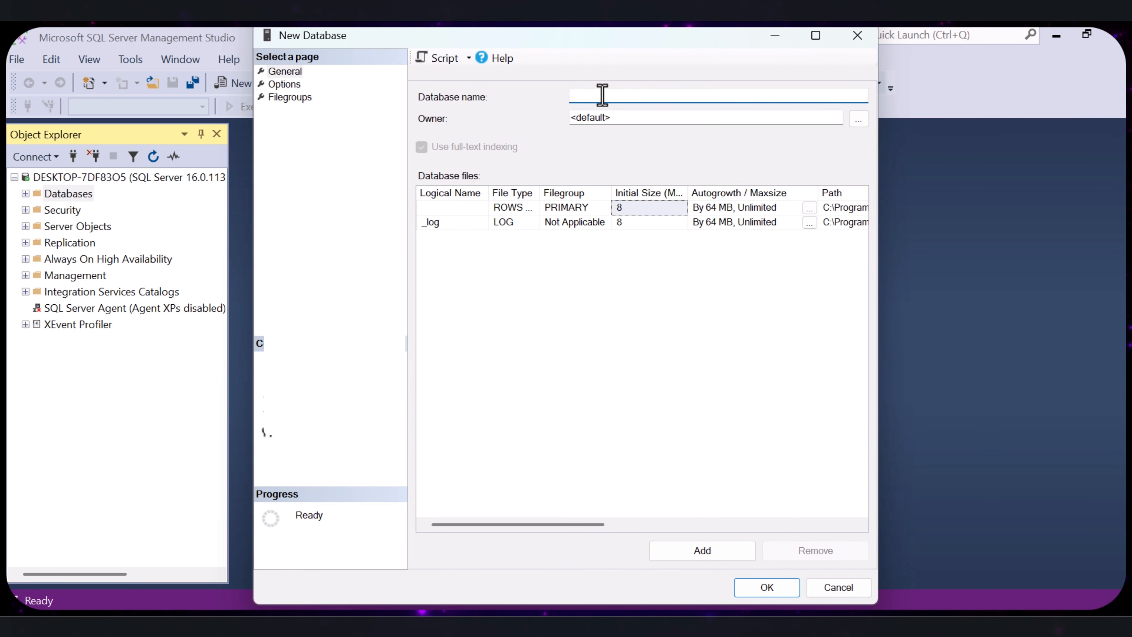
text(Pro)
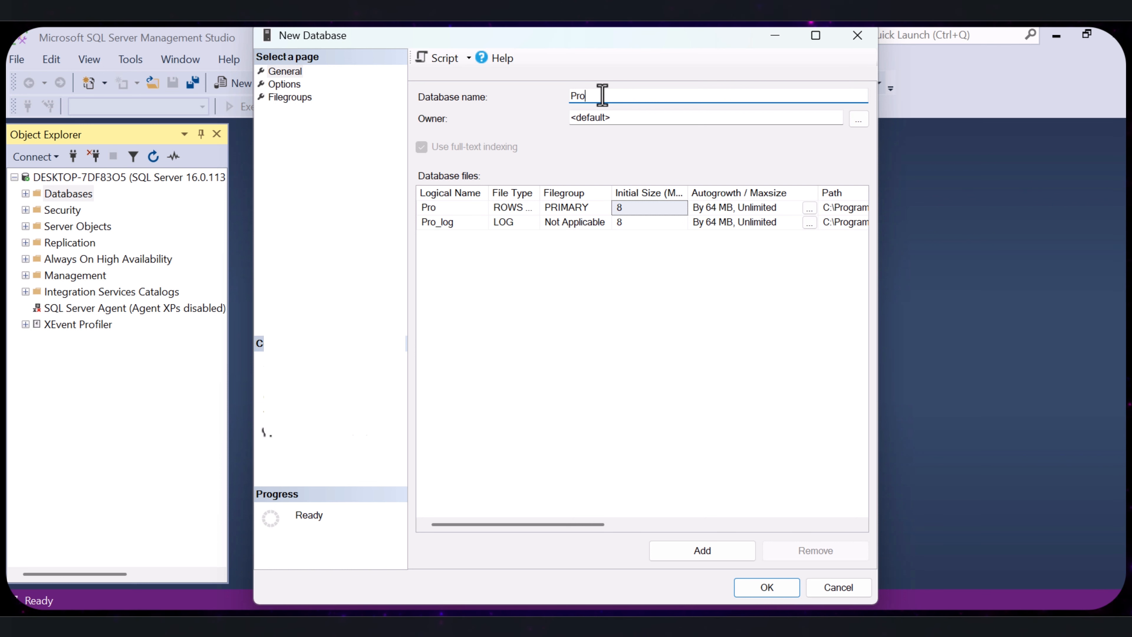
text(ductA)
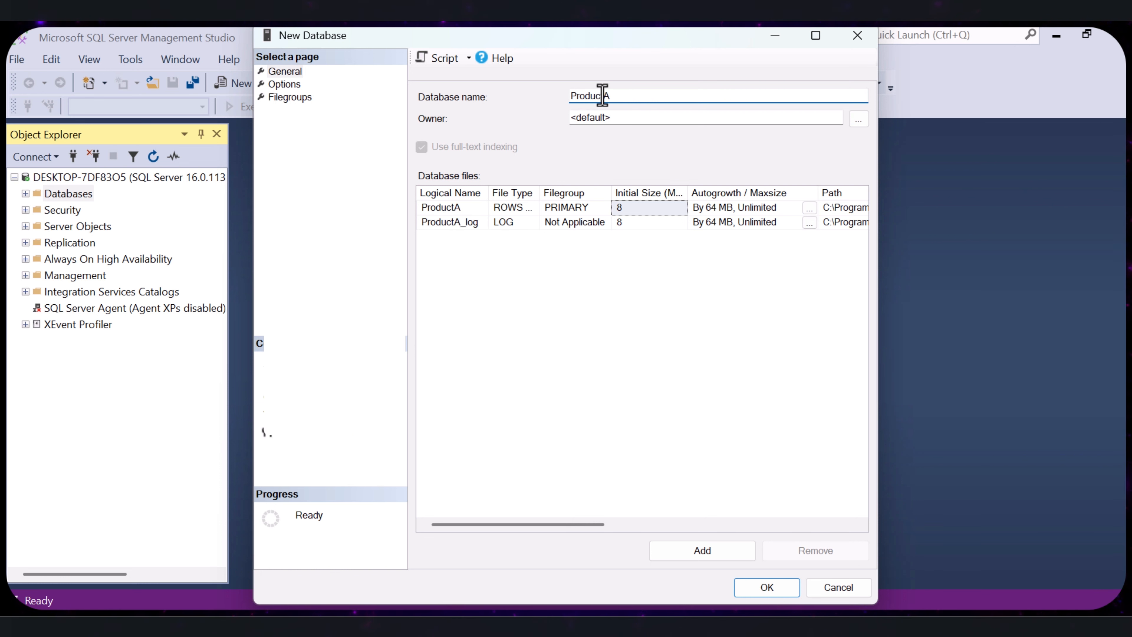
text(nalytics)
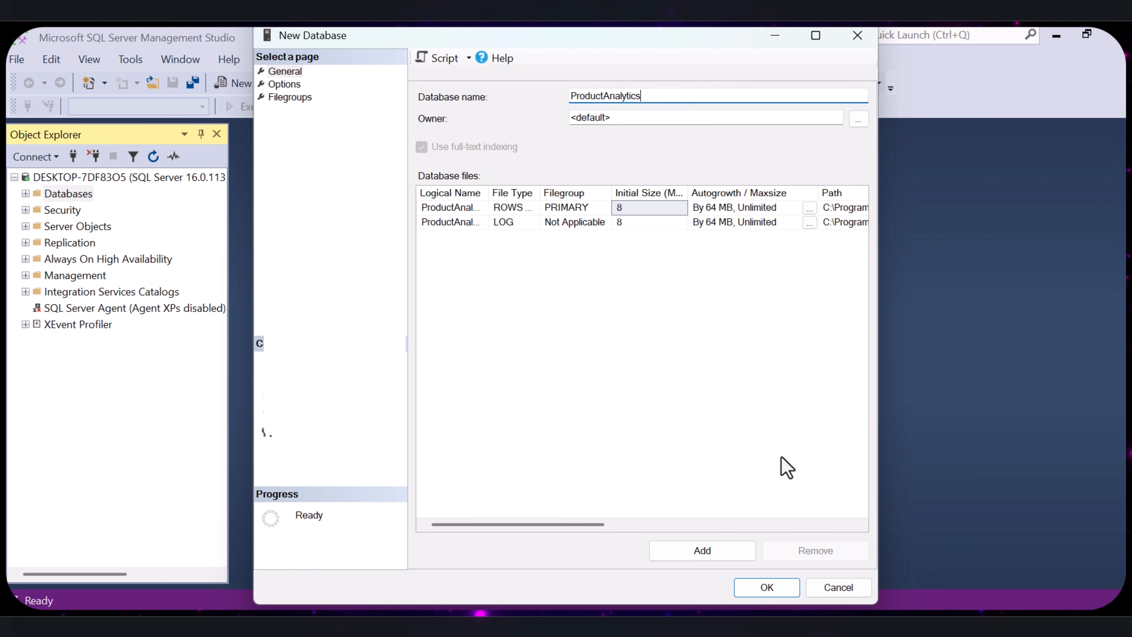
click(775, 594)
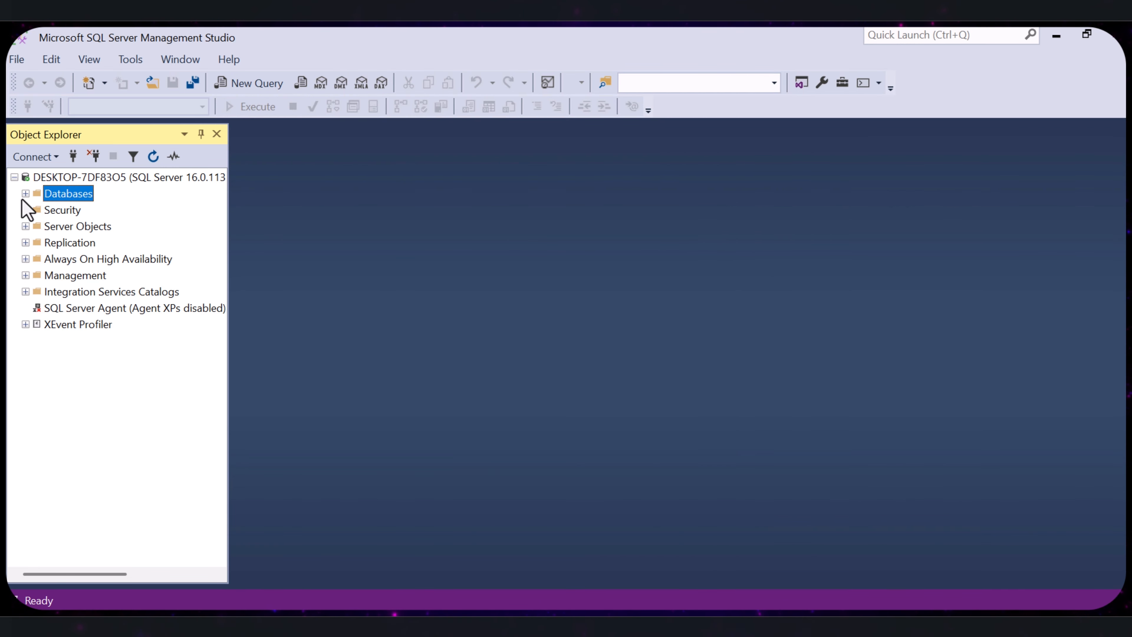
- Start a flat file import into the ProductAnalytics database and choose Product_data.csv as the input file
click(25, 193)
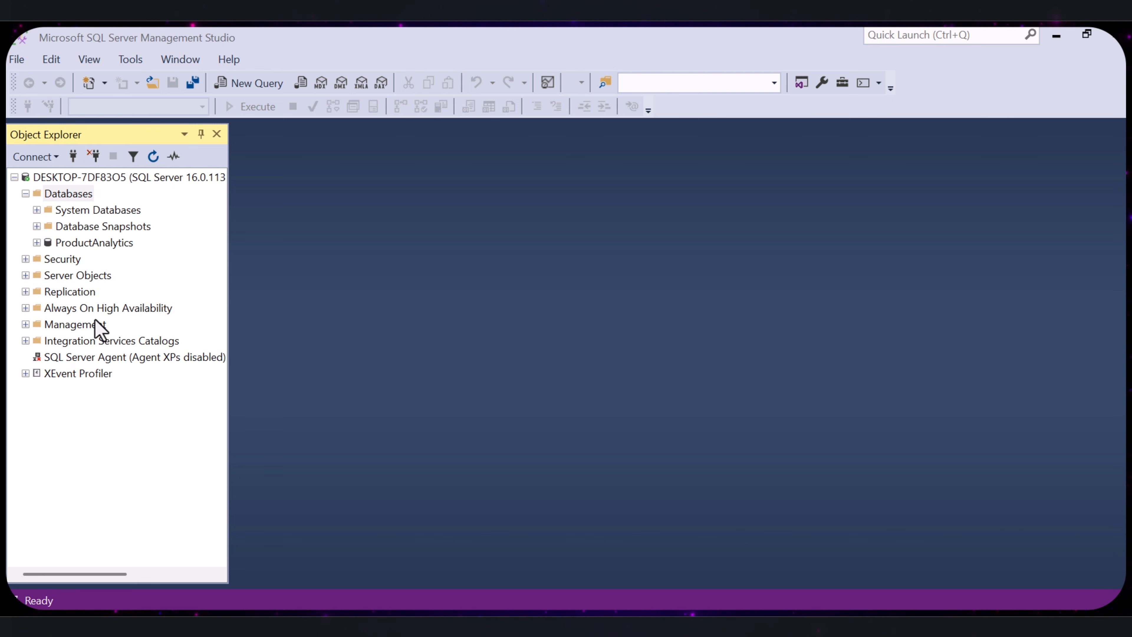
click(37, 243)
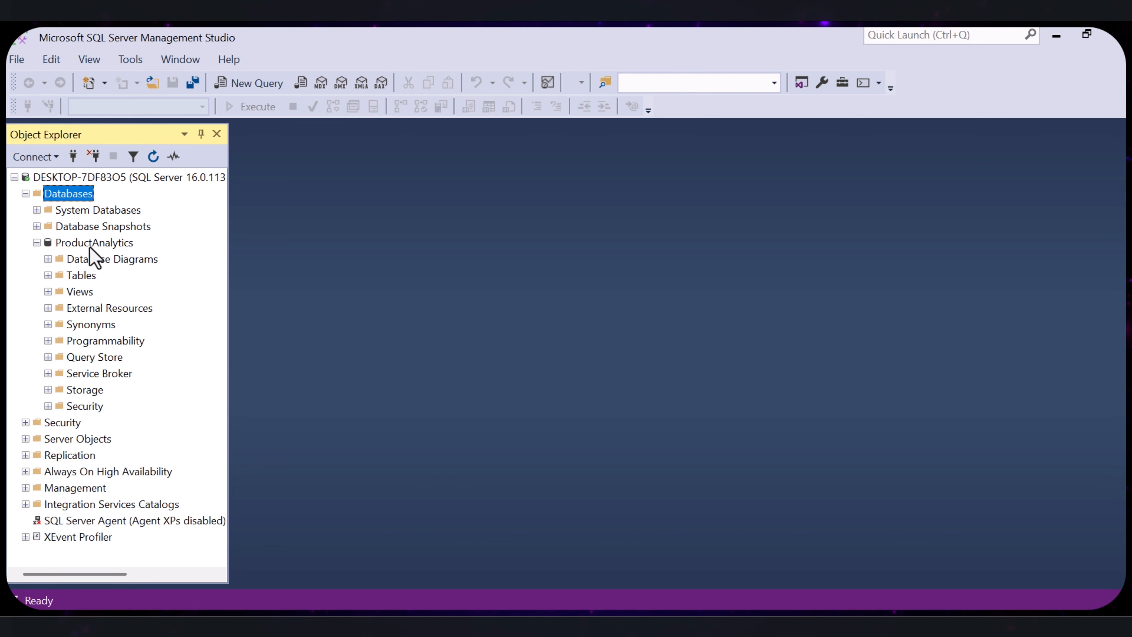
right_click(75, 242)
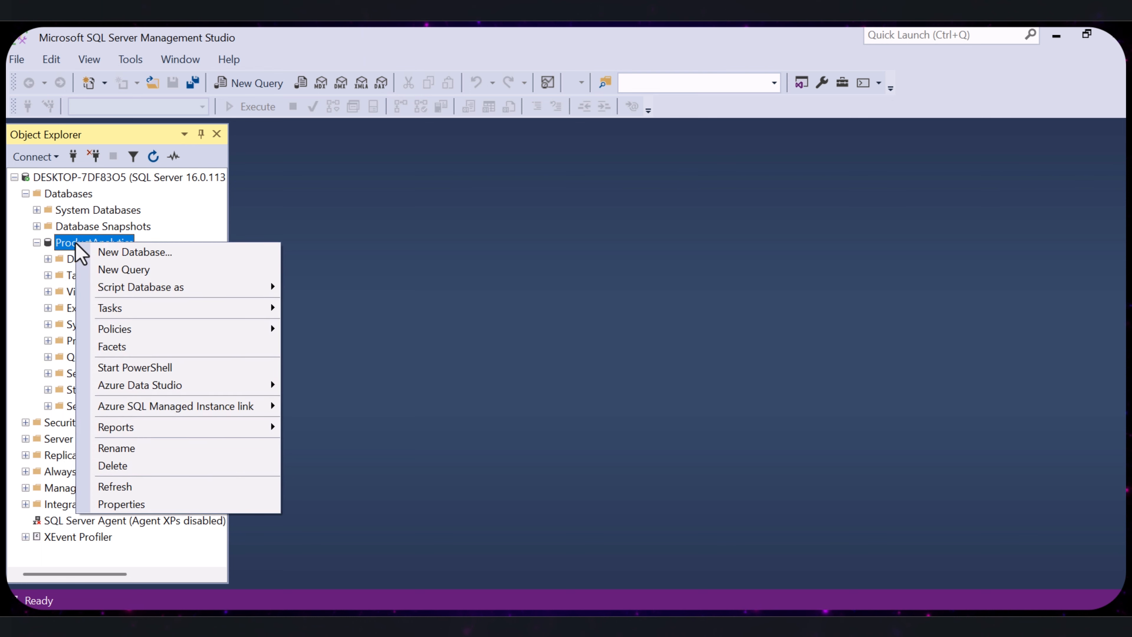
mouse_move(178, 310)
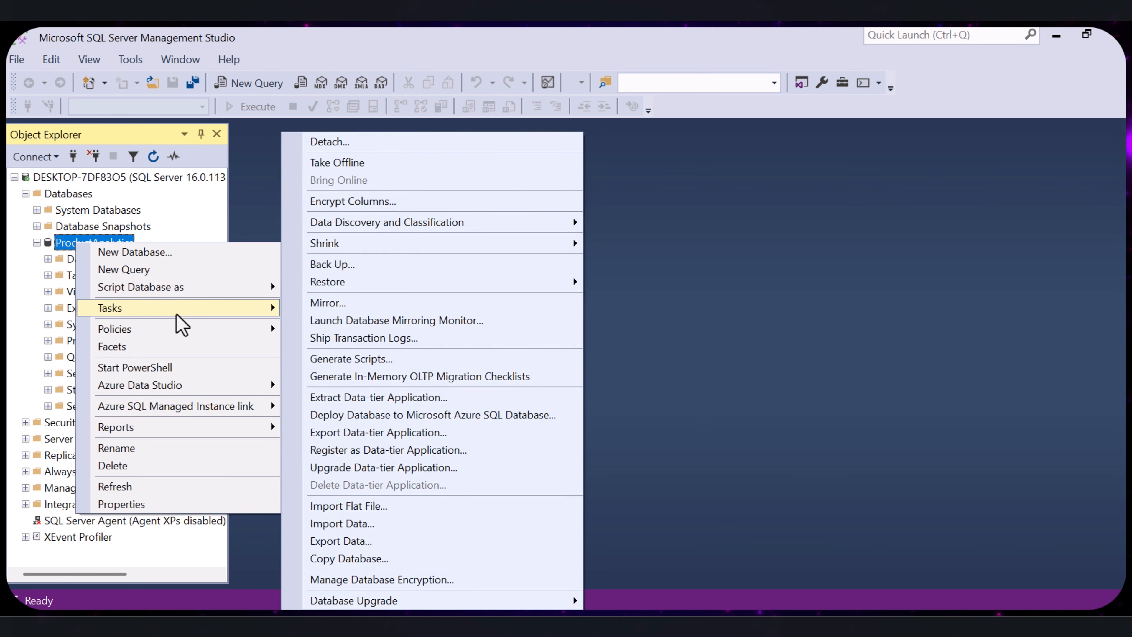
click(341, 505)
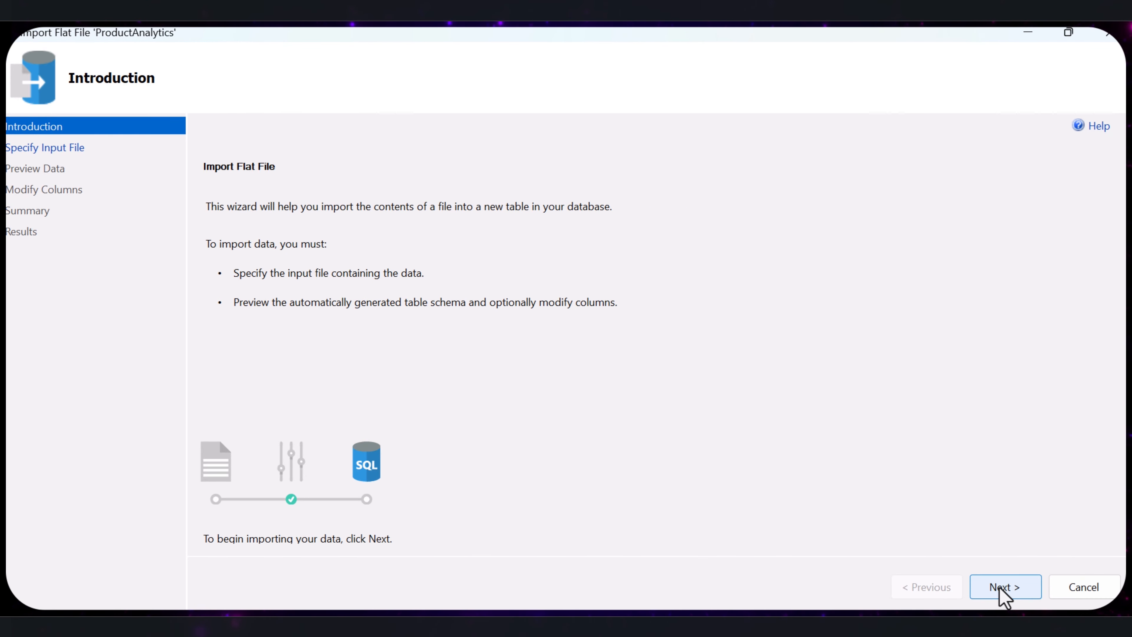
click(999, 588)
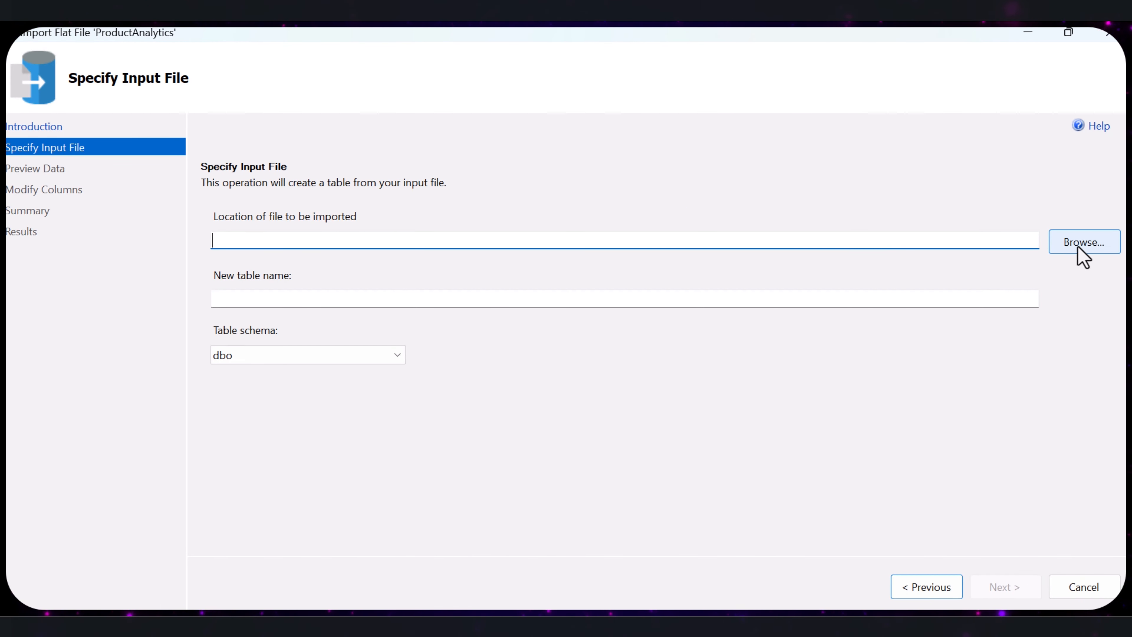
click(1076, 244)
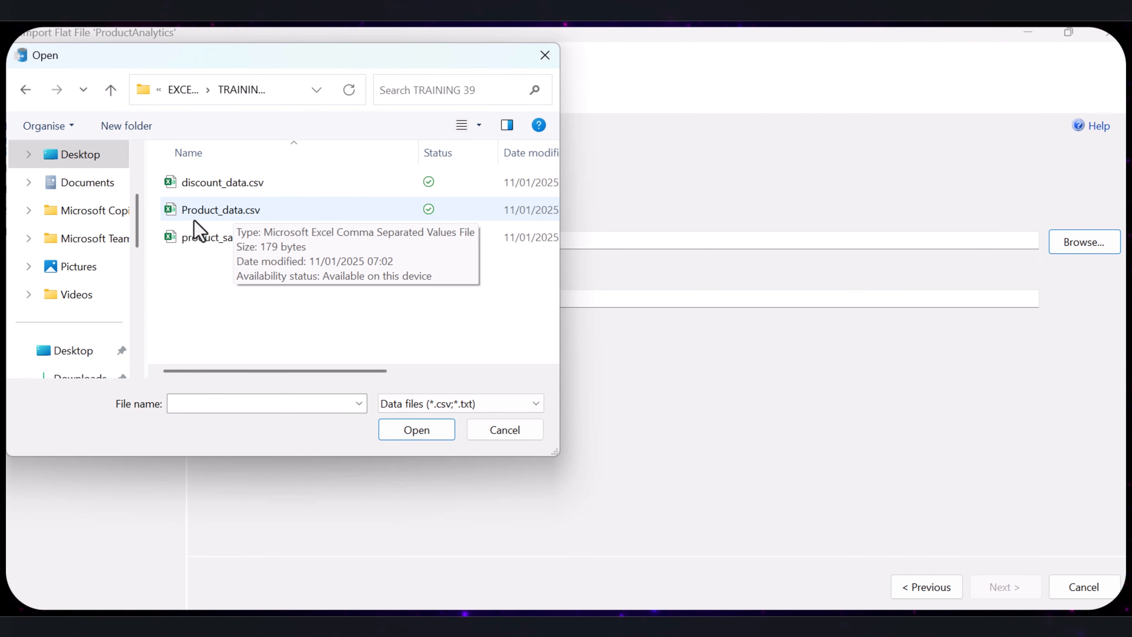
click(209, 213)
click(416, 429)
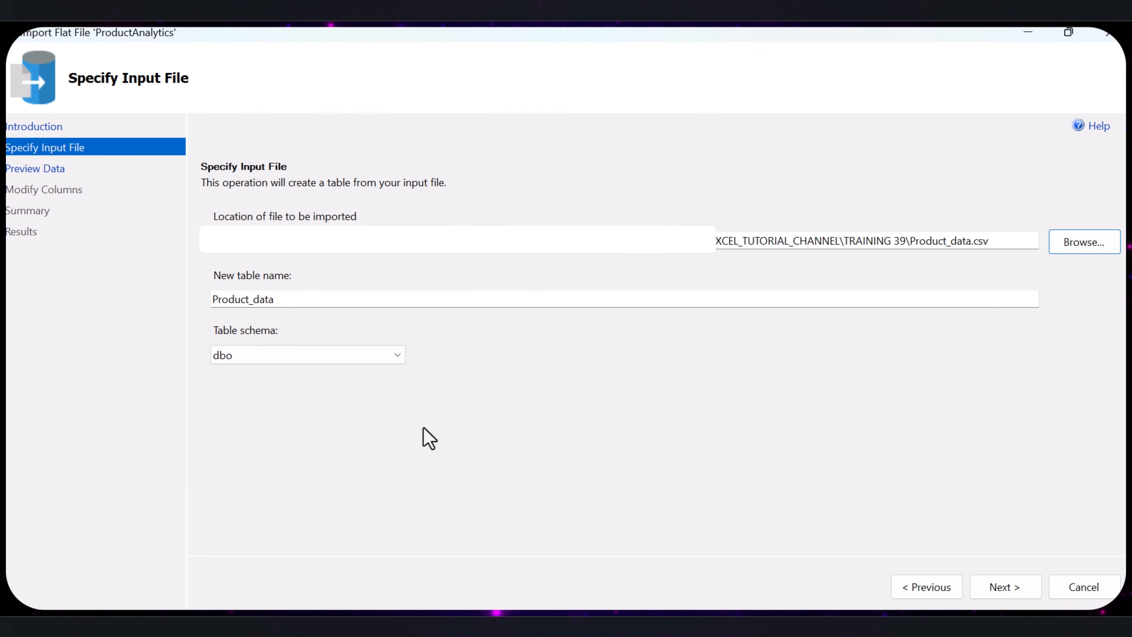
- Import the file into the new table Product_data in the dbo schema with the generated column settings, and close the wizard
click(979, 593)
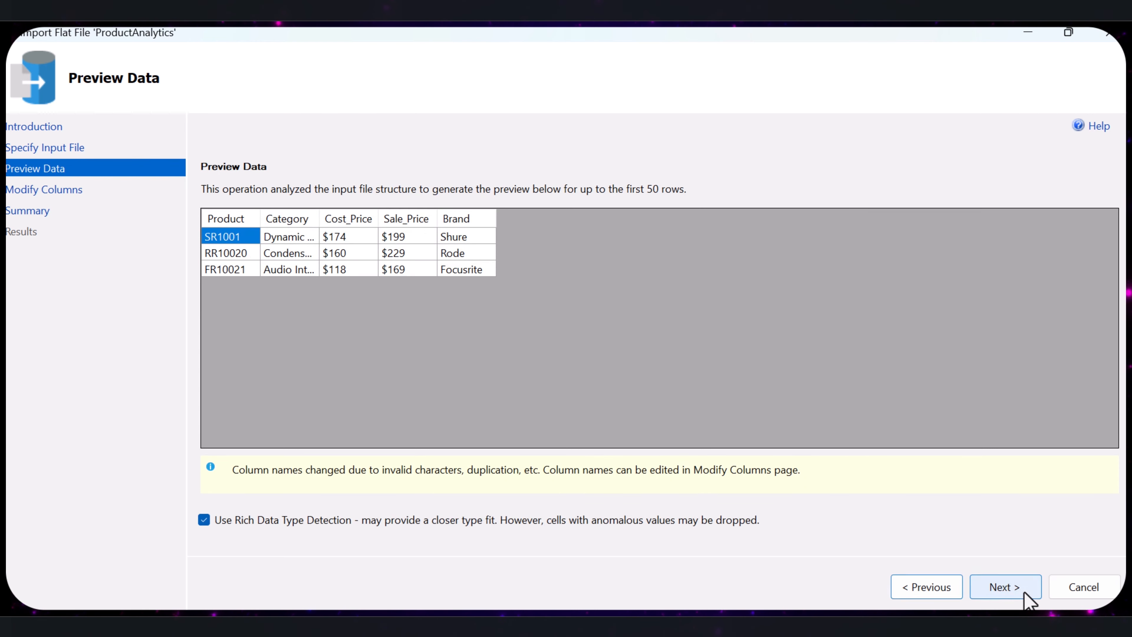
click(1023, 591)
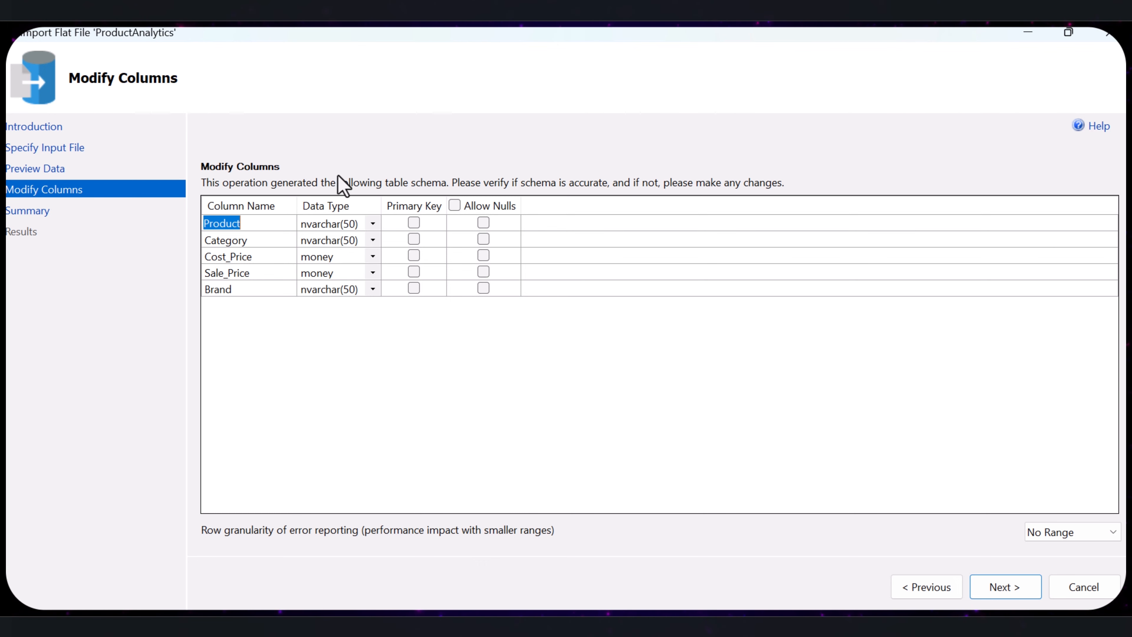
click(1007, 593)
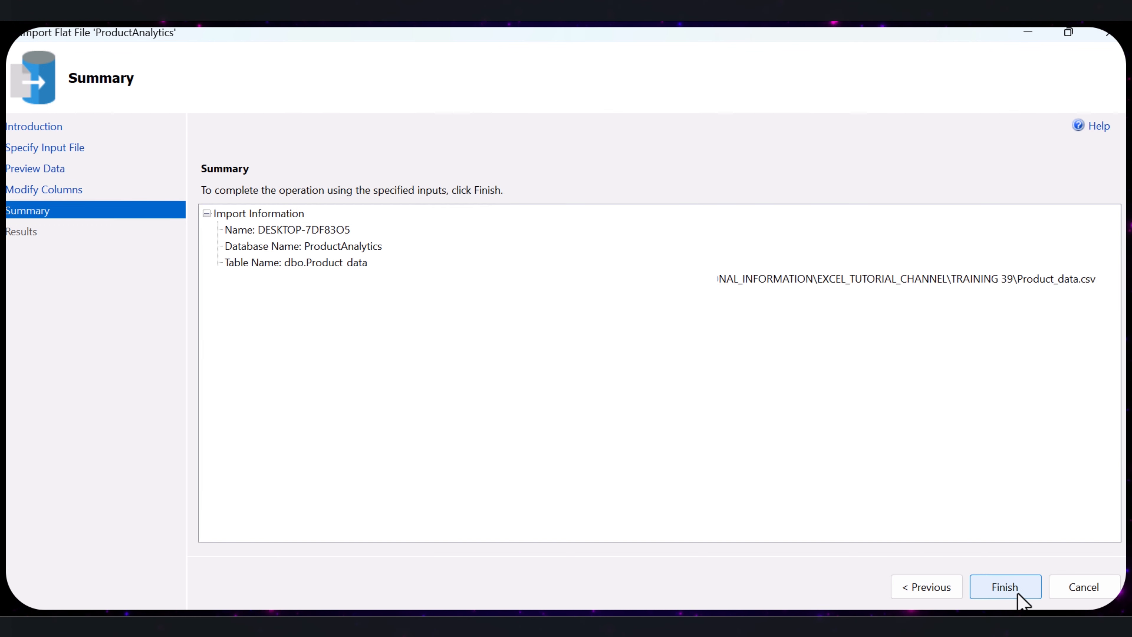
click(1014, 589)
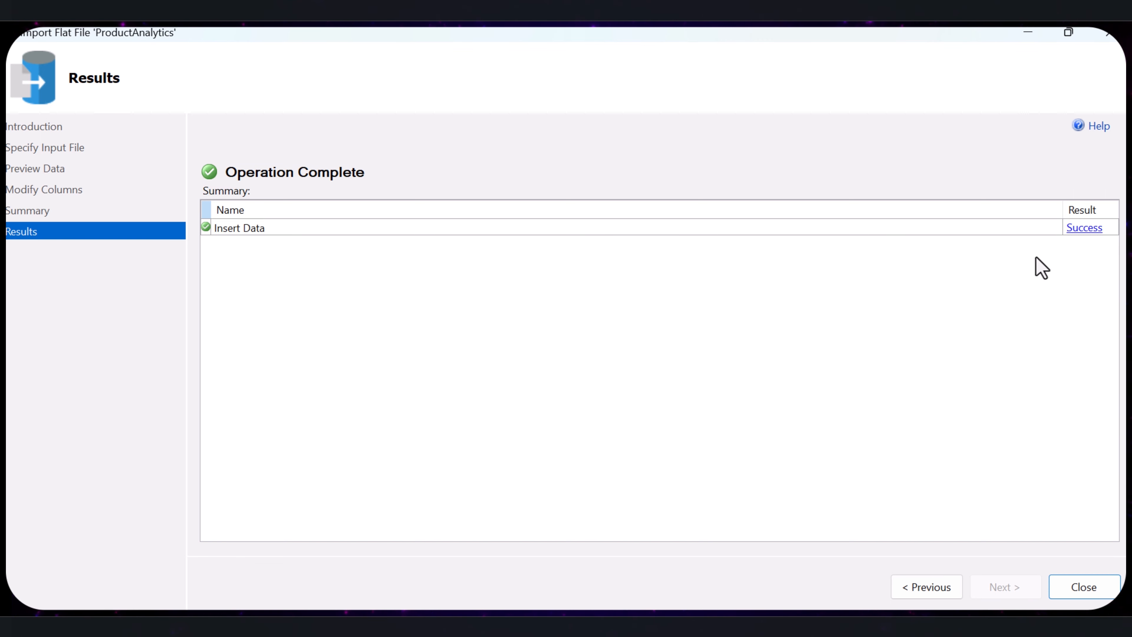
click(1078, 593)
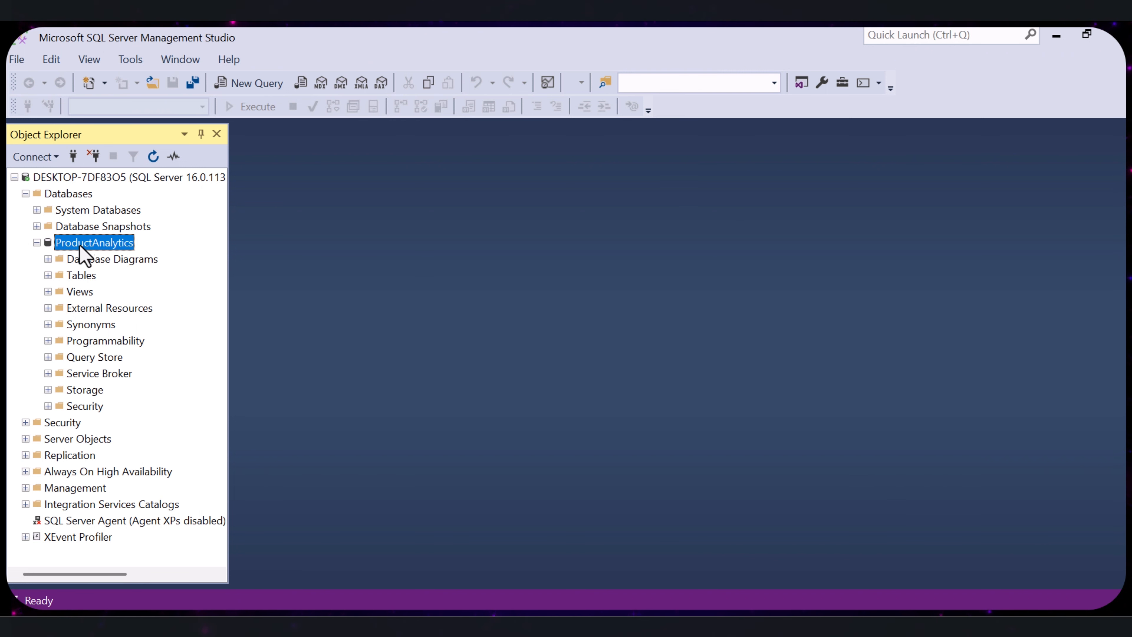
- Check the Tables folder of ProductAnalytics for the imported dbo.Product_data table, and collapse the folder
click(48, 275)
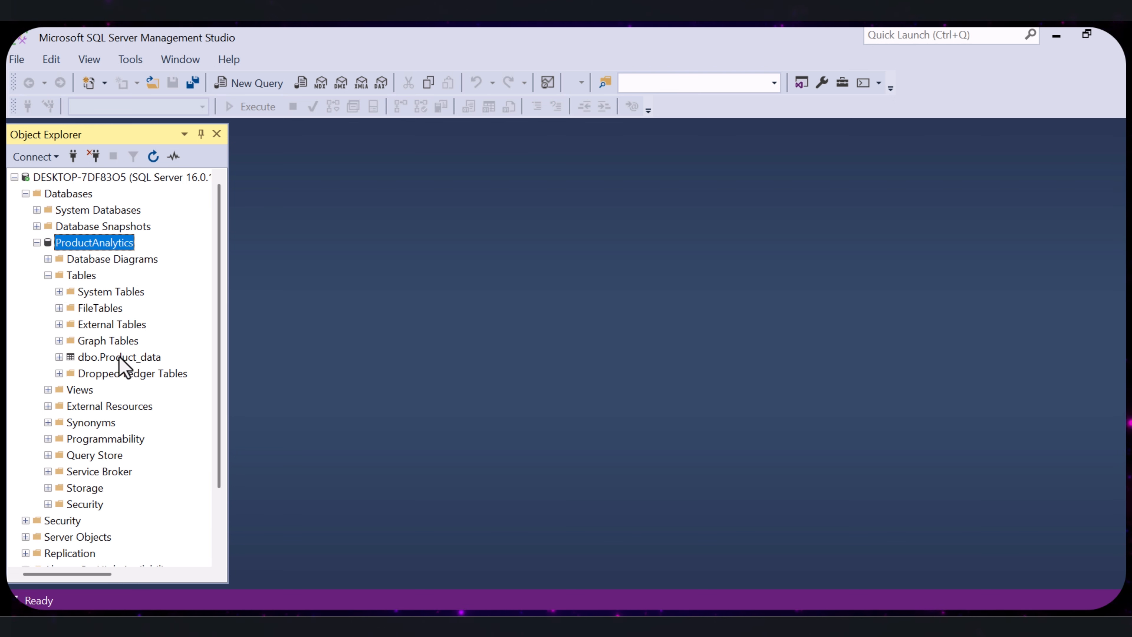
click(59, 357)
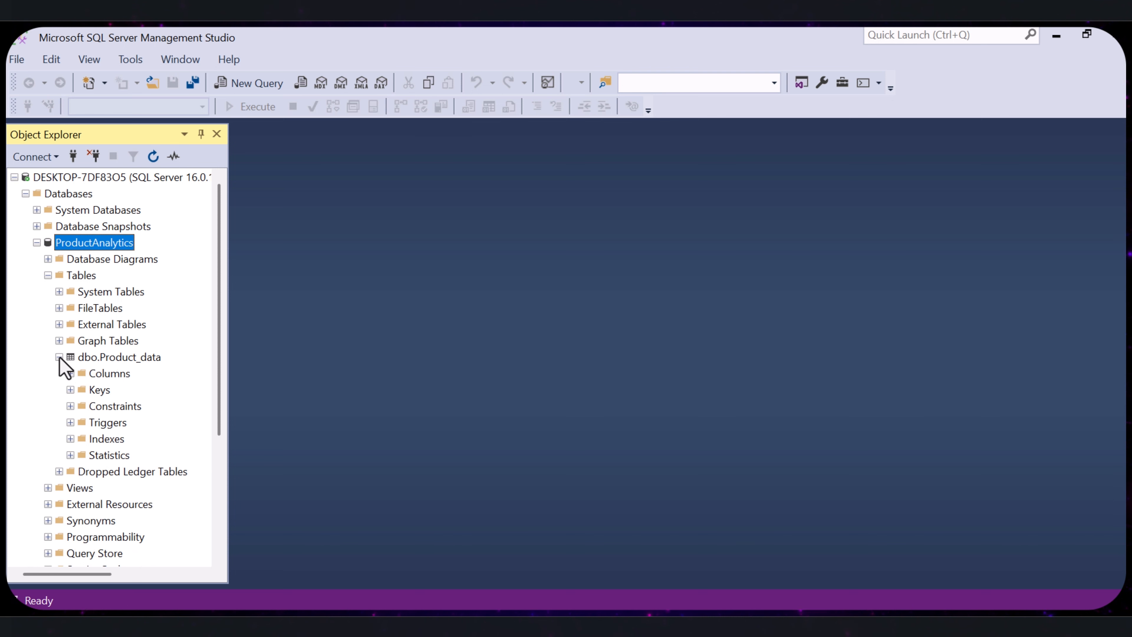
click(48, 276)
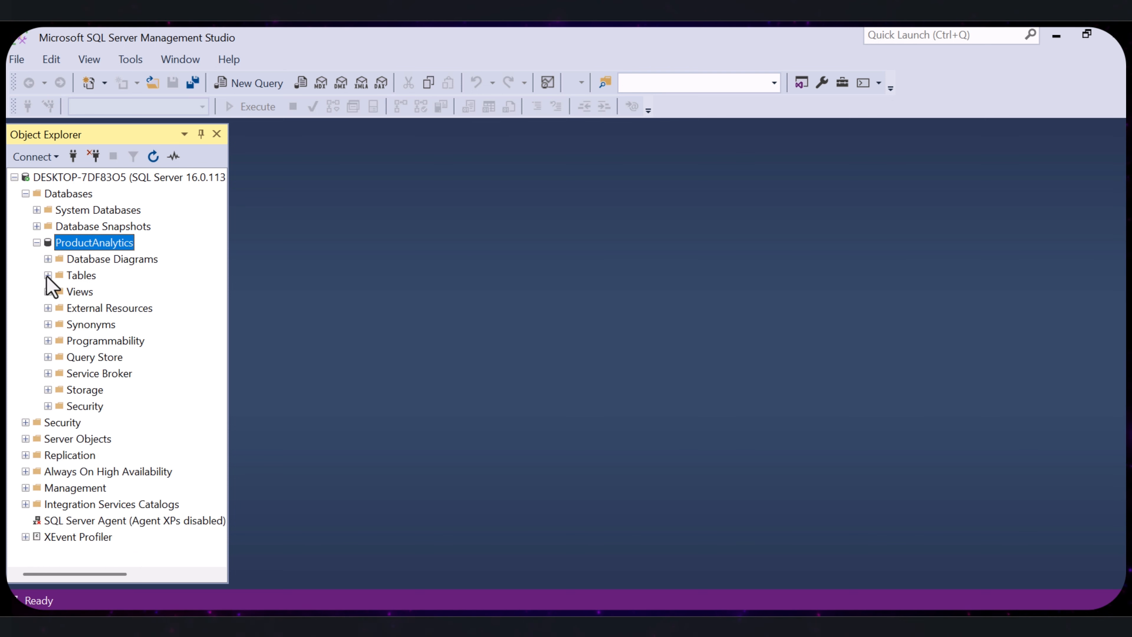
click(48, 276)
click(49, 276)
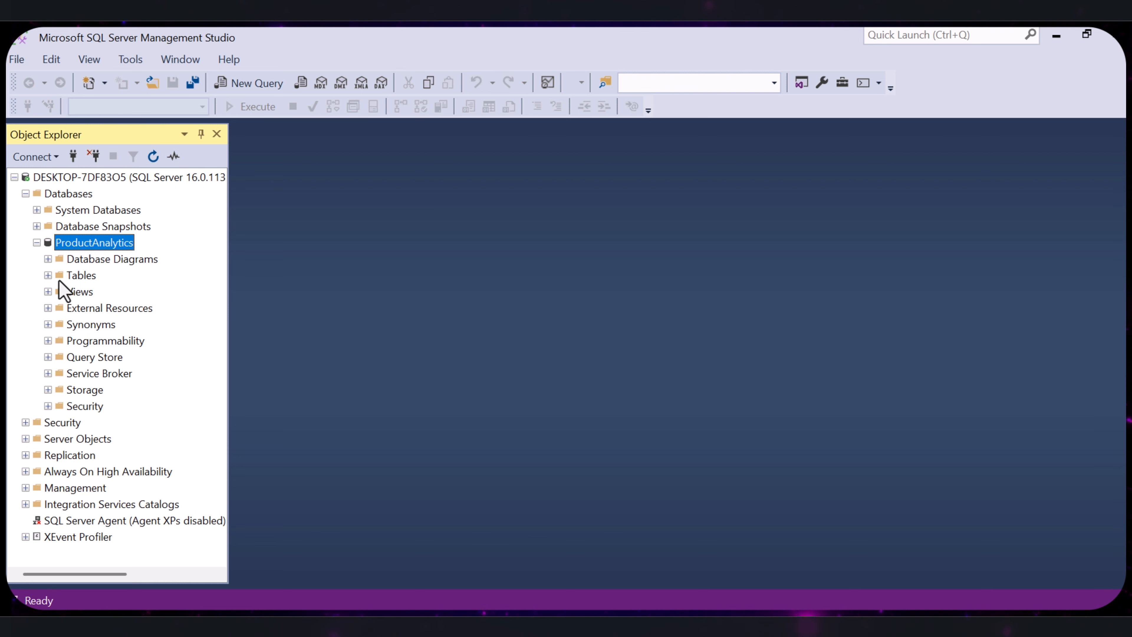
- Start another flat file import into the ProductAnalytics database and choose discount_data.csv as the input file
right_click(87, 242)
mouse_move(148, 307)
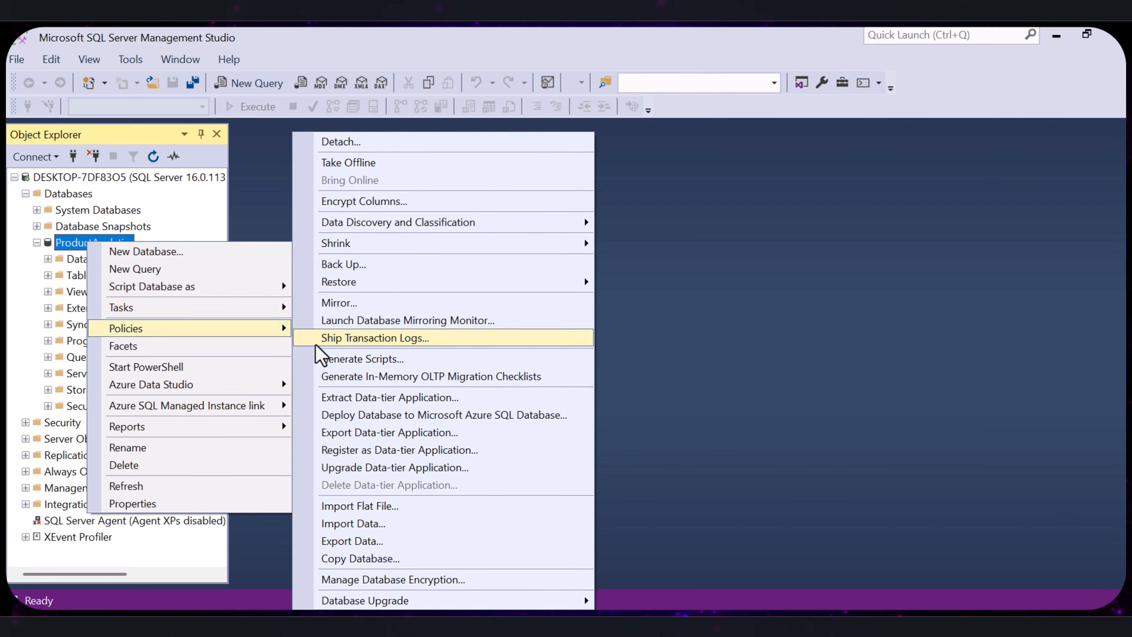
click(368, 510)
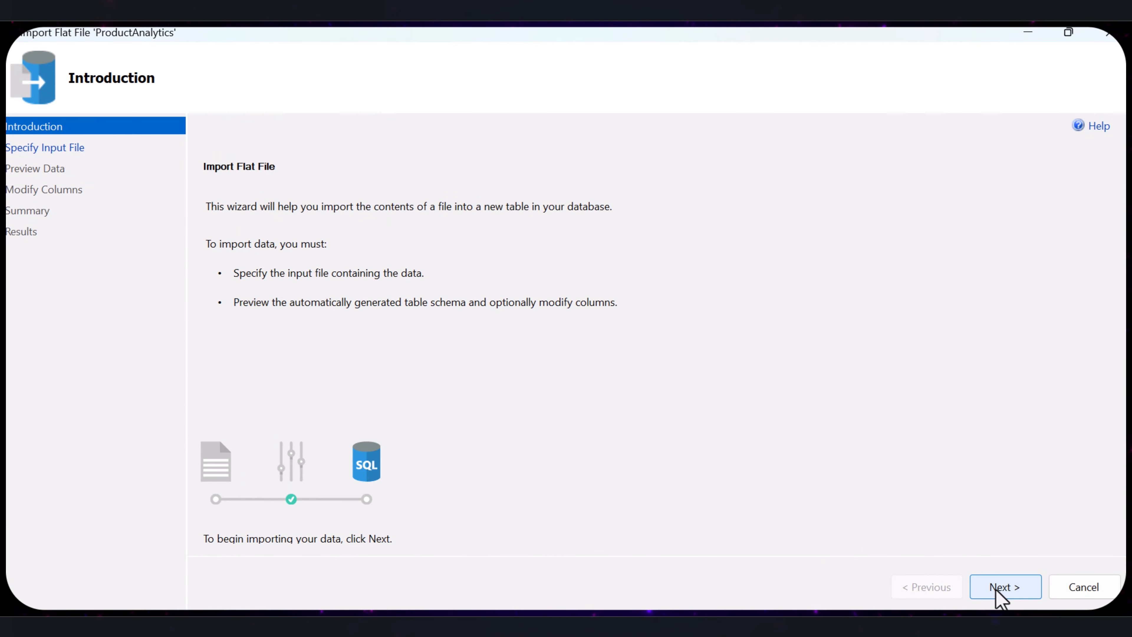
click(998, 587)
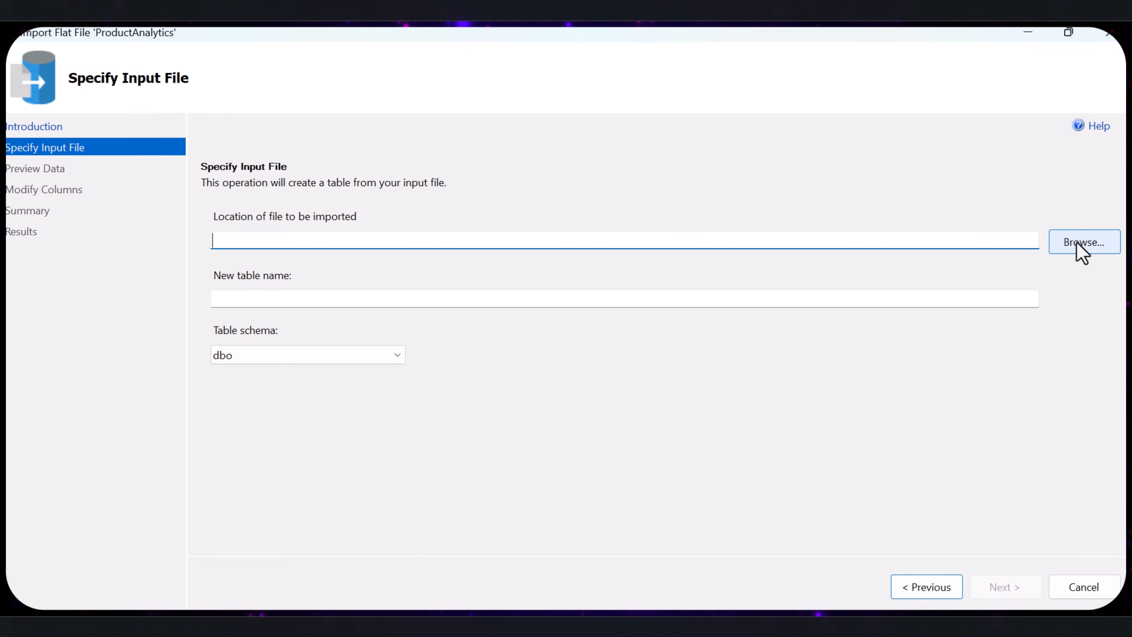
click(1078, 244)
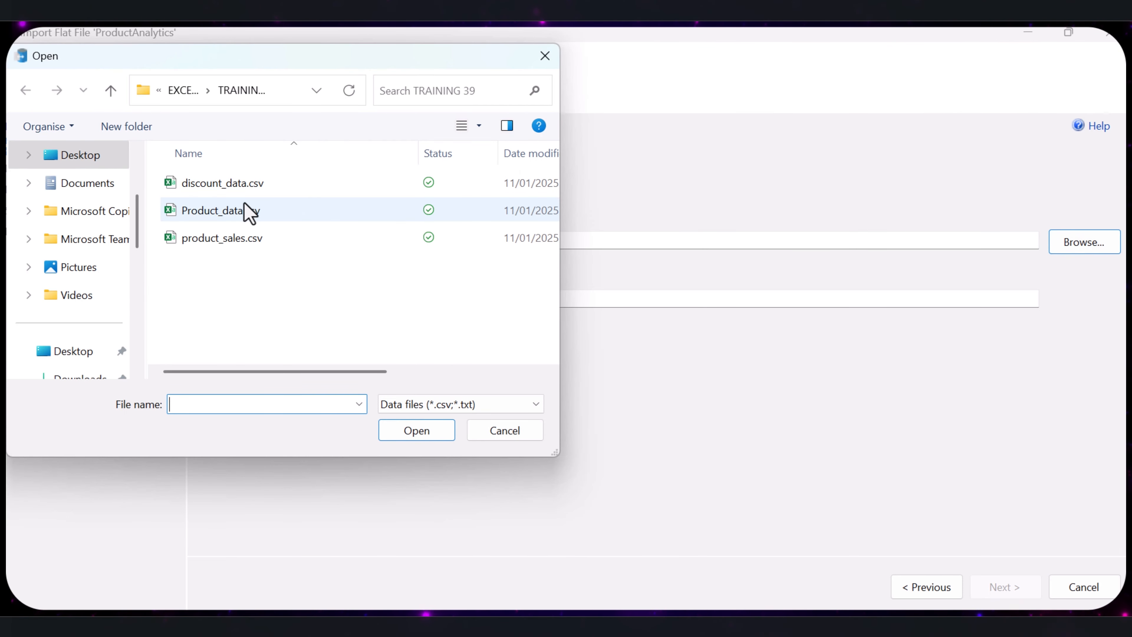
click(225, 183)
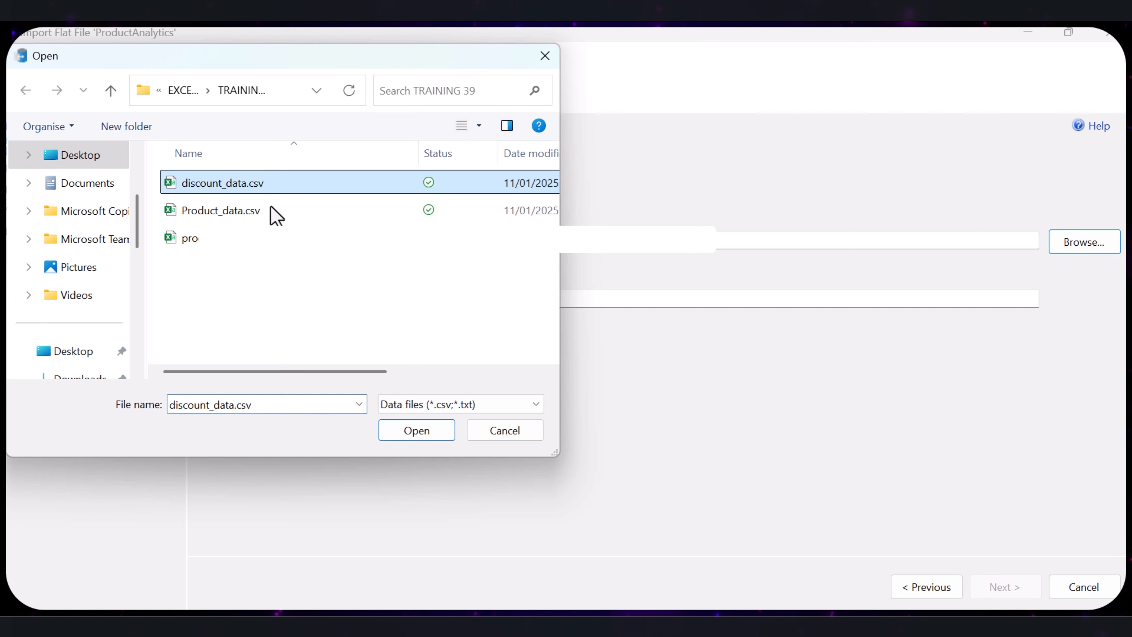
click(417, 430)
- Import the discount file as a new table with the generated column settings, and close the wizard
click(1019, 594)
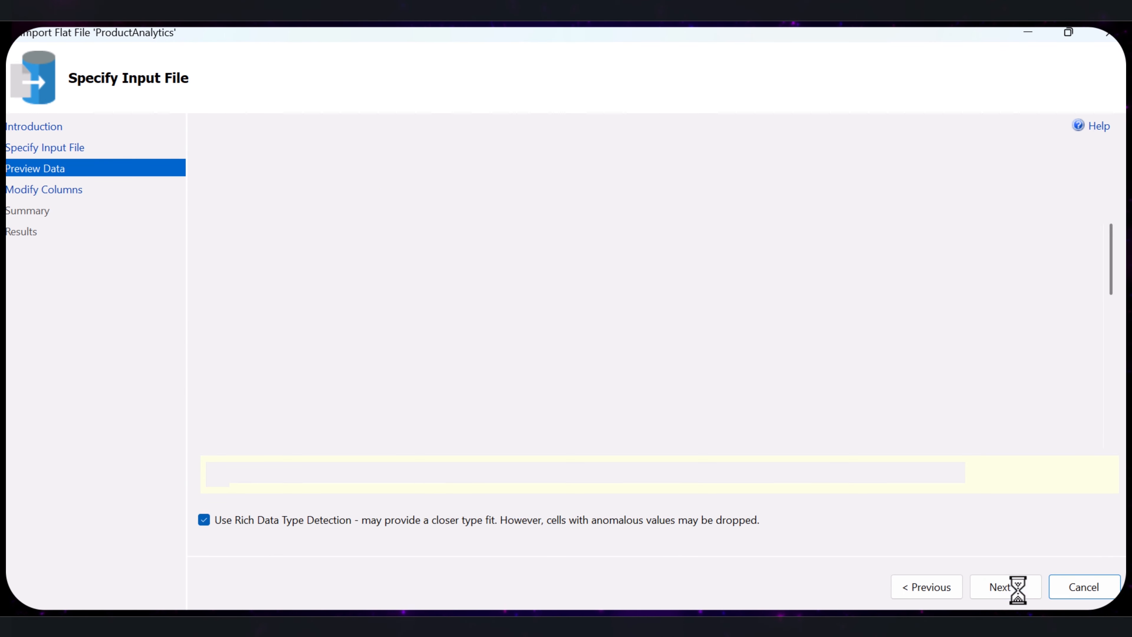
click(999, 588)
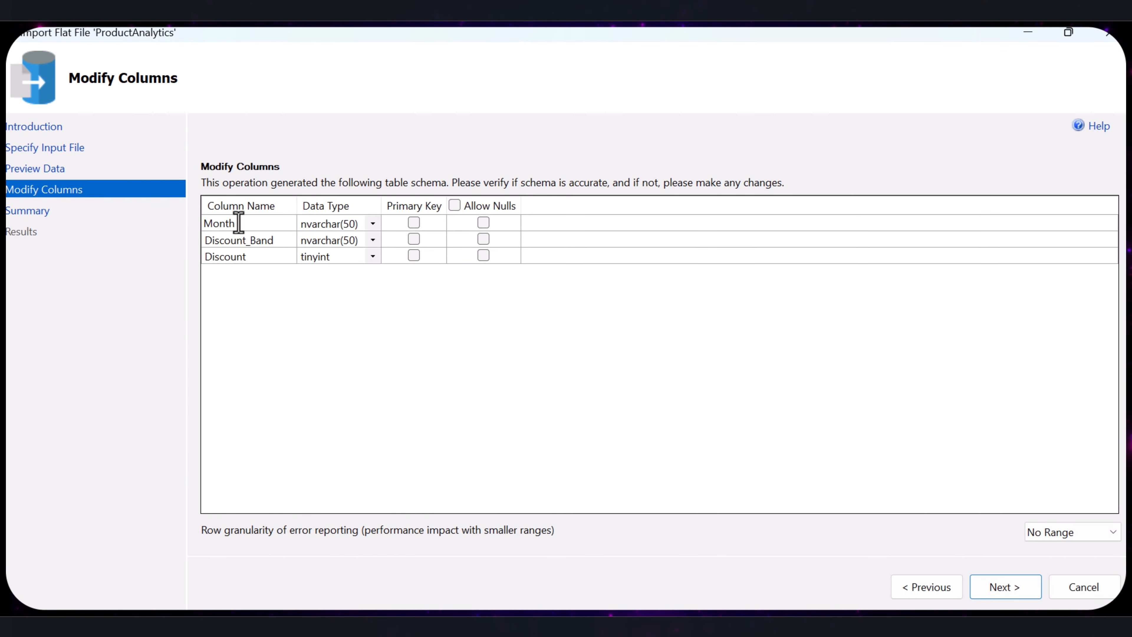
click(1012, 585)
click(1008, 588)
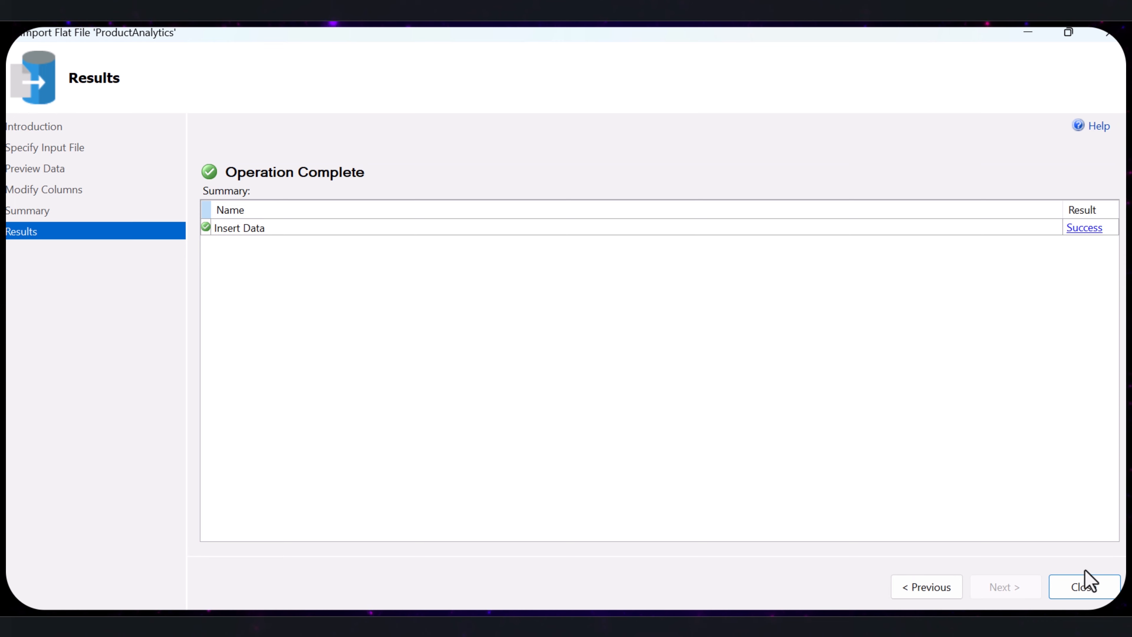
click(1075, 591)
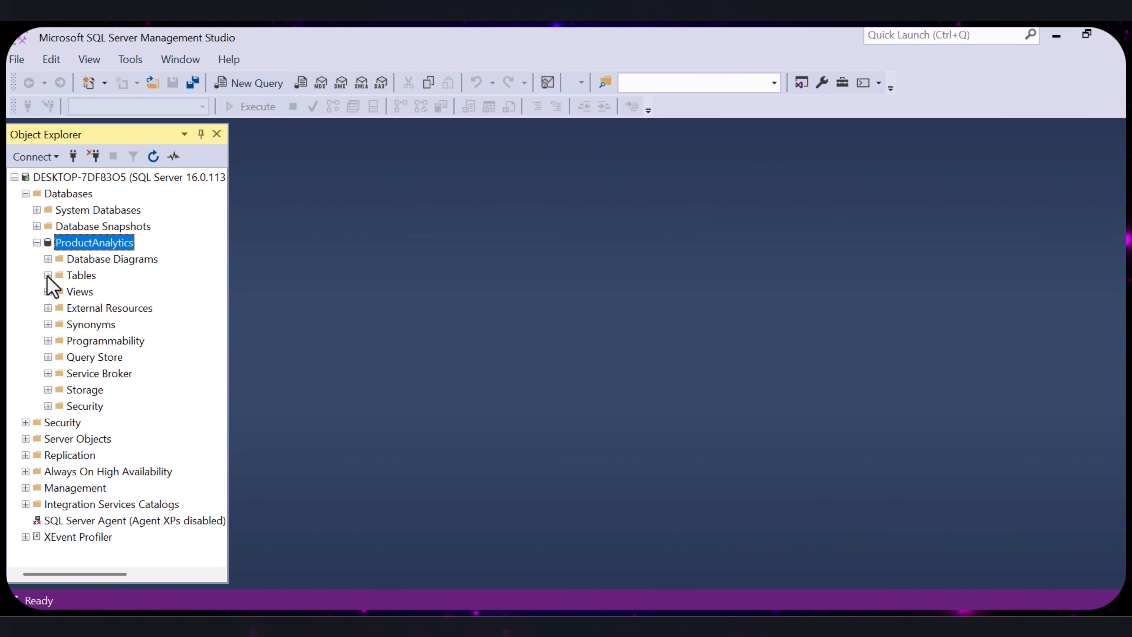
- Refresh the ProductAnalytics database and expand its Tables folder to check for the imported discount_data table
click(48, 275)
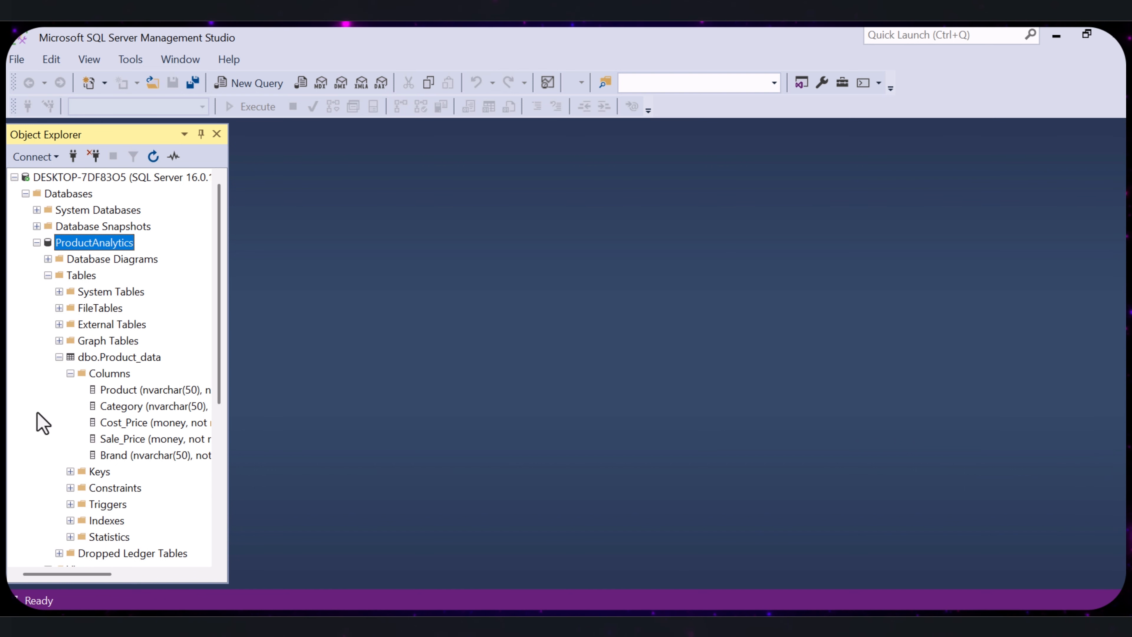
click(59, 356)
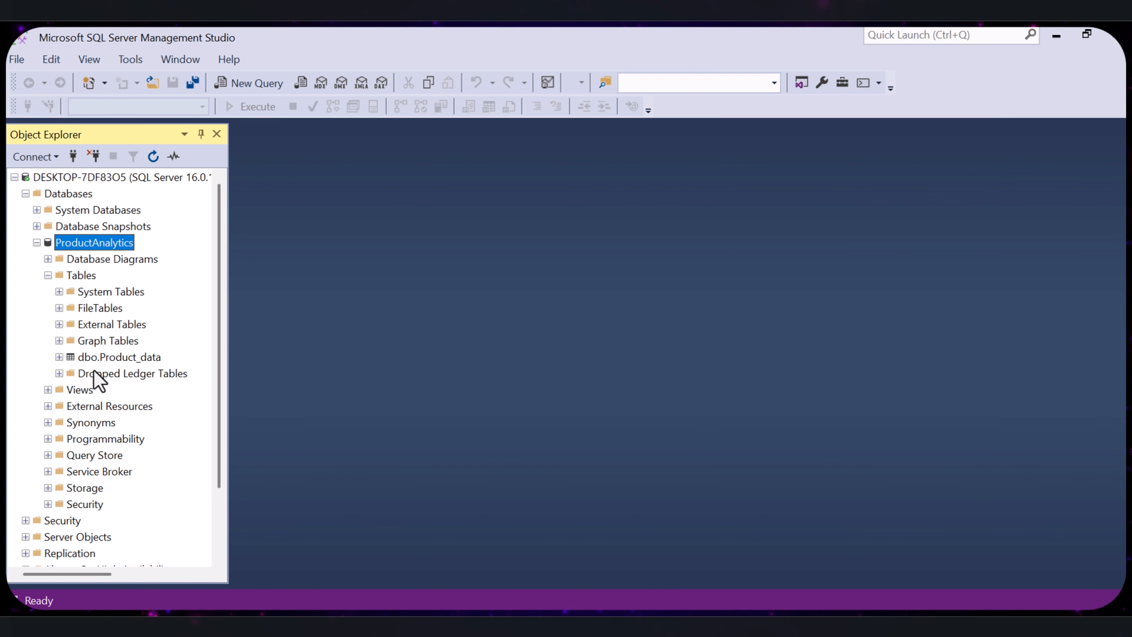
click(153, 157)
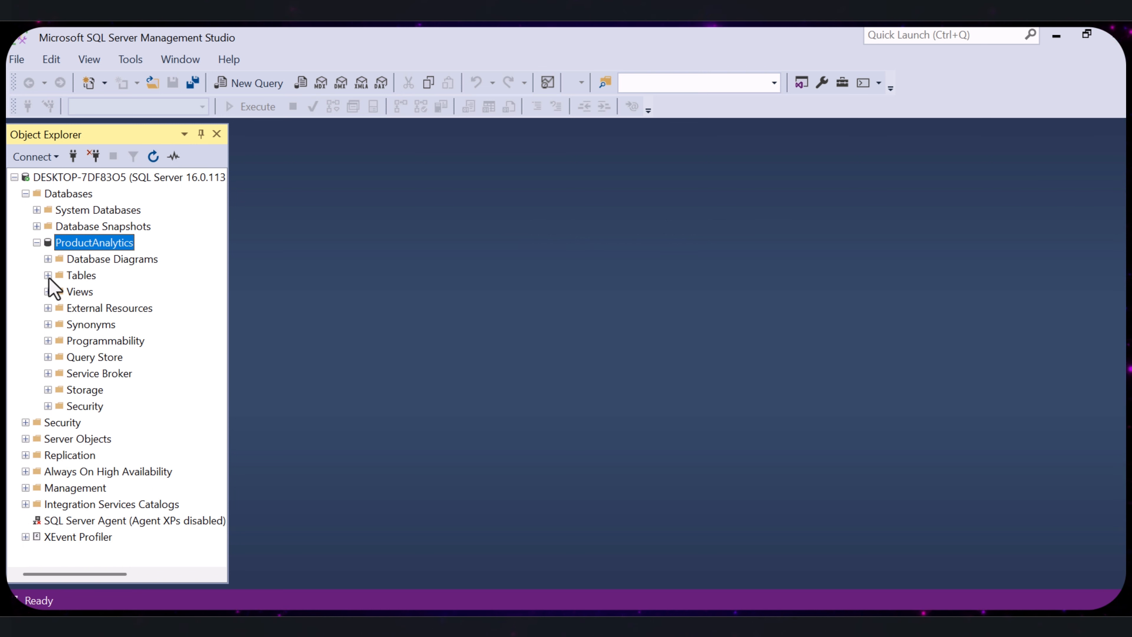
click(48, 276)
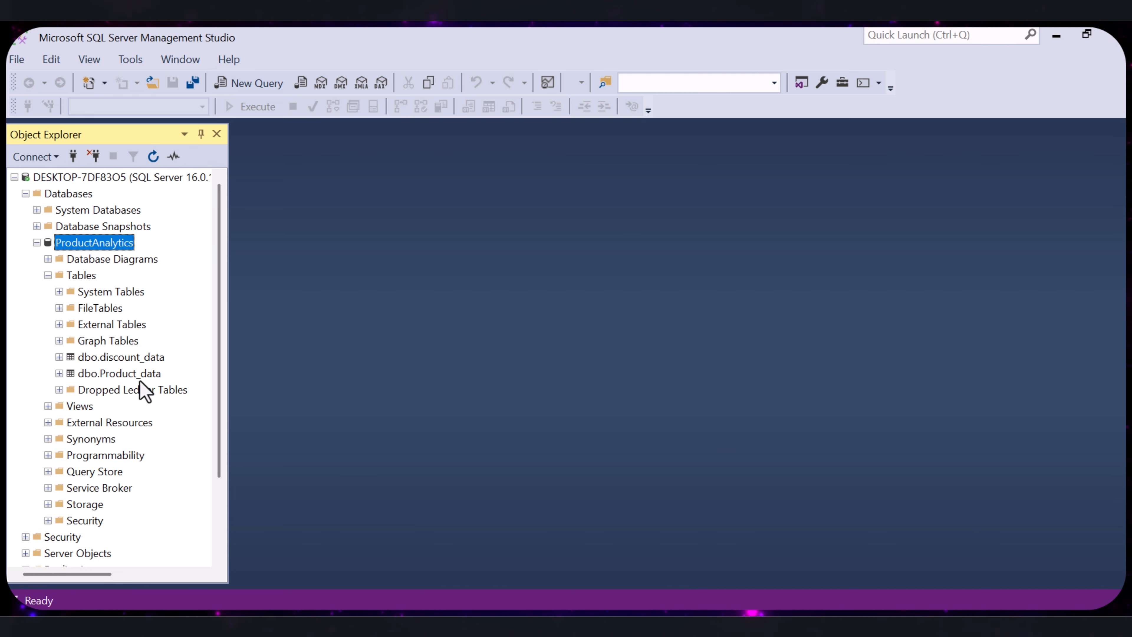
- Start a flat file import into the ProductAnalytics database and choose product_sales.csv as the input file
right_click(93, 246)
mouse_move(179, 309)
click(428, 505)
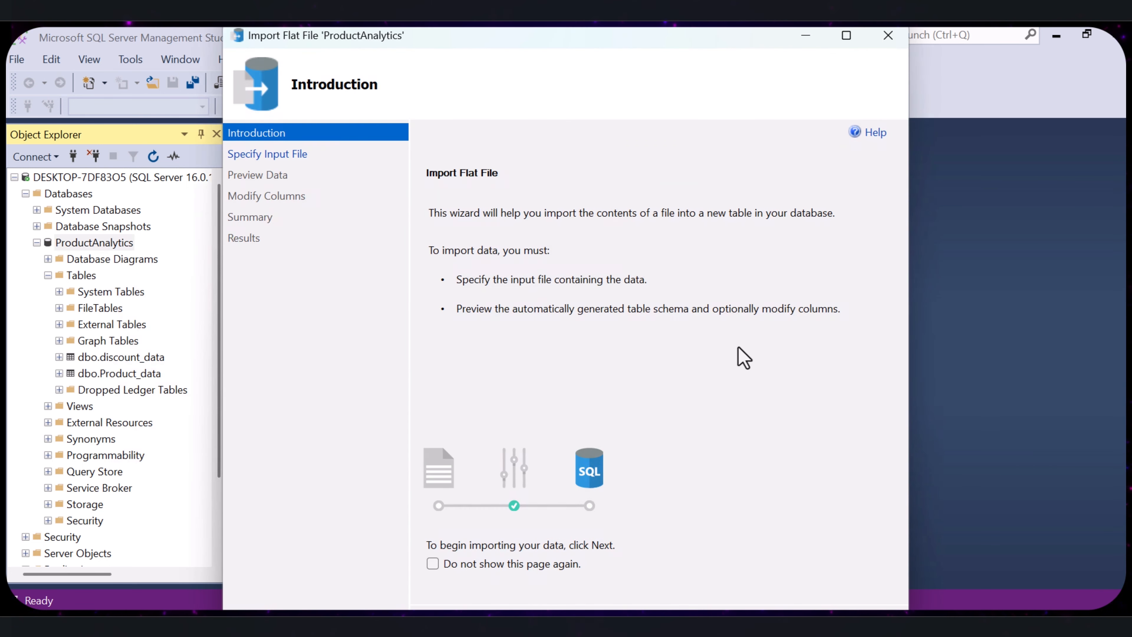
double_click(822, 41)
click(1005, 587)
click(1086, 246)
click(258, 243)
click(441, 430)
- Import the sales file as a new table with the generated column settings, and refresh the Tables folder of ProductAnalytics to check for it
click(1003, 587)
click(1005, 587)
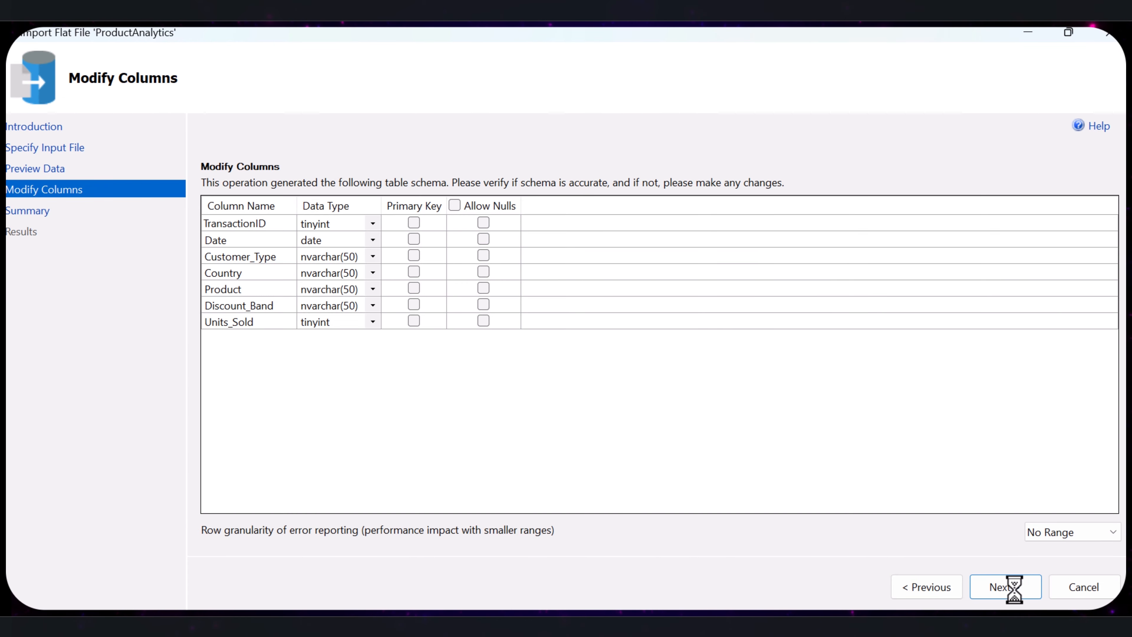
click(1005, 587)
click(1005, 587)
click(1083, 587)
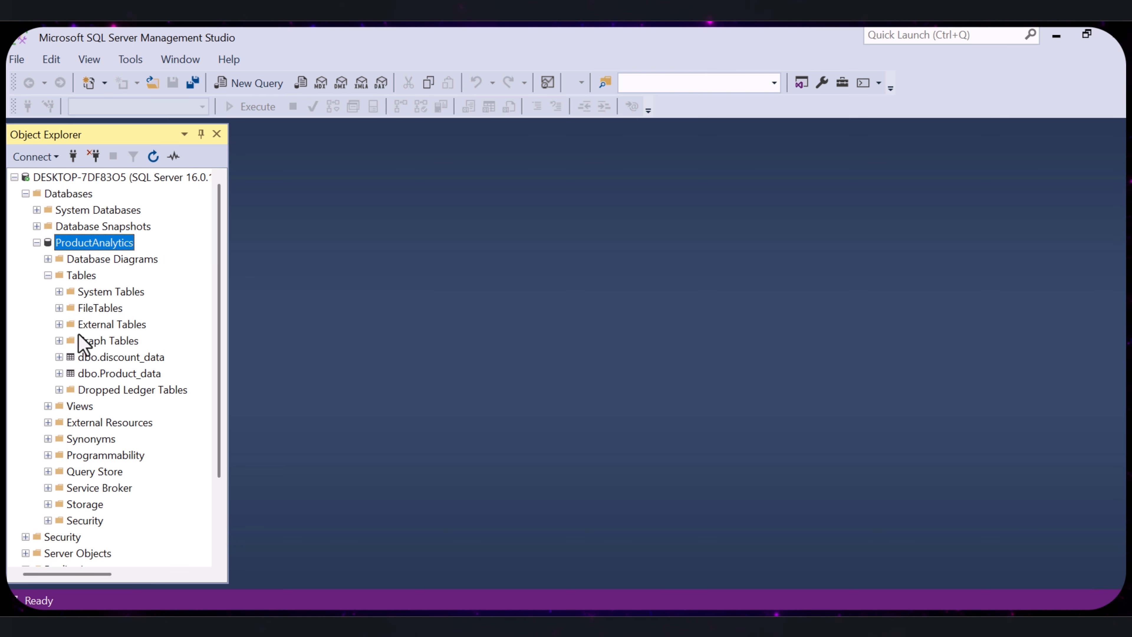
click(153, 156)
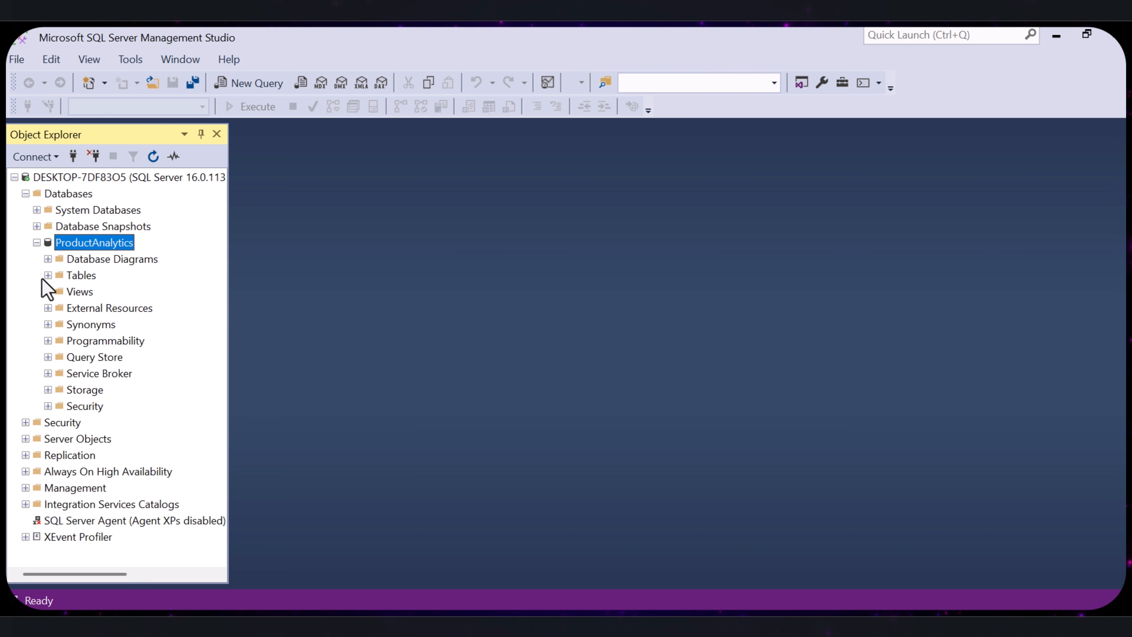
click(47, 275)
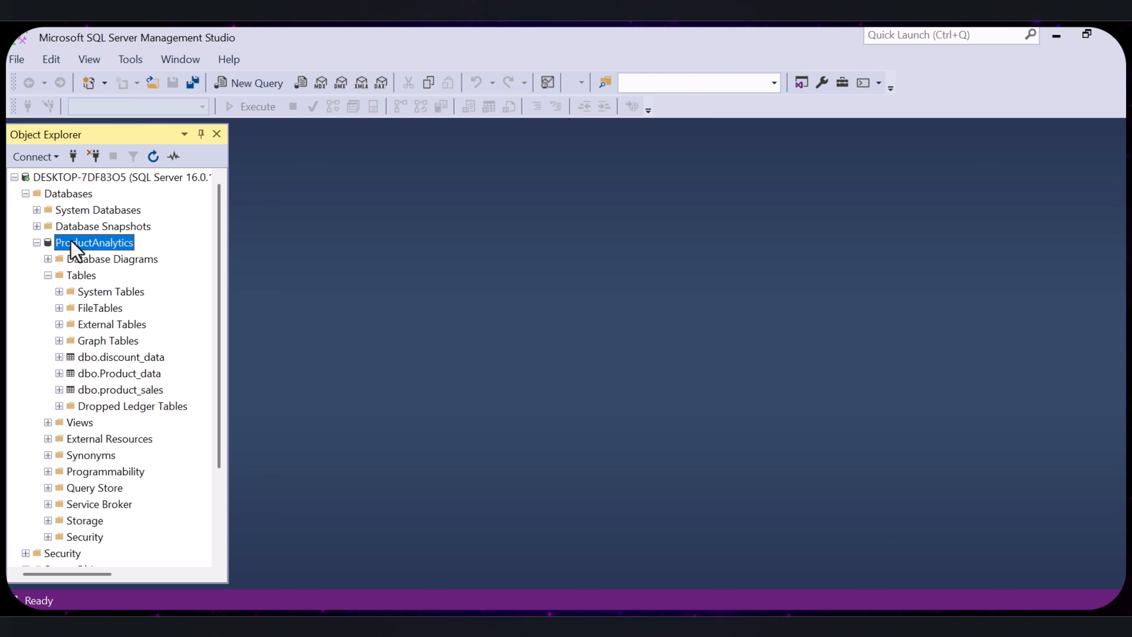
- Open a new query on the ProductAnalytics database and write SELECT TOP 10 * FROM Product_data
right_click(95, 242)
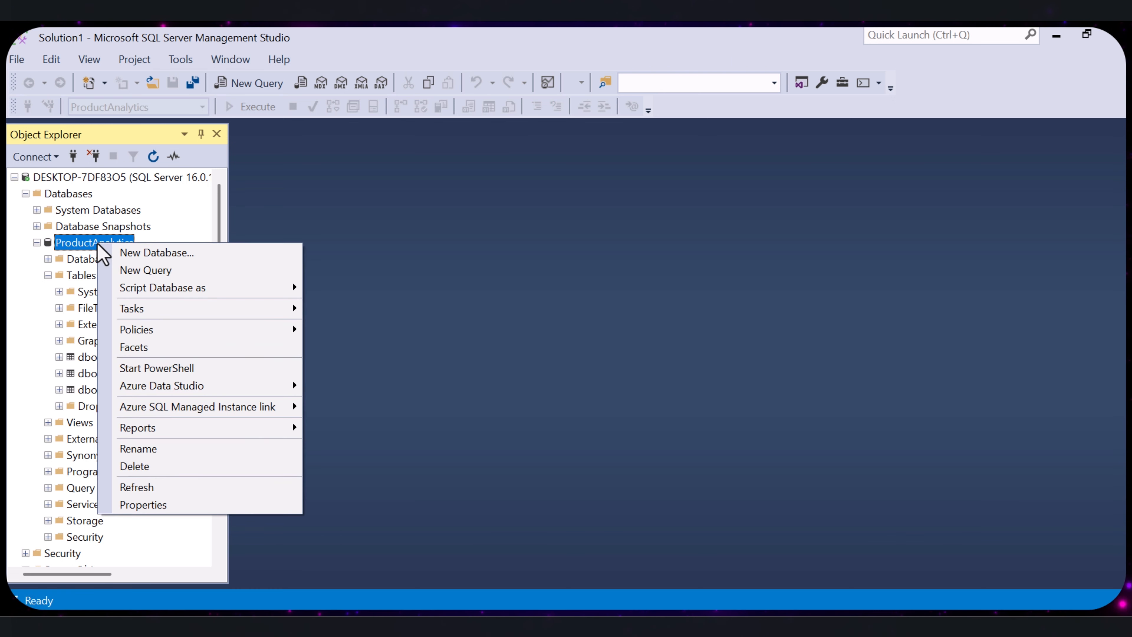
click(144, 269)
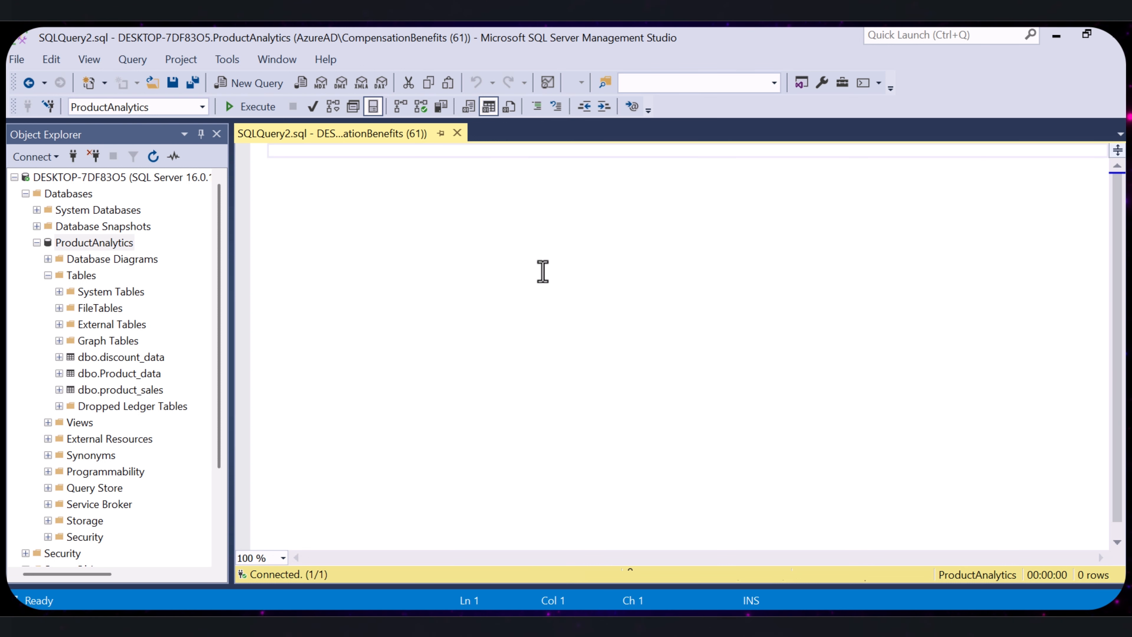
text(SELECT TOP 10 * )
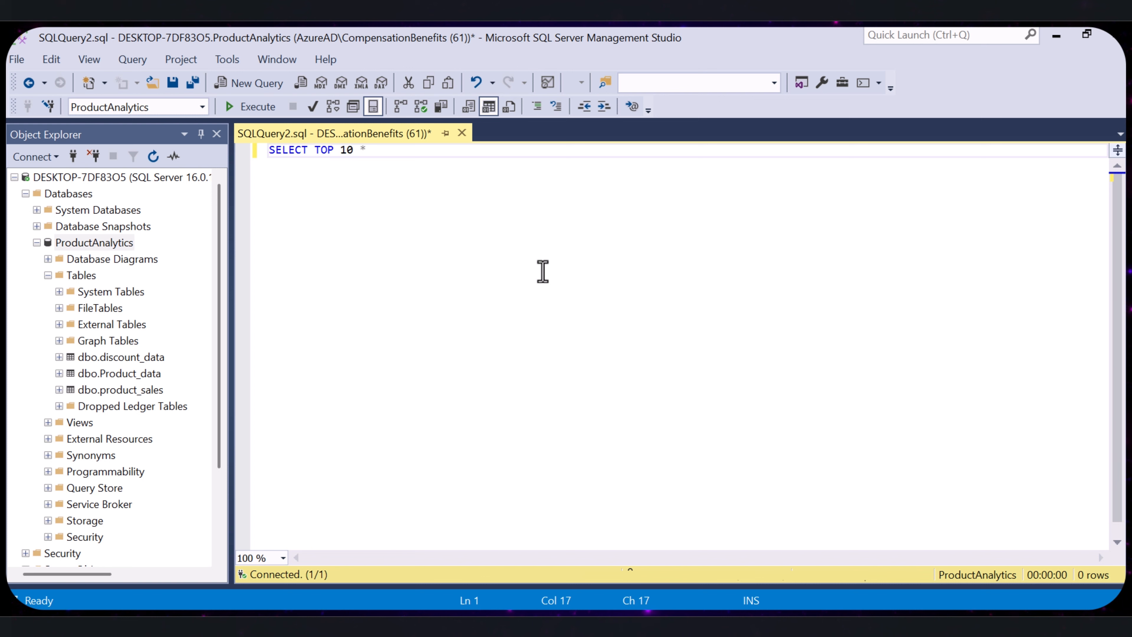
text(FROM Pro)
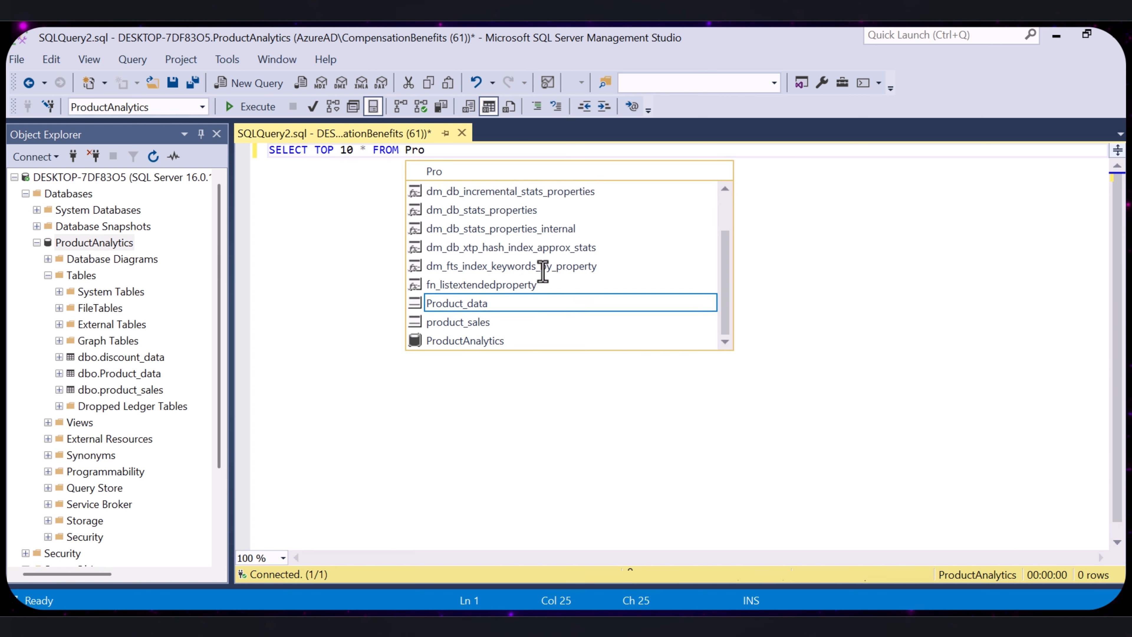
click(476, 309)
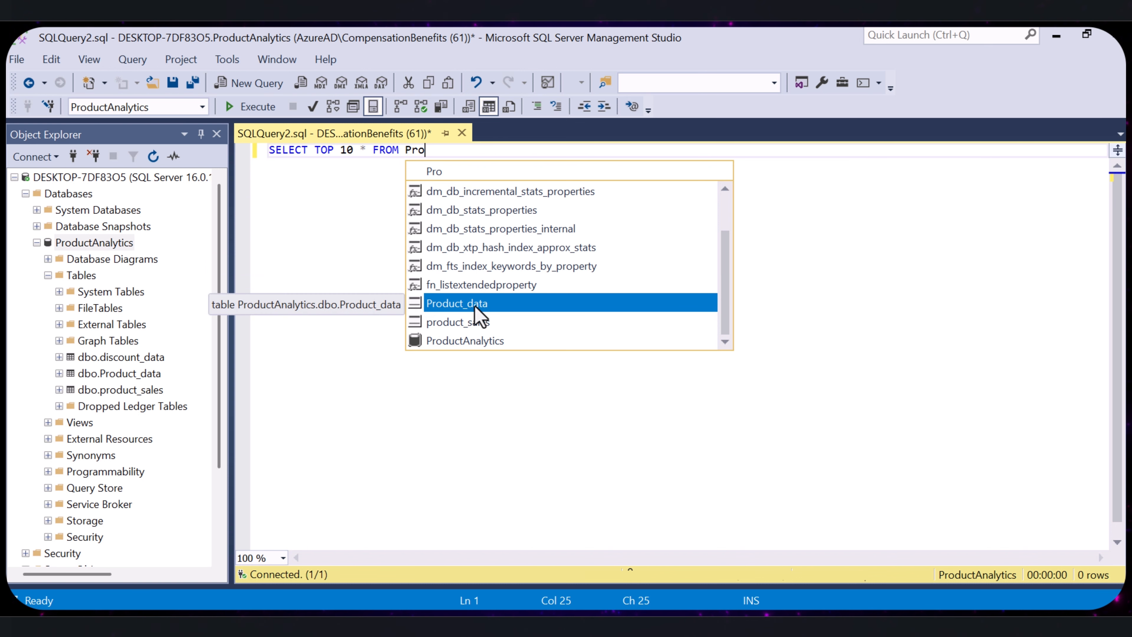
double_click(476, 307)
- Review the SELECT, TOP 10, asterisk and FROM Product_data parts of the query one by one
drag(314, 151, 267, 154)
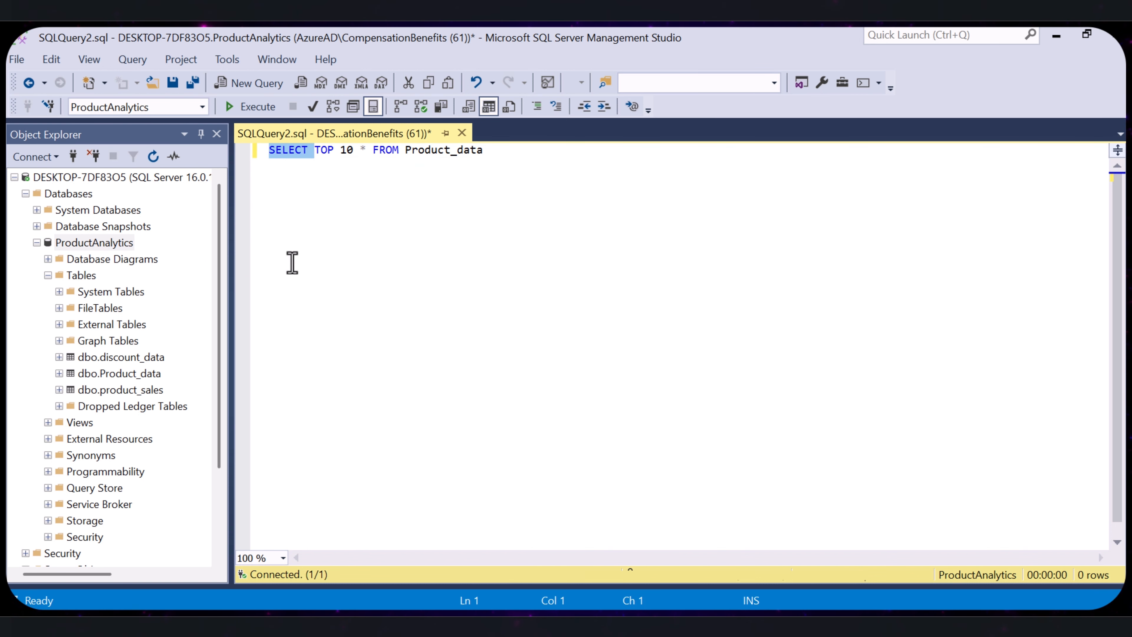
drag(359, 152, 305, 154)
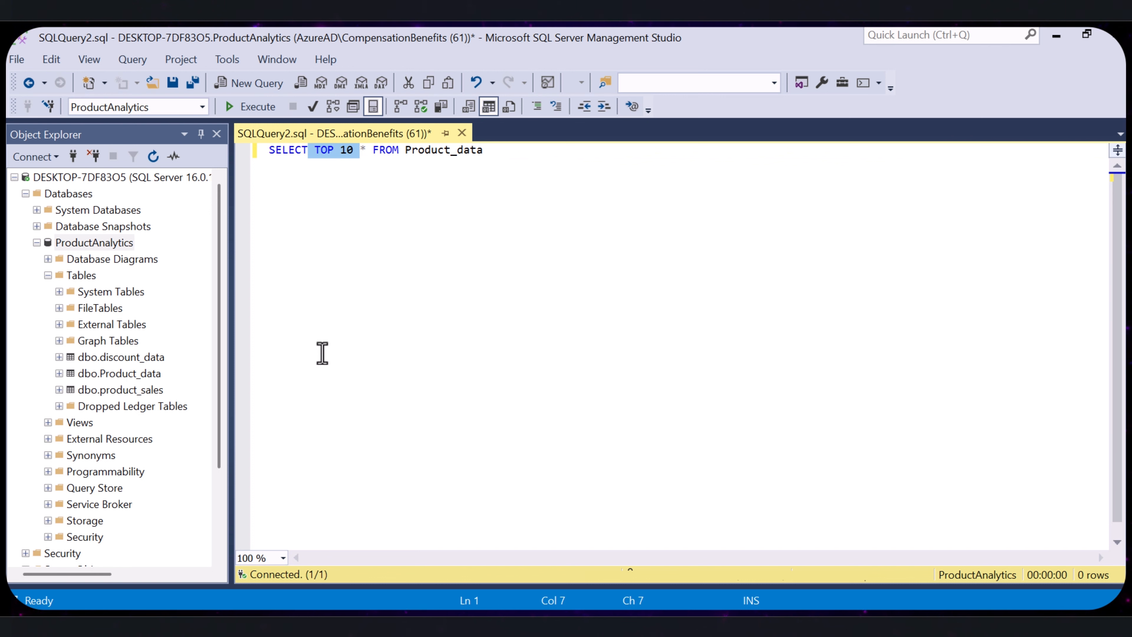
click(404, 149)
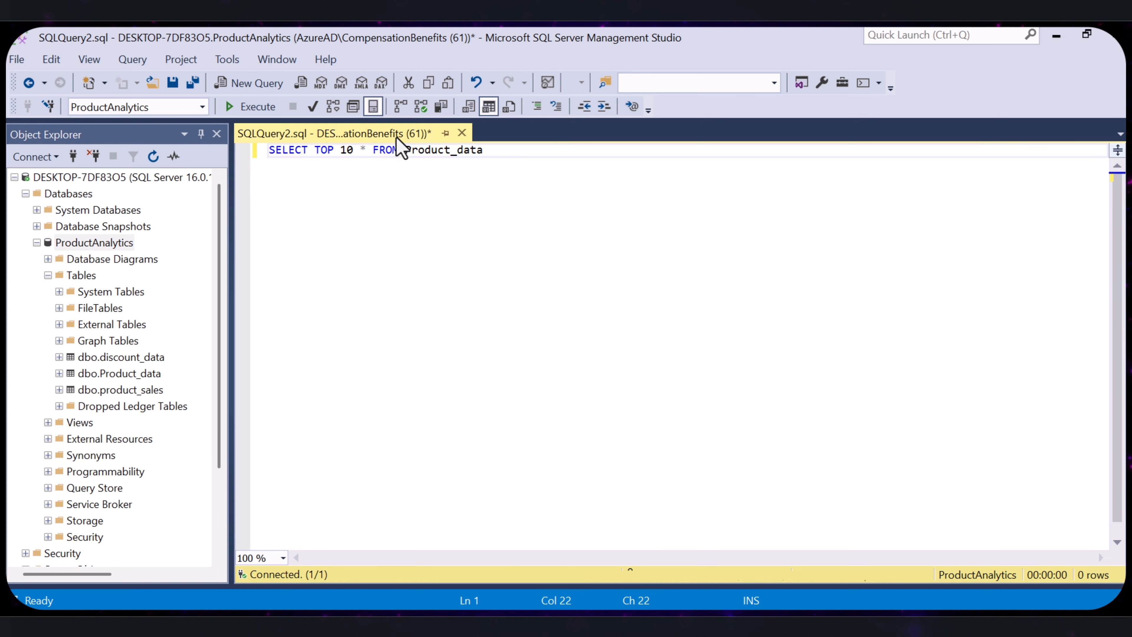
drag(365, 151, 360, 152)
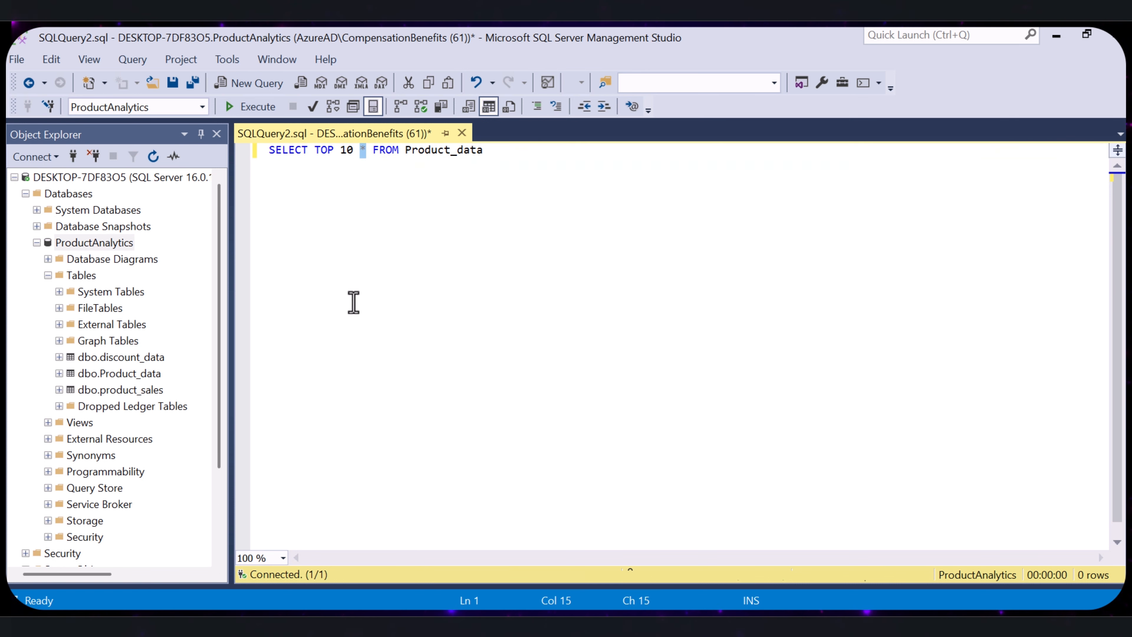
drag(484, 152, 373, 151)
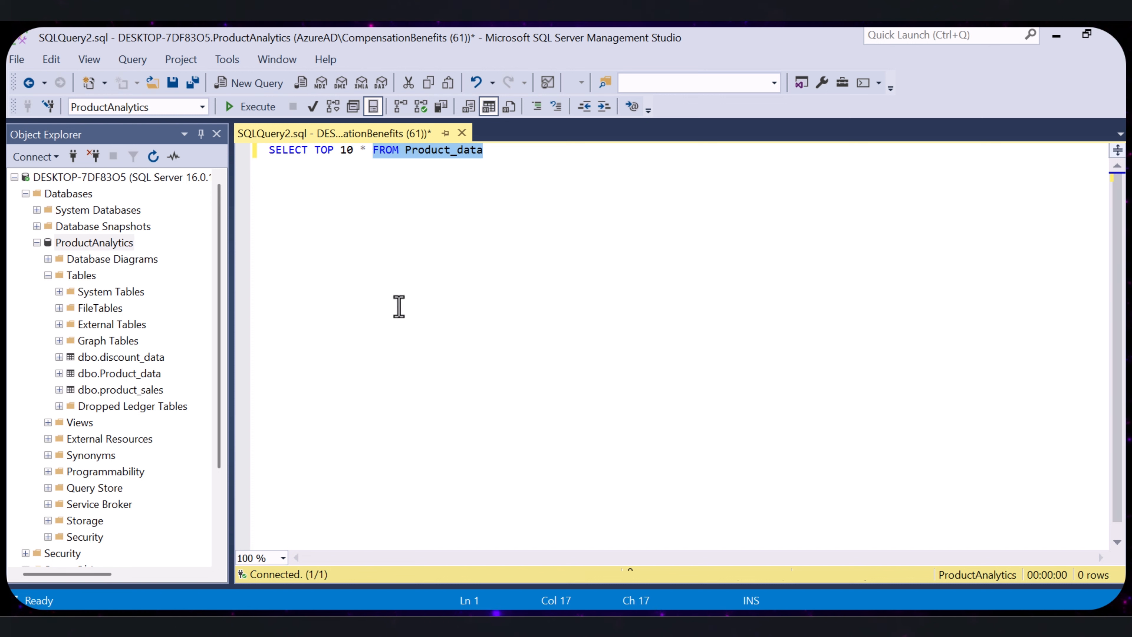
click(442, 379)
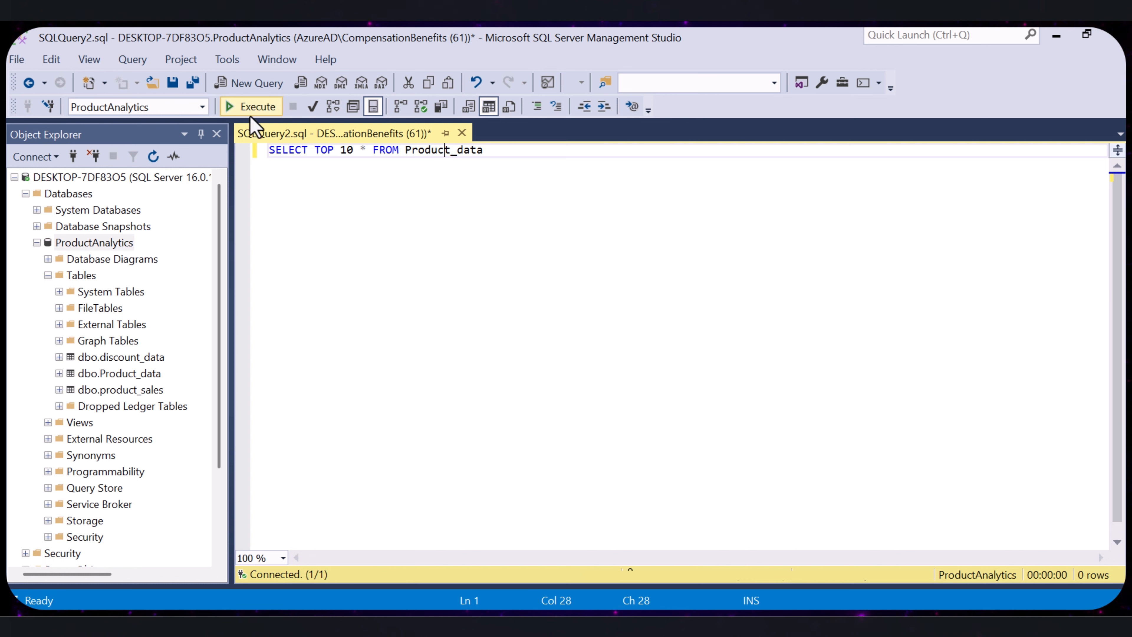
- Execute the Product_data query and examine the returned product rows
click(263, 107)
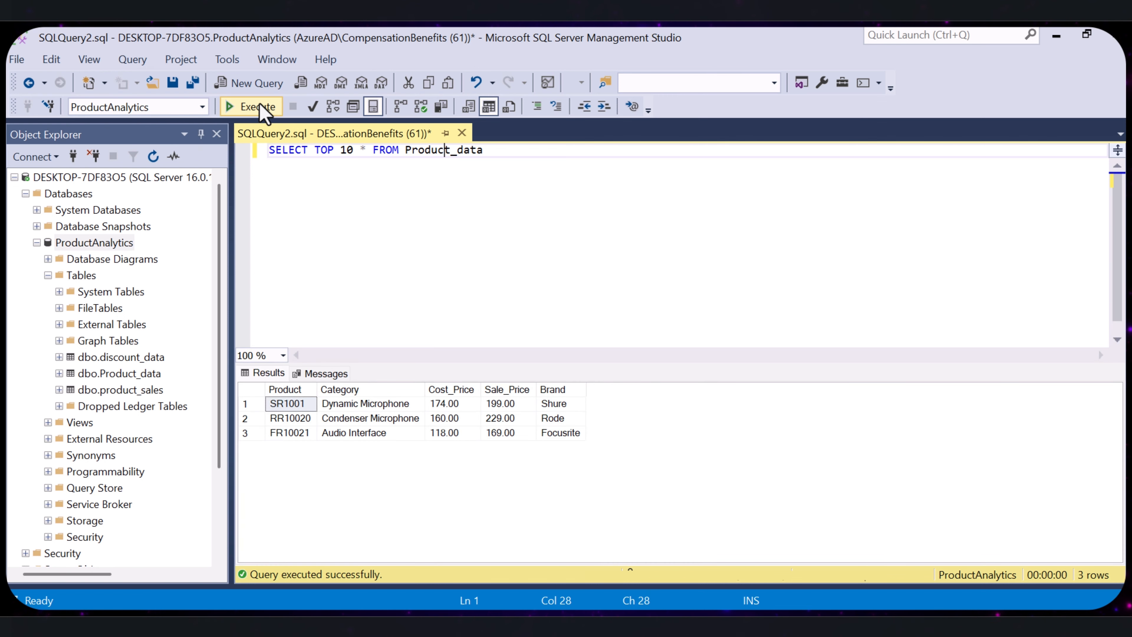
click(396, 436)
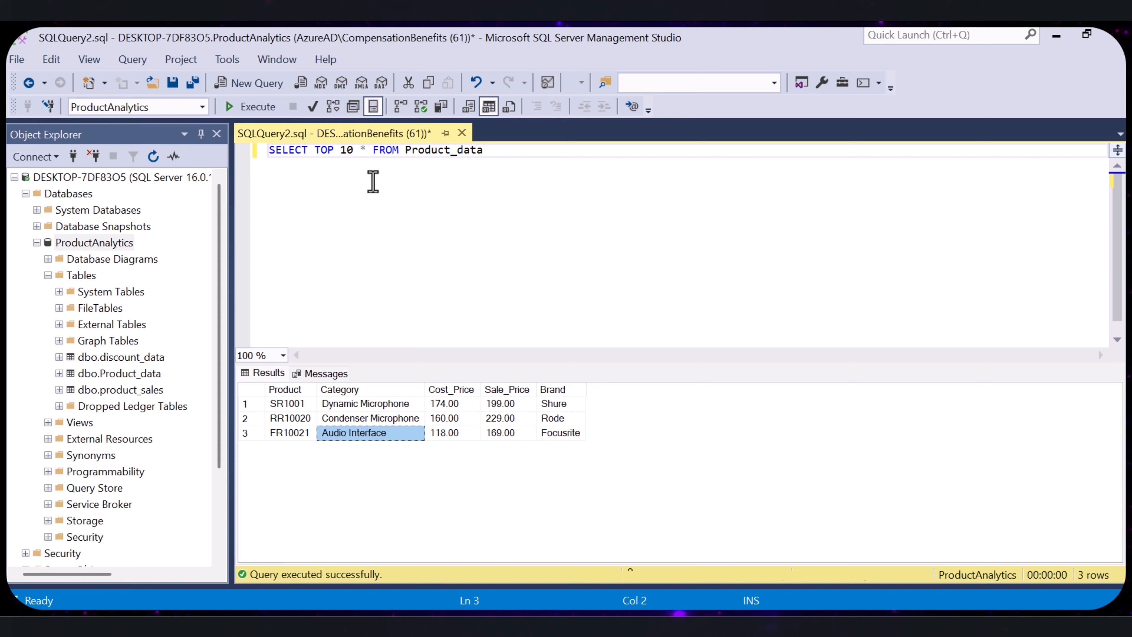
click(353, 154)
click(446, 421)
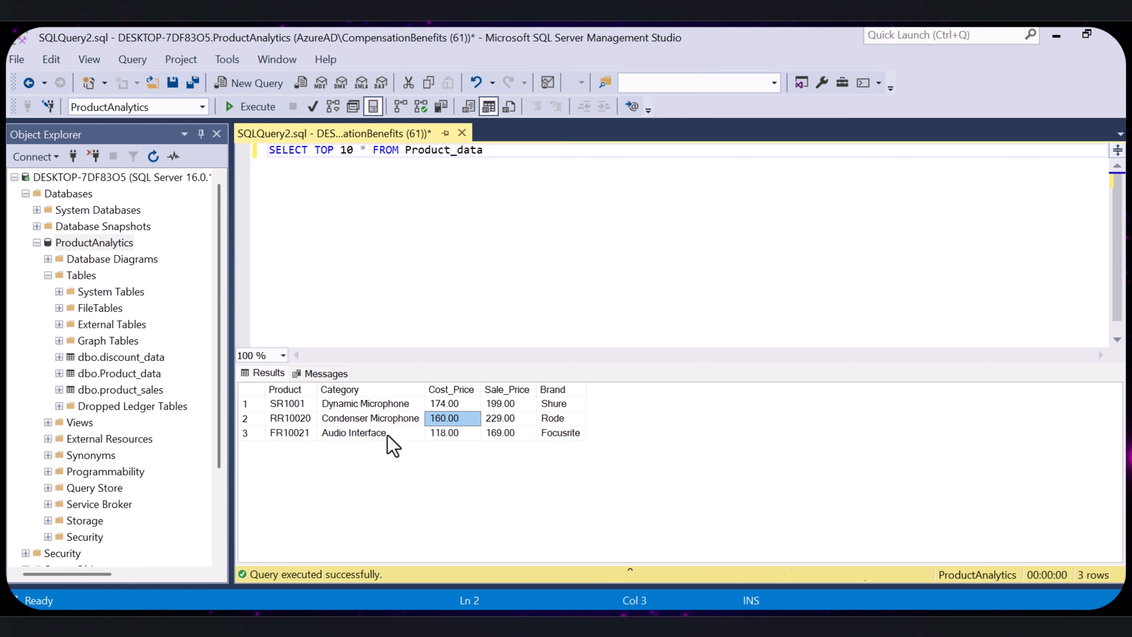
click(294, 421)
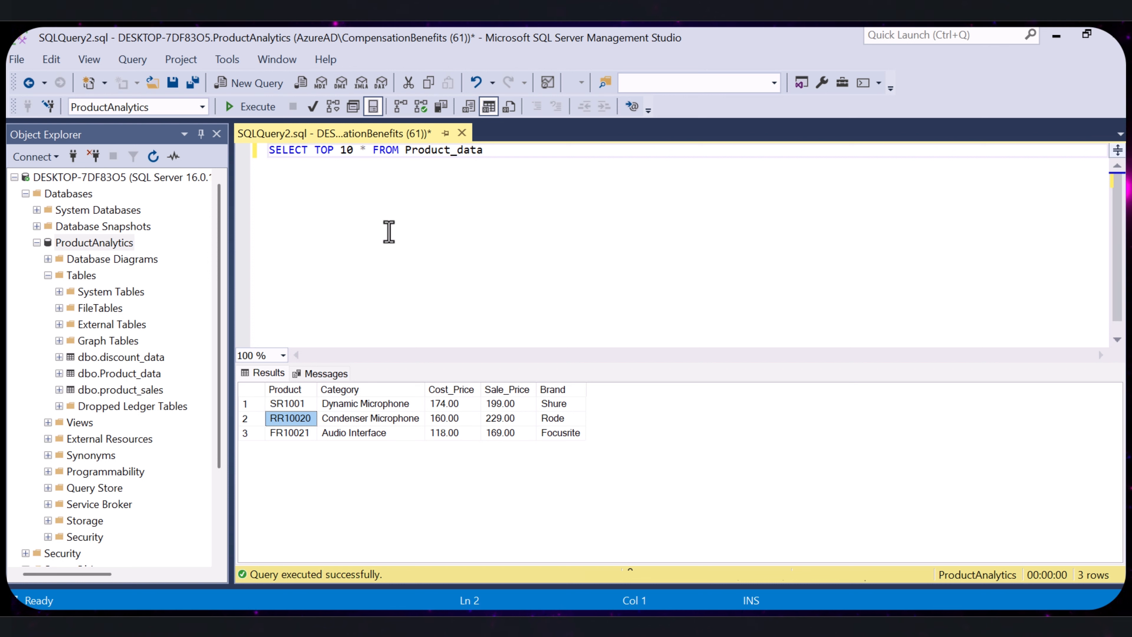
- Change the query's table to discount_data and execute SELECT TOP 10 * FROM discount_data
click(492, 201)
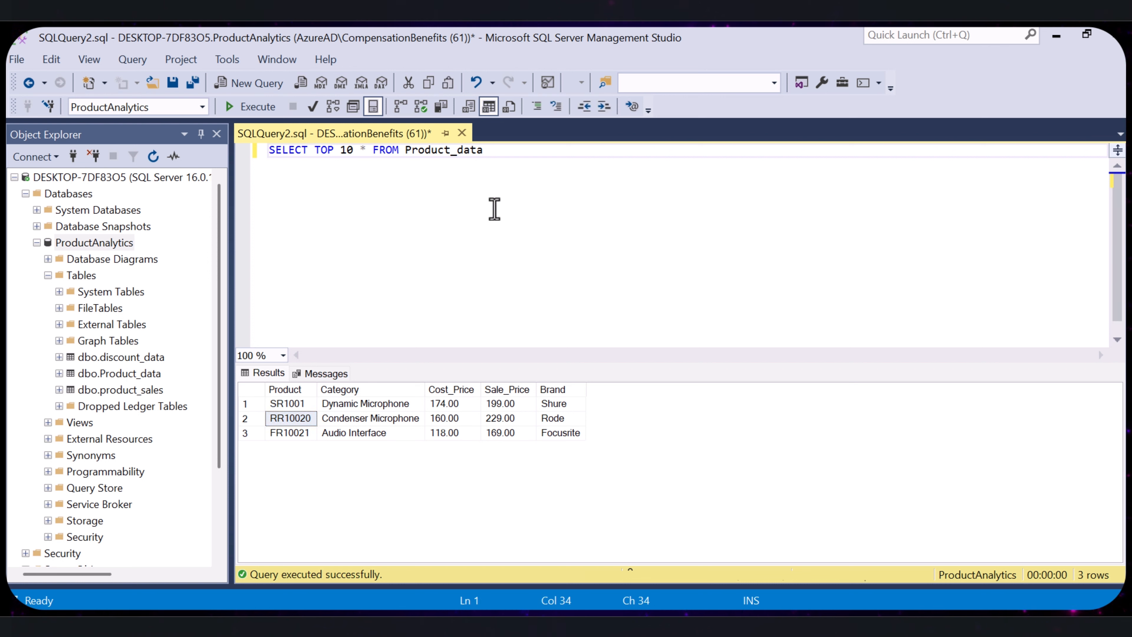
key(BackSpace)
key(BackSpace)
key(BackSpace)
key(BackSpace)
key(BackSpace)
key(BackSpace)
key(BackSpace)
key(BackSpace)
key(BackSpace)
key(BackSpace)
key(BackSpace)
key(BackSpace)
text(Disc)
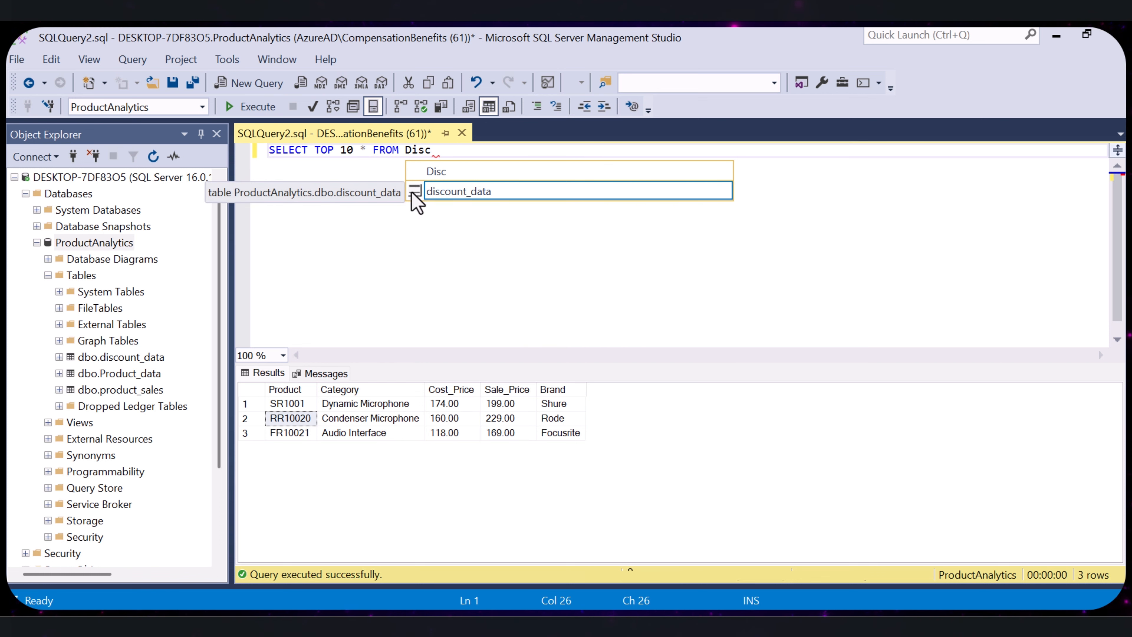
double_click(452, 192)
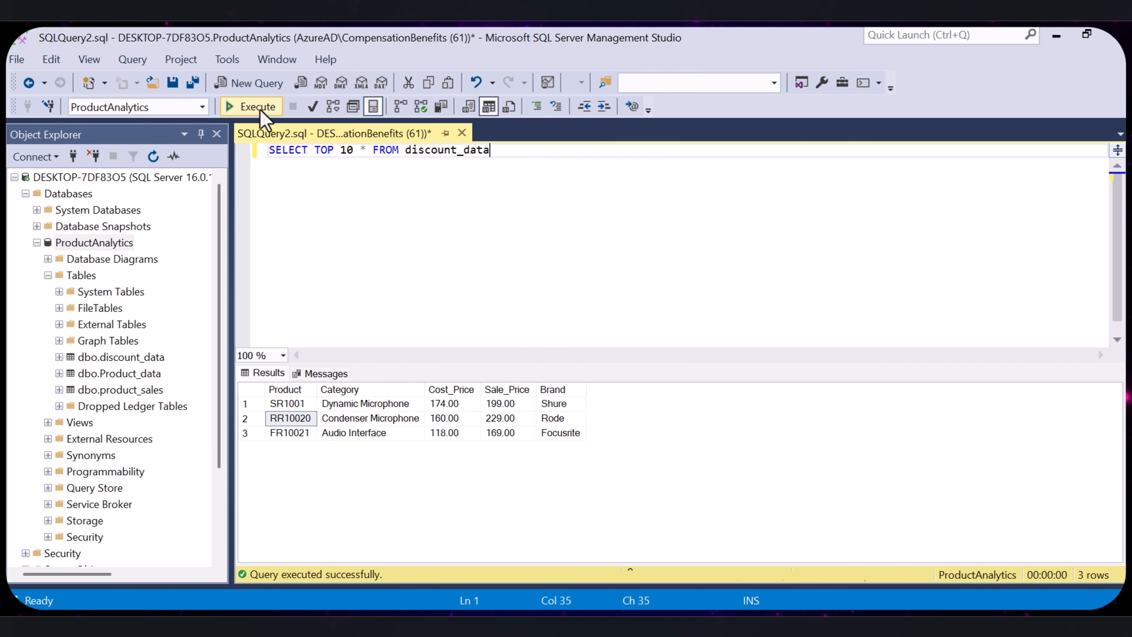
click(251, 107)
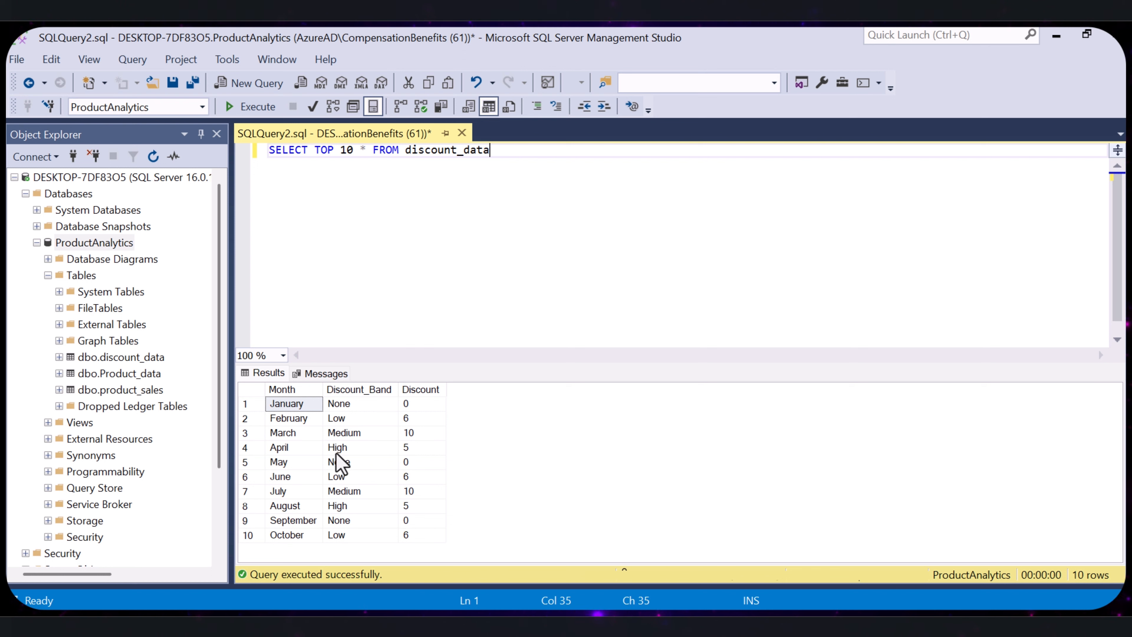
- Examine the Month, Discount_Band and Discount columns of the discount_data results
click(294, 389)
click(360, 391)
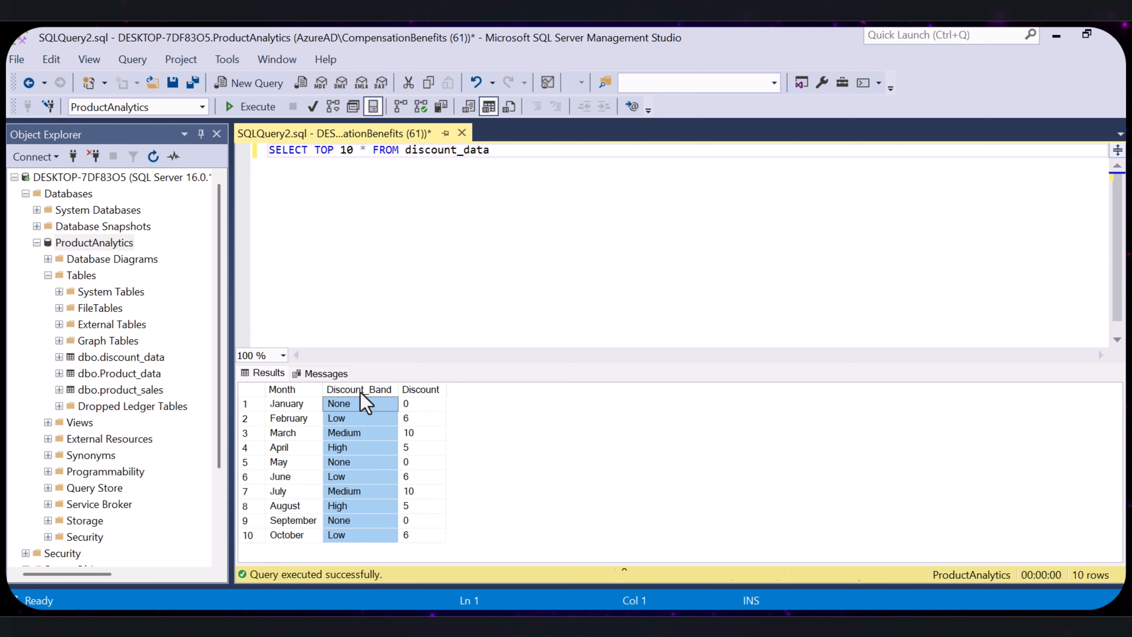
click(426, 390)
click(251, 390)
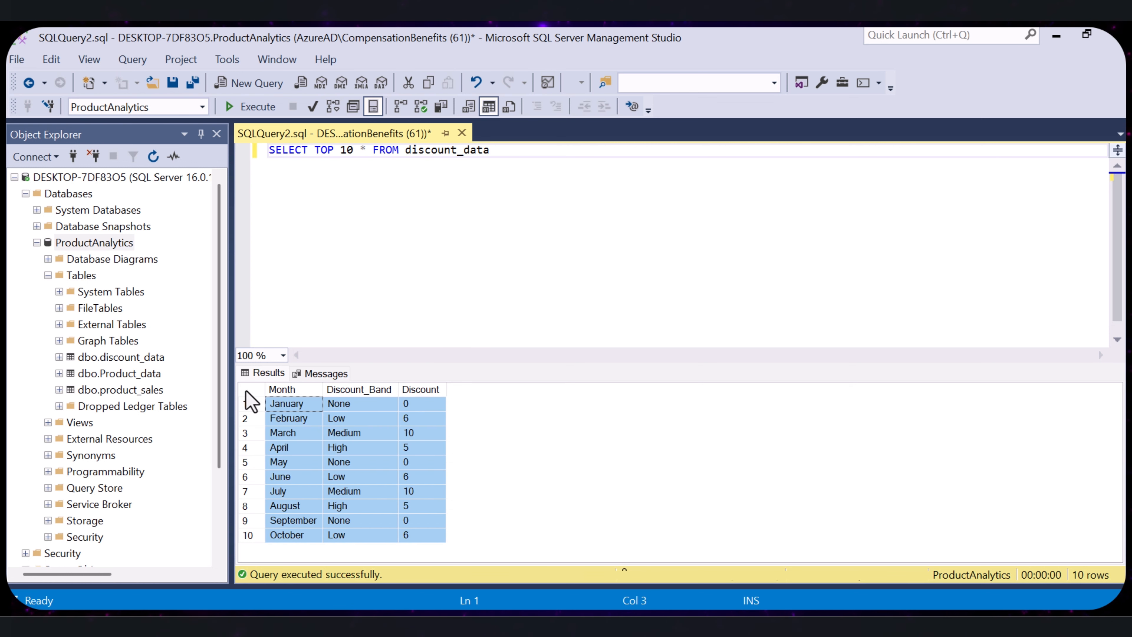
- Change the query's table to product_sales and execute SELECT TOP 10 * FROM product_sales
click(506, 153)
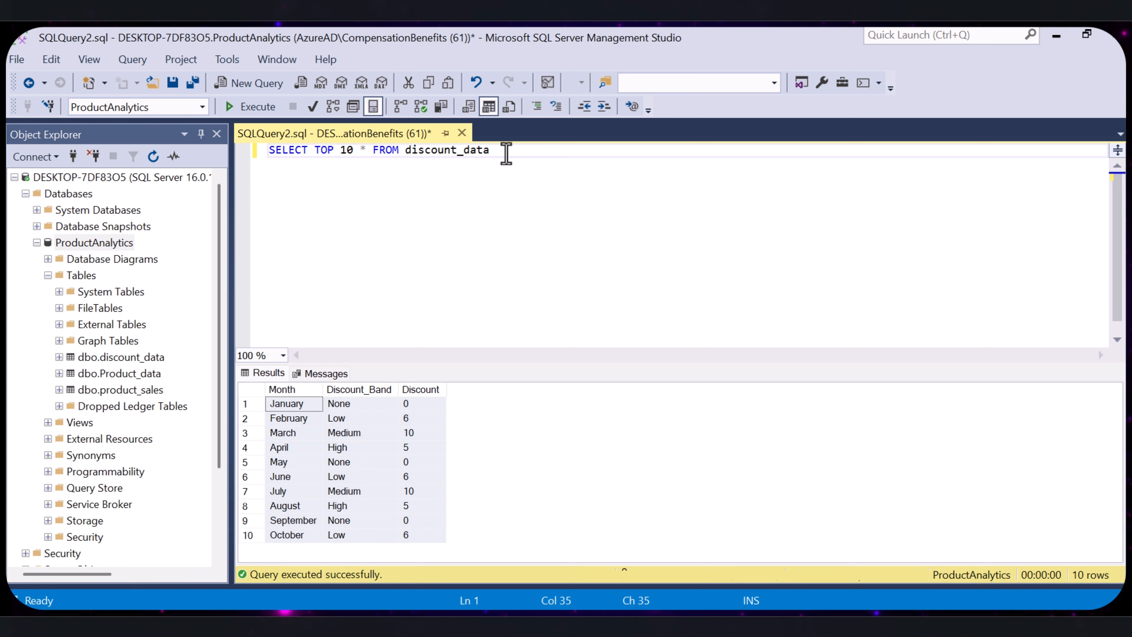
key(BackSpace)
key(BackSpace)
key(BackSpace)
key(BackSpace)
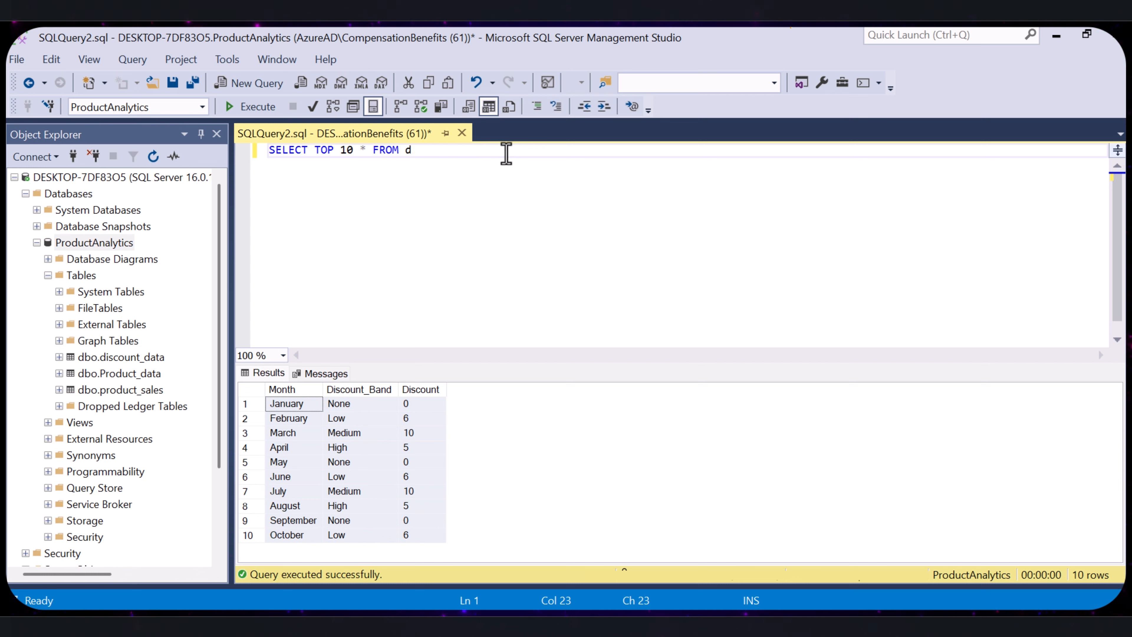
text(produc)
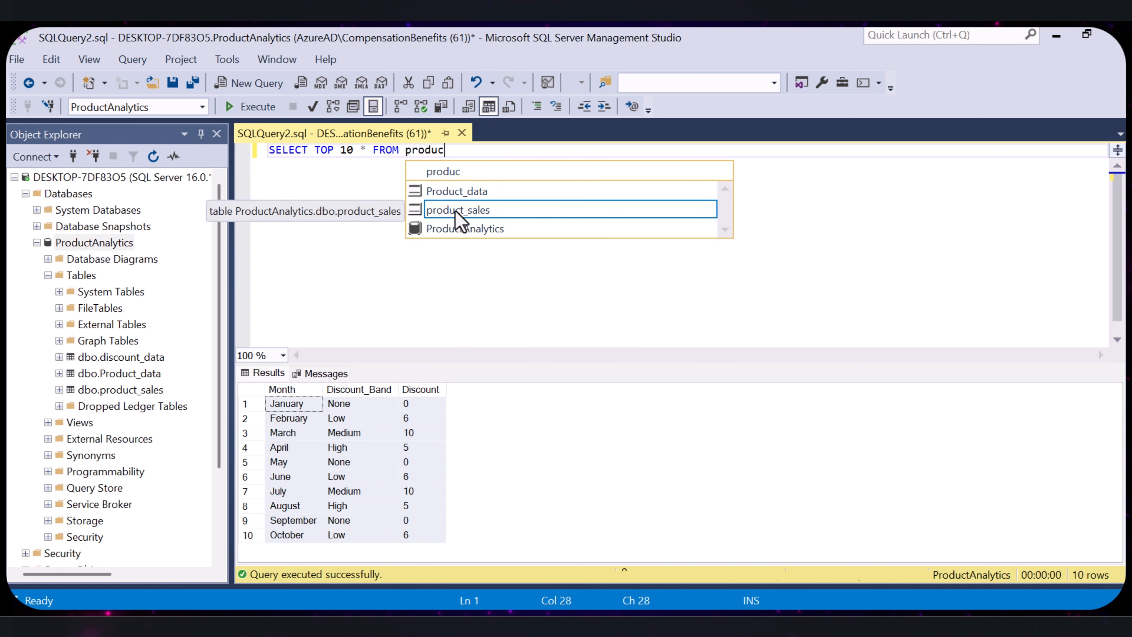
double_click(456, 211)
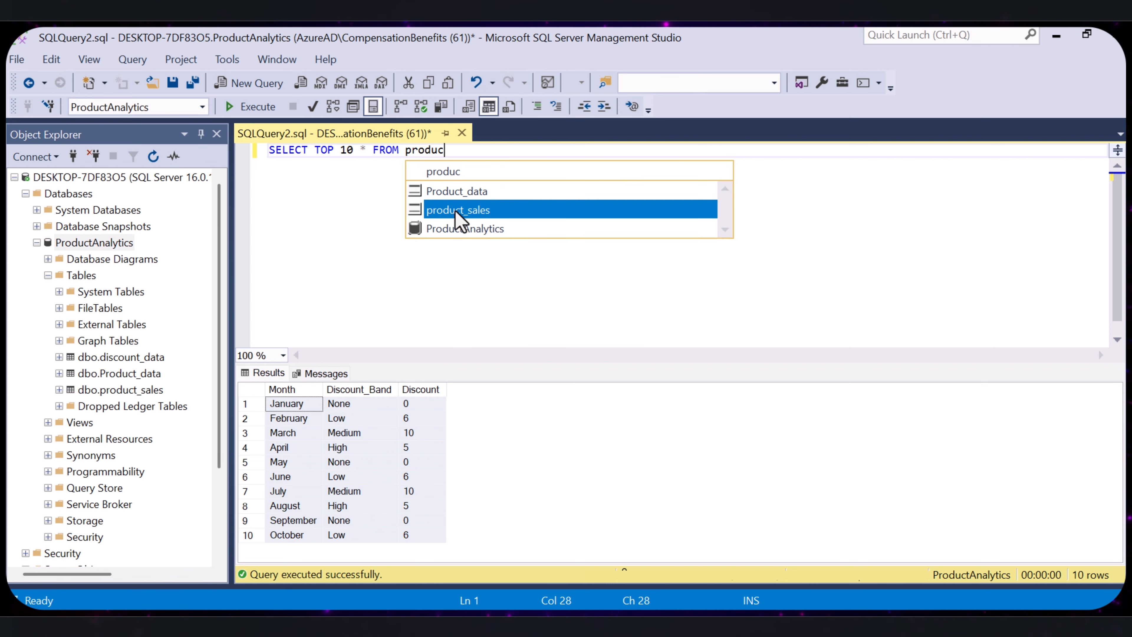
click(254, 107)
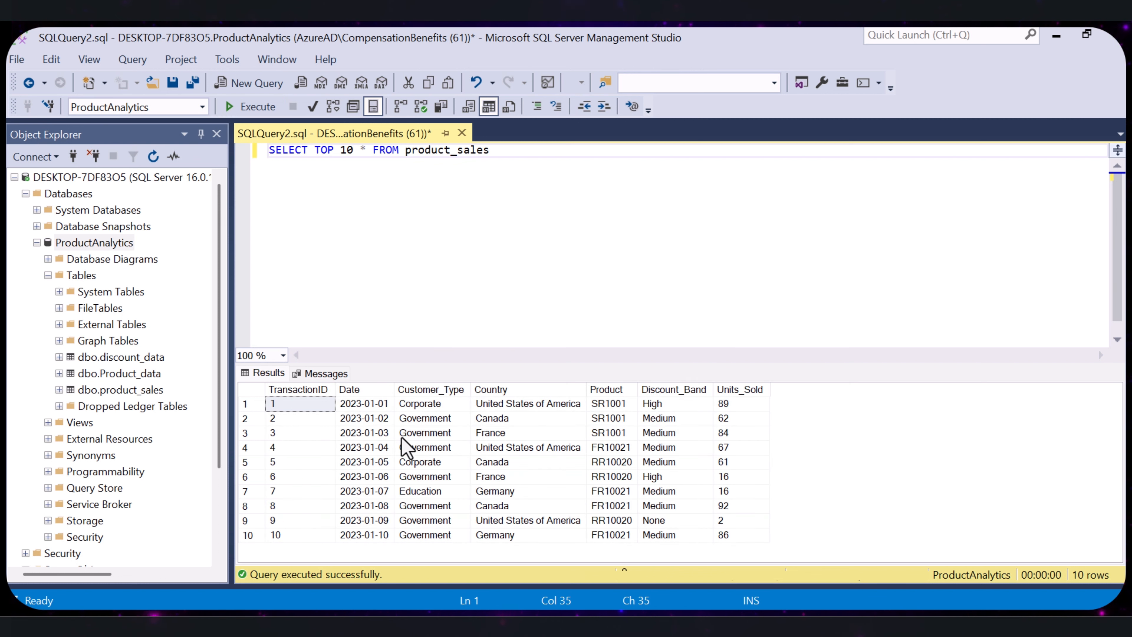
- Check the product_sales query's messages and examine its result columns, including Customer_Type, Country and Discount_Band
click(307, 374)
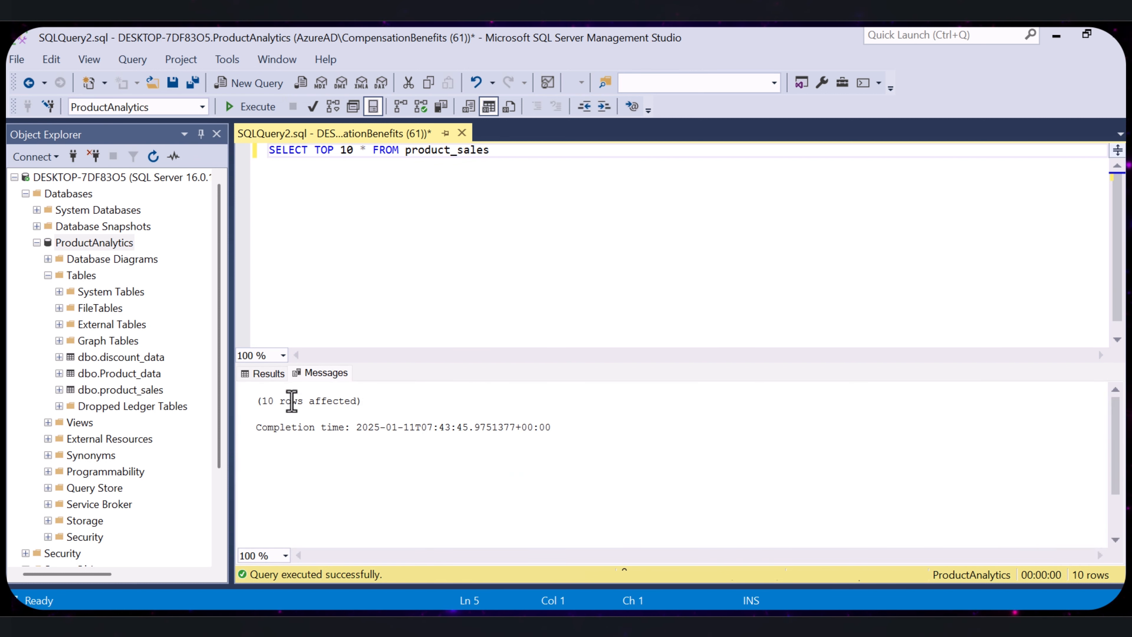
click(267, 373)
click(414, 390)
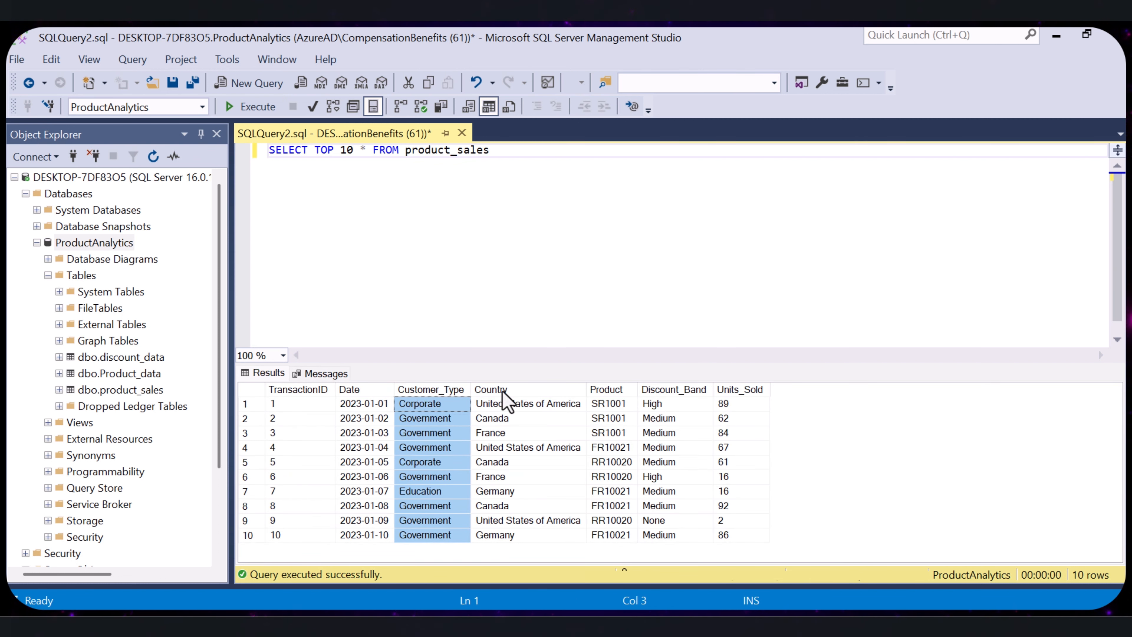
click(512, 389)
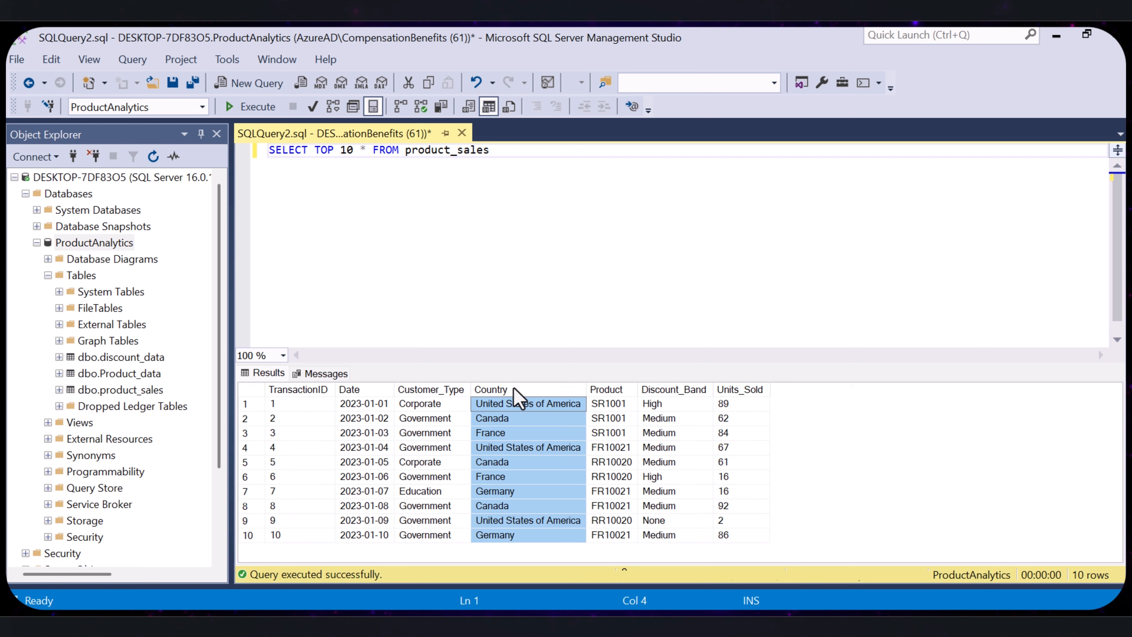
click(659, 462)
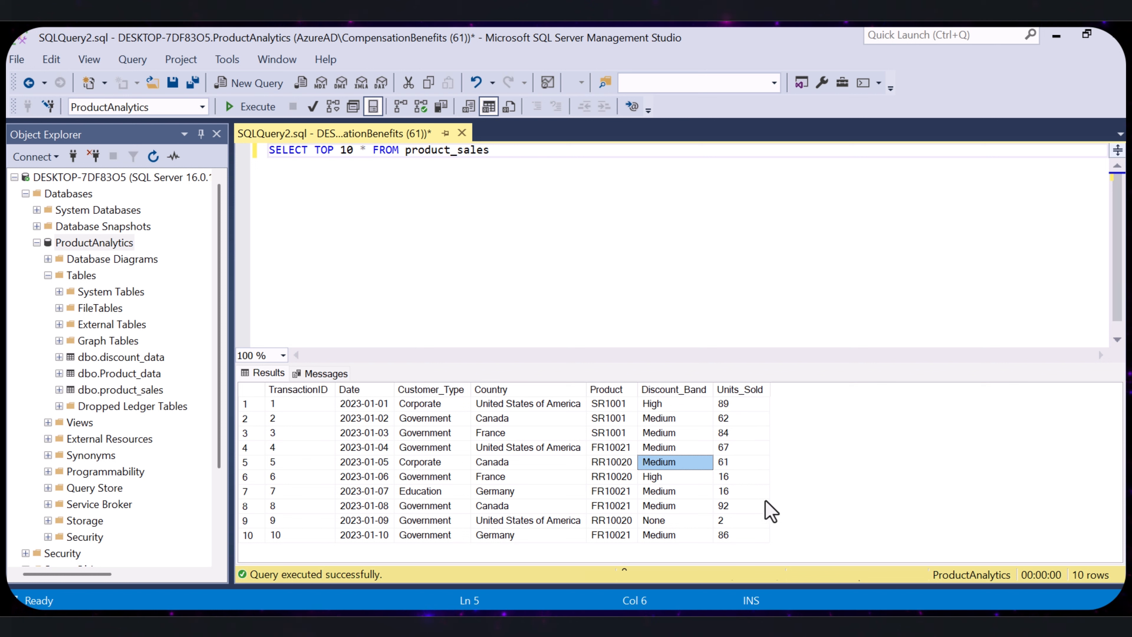
click(465, 418)
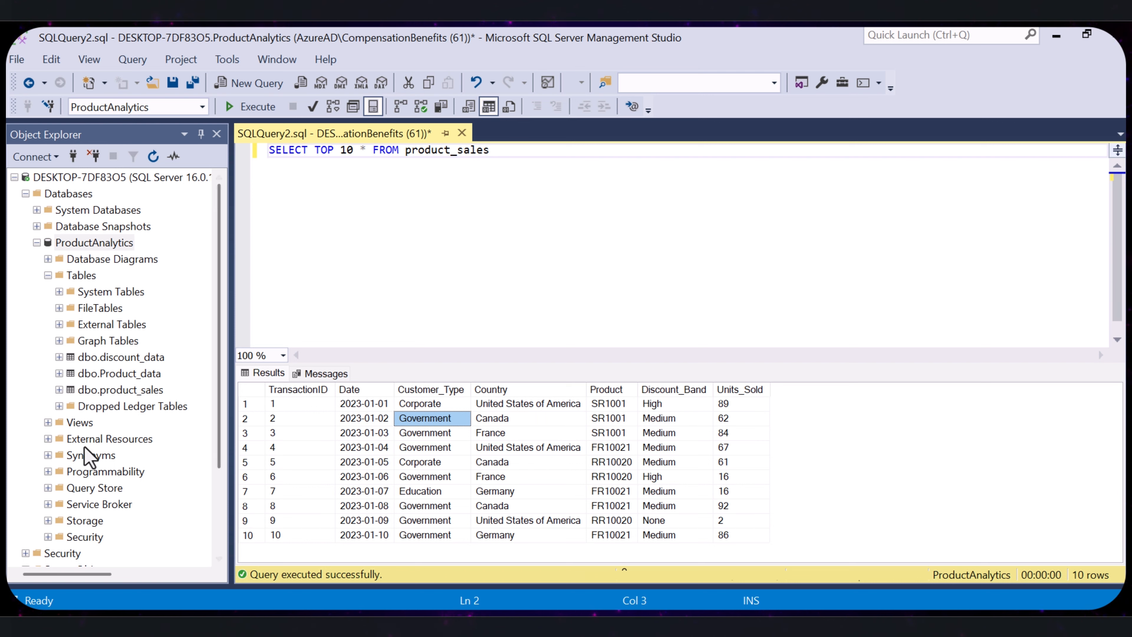
click(92, 242)
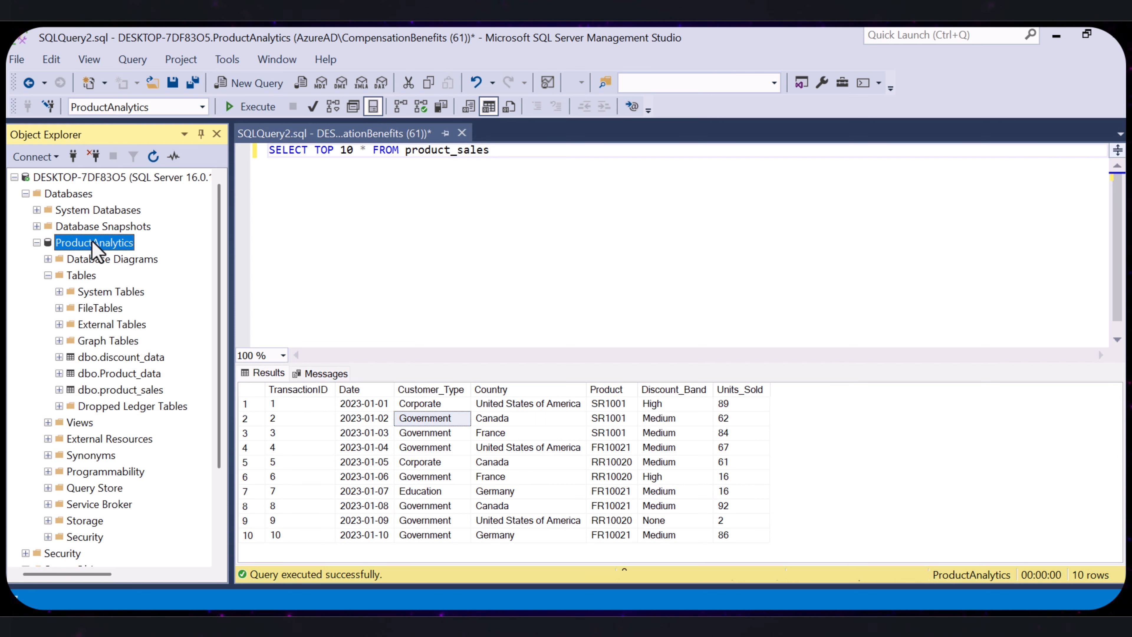
click(92, 241)
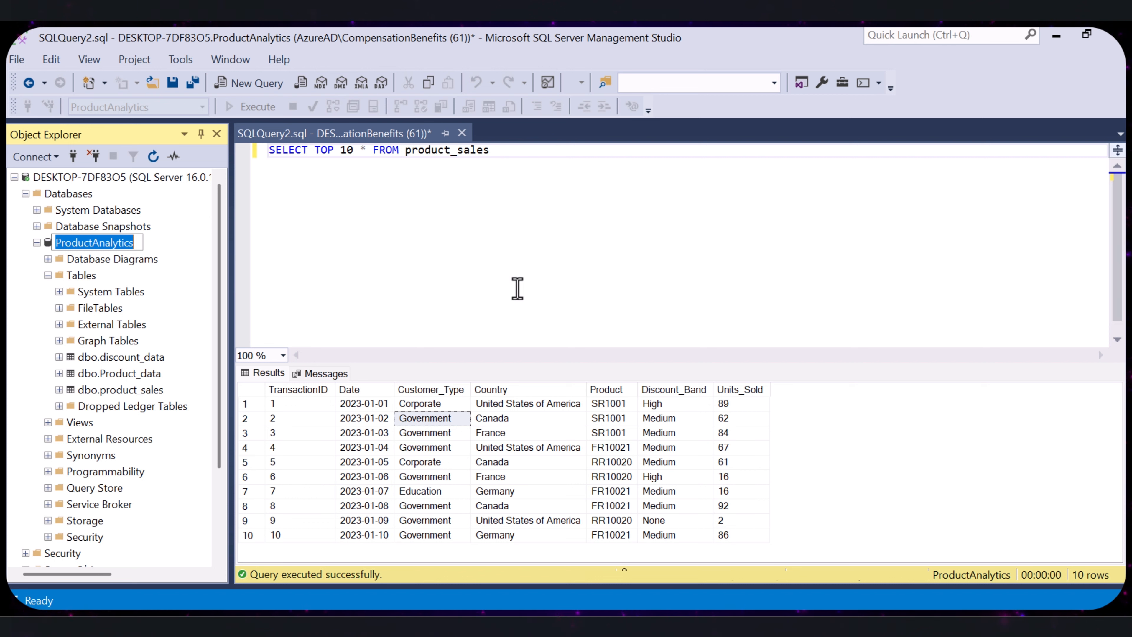
- Replace the query with a SELECT from ProductSales ps INNER JOIN ProductData pd ON ps.Product = pd.[Product ID], casting both prices to FLOAT, and enlarge the editor
click(508, 153)
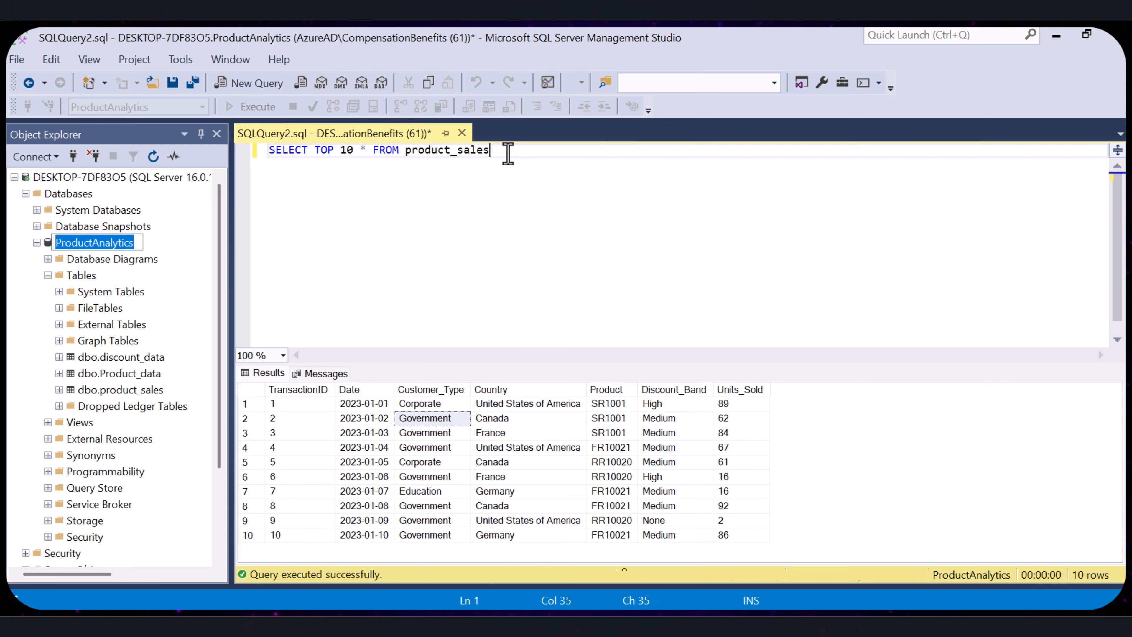
drag(508, 153, 265, 138)
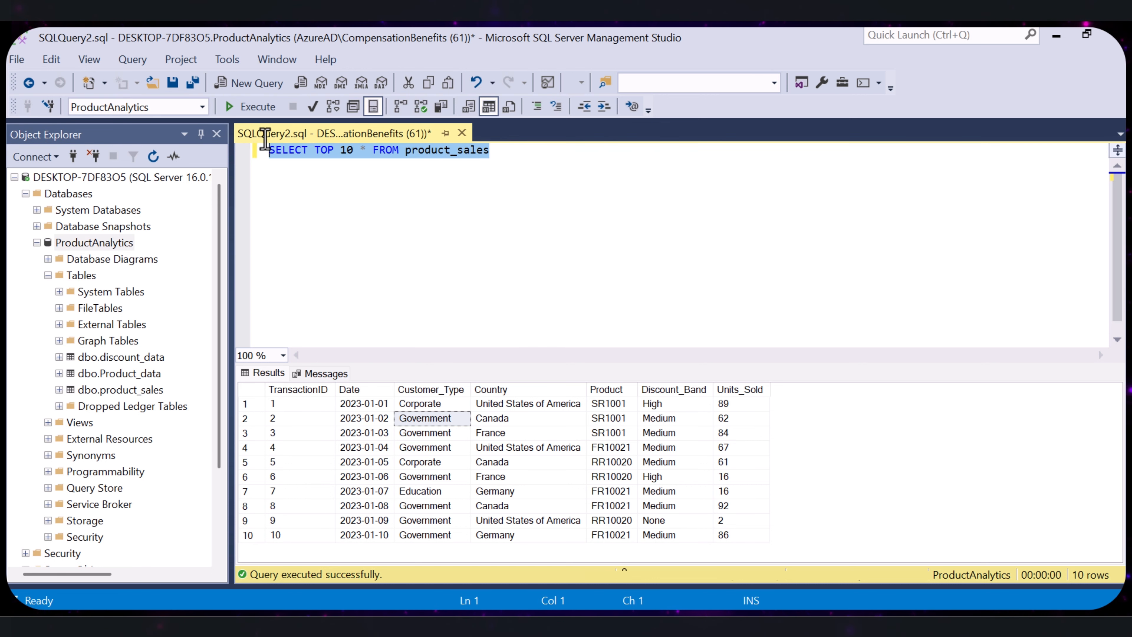
key(Delete)
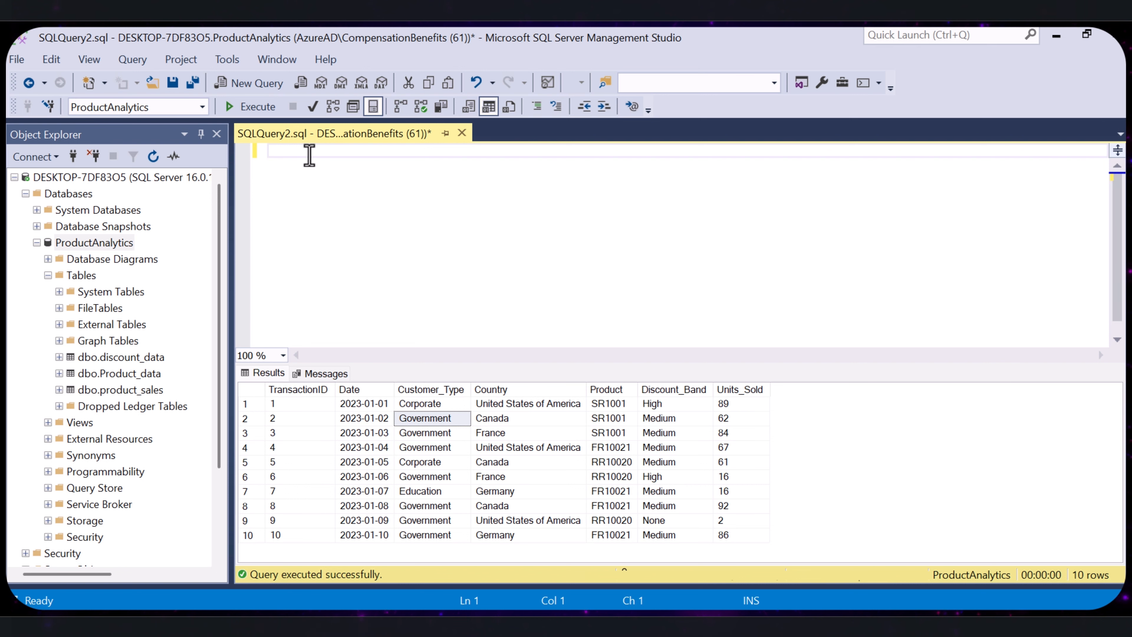
text(SELECT     ps.[Transaction ID],     ps.Date,     ps.Country,     ps.[Customer Type],     pd.[Product],     pd.[Category],     CAST(REPLACE(pd.[Cost Price], '$', '') AS FLOAT) AS CostPrice,     CAST(REPLACE(pd.[Sale Price], '$', '') AS FLOAT) AS SalePrice,     ps.[Units Sold] FROM ProductSales ps INNER JOIN ProductData pd     ON ps.Product = pd.[Product ID];)
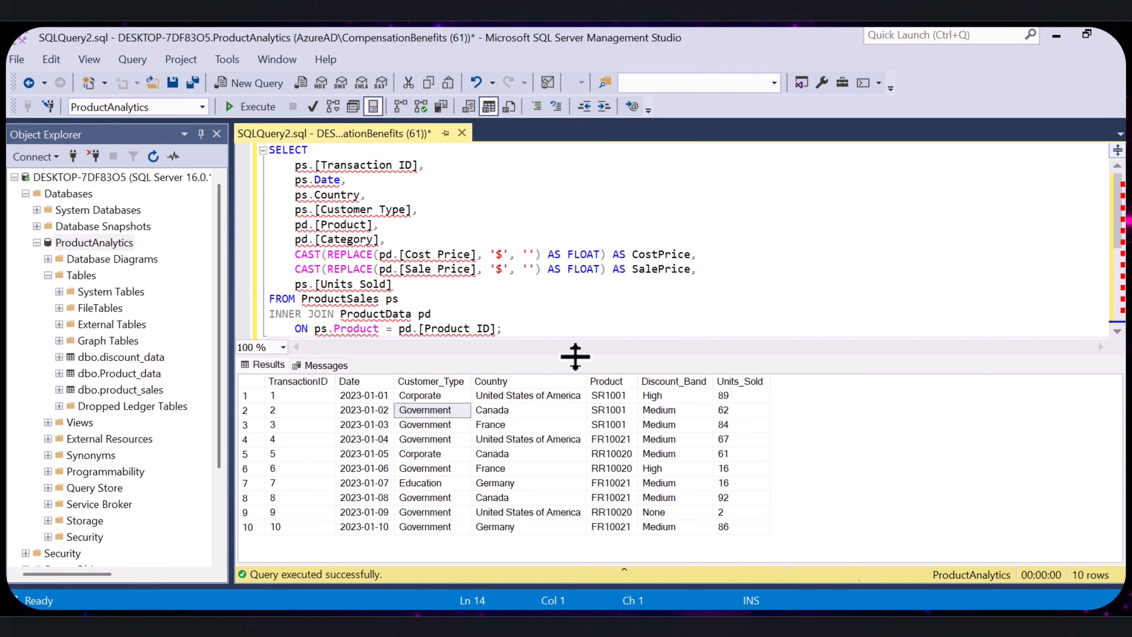
drag(576, 357, 606, 568)
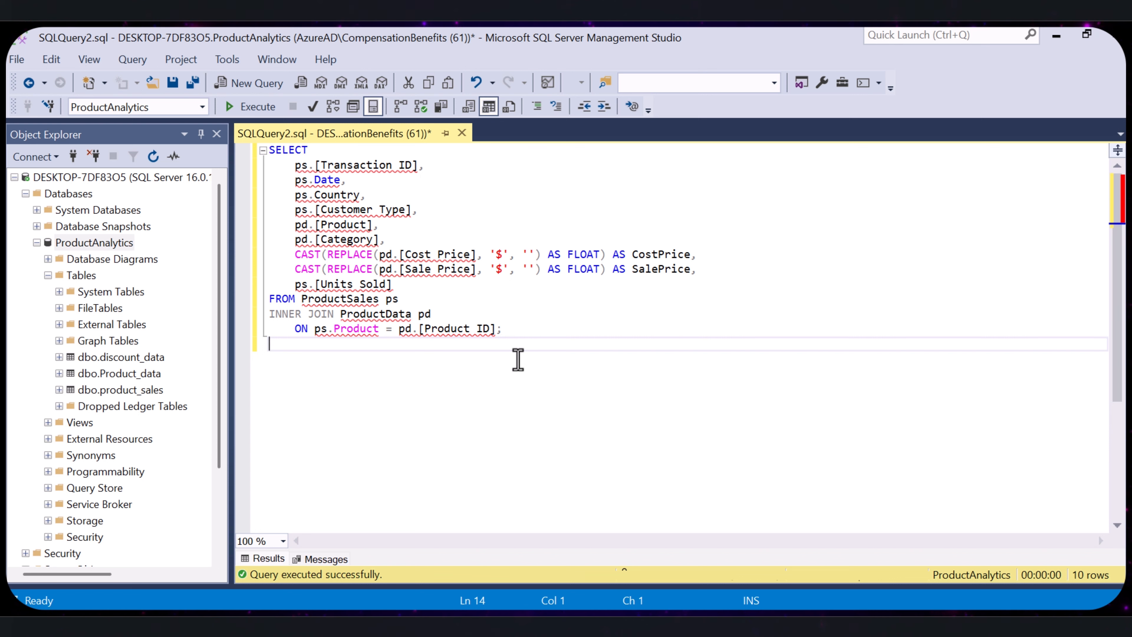
- Review the SELECT keyword and the ps and pd table aliases in the join query
drag(307, 150, 270, 152)
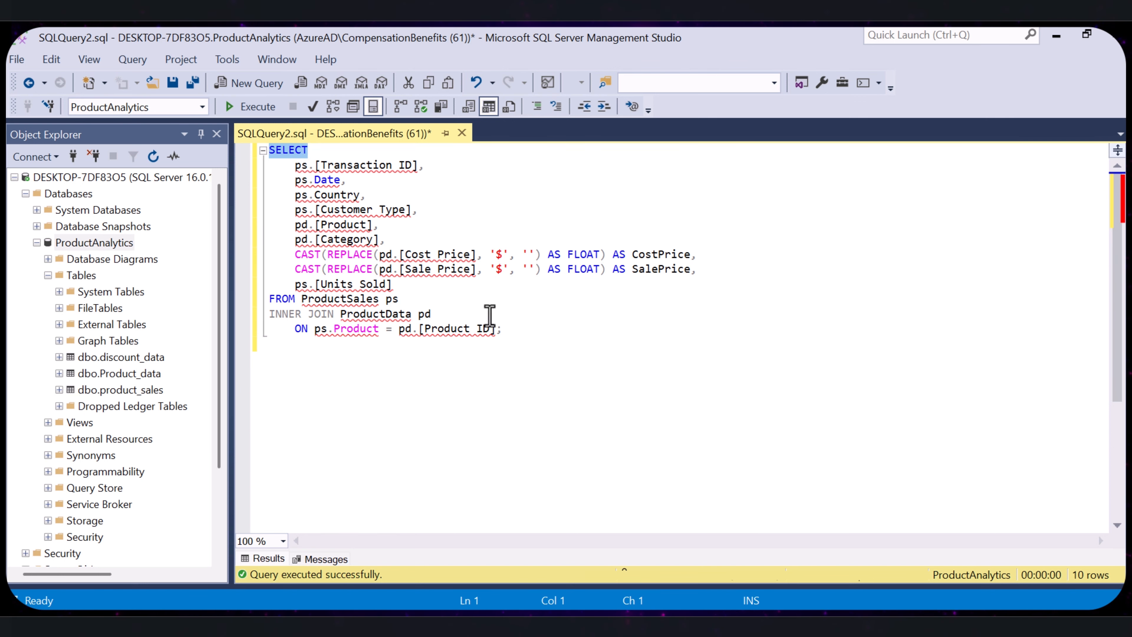
click(296, 165)
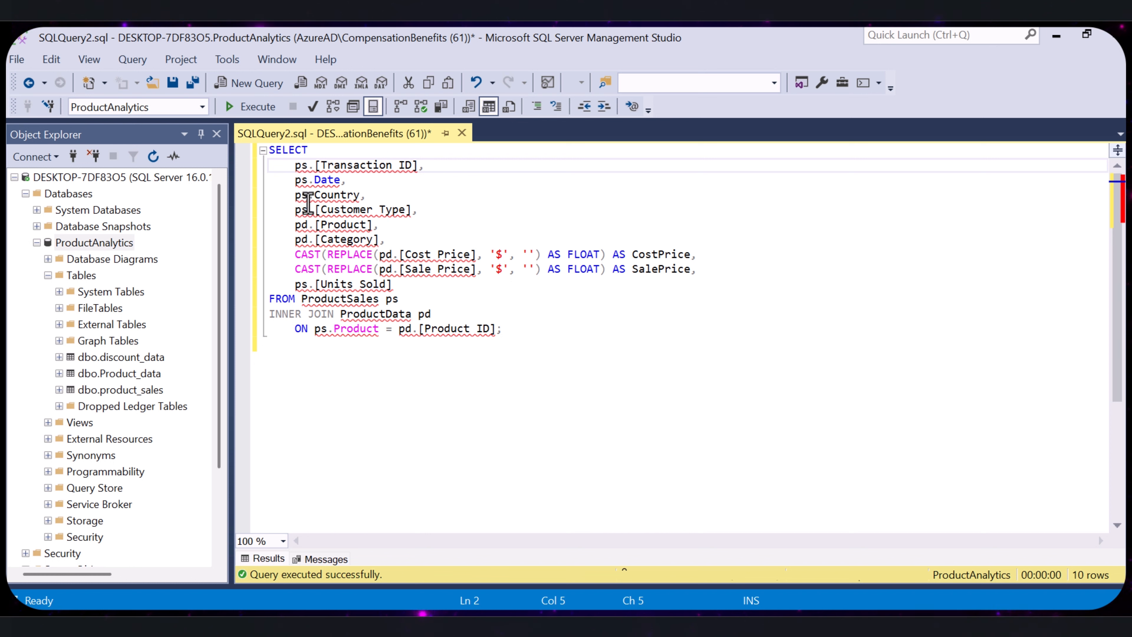
double_click(307, 167)
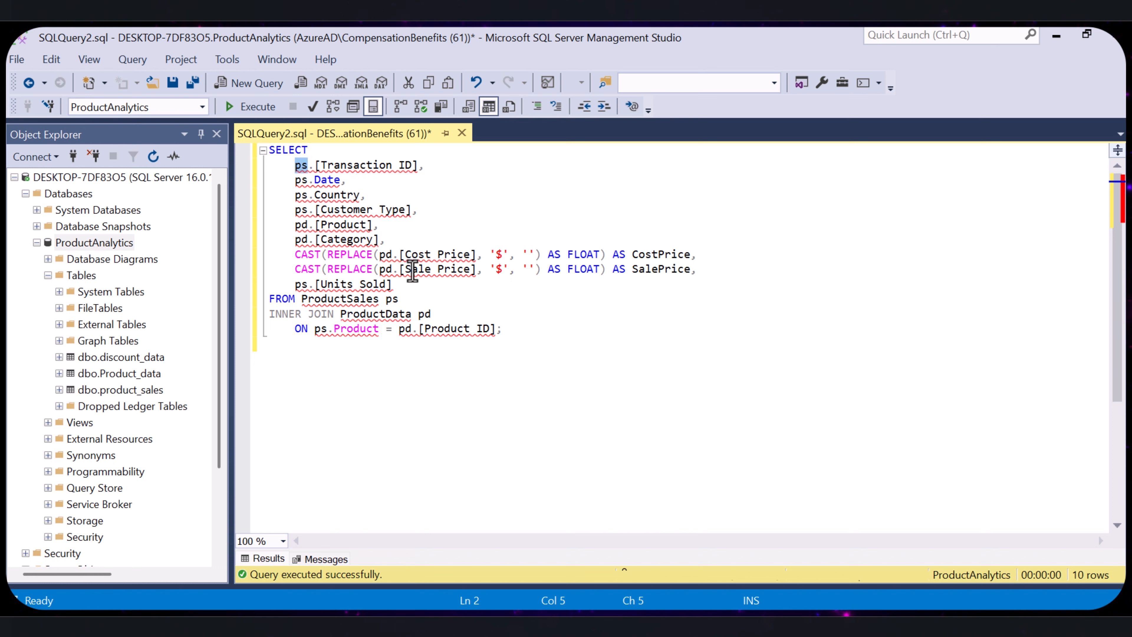
click(392, 255)
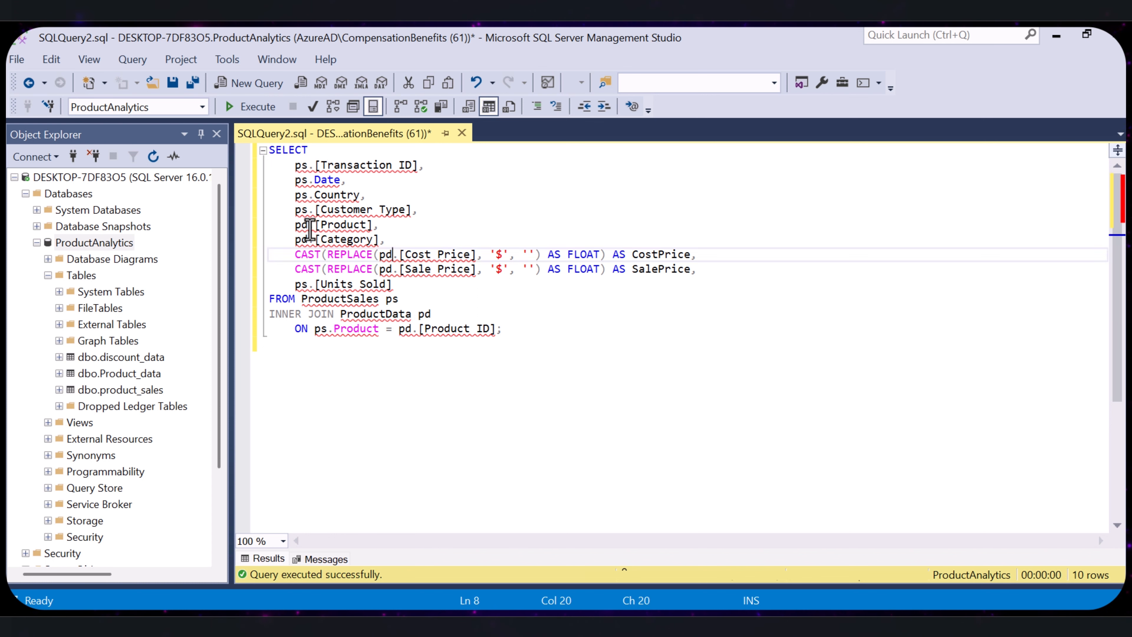
drag(308, 225, 291, 227)
click(404, 196)
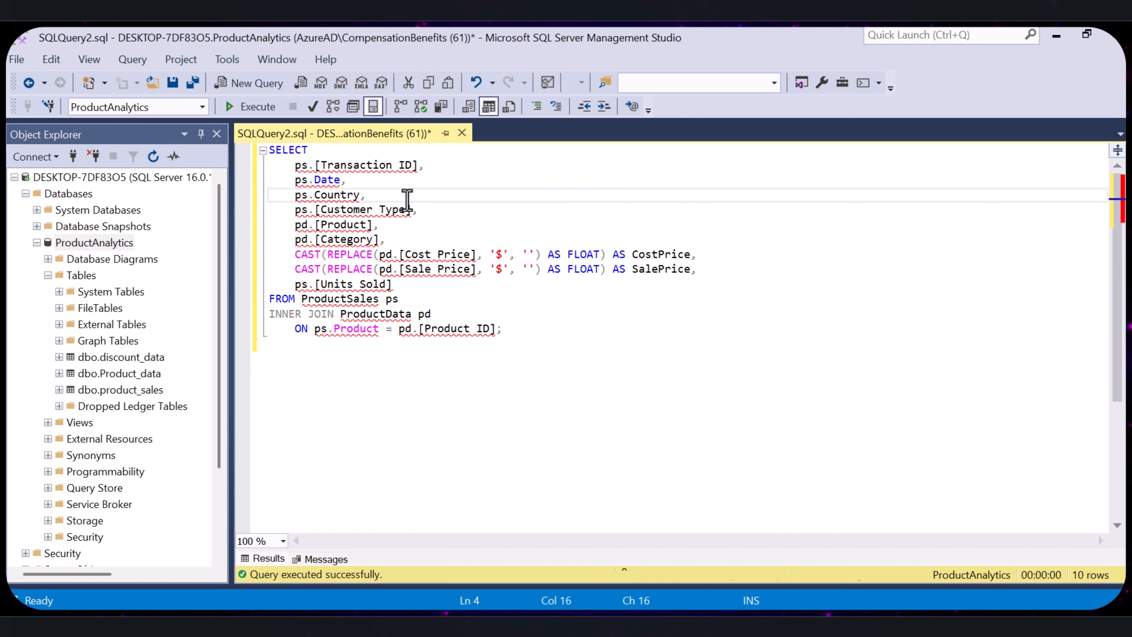
- Review the selected columns one by one, from Transaction ID, Date, Country and Customer Type to Product and Category
drag(424, 166, 293, 169)
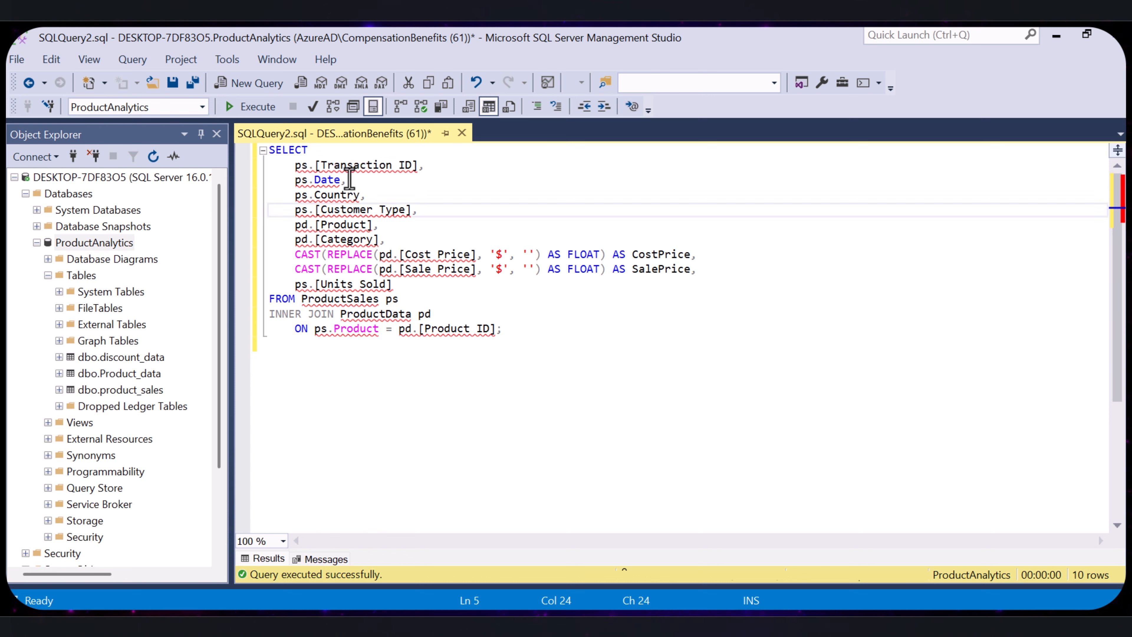
drag(349, 180, 294, 179)
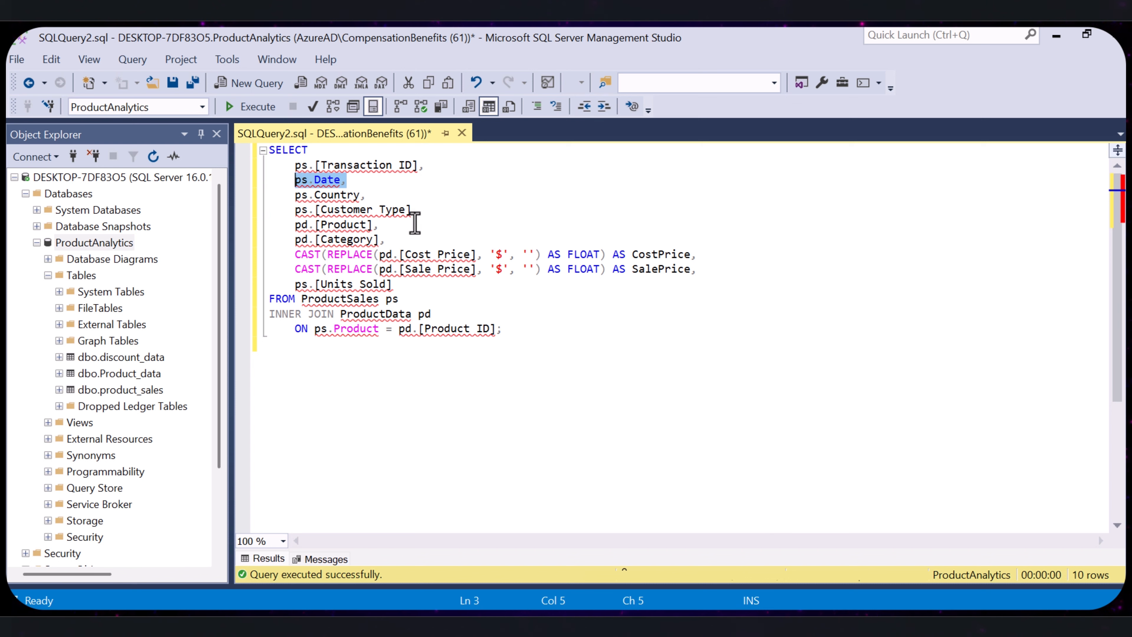
drag(384, 196, 284, 195)
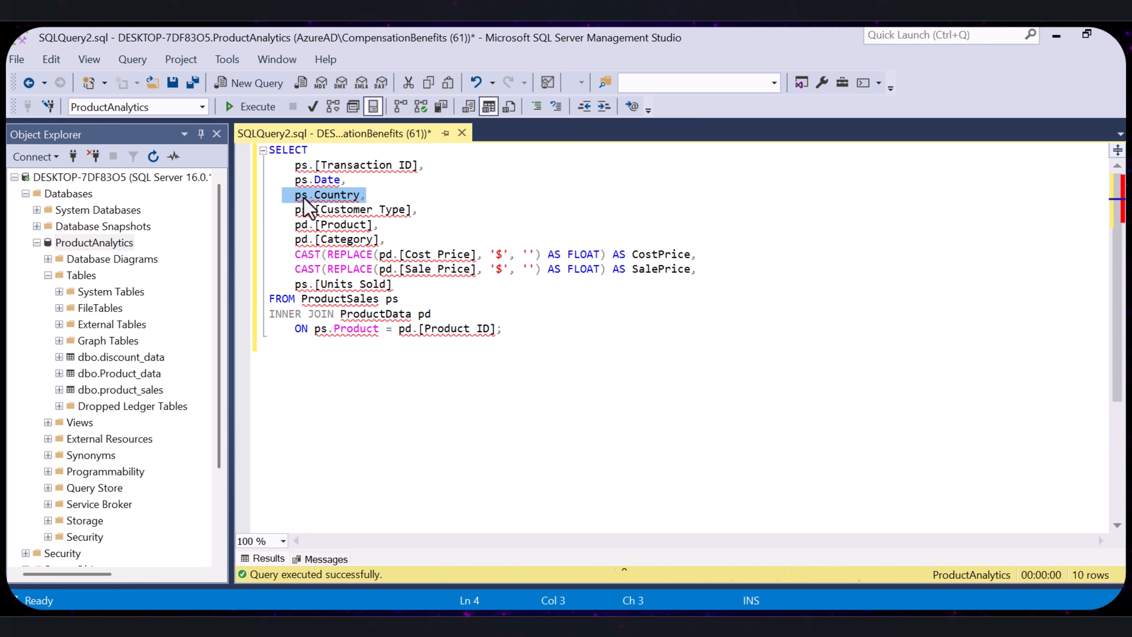
drag(428, 210, 296, 225)
key(Down)
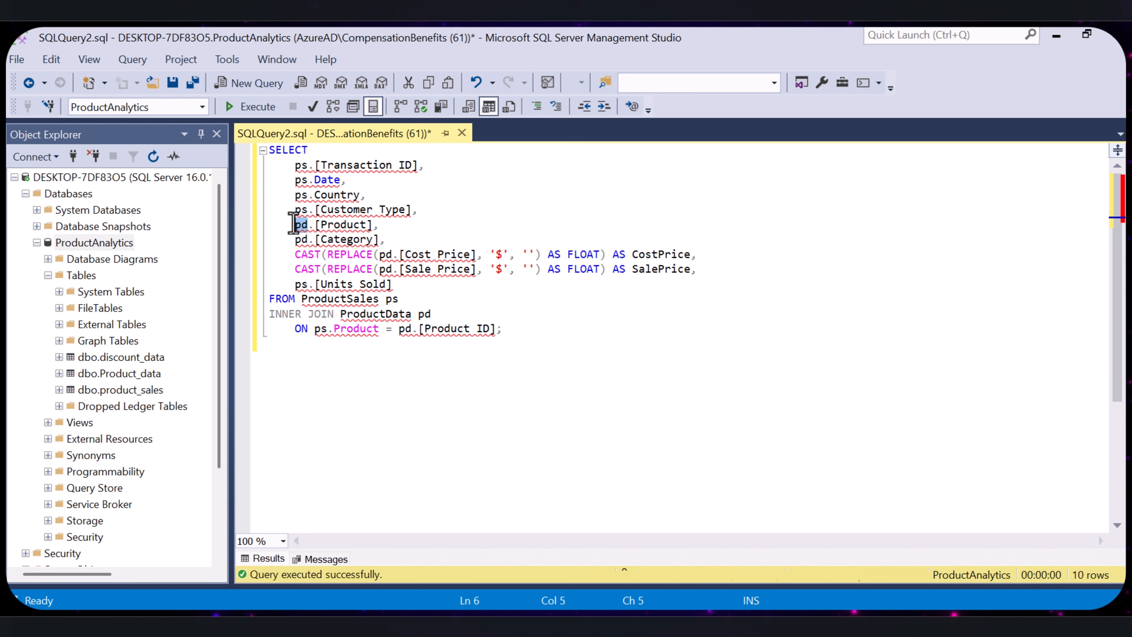
drag(378, 224, 295, 225)
drag(385, 241, 733, 263)
- Review the Cost Price expression's REPLACE, CAST and AS FLOAT parts
click(288, 257)
key(ctrl+End)
drag(548, 255, 322, 255)
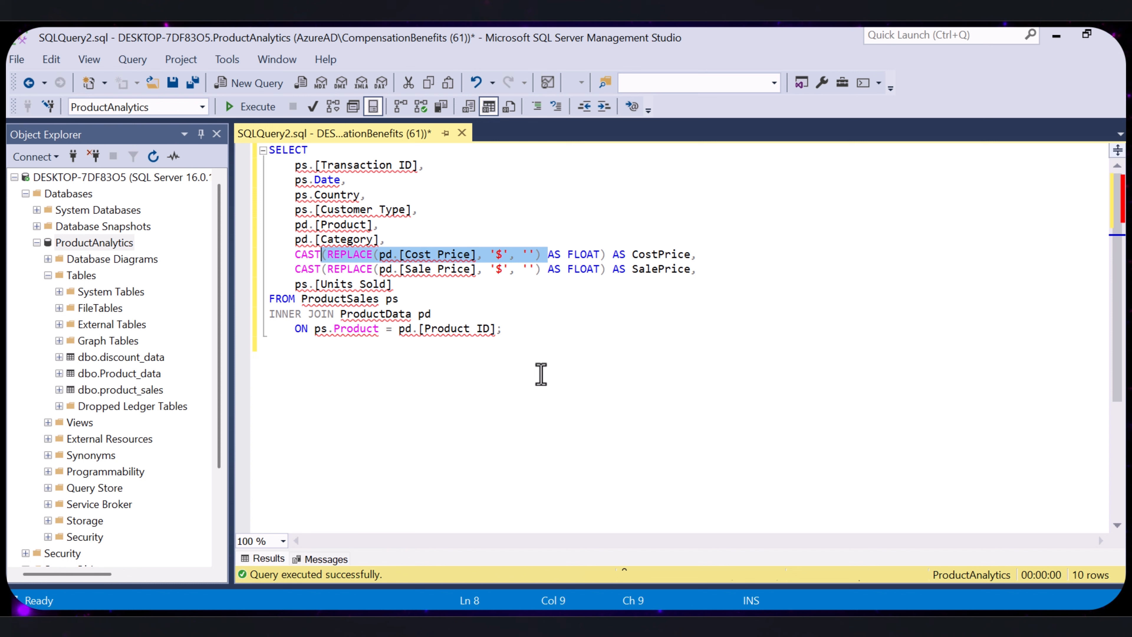
drag(295, 255, 317, 260)
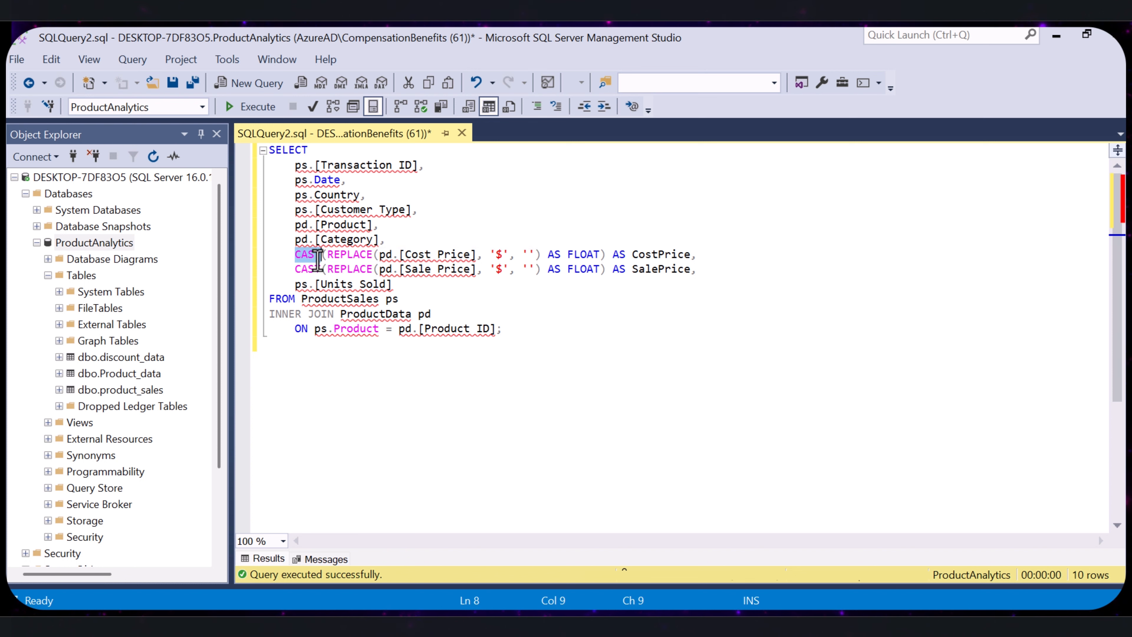
click(532, 314)
drag(548, 254, 600, 254)
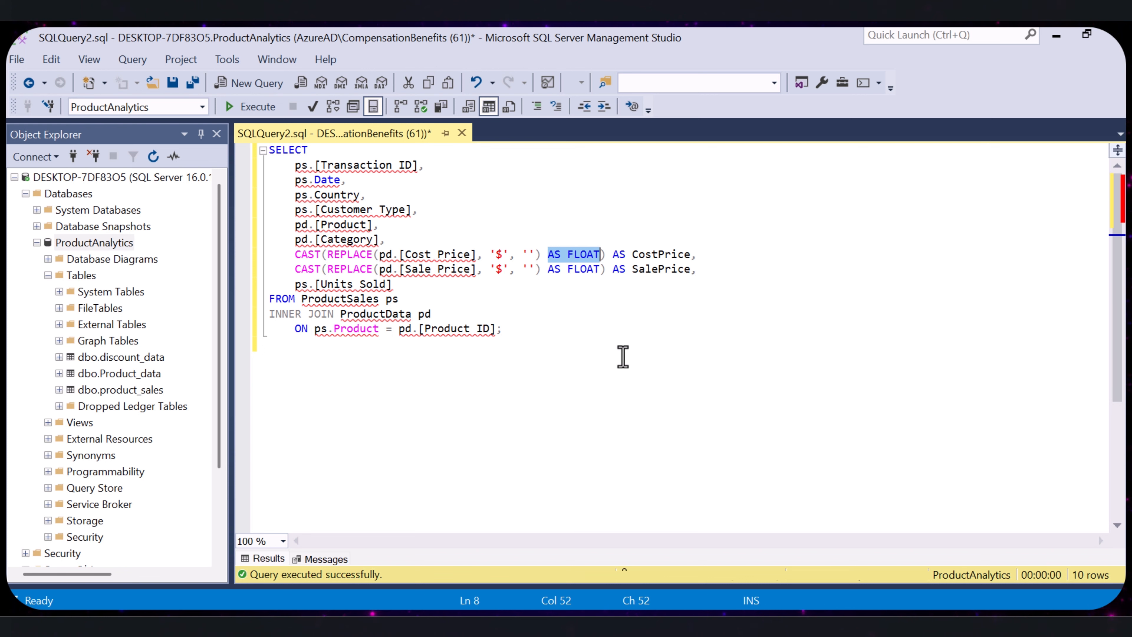
- Review the CostPrice alias and the whole Sale Price expression with its SalePrice alias in the join query
drag(690, 254, 614, 256)
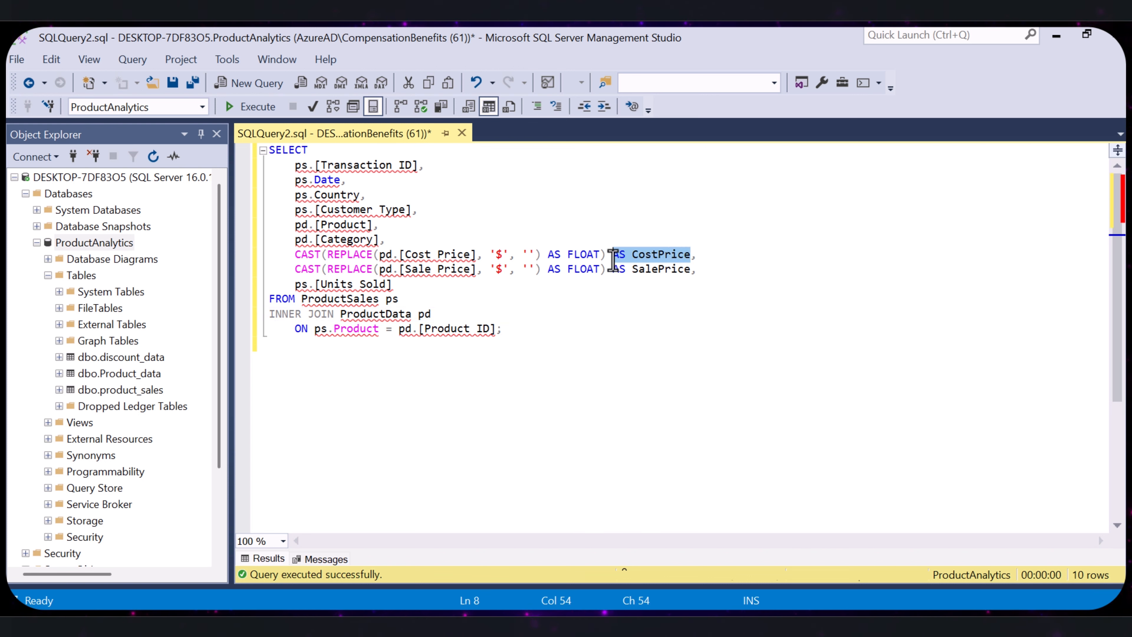
click(667, 332)
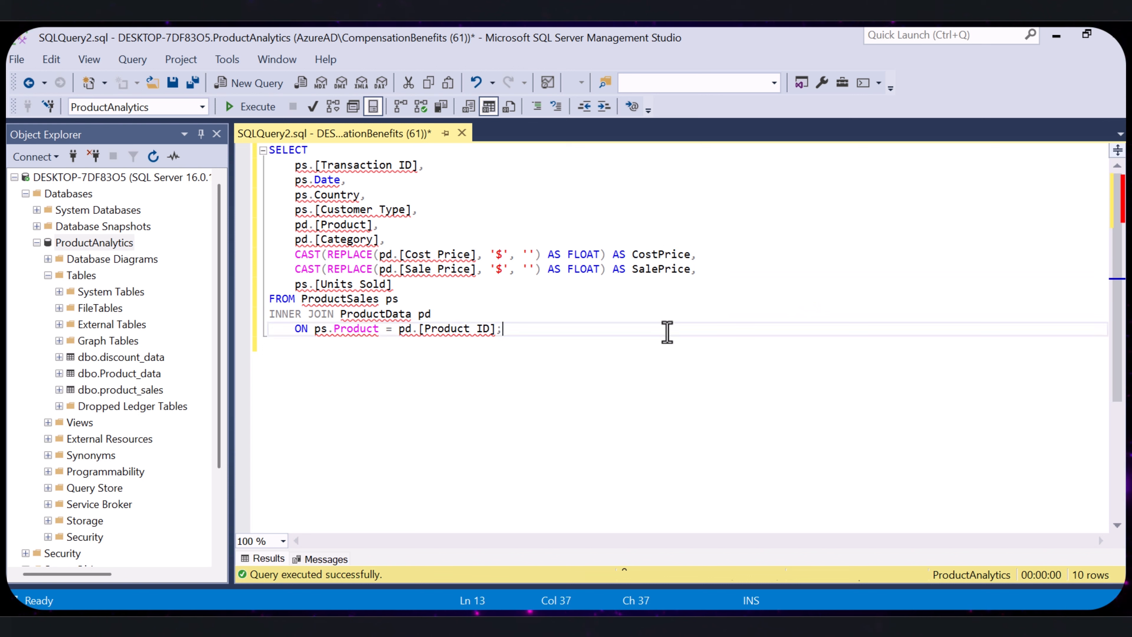
drag(712, 266, 285, 269)
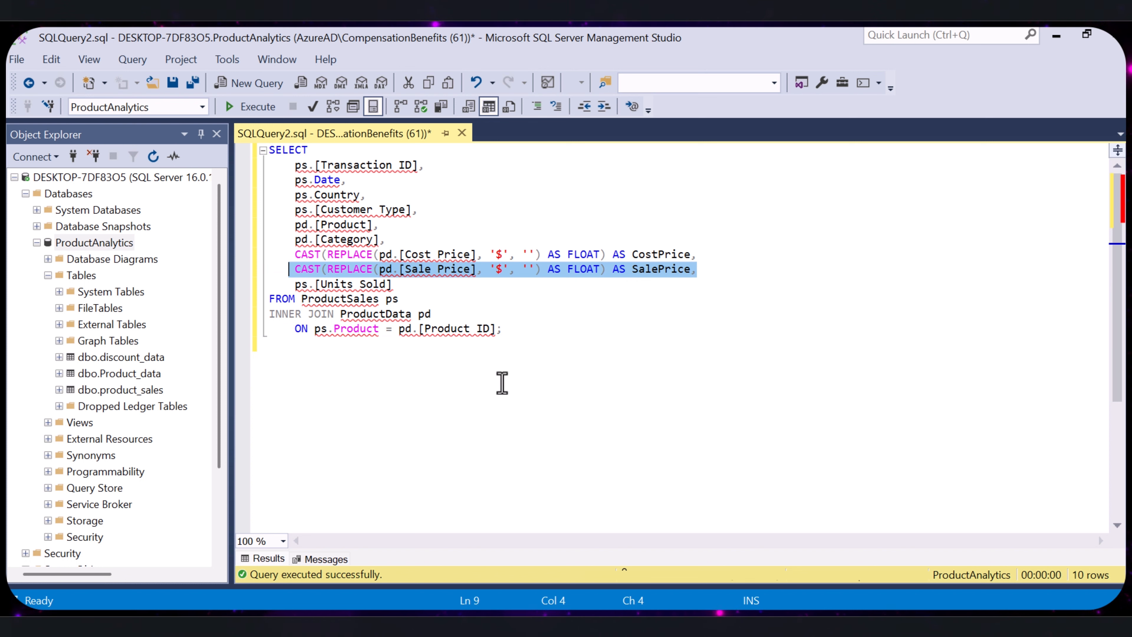
click(700, 338)
drag(696, 269, 612, 271)
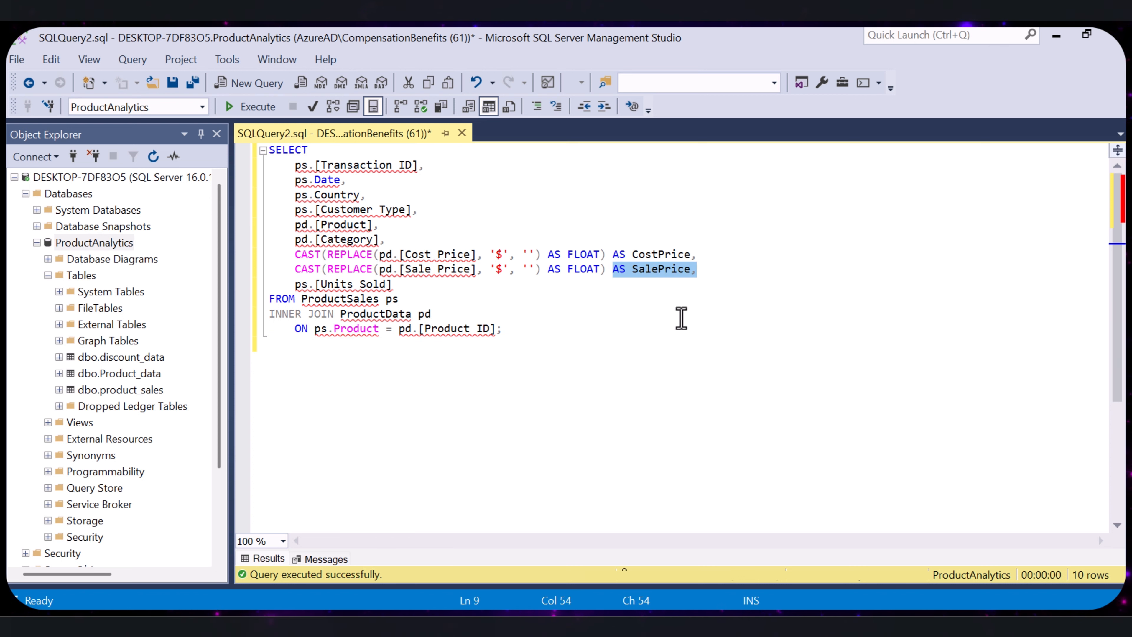
click(665, 314)
click(722, 268)
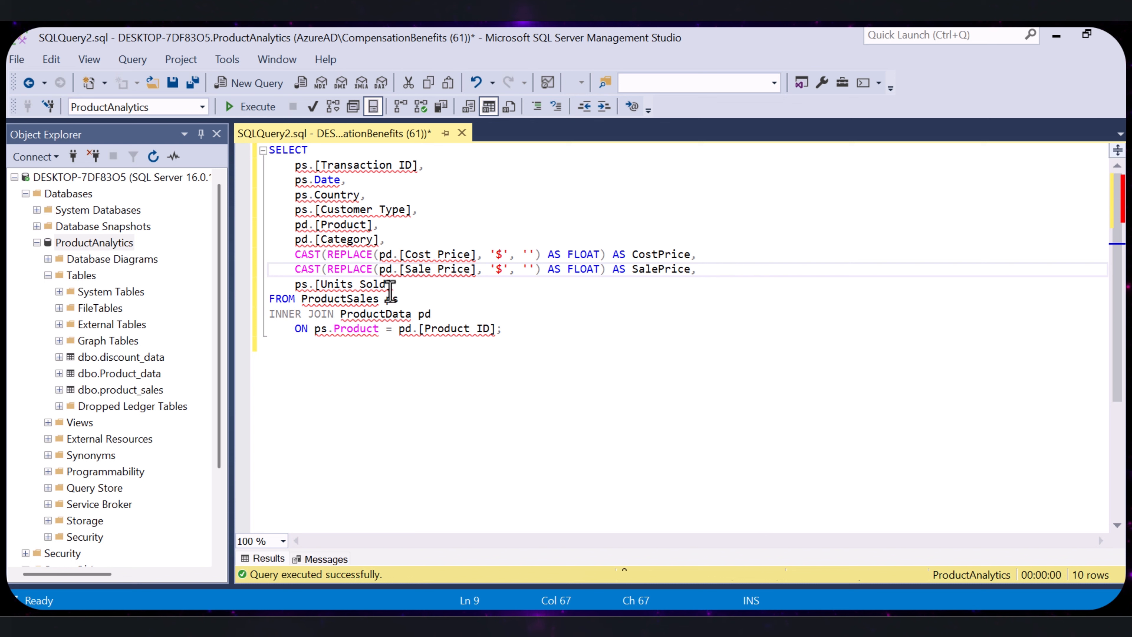
- Review the ps.[Units Sold] column and the FROM ProductSales ps clause of the join query
drag(392, 284, 297, 284)
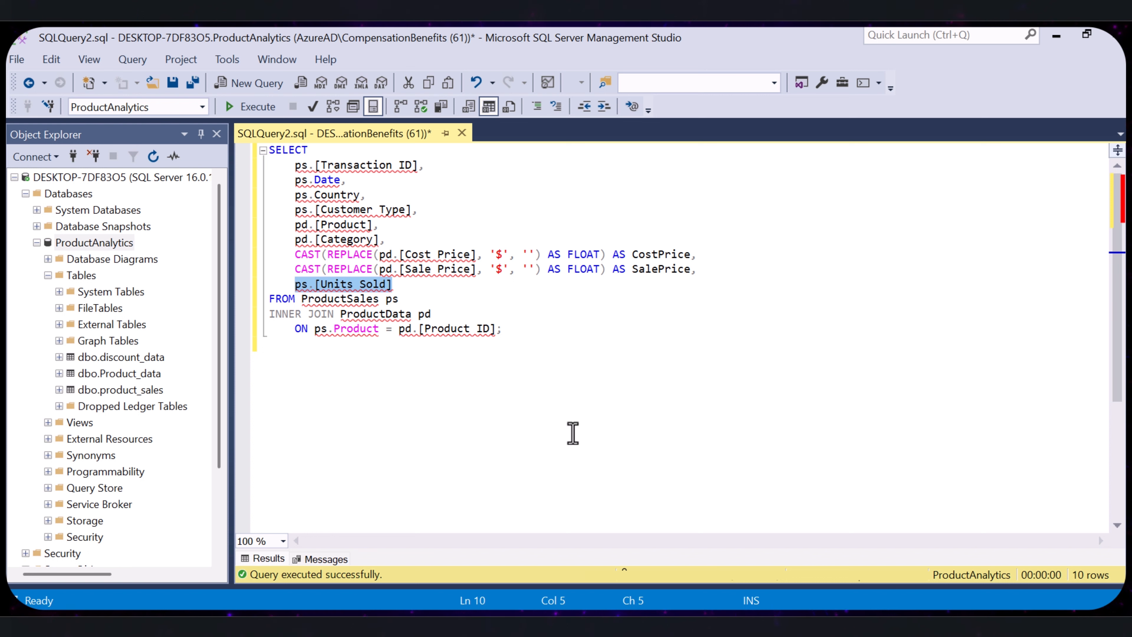
click(543, 419)
drag(428, 297, 269, 299)
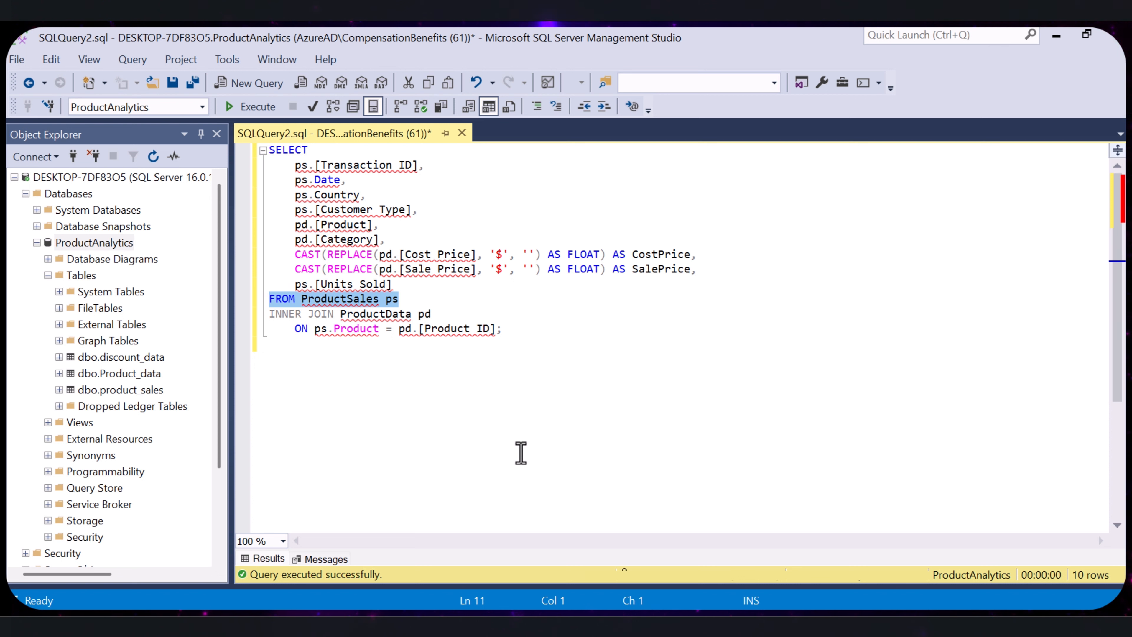
click(486, 439)
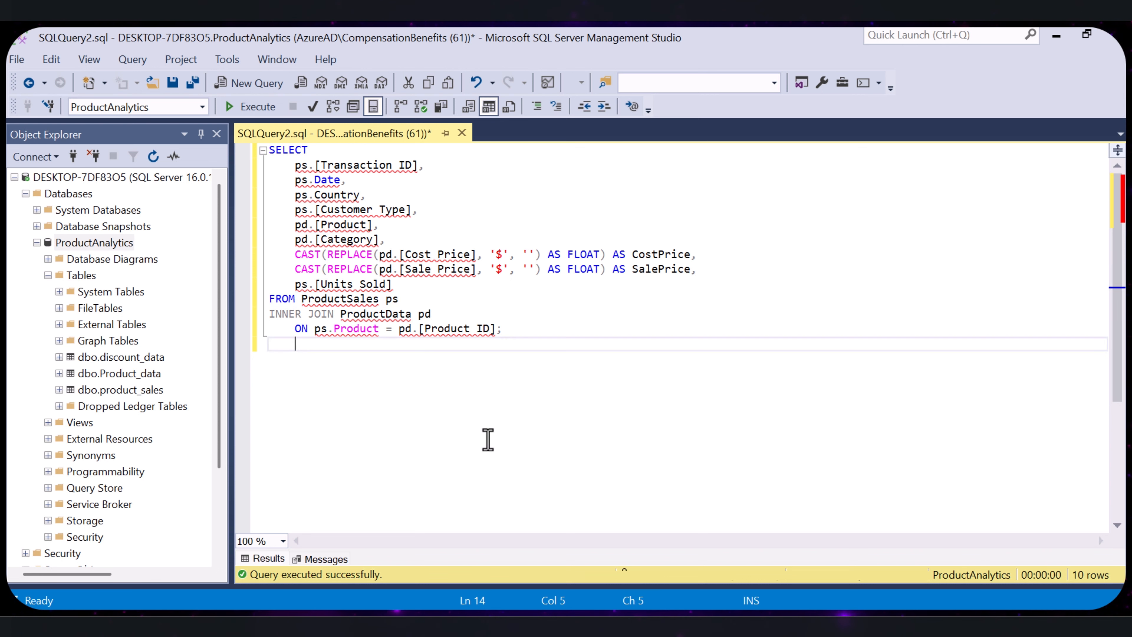
- Review the INNER JOIN with ProductData pd and its ON condition matching ps.Product to pd.[Product ID]
drag(452, 317, 271, 313)
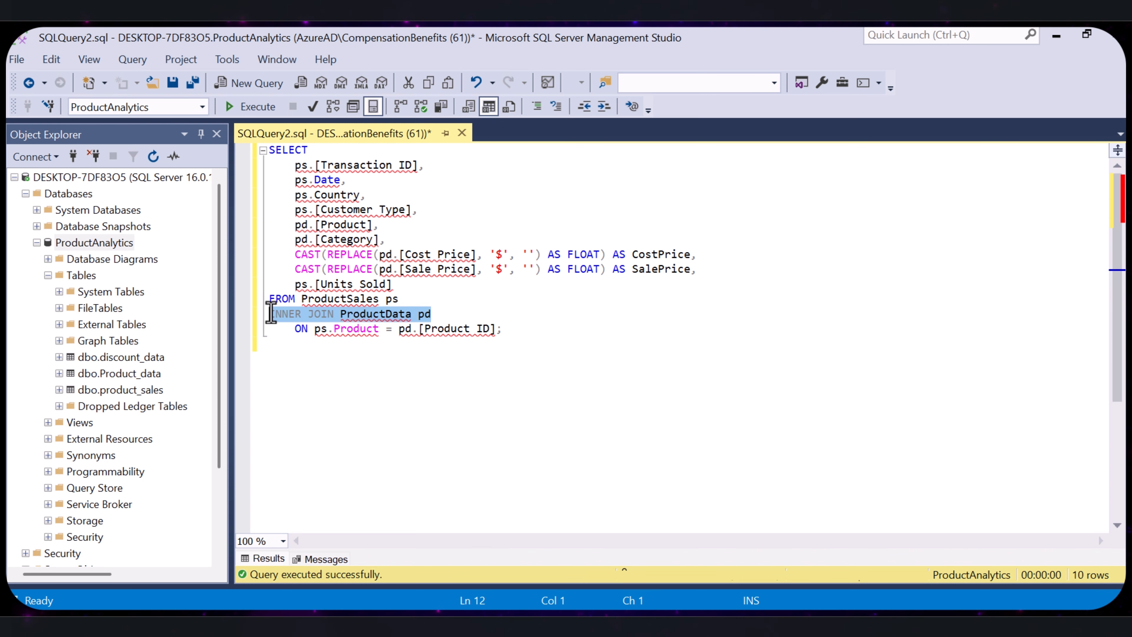
click(420, 427)
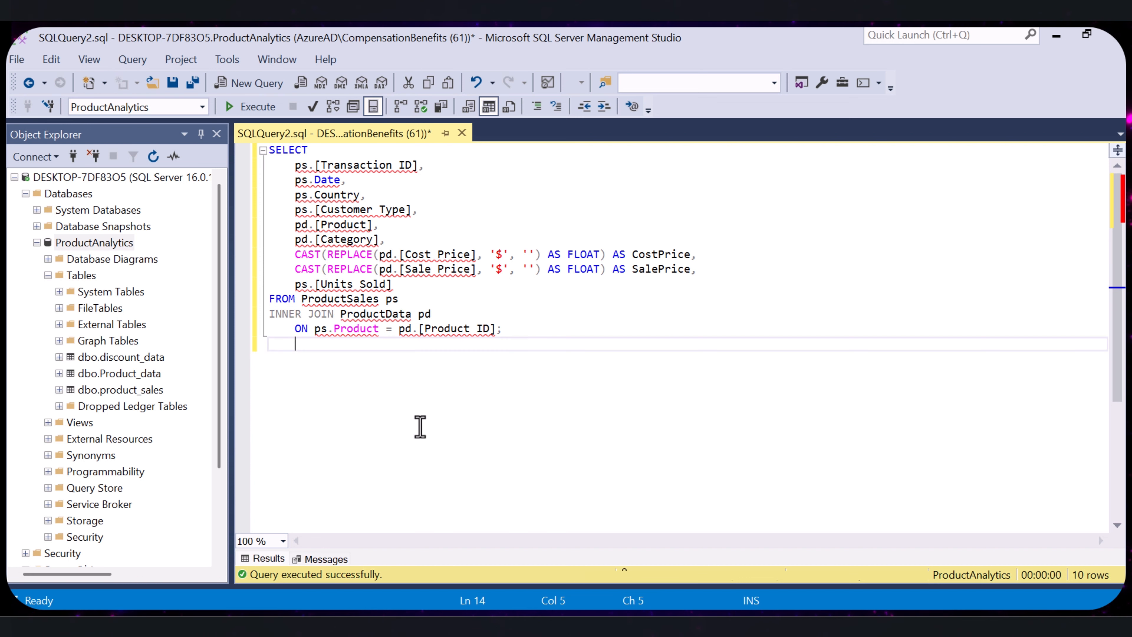
click(526, 325)
drag(526, 324, 295, 328)
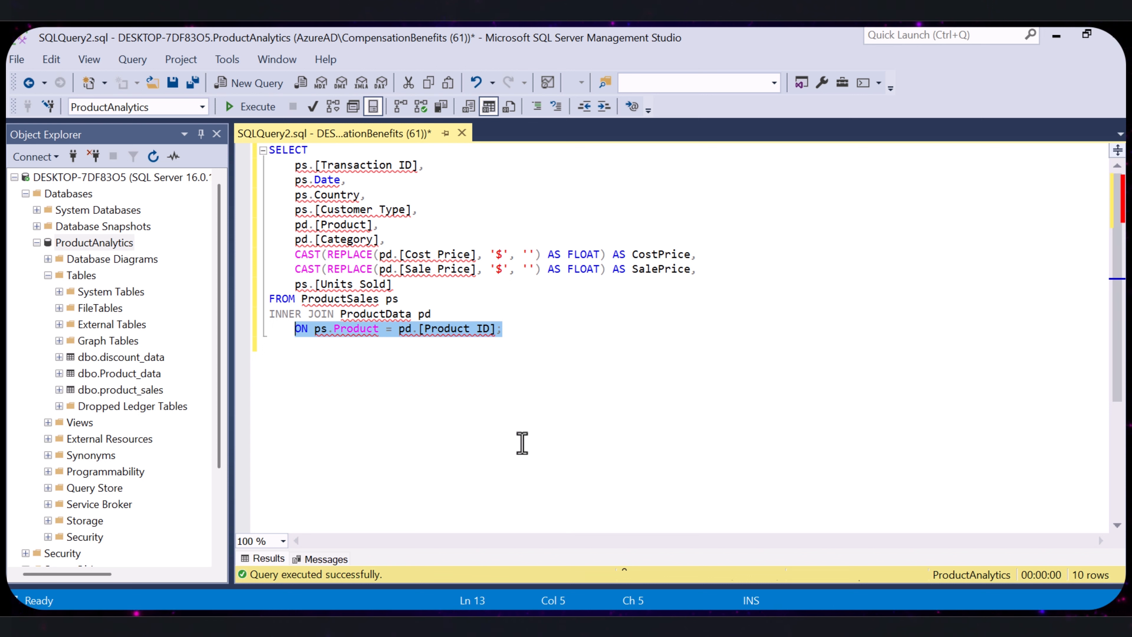
click(513, 401)
- Correct the query to product_sales, Product_data and their actual column names, joining on Product, run it, and enlarge the results
key(Return)
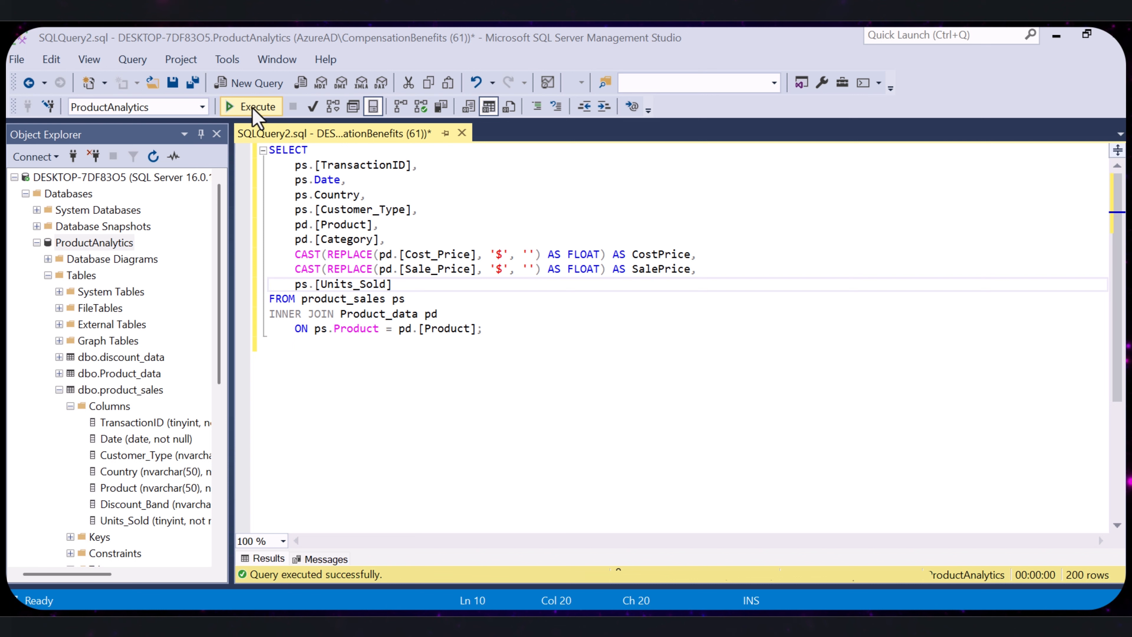
click(253, 108)
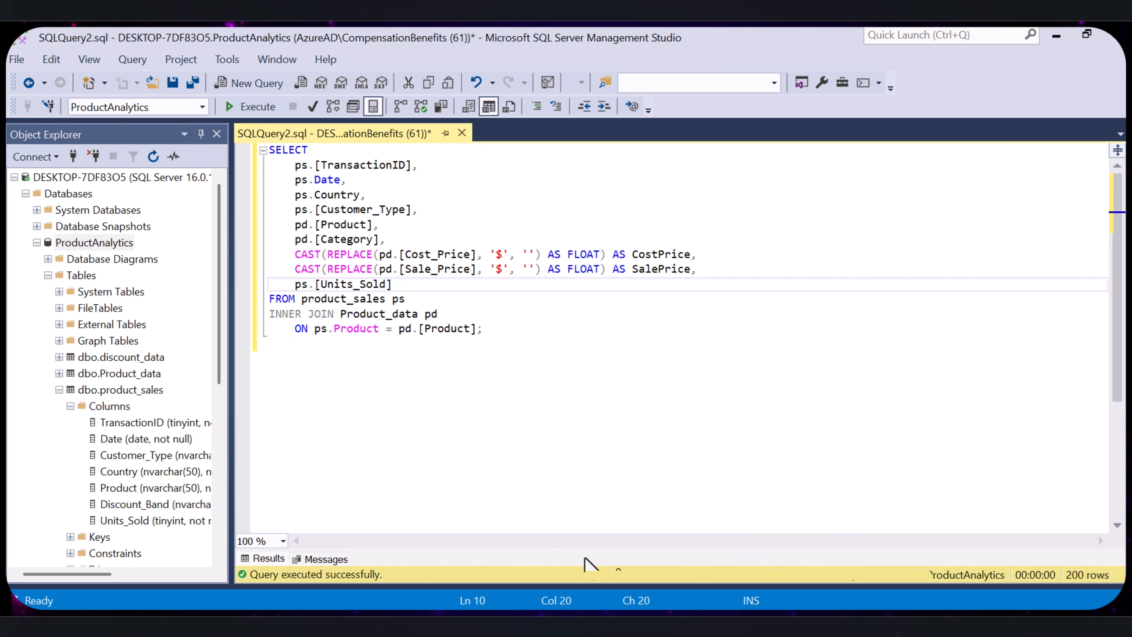
drag(586, 550, 575, 347)
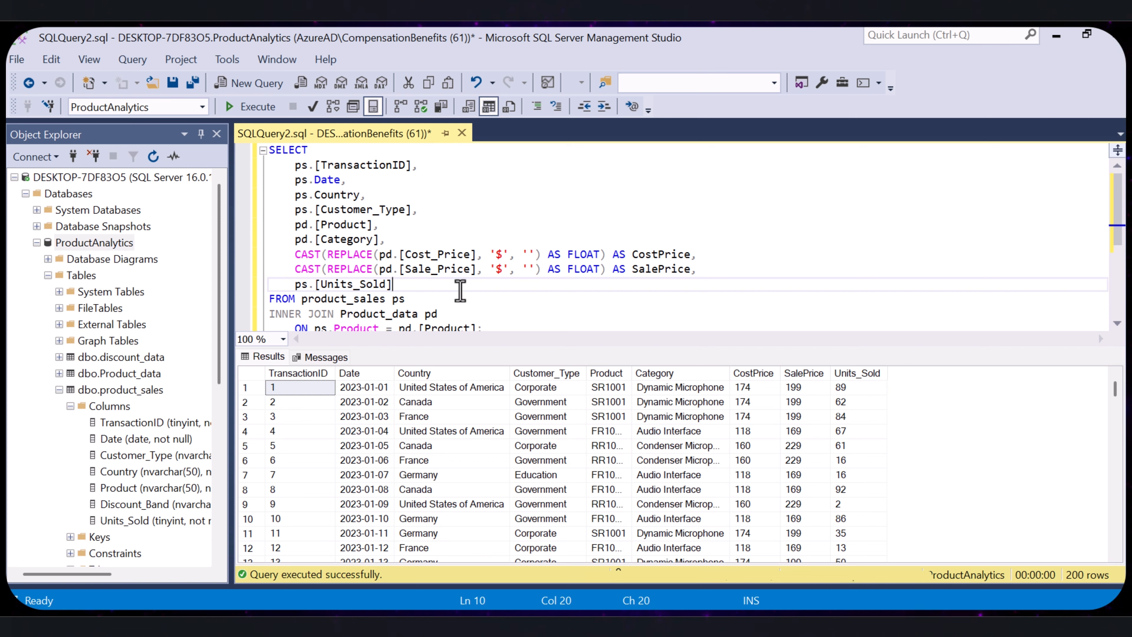
- Review the corrected join query from the selected columns down to the INNER JOIN with Product_data
scroll(390, 267, down, 1)
drag(483, 284, 321, 189)
click(422, 238)
drag(506, 313, 301, 160)
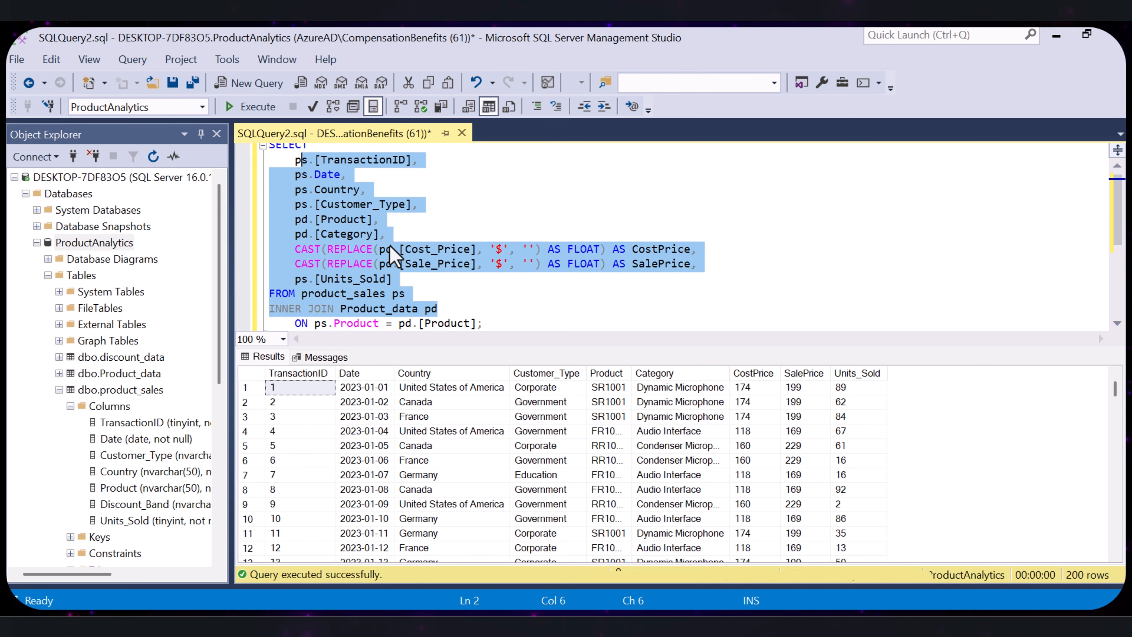
click(628, 208)
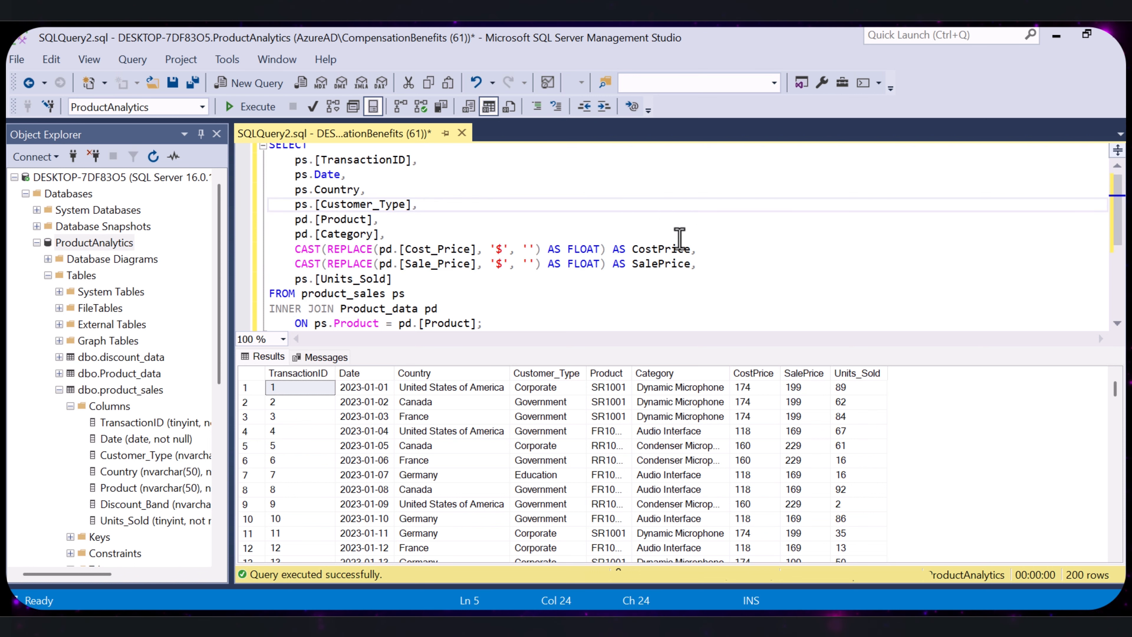
- Add a Revenue column below the SalePrice expression, multiplying Sale_Price without its $ sign, cast to FLOAT, by ps.[Units_Sold]
scroll(713, 229, down, 1)
click(716, 226)
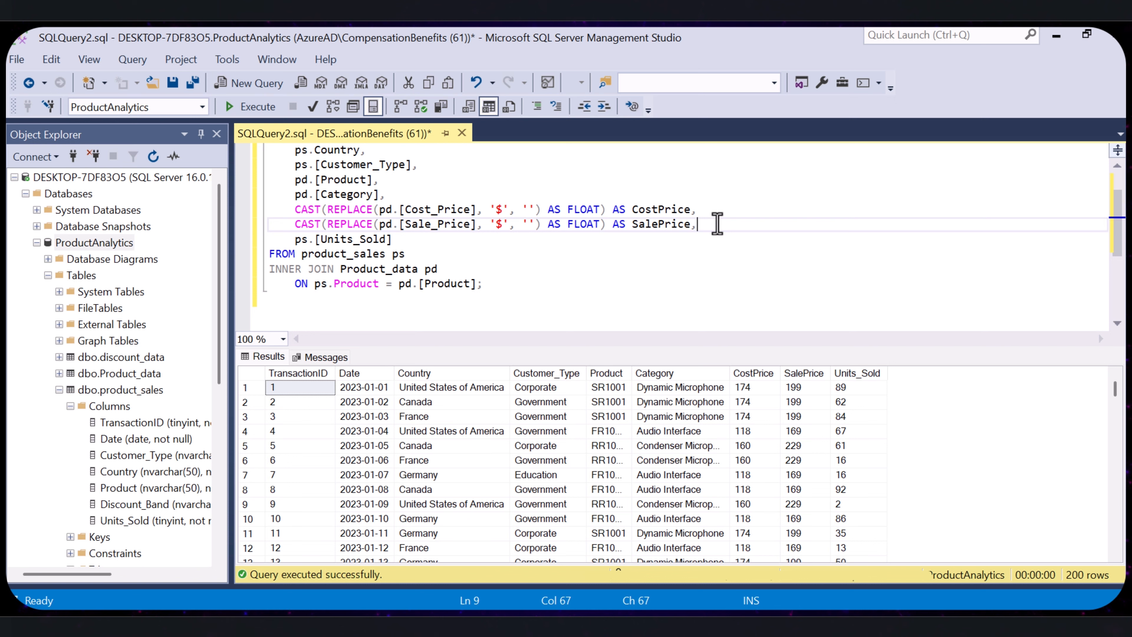
key(Return)
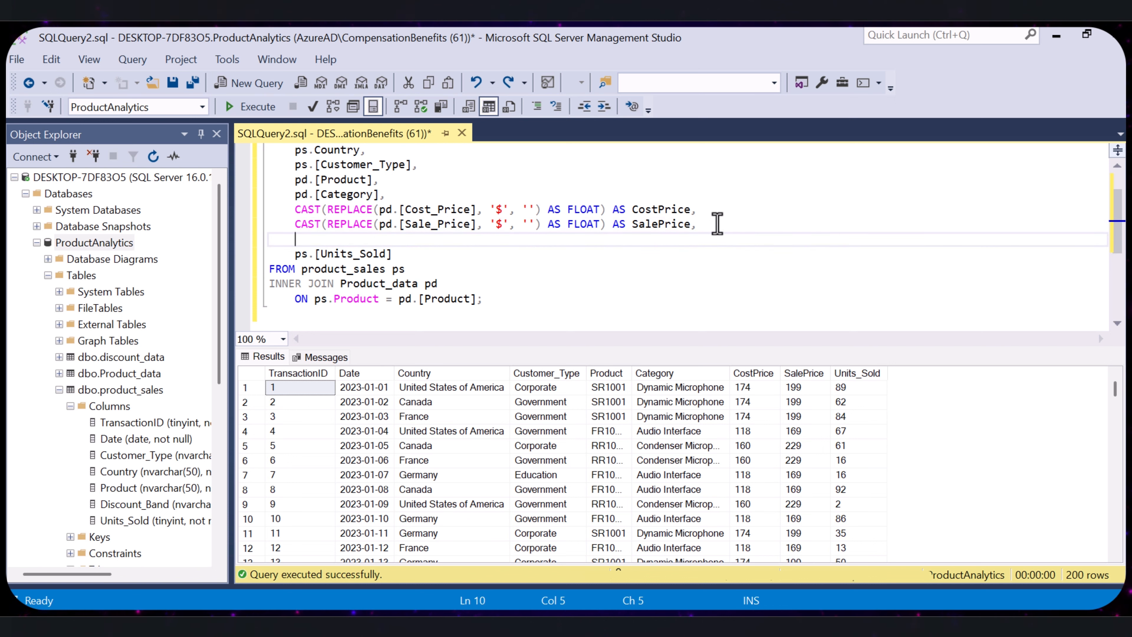
text((CAST(REPLACE(pd.[Sale_Price], '$', '') AS FLOAT) * ps.[Units_Sold]) AS Revenue)
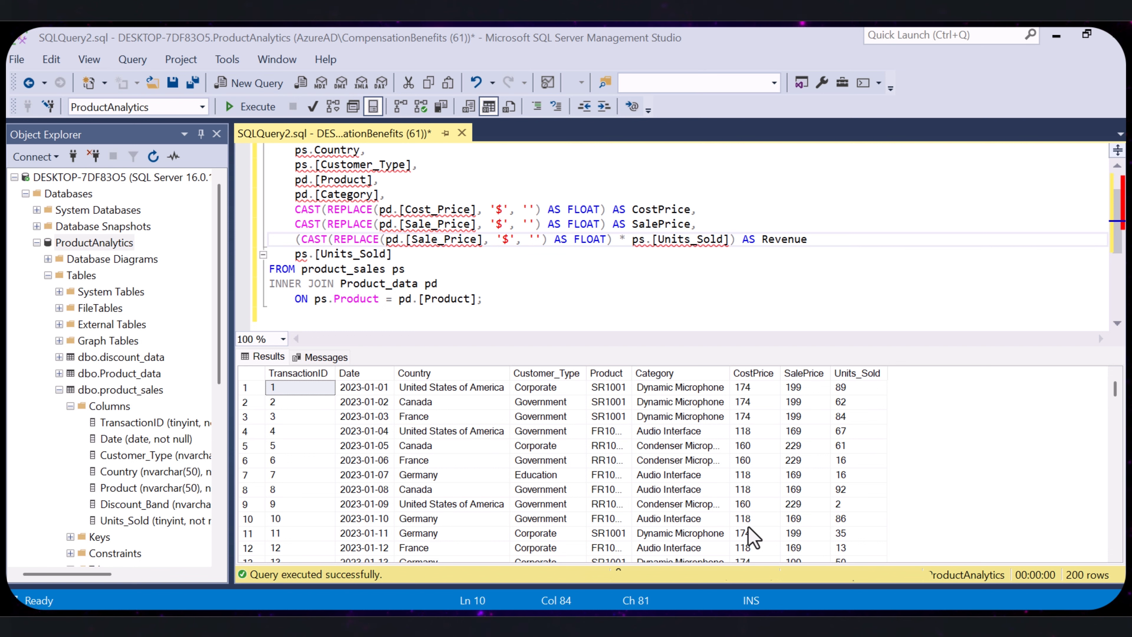
- Review the whole Revenue expression and the two columns it multiplies, pd.[Sale_Price] and ps.[Units_Sold]
drag(807, 239, 295, 241)
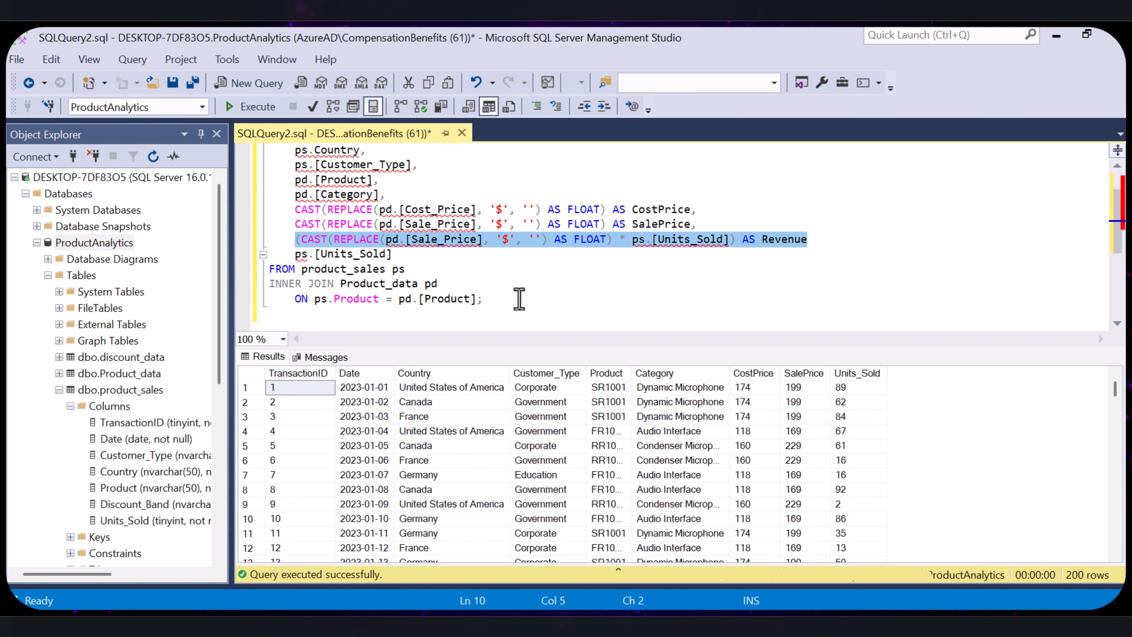
click(560, 305)
drag(489, 240, 383, 239)
click(518, 270)
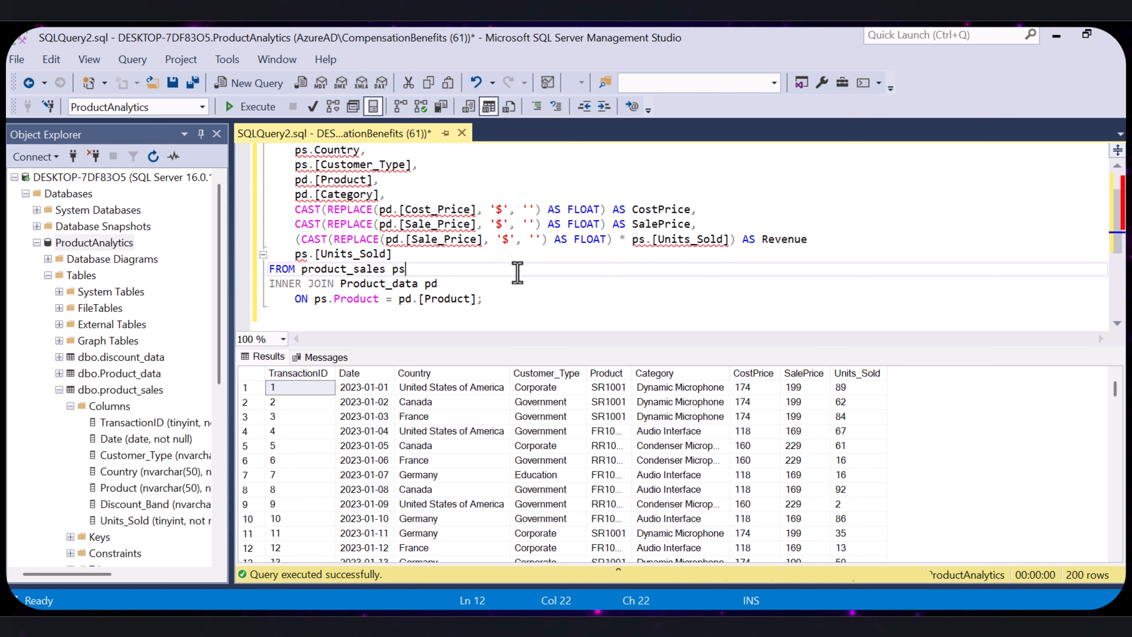
drag(735, 240, 632, 241)
click(504, 271)
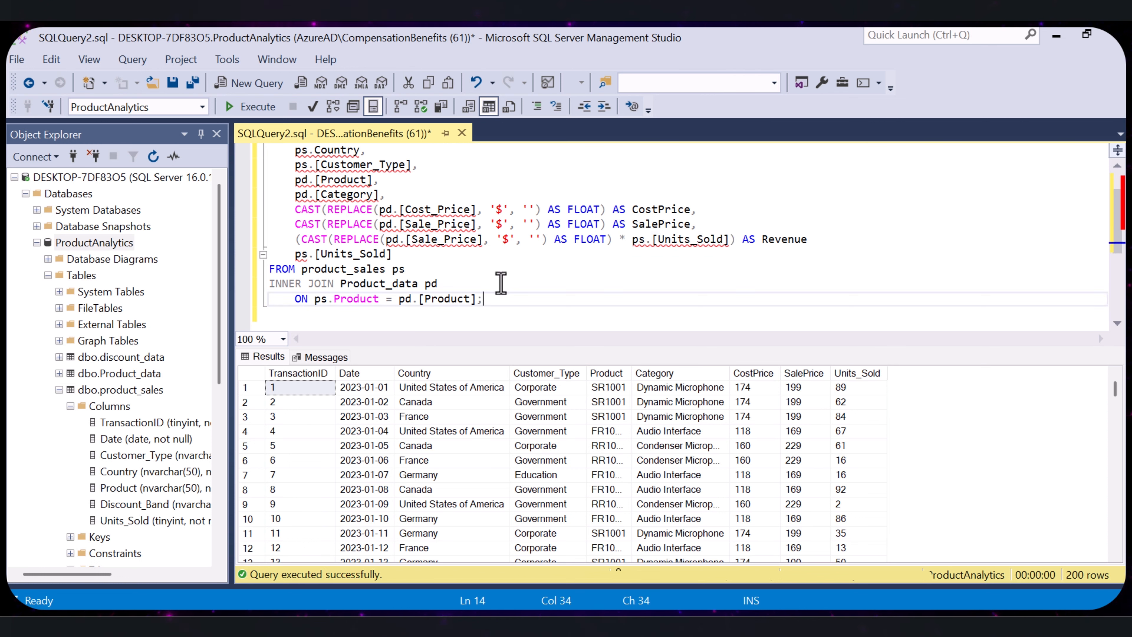
- Review the Revenue expression's REPLACE and AS FLOAT parts, the multiplication by ps.[Units_Sold] and the AS Revenue alias
drag(384, 240, 333, 238)
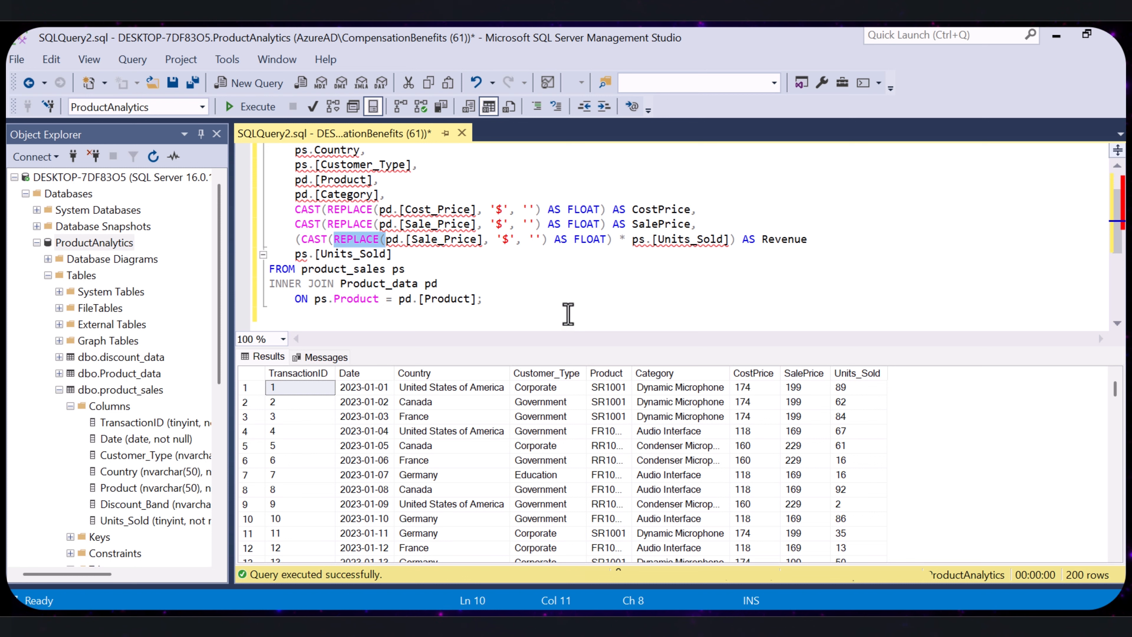
click(321, 239)
drag(549, 239, 607, 240)
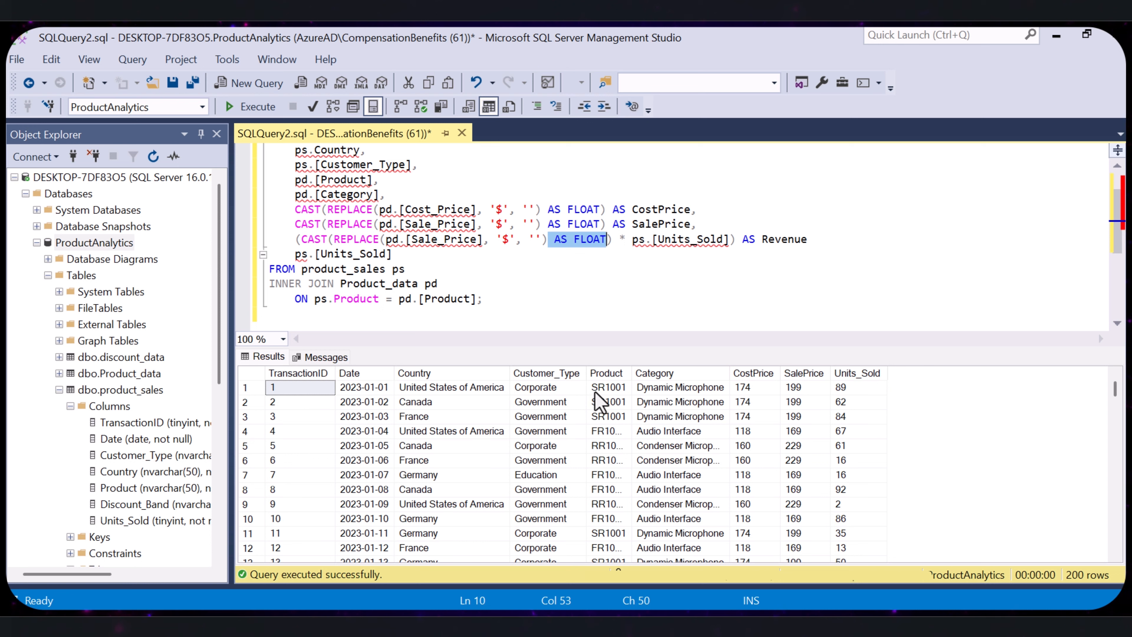
click(621, 266)
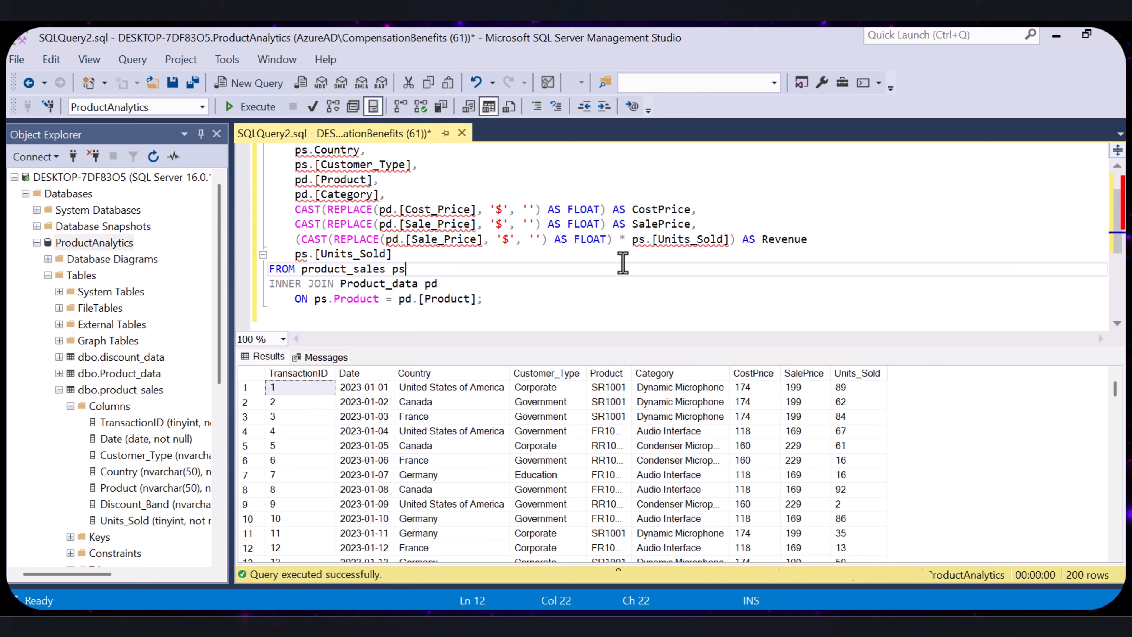
drag(617, 239, 737, 241)
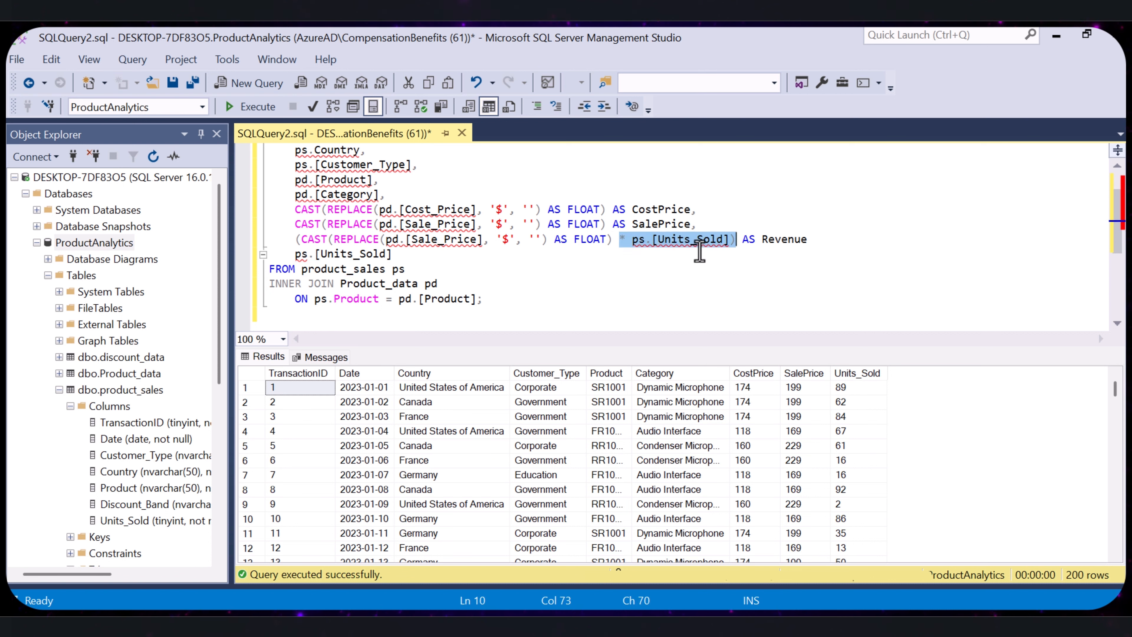
click(701, 269)
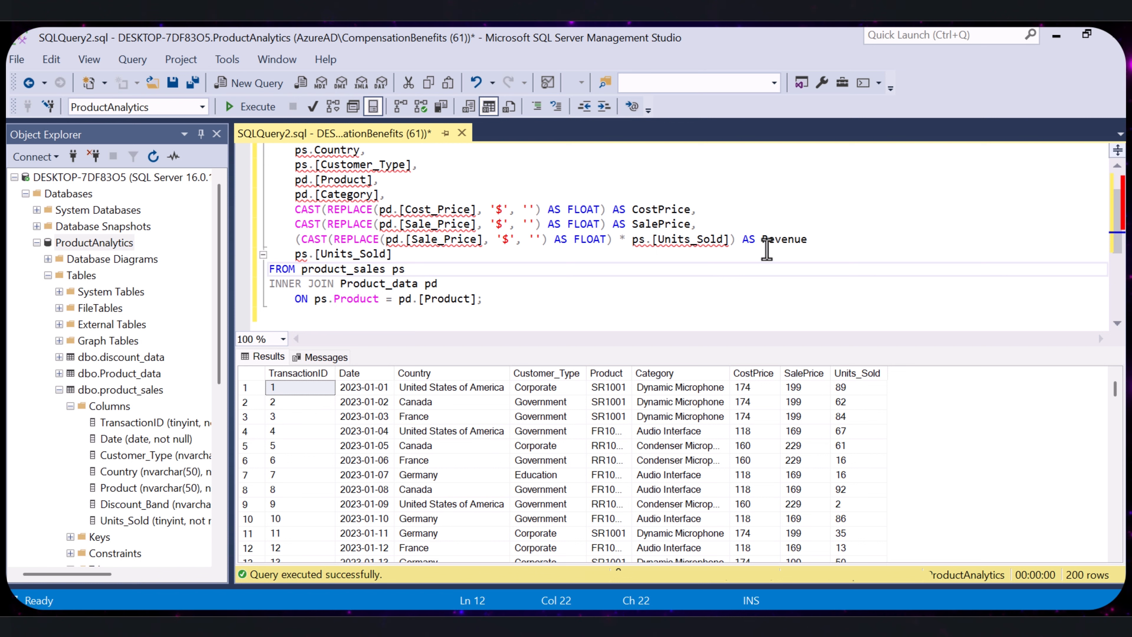
drag(814, 240, 742, 245)
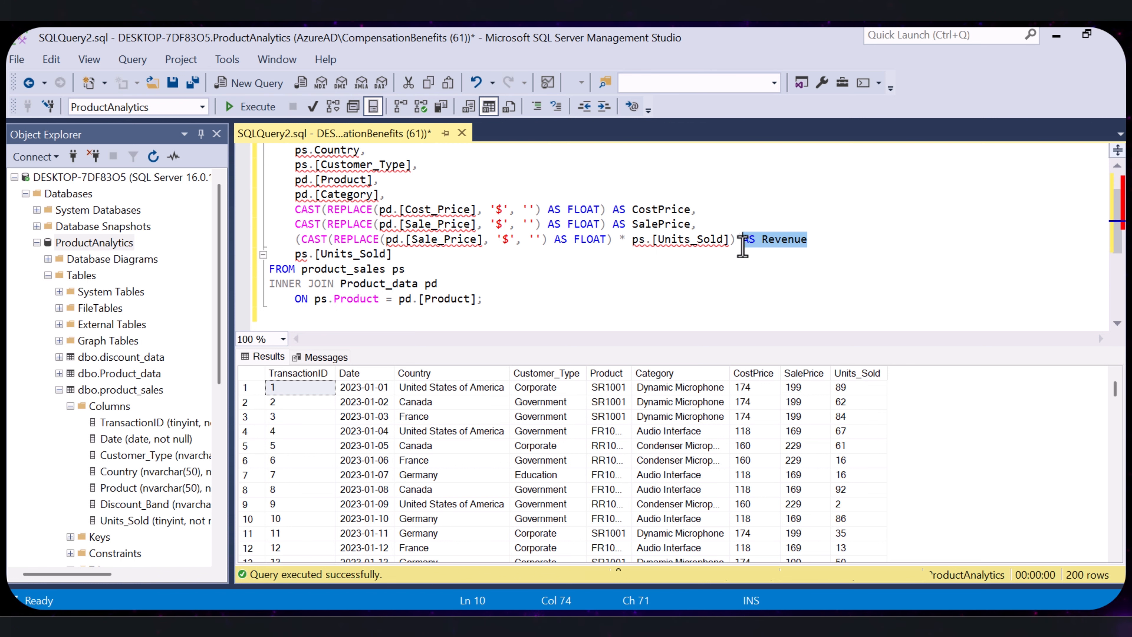
- Move the Revenue expression after ps.[Units_Sold], run the query, and look through the Revenue values in the results
click(755, 290)
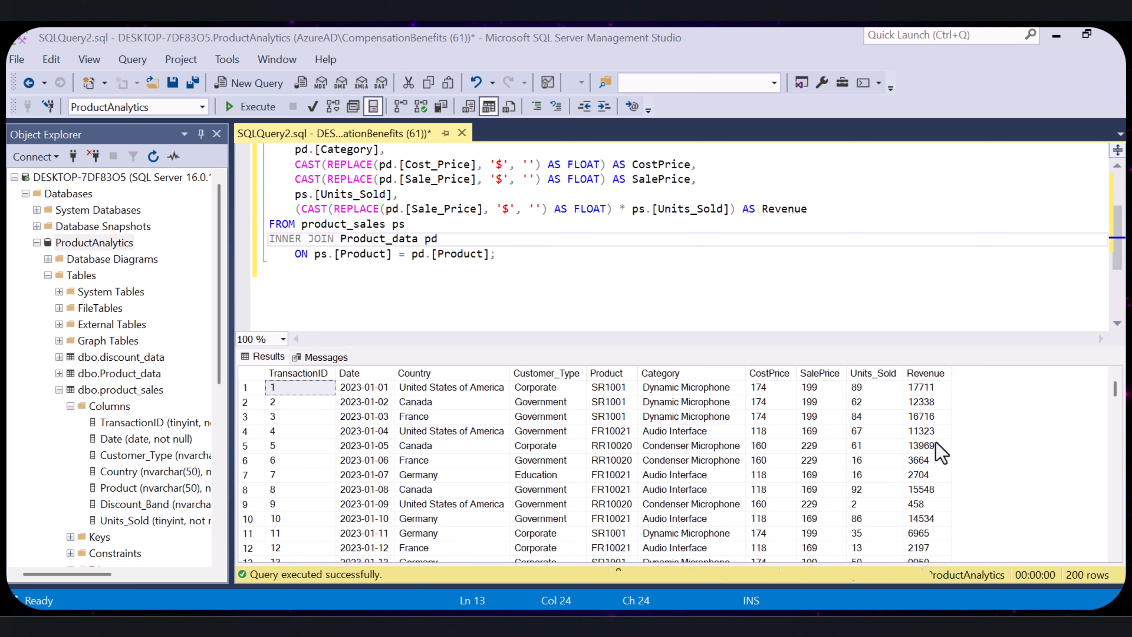
scroll(905, 469, down, 9)
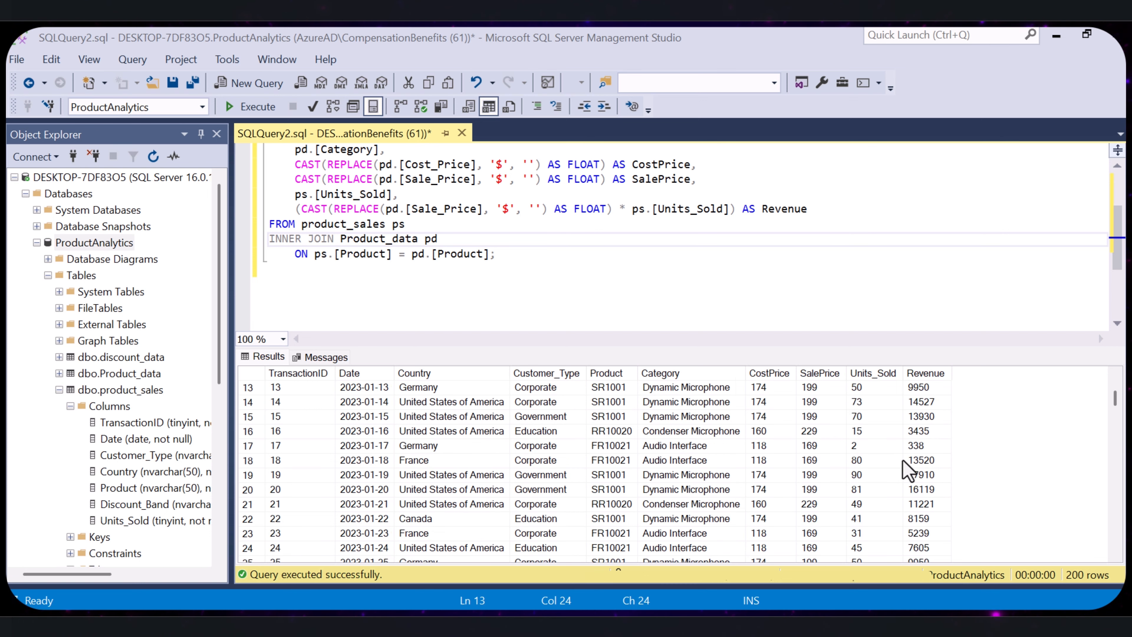
scroll(910, 470, down, 12)
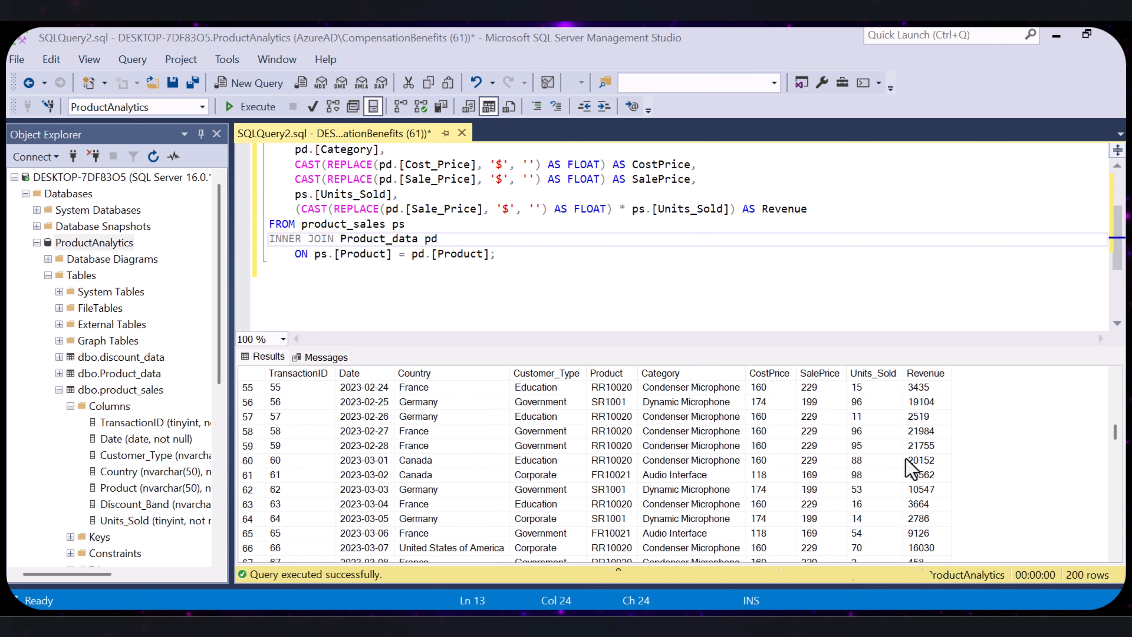
scroll(904, 457, up, 14)
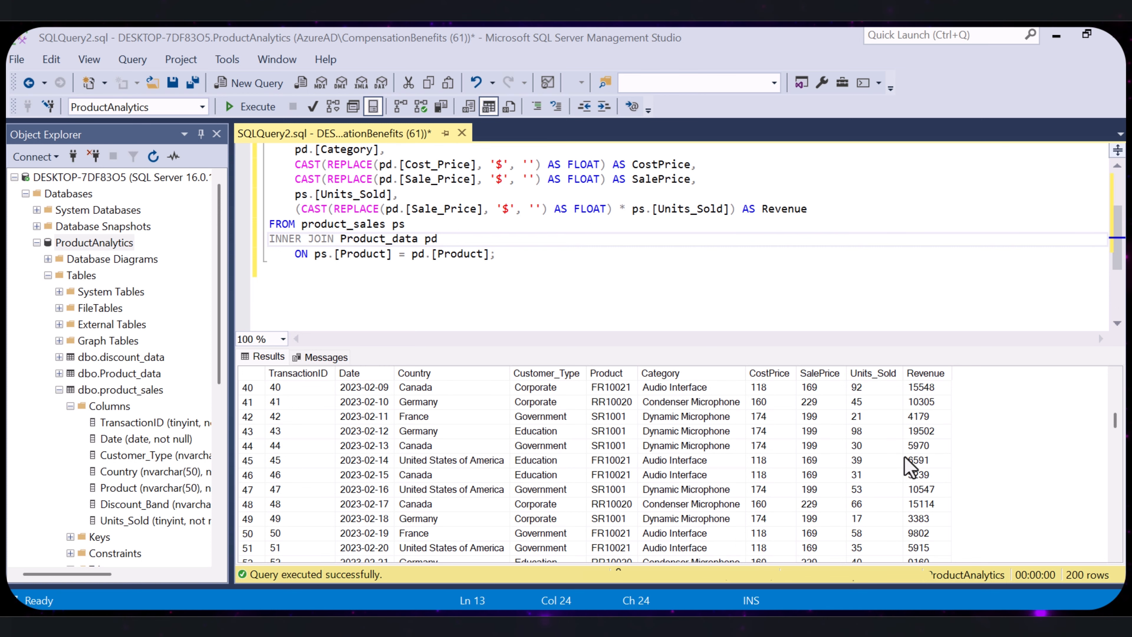
scroll(905, 455, up, 7)
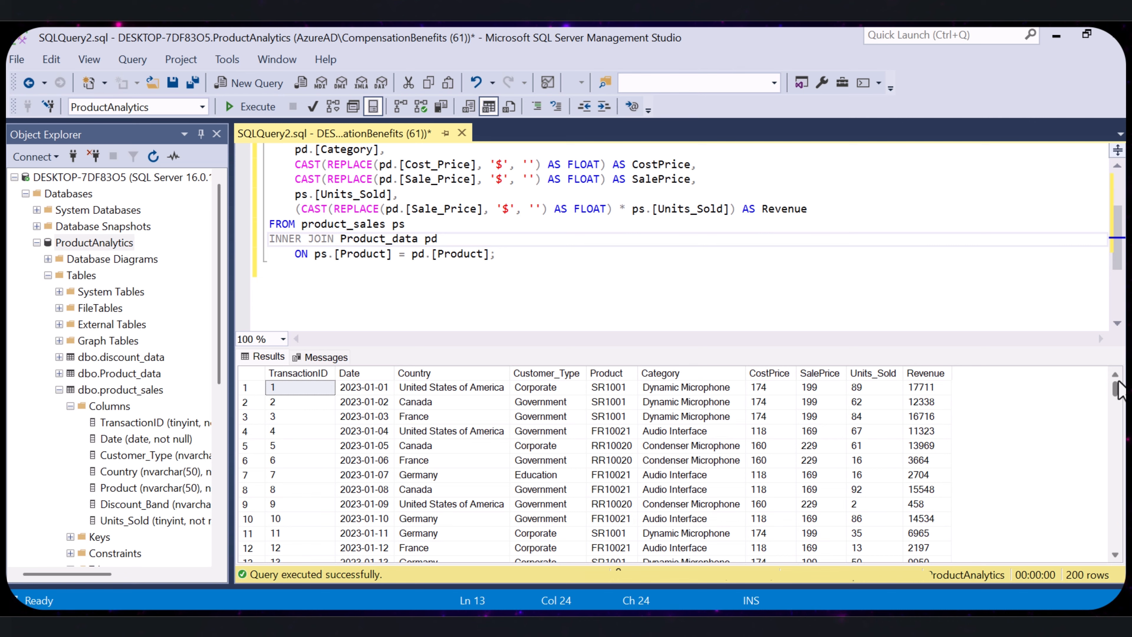
mouse_move(1116, 389)
mouse_down()
mouse_move(1114, 526)
mouse_move(1115, 384)
mouse_up()
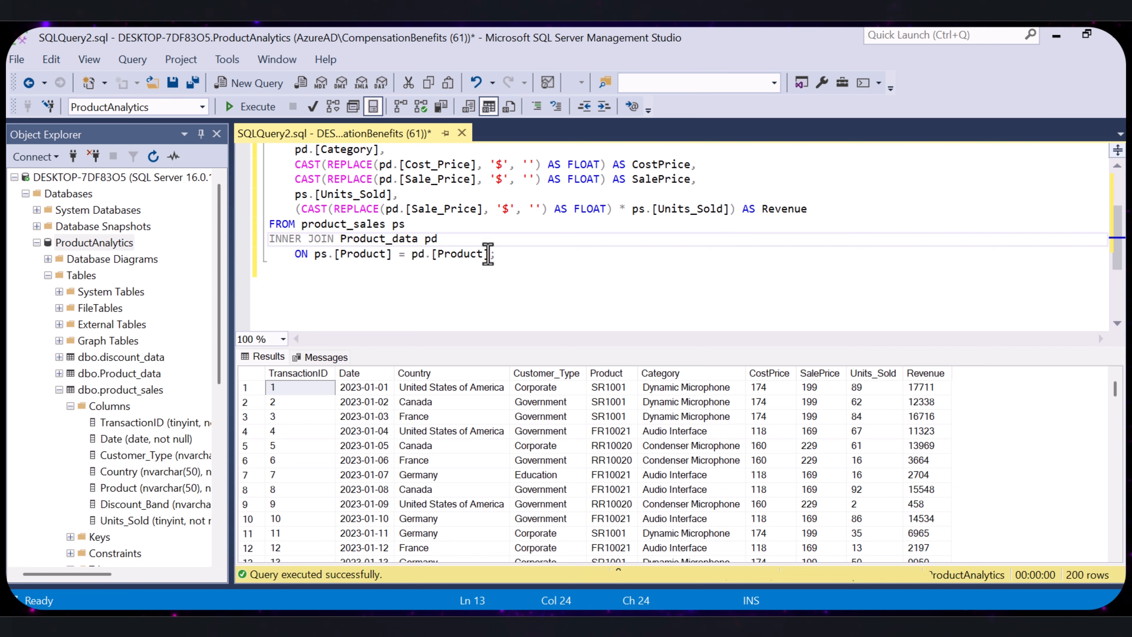
- Extend the query with dd.[Discount], a DiscountedRevenue calculation and a LEFT JOIN to discount_data dd on Discount_Band
click(522, 258)
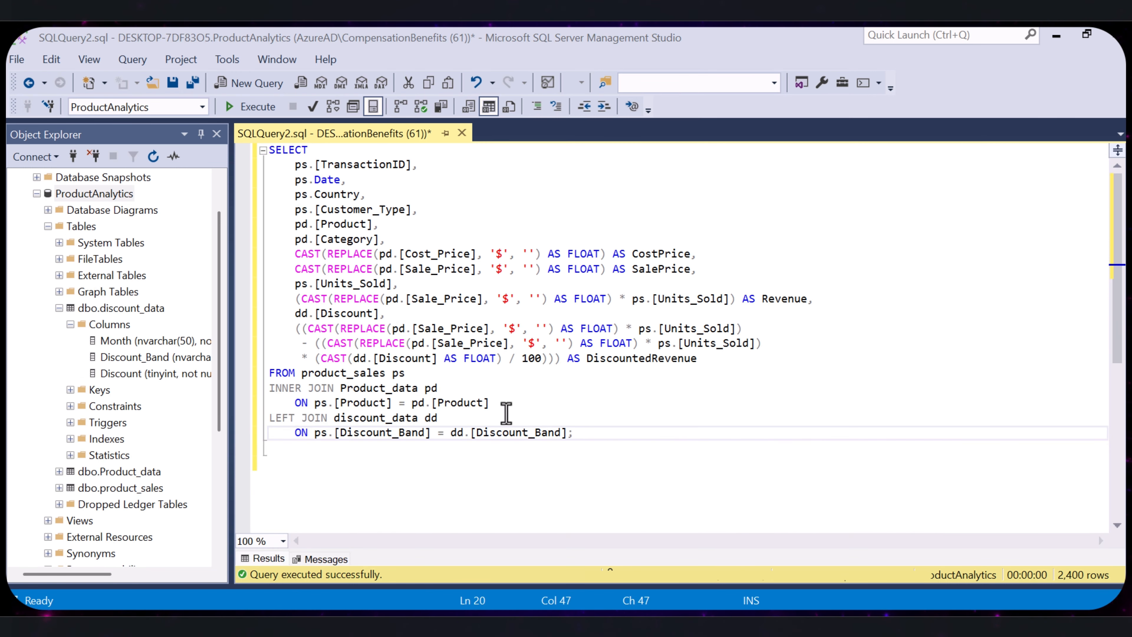
- Review the query's additions: the LEFT JOIN to discount_data, the dd.[Discount] column and the DiscountedRevenue lines
drag(563, 435, 274, 428)
click(692, 442)
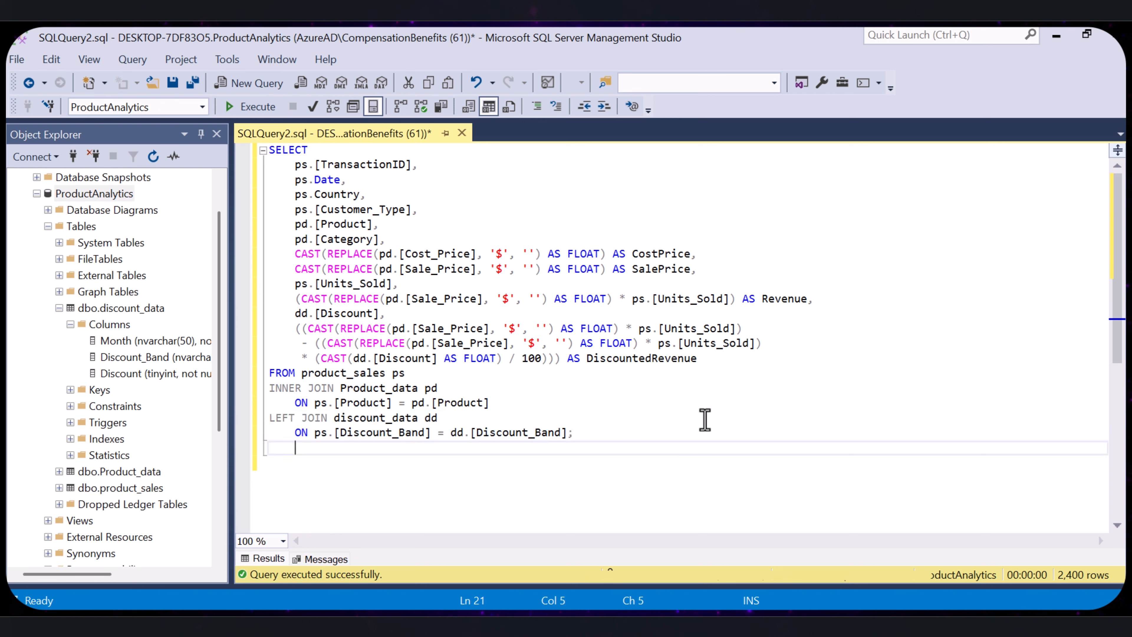
drag(717, 359, 295, 314)
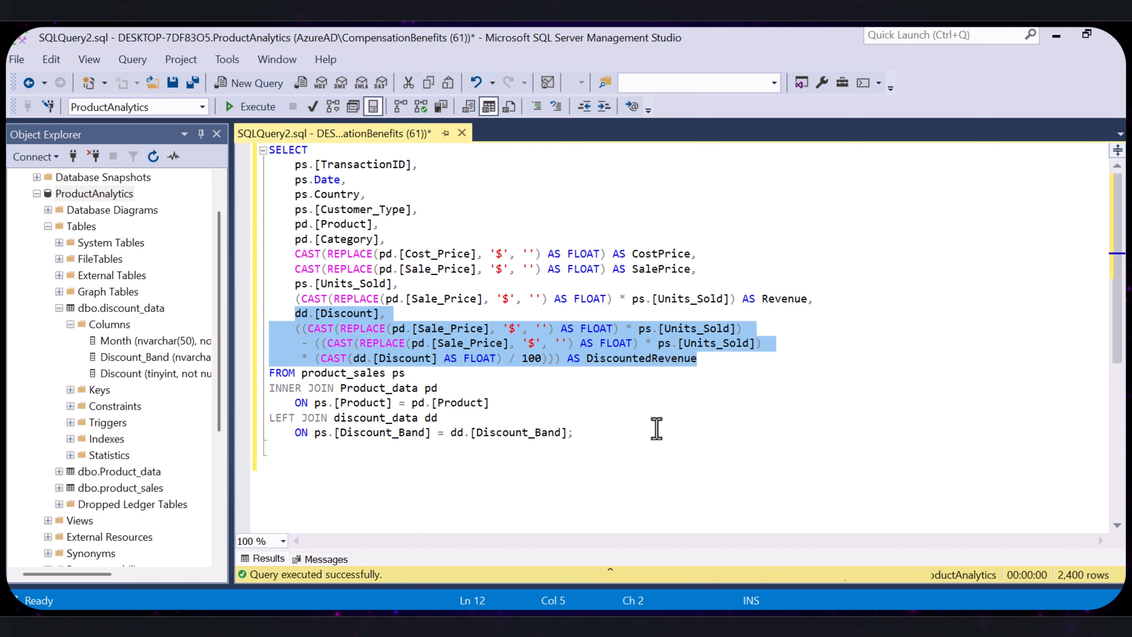
click(667, 439)
drag(379, 313, 292, 314)
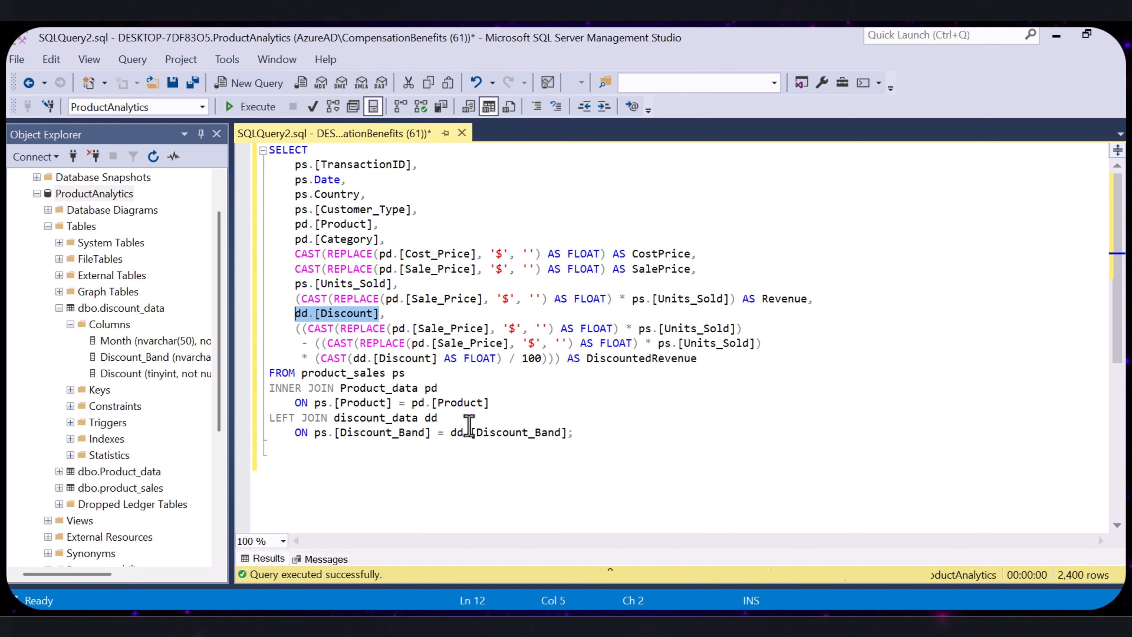
click(588, 388)
- Review the DiscountedRevenue expression part by part: the revenue product, the subtracted discount amount divided by 100, and the alias
drag(704, 361, 296, 335)
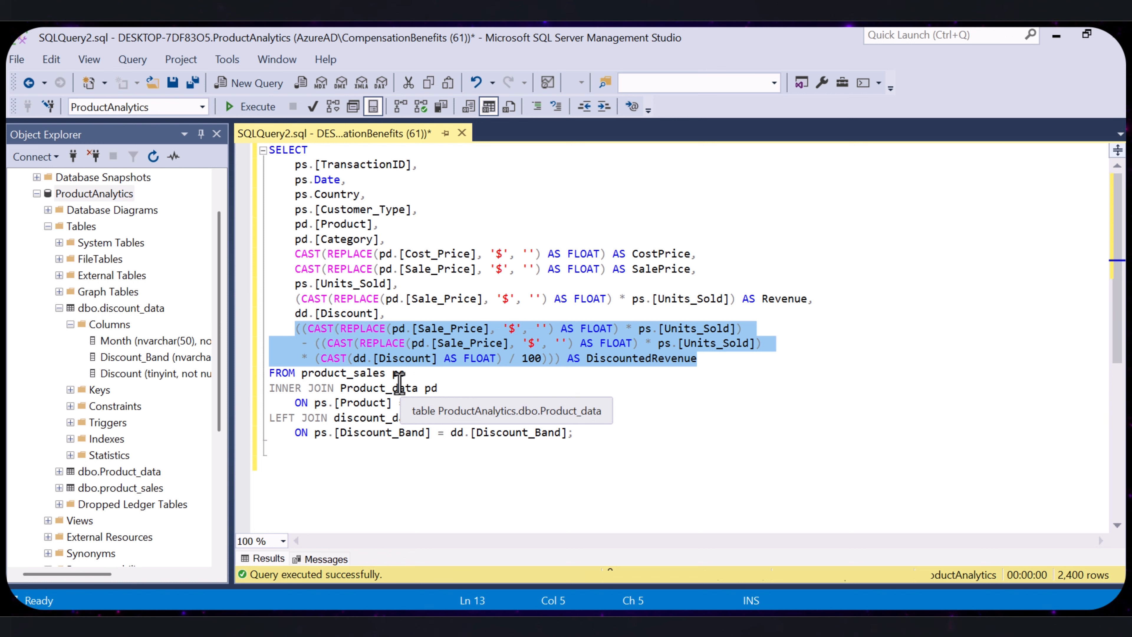
click(499, 375)
drag(744, 330, 296, 328)
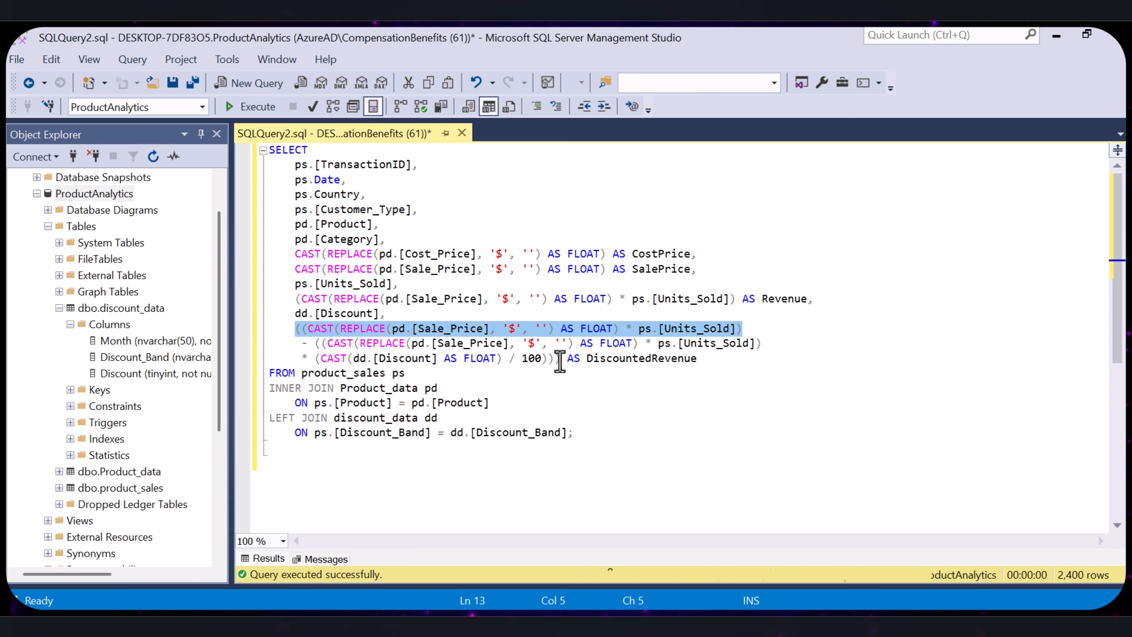
drag(561, 359, 292, 349)
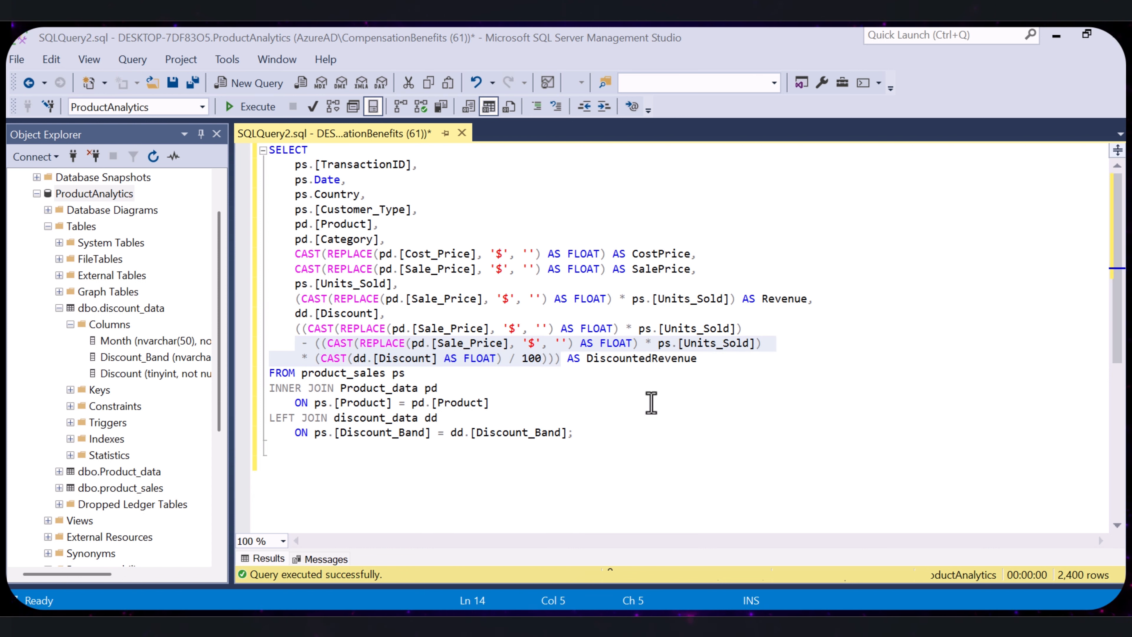
drag(564, 362, 702, 365)
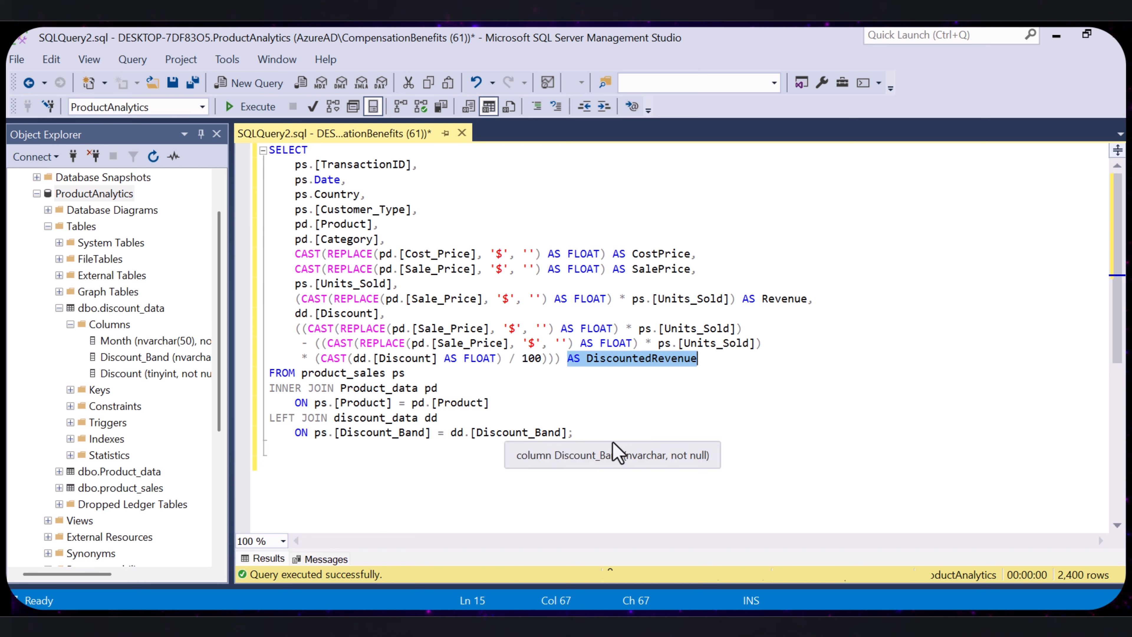
- Examine the LEFT JOIN of discount_data dd and its ON condition matching ps.[Discount_Band] to dd.[Discount_Band]
click(602, 435)
drag(602, 434, 269, 419)
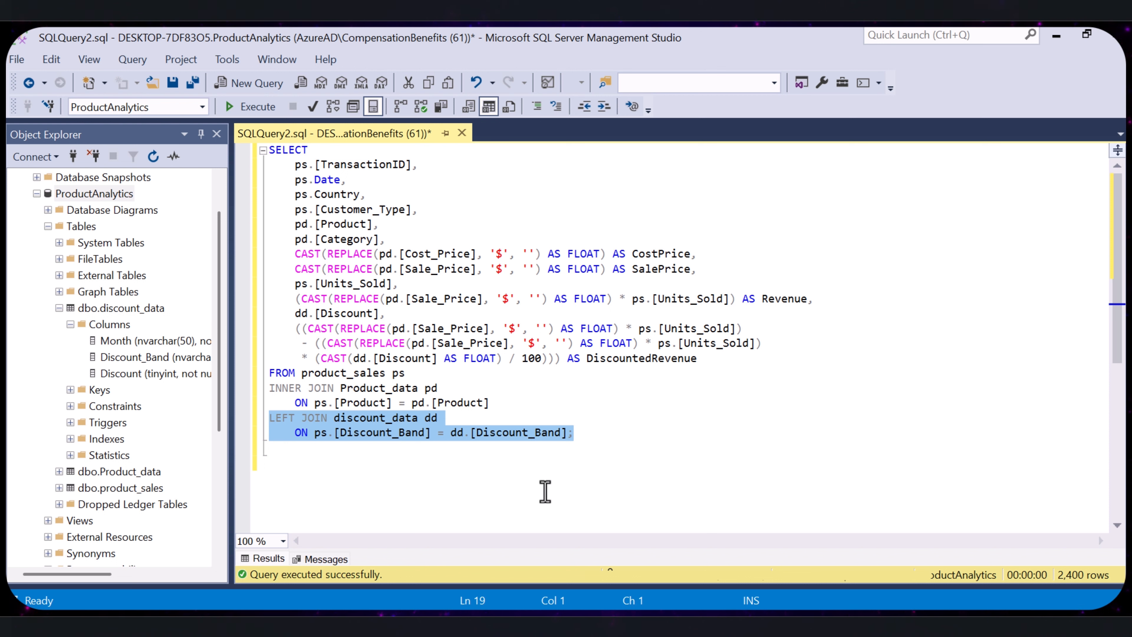
click(727, 454)
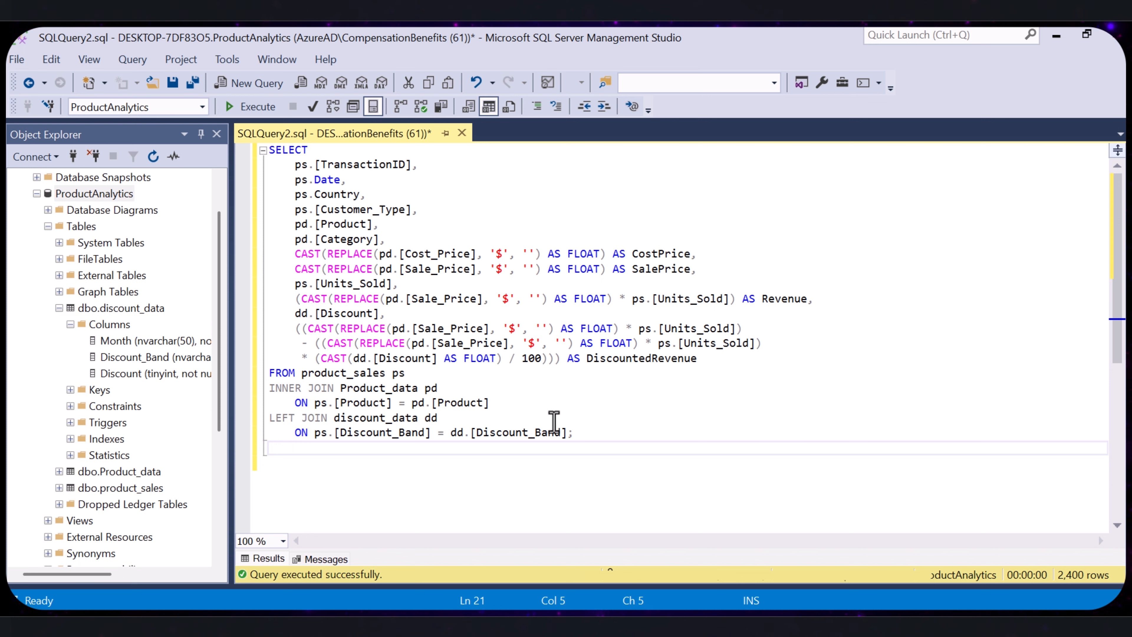
drag(574, 433, 276, 409)
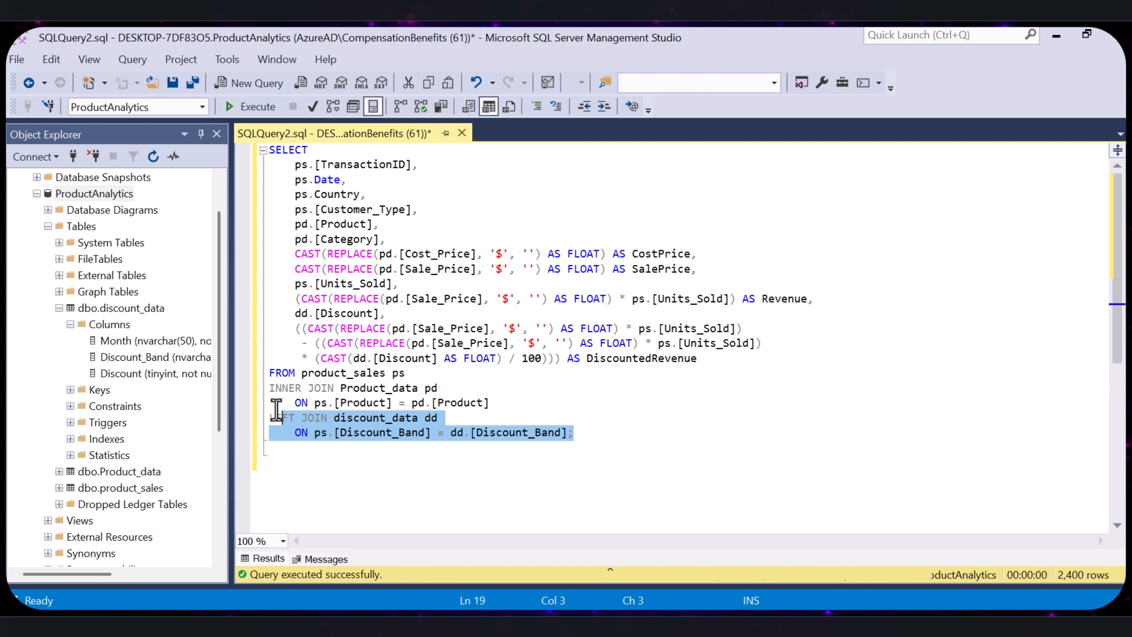
- Run the whole query, enlarge the results area, and check the Discount and DiscountedRevenue columns
key(F5)
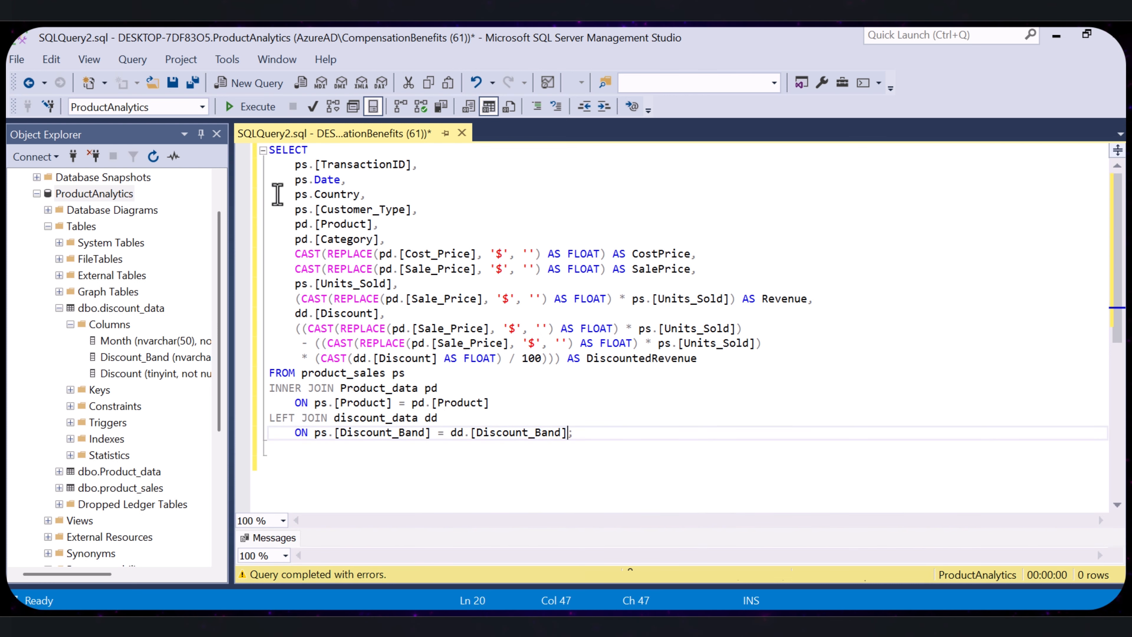
click(253, 110)
drag(588, 526, 608, 298)
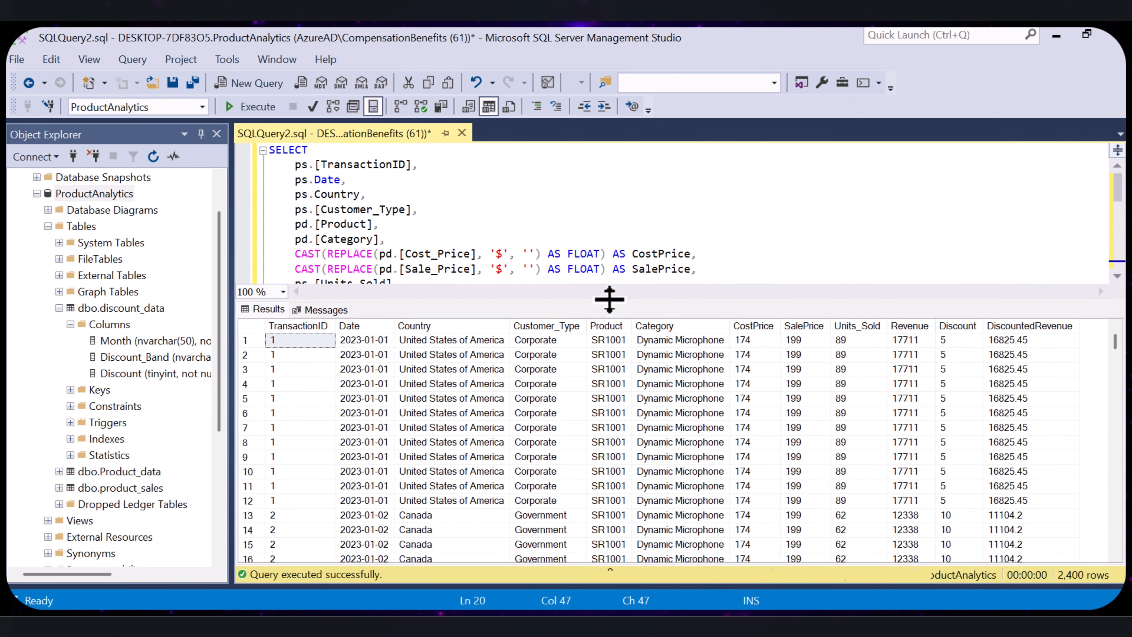
click(959, 328)
click(1034, 330)
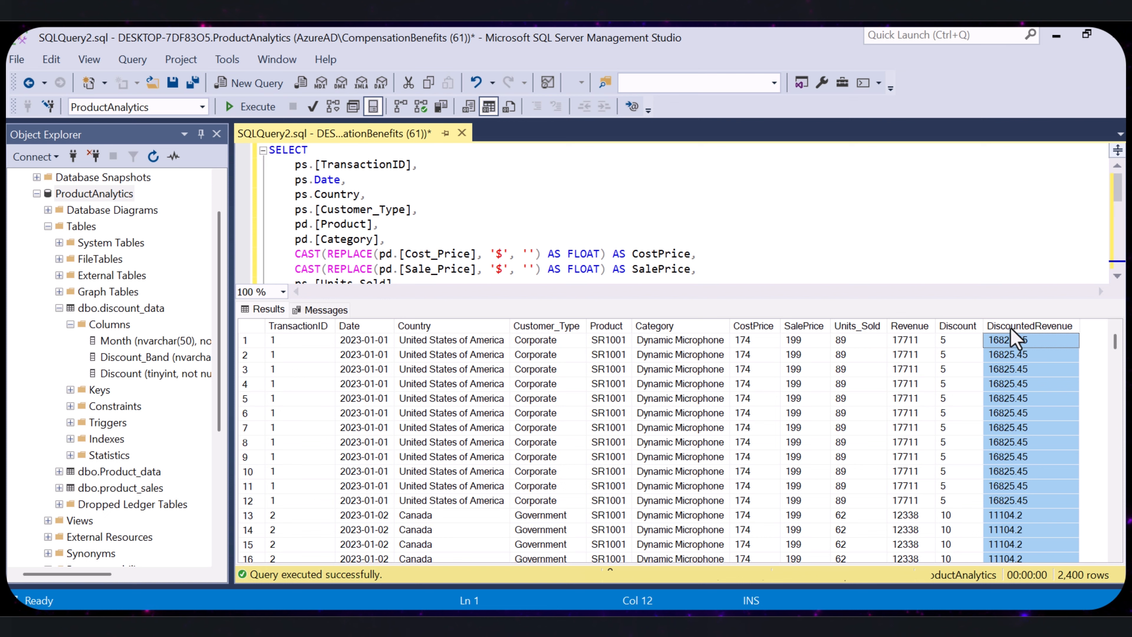
- Compare Revenue, Discount and DiscountedRevenue in a result row of transaction 138
drag(1114, 342, 1113, 478)
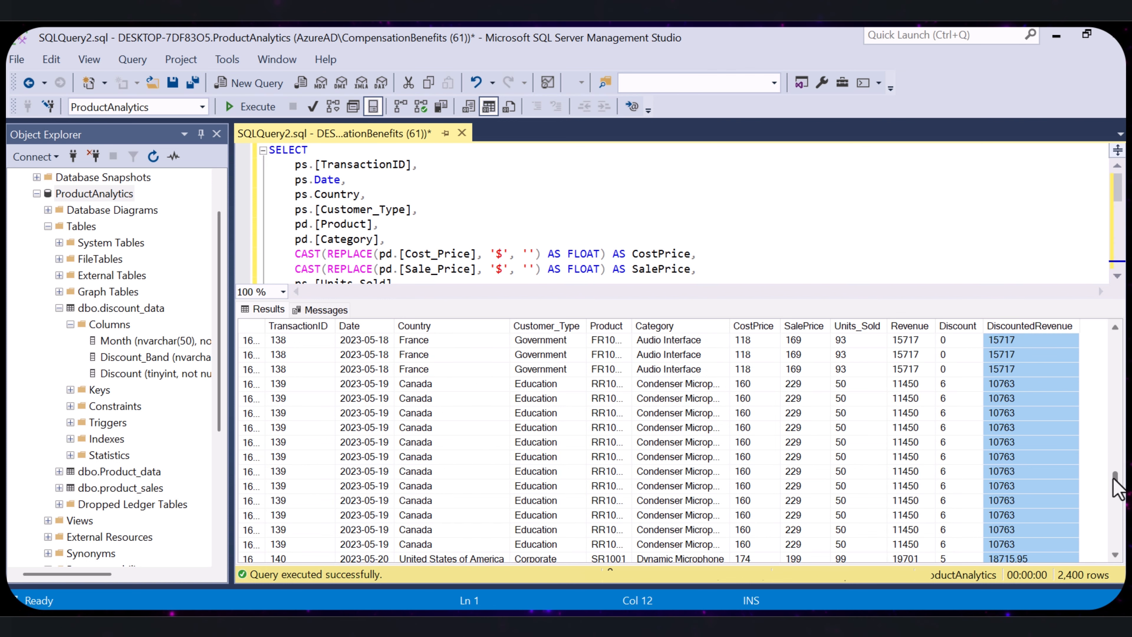
click(958, 356)
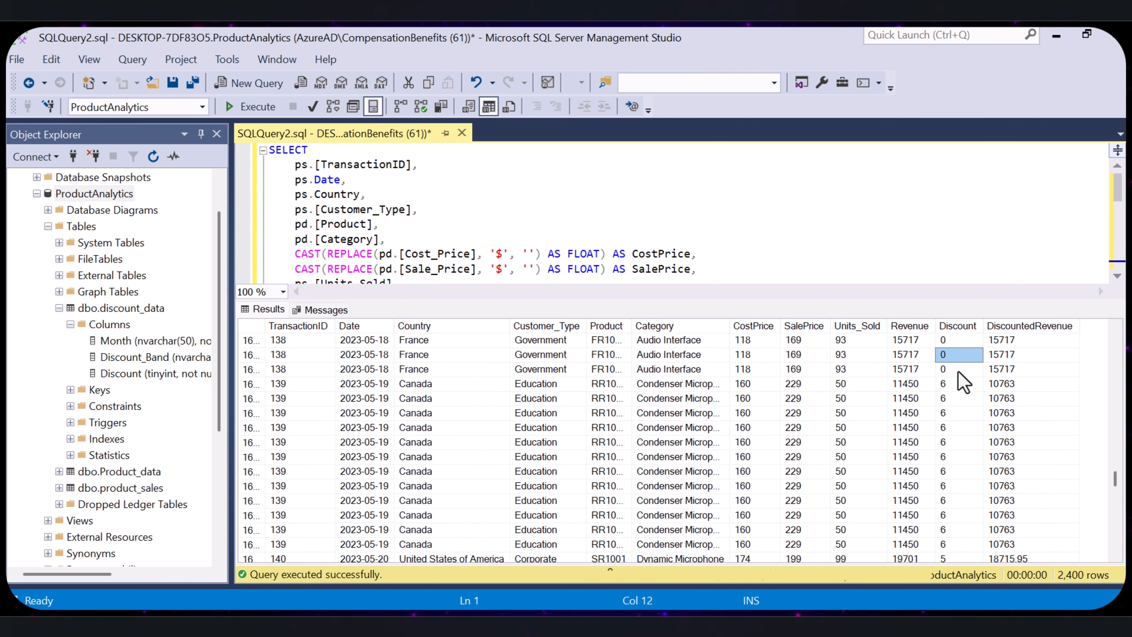
key(Right)
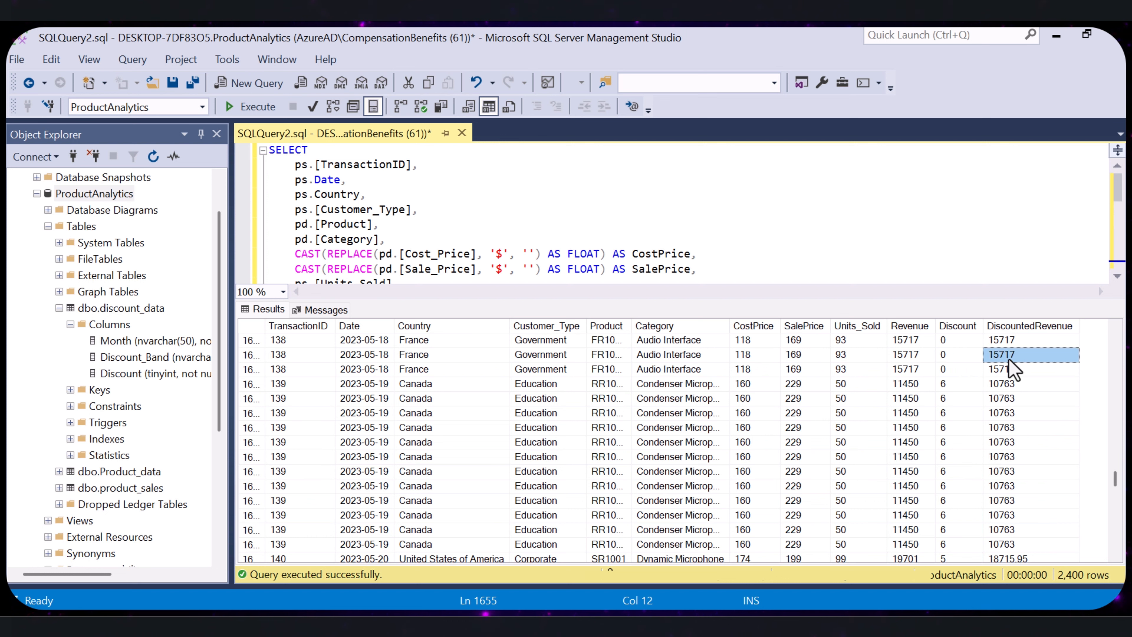
click(912, 357)
click(955, 357)
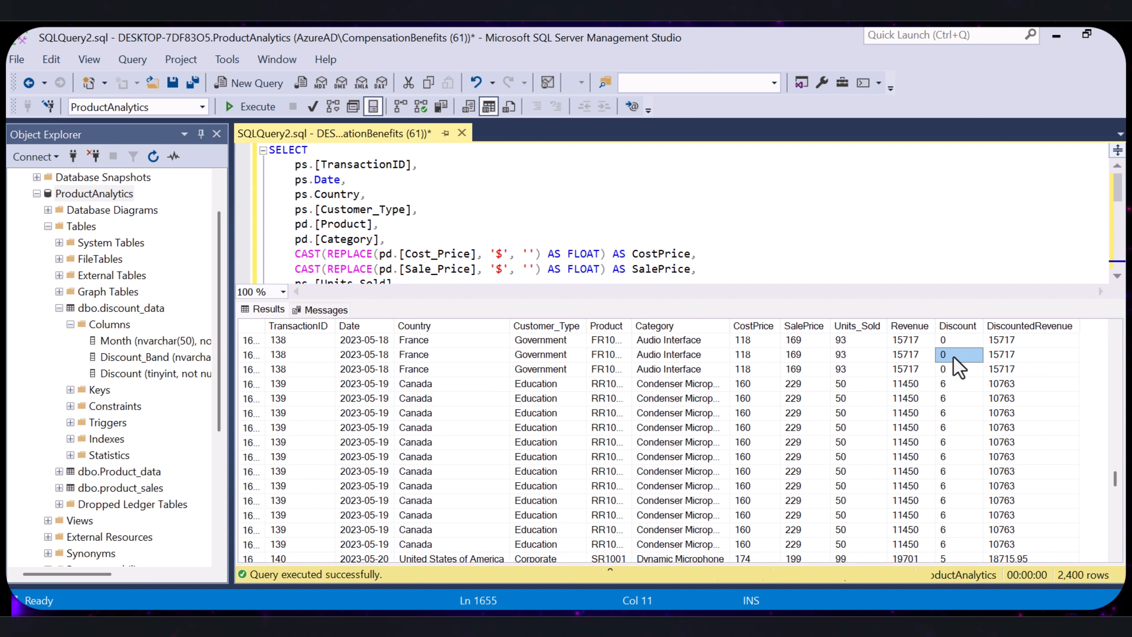
- Compare Revenue, Discount and DiscountedRevenue in a row of transaction 139, and look through the neighbouring transactions' results
click(947, 411)
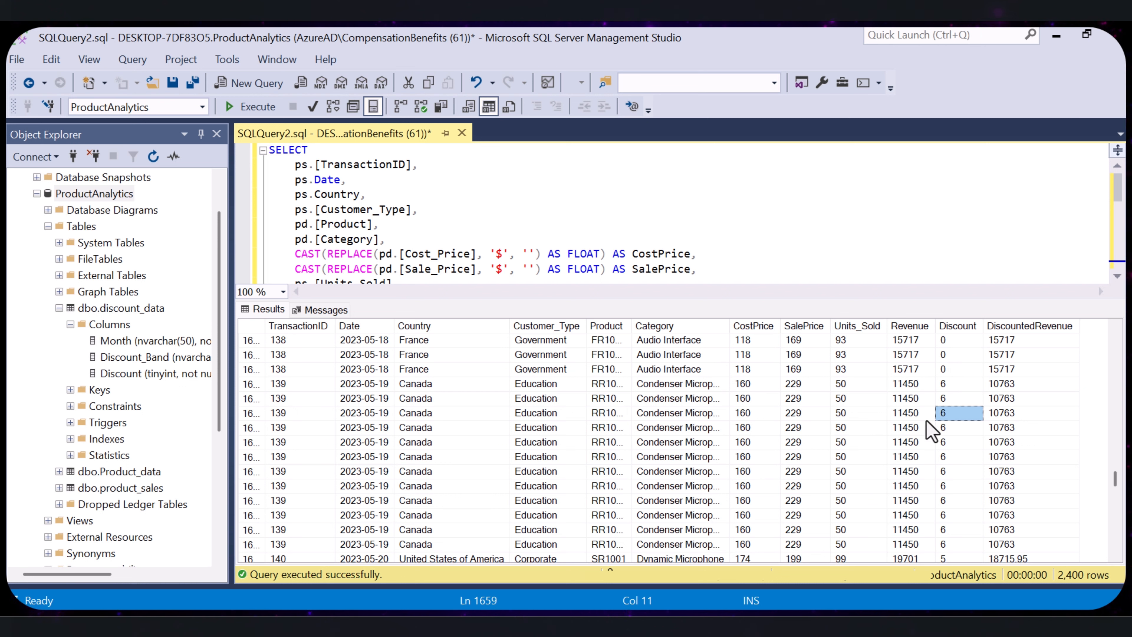
click(911, 416)
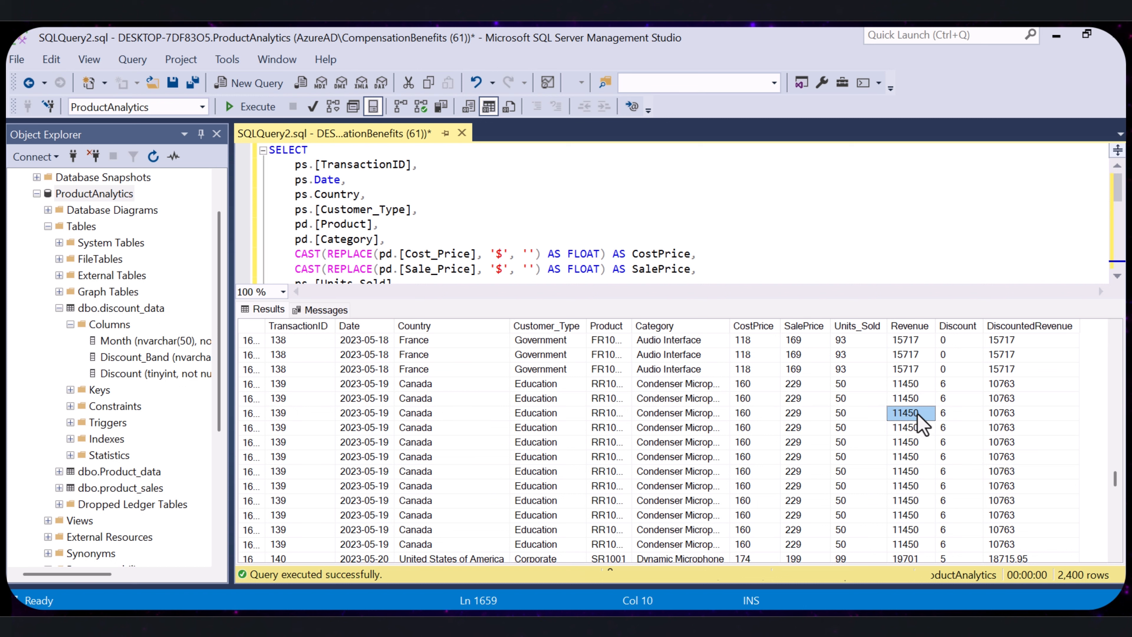
click(1009, 412)
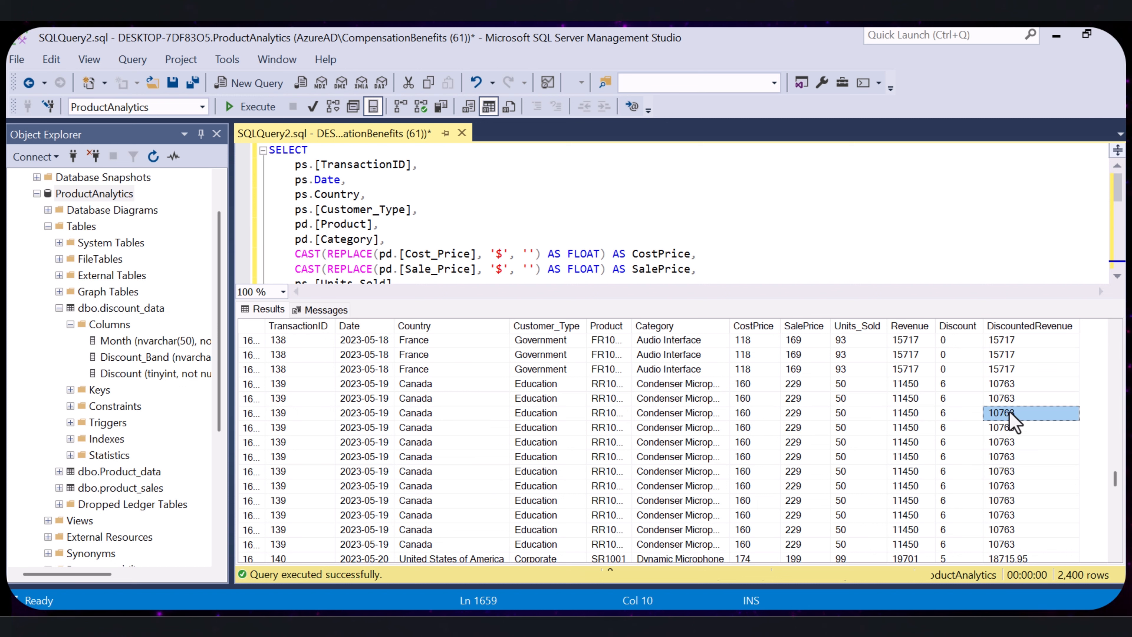
click(927, 413)
click(953, 414)
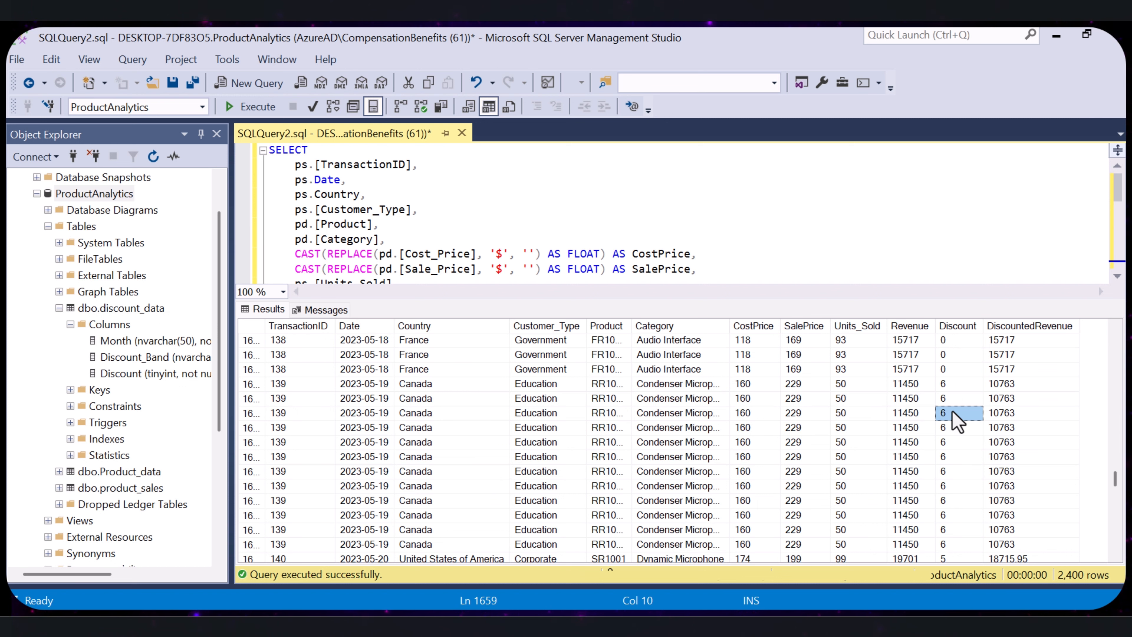
click(919, 413)
scroll(980, 411, up, 1)
scroll(998, 450, down, 2)
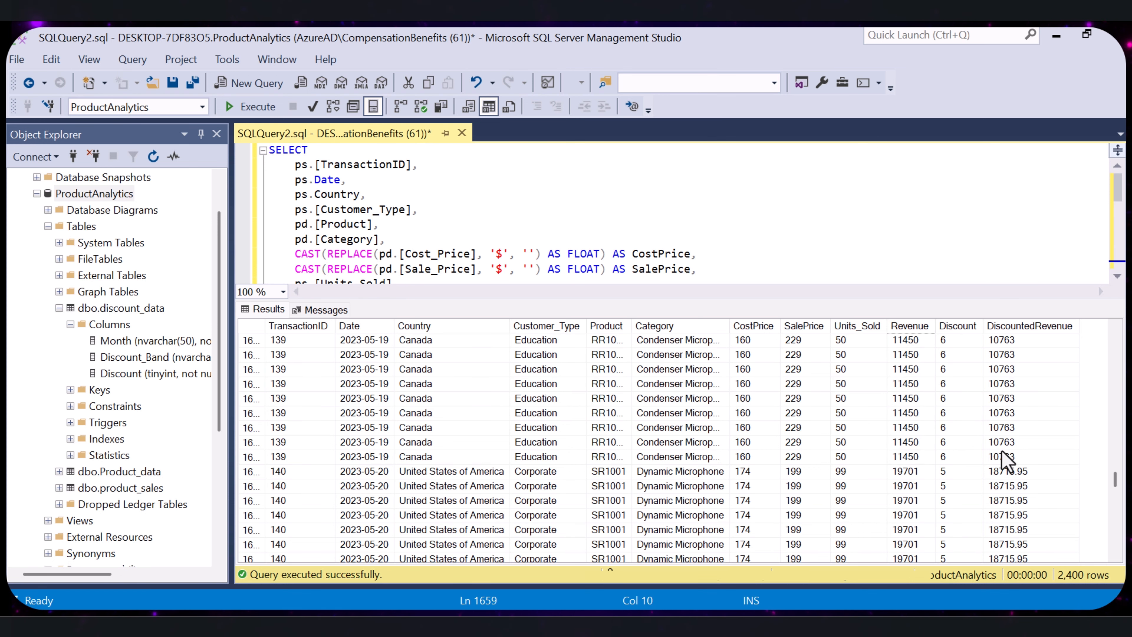
scroll(1003, 460, down, 2)
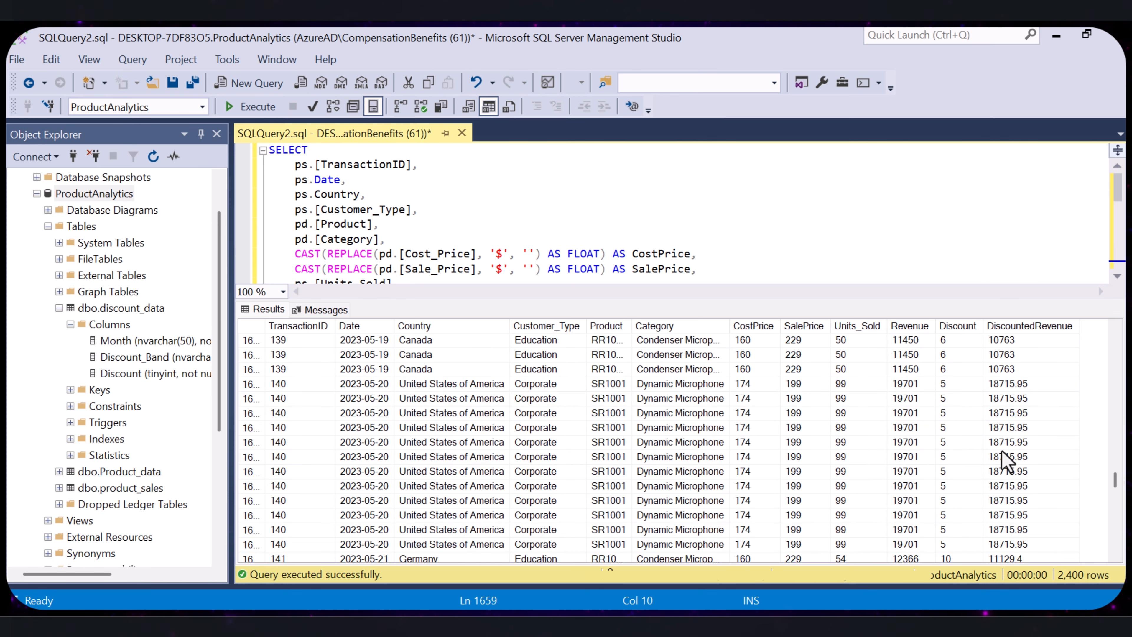
scroll(873, 476, up, 10)
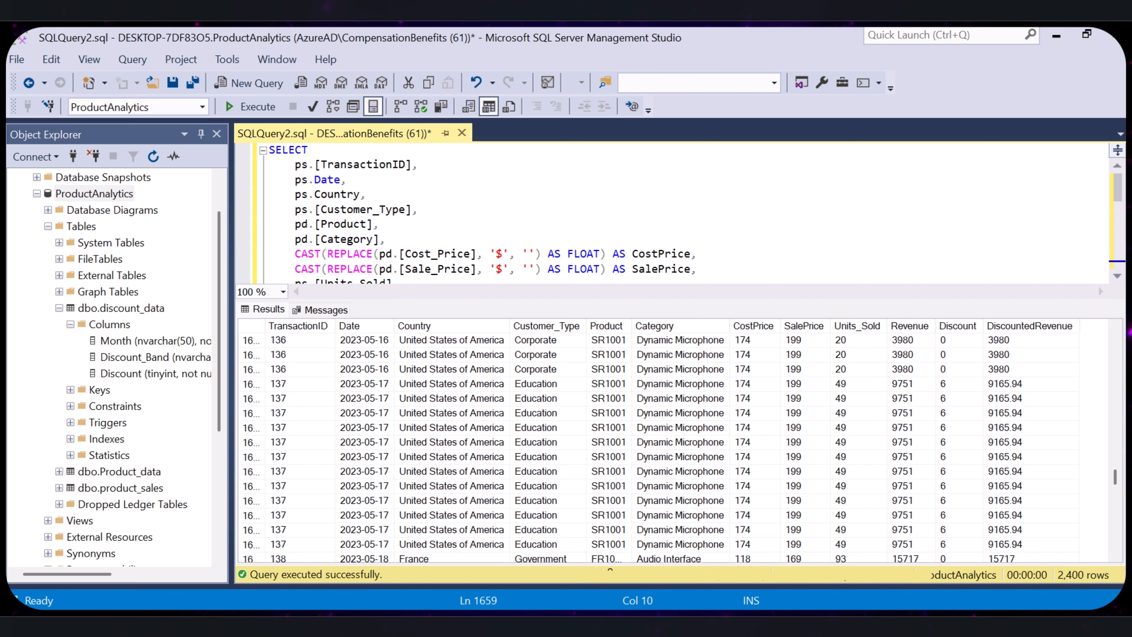
- Search for Power BI Desktop, switch to it, and start a blank report
key(super+s)
text(p)
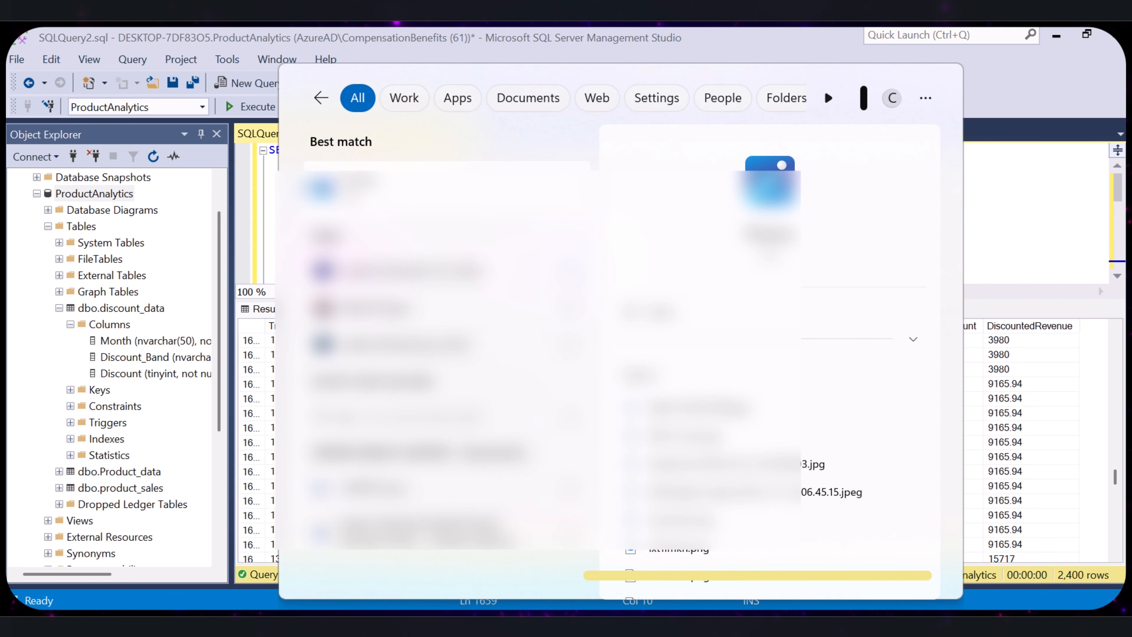
text(ower)
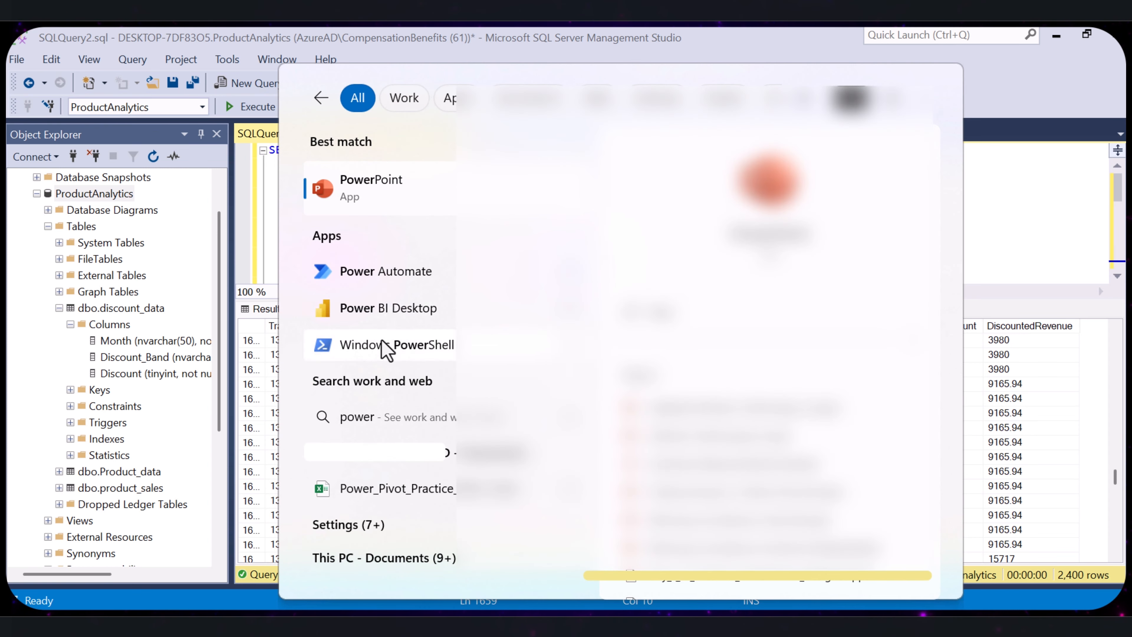
click(376, 312)
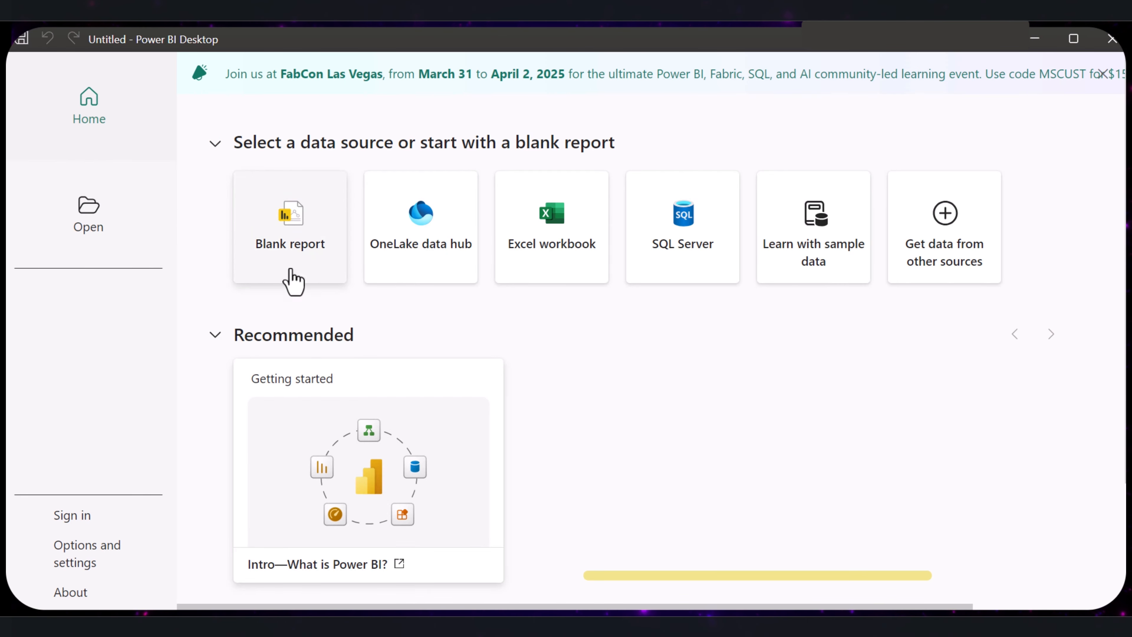
click(298, 246)
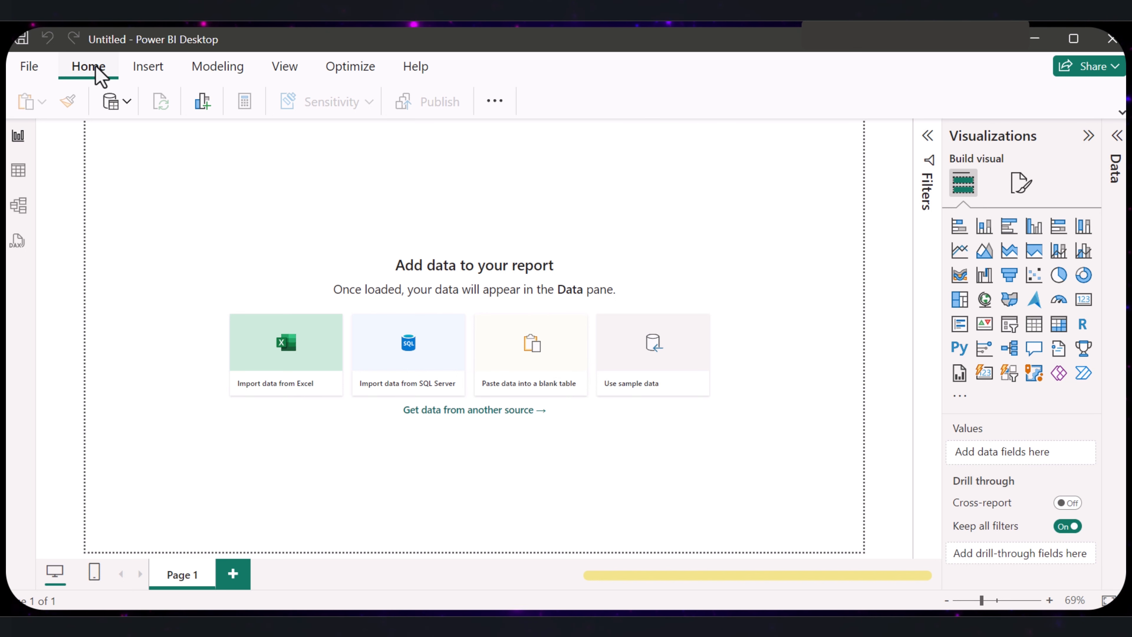
- Get data from a SQL Server database, opening its connection settings at the Server field
click(111, 109)
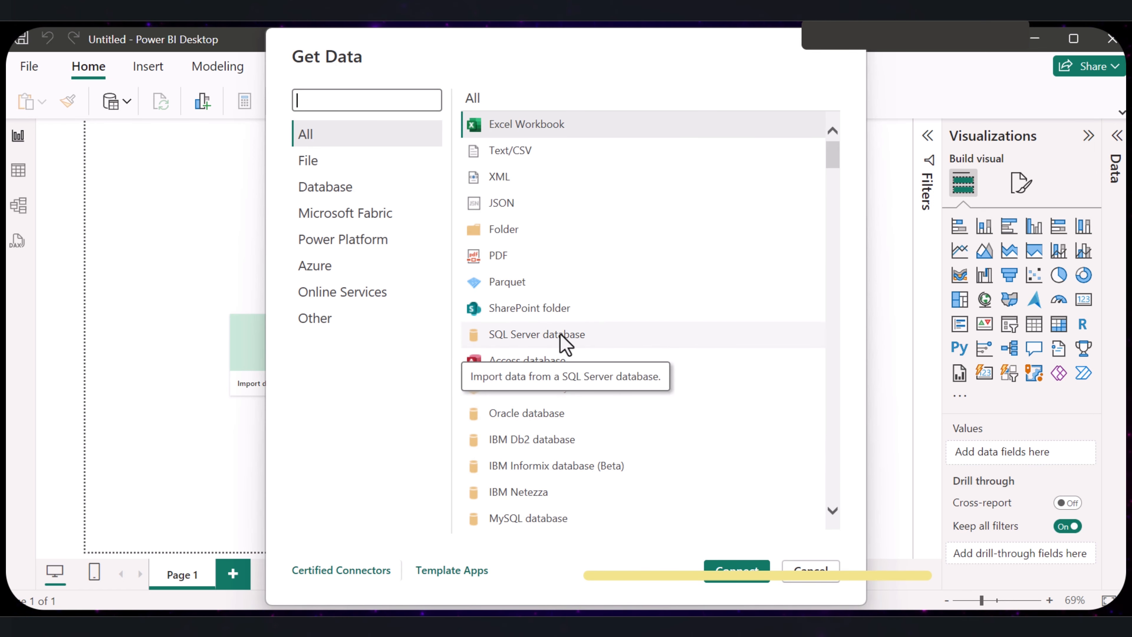
click(570, 344)
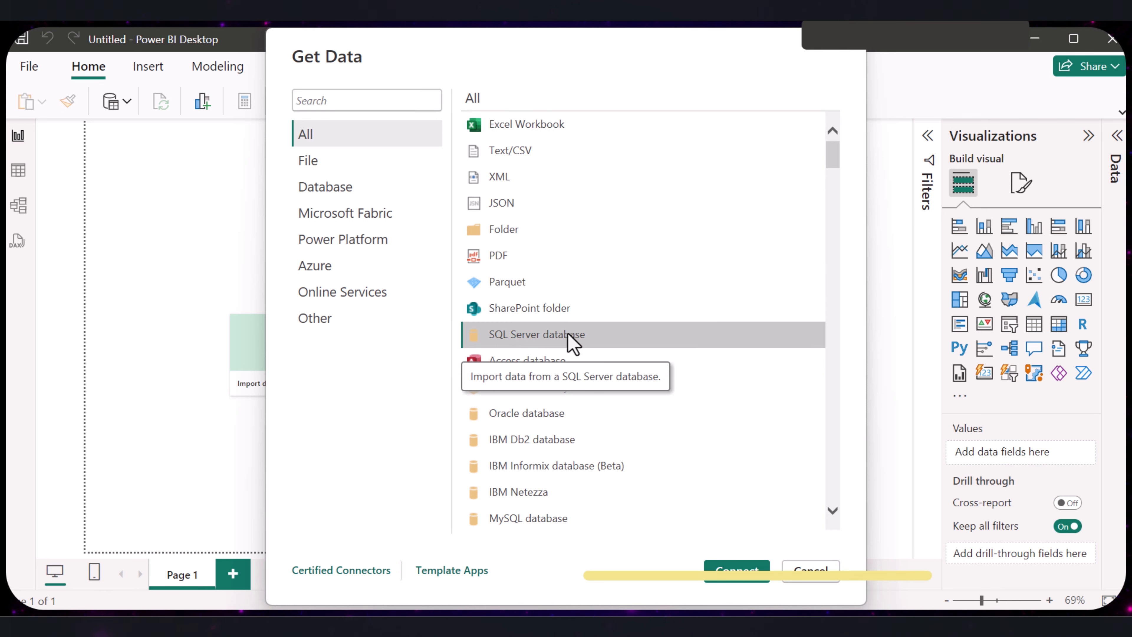
click(725, 576)
click(381, 248)
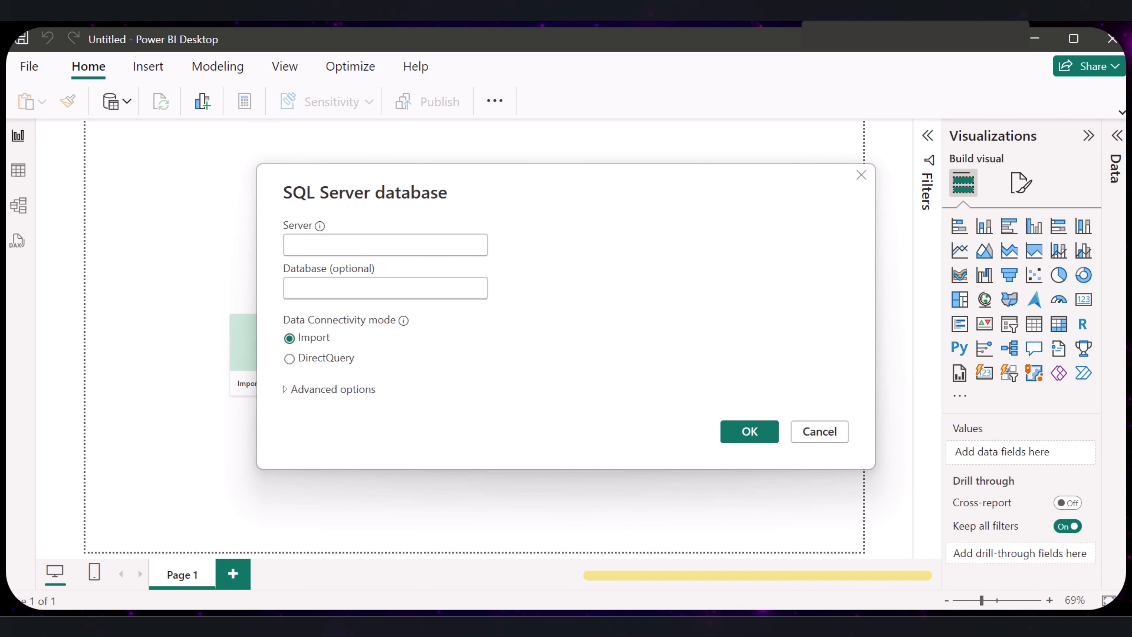
- Switch to SQL Server Management Studio and copy the server name from a new Database Engine connection's login settings
key(alt+Tab)
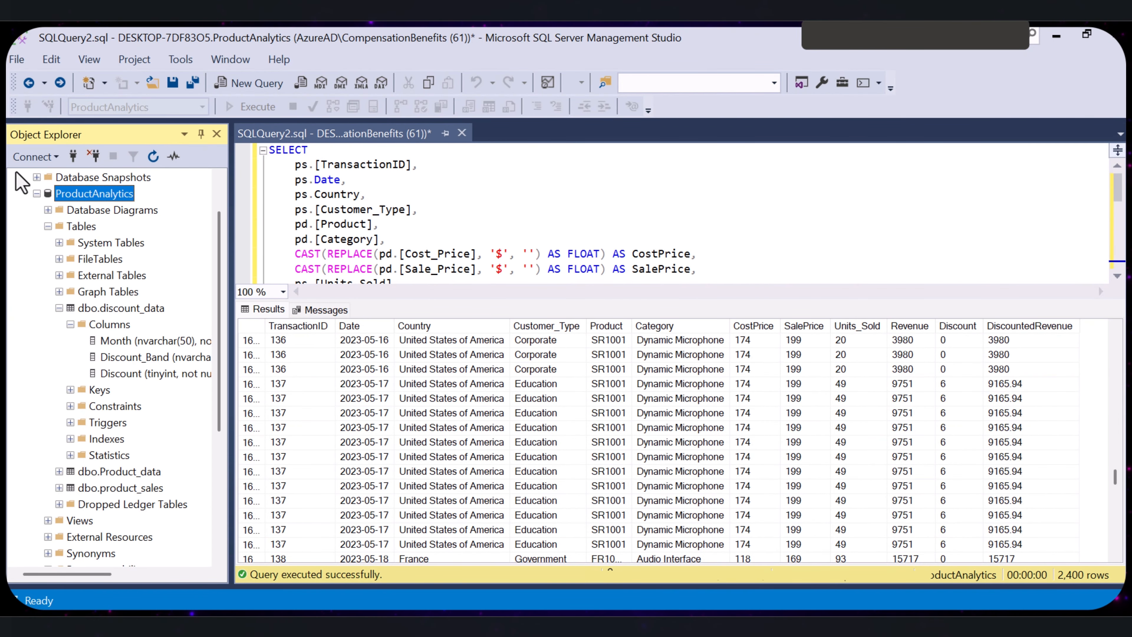
click(45, 157)
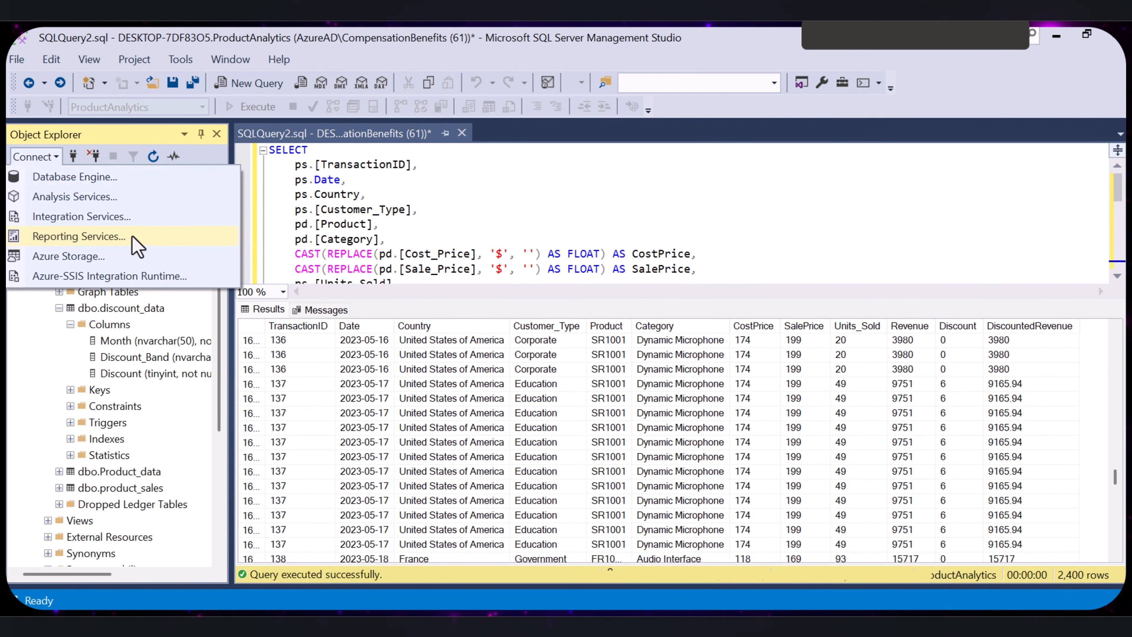
click(73, 178)
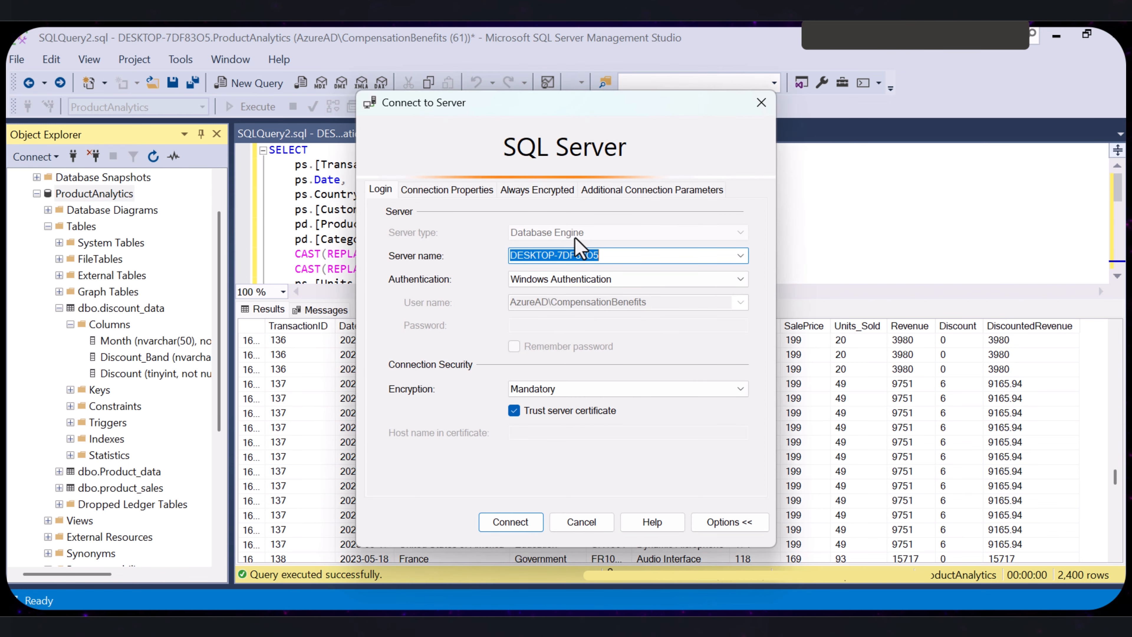
click(641, 255)
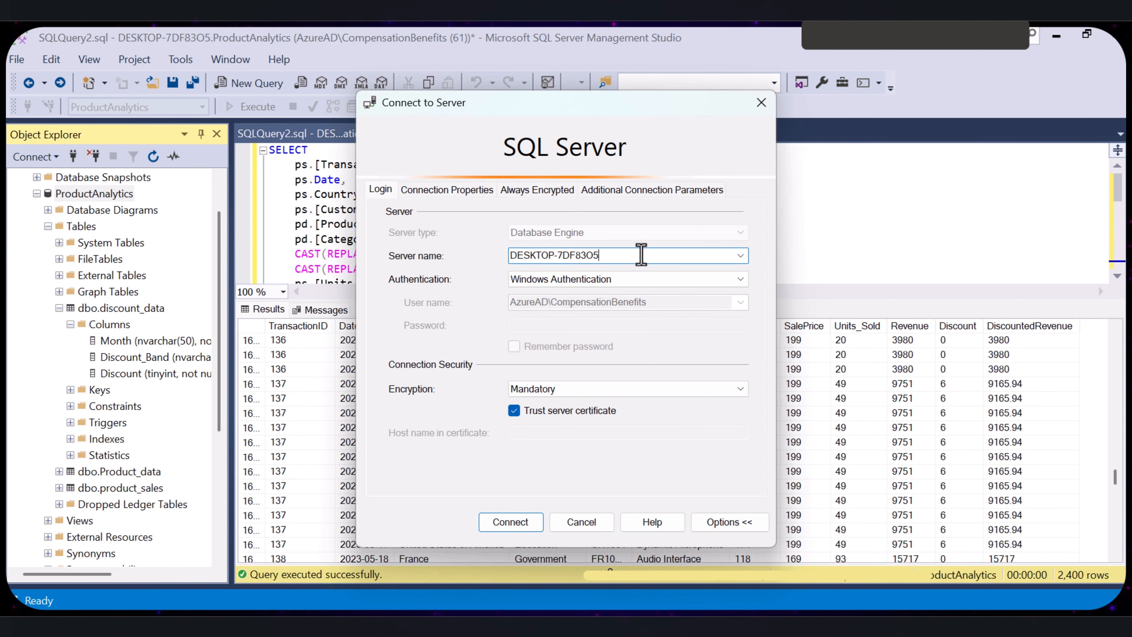
drag(641, 255, 516, 257)
click(629, 254)
drag(629, 255, 490, 257)
right_click(536, 258)
click(350, 317)
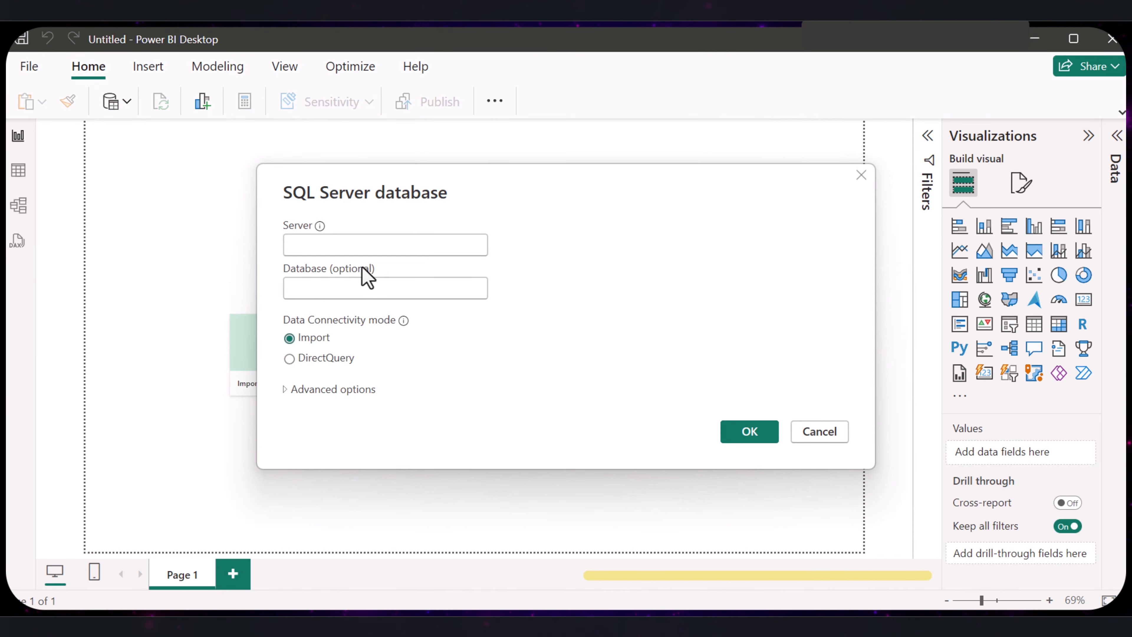
- Back in Power BI Desktop, set the server to DESKTOP-7DF83O5 and the database to ProductAnalytics
click(348, 244)
right_click(349, 244)
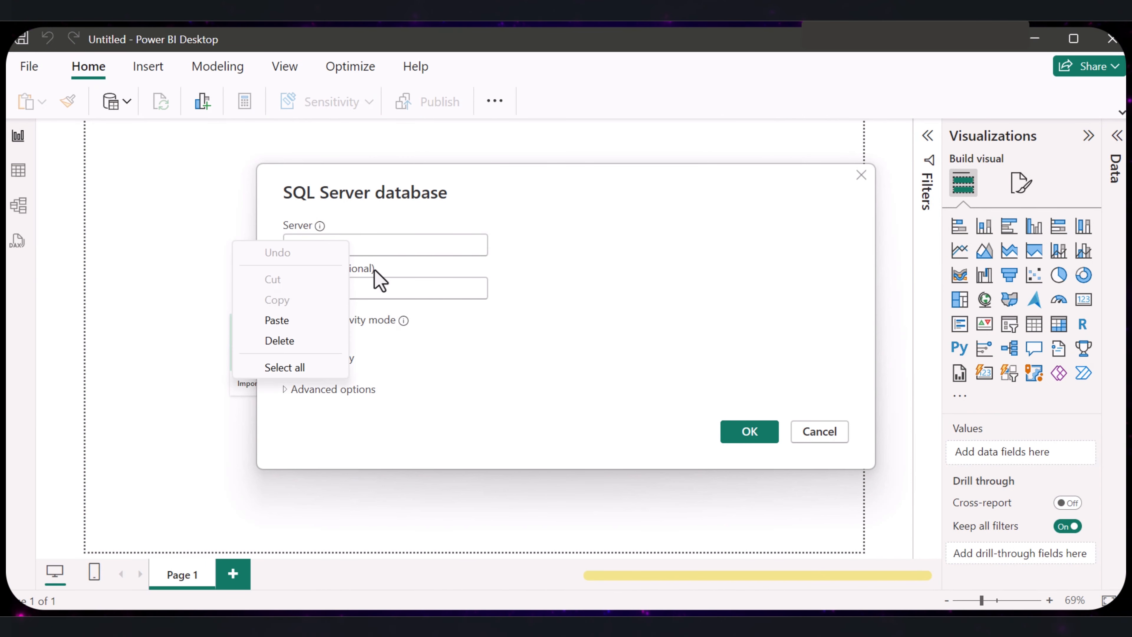
click(278, 324)
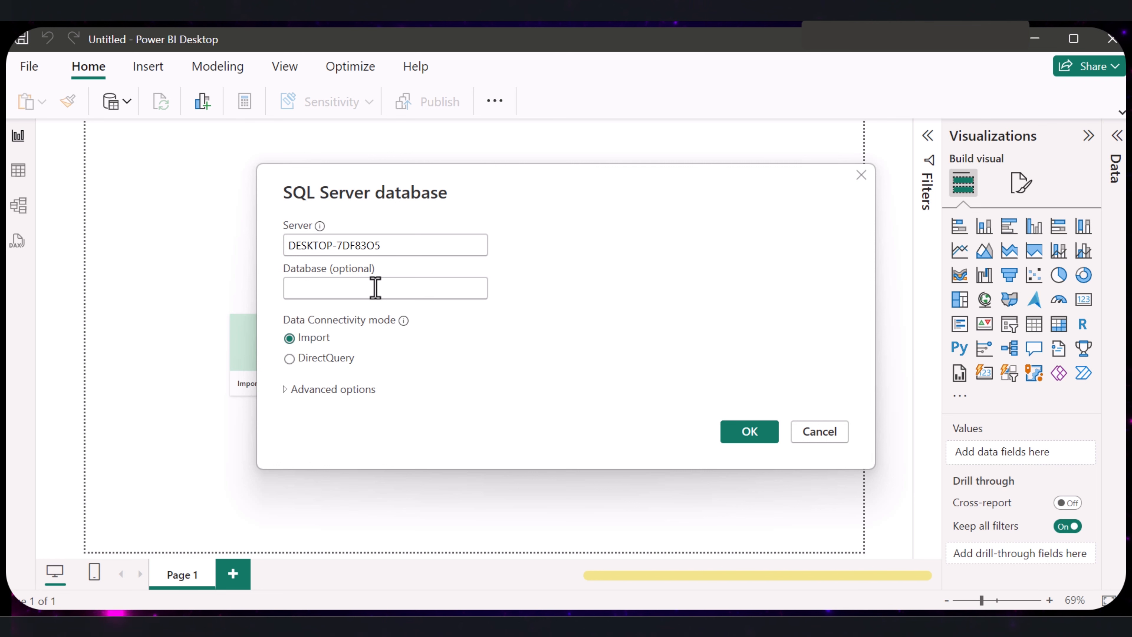
text(Pr)
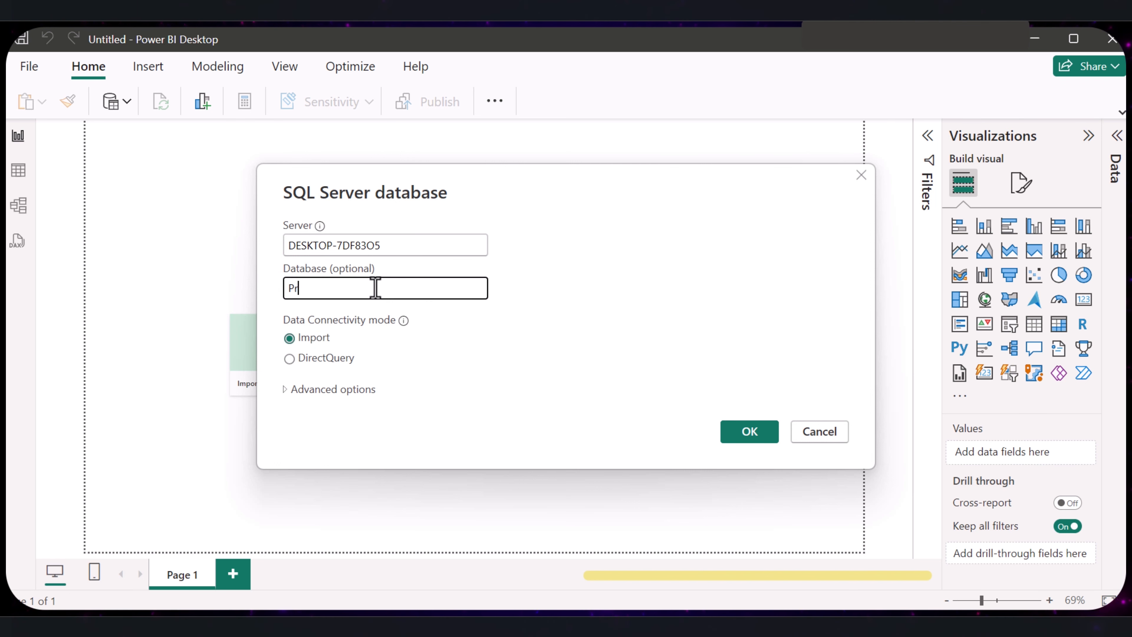
text(oduct)
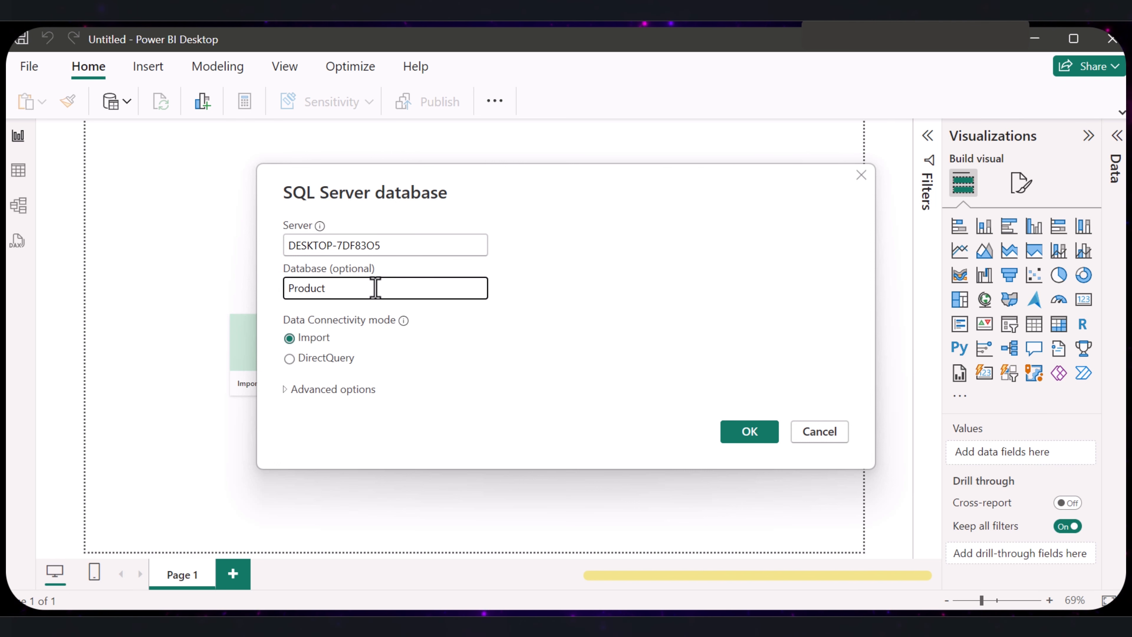
text(Analytics)
- Expand the advanced options of the SQL Server connection and place the cursor in the SQL statement field
click(284, 389)
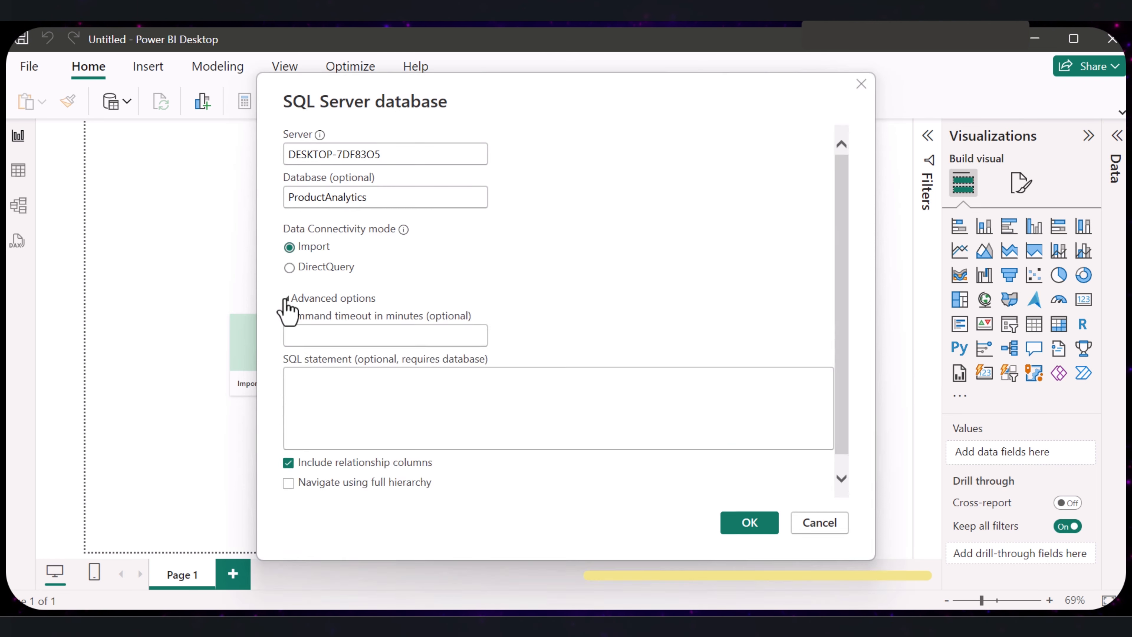
click(285, 299)
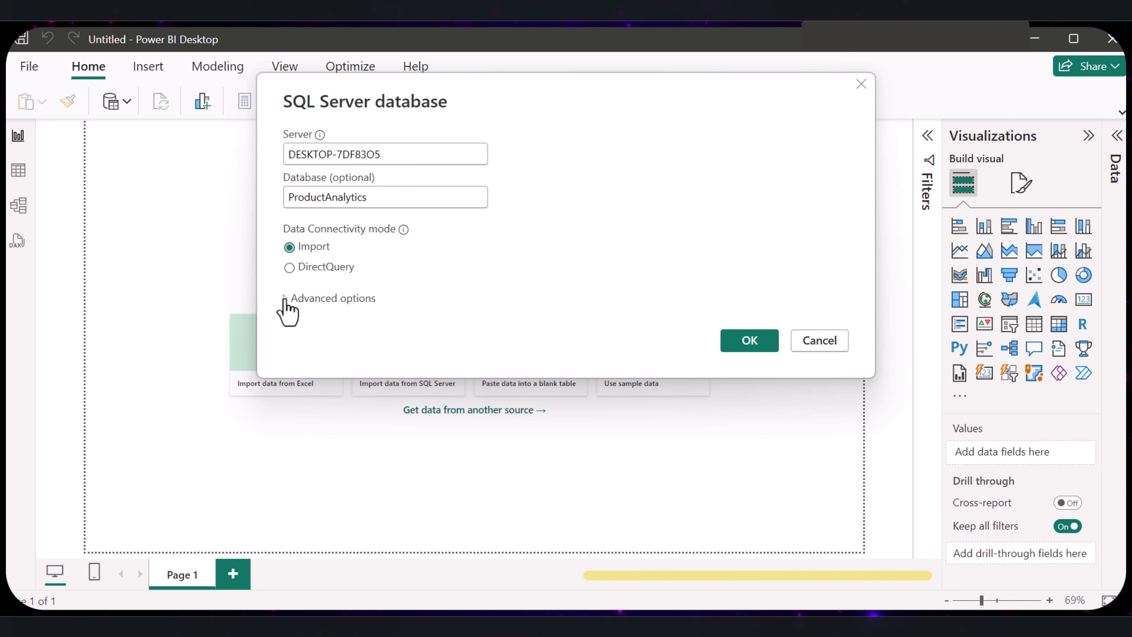
click(284, 299)
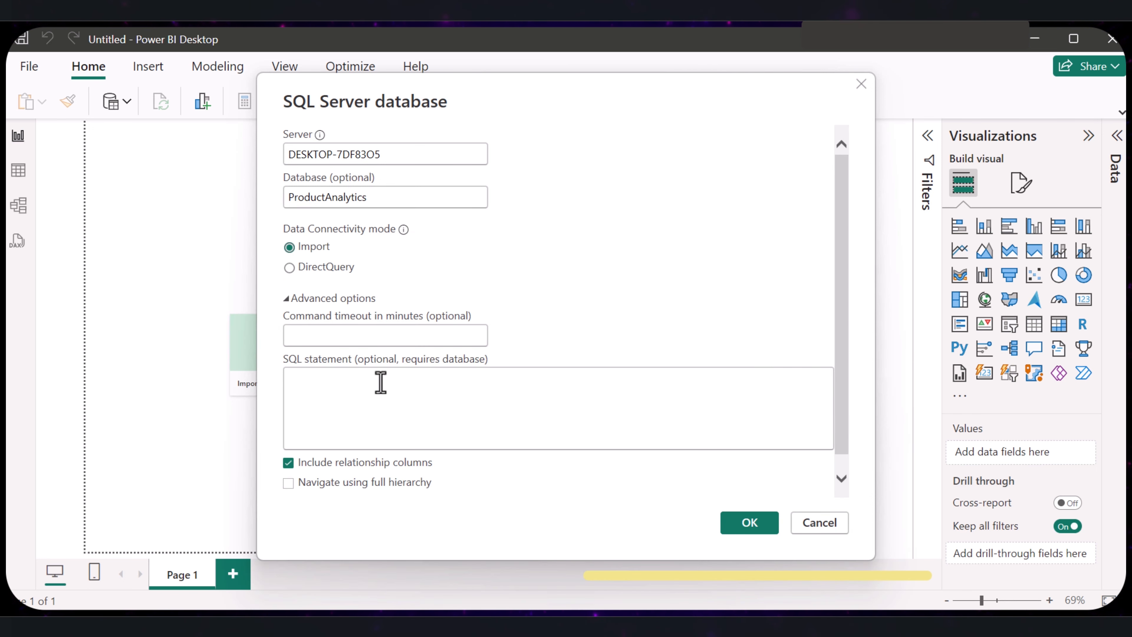
click(404, 409)
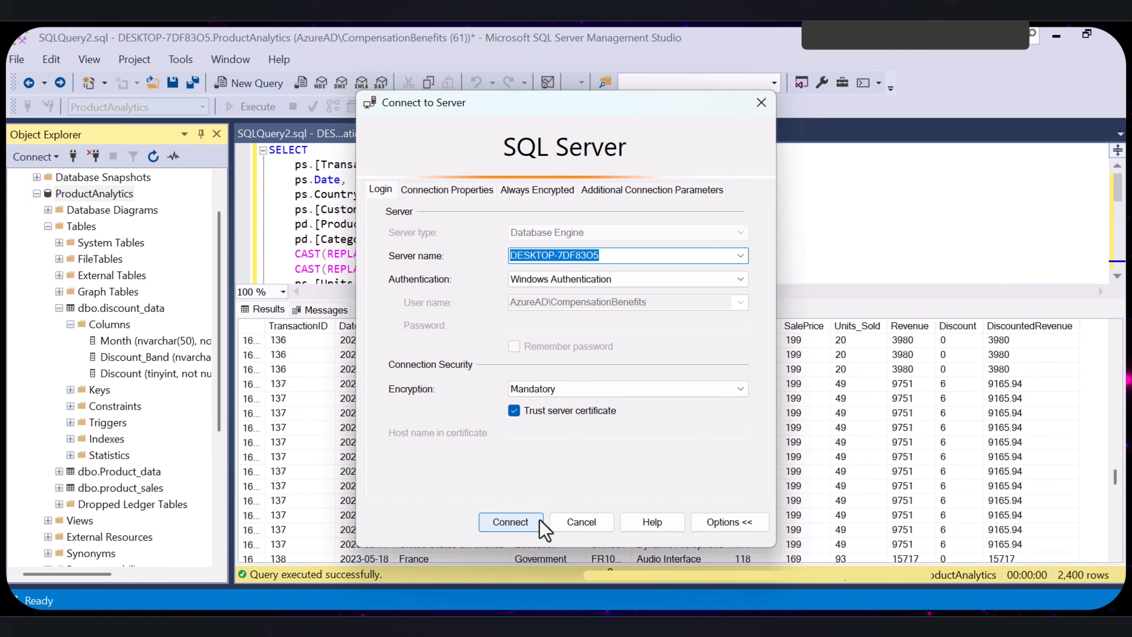
- In SQL Server Management Studio, cancel the server connection dialog and copy the entire query from SELECT to its end
click(572, 525)
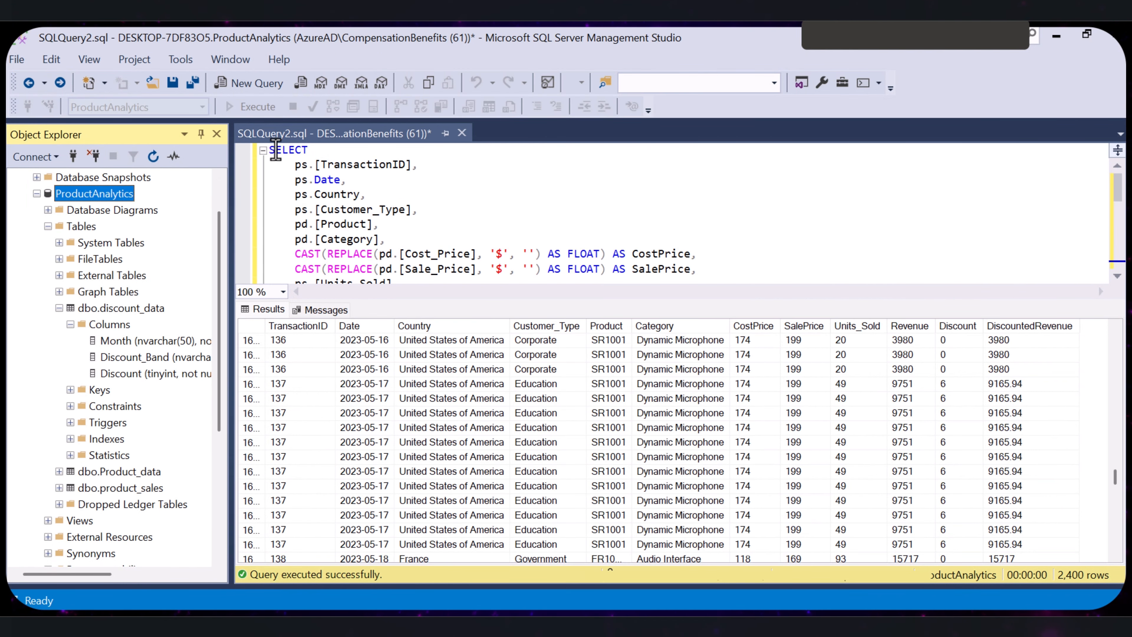
drag(271, 154, 596, 136)
scroll(601, 145, up, 3)
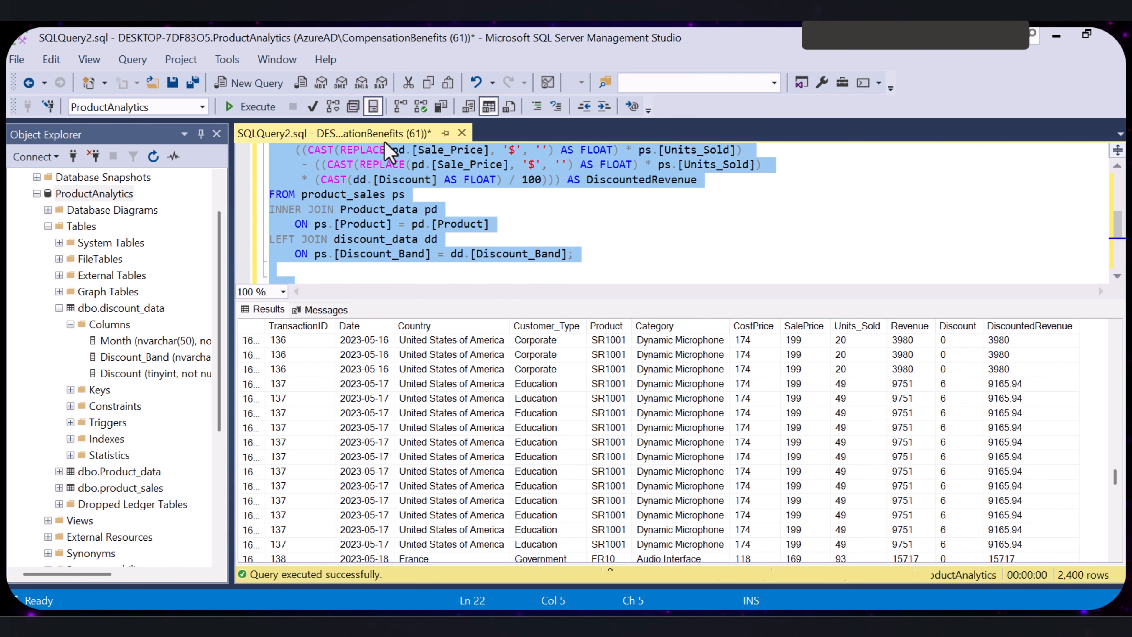
right_click(382, 169)
click(422, 200)
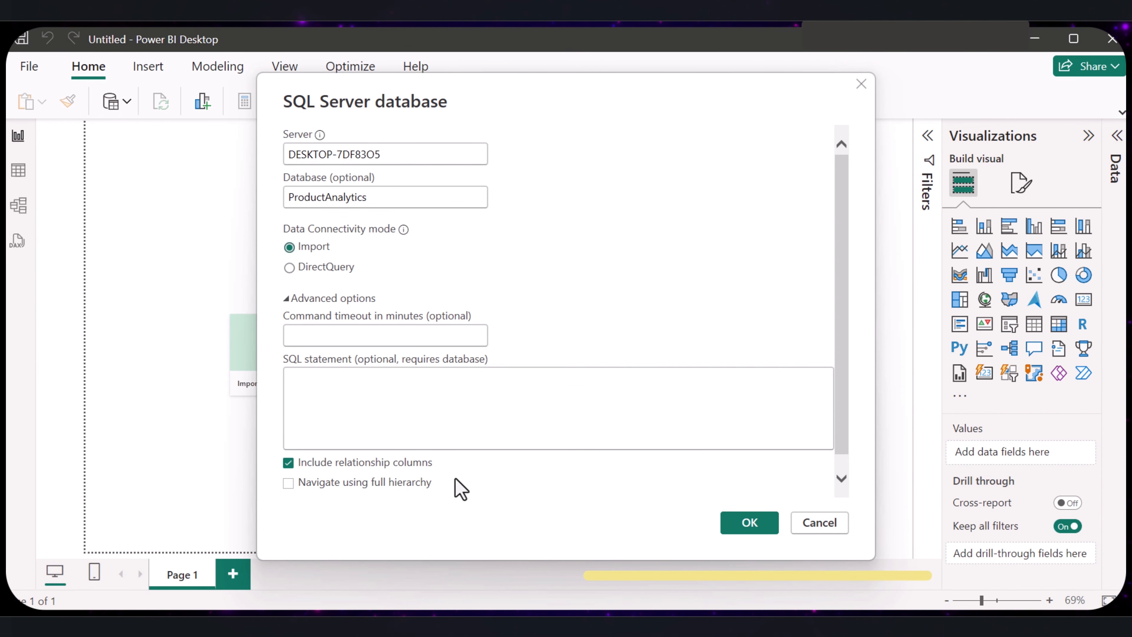
- Paste the copied query as the SQL statement in Power BI Desktop and connect using the current Windows credentials
click(421, 387)
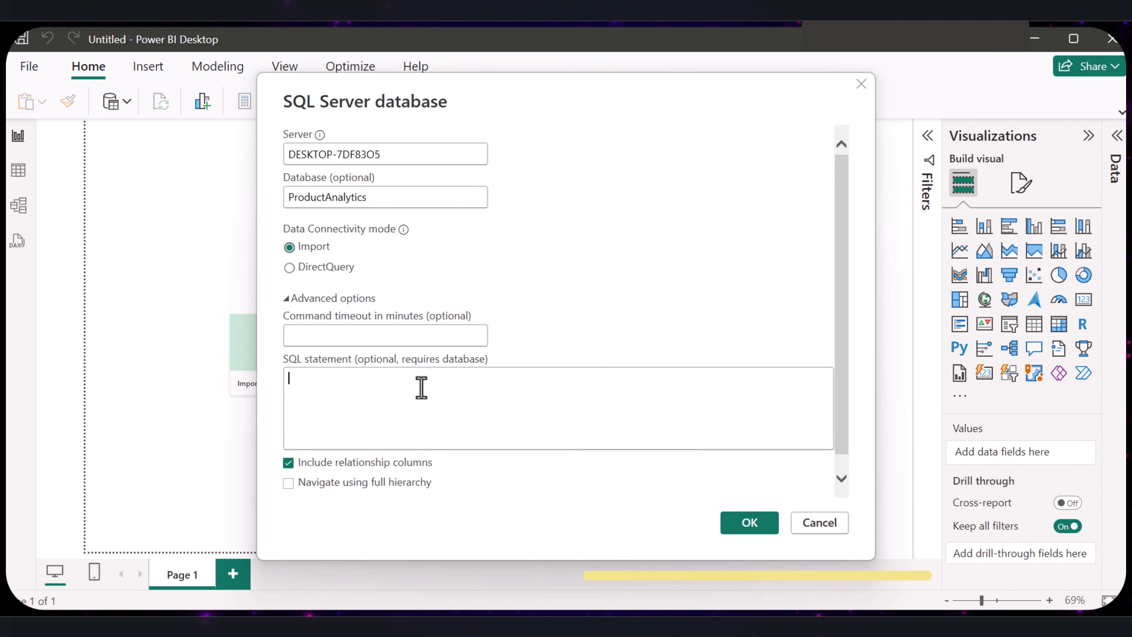
key(ctrl+v)
scroll(606, 427, up, 1)
scroll(607, 429, down, 3)
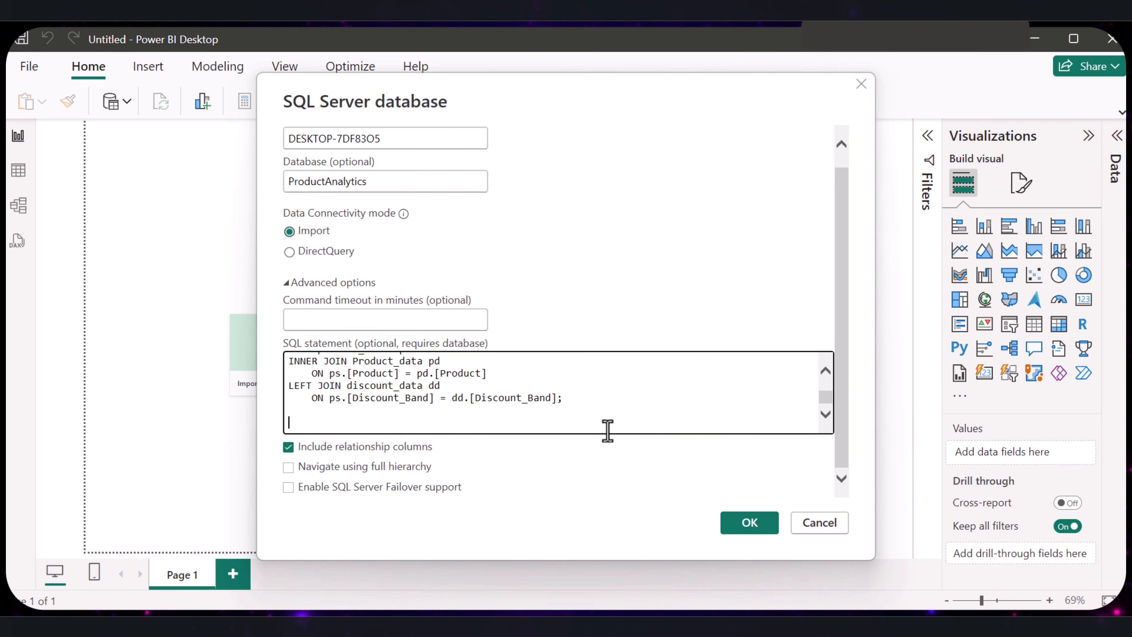
scroll(608, 430, up, 3)
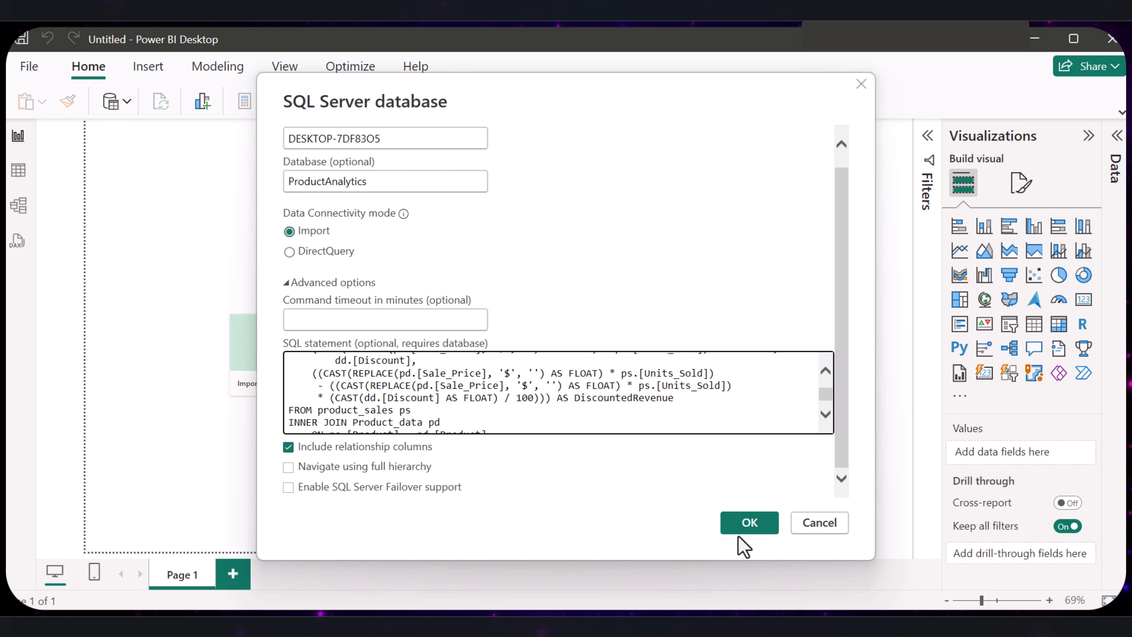
click(741, 529)
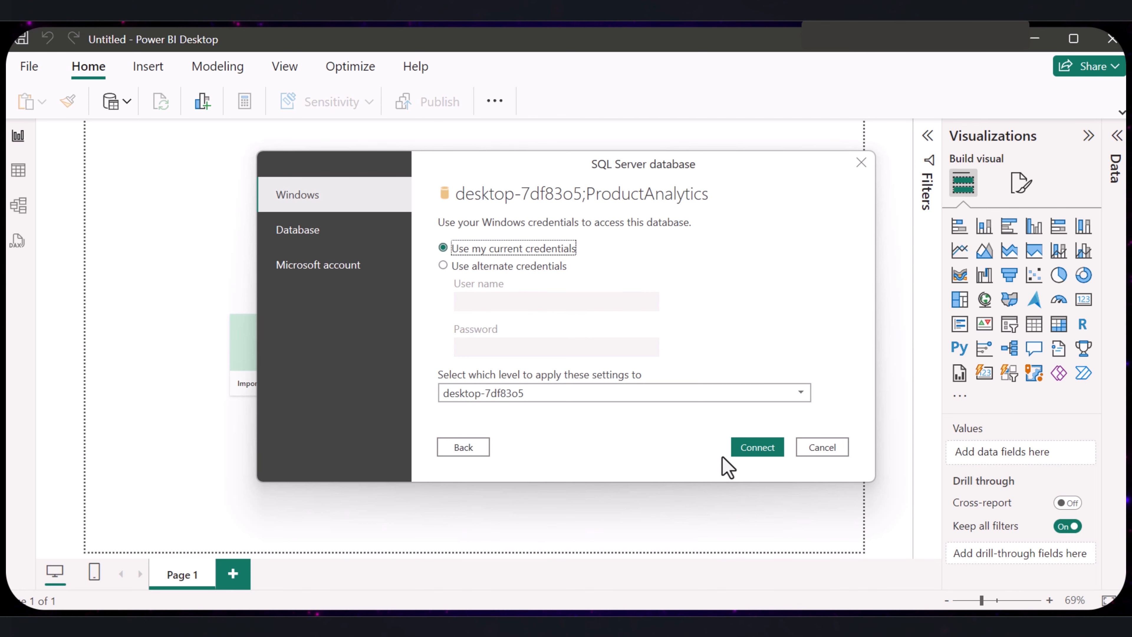
click(744, 447)
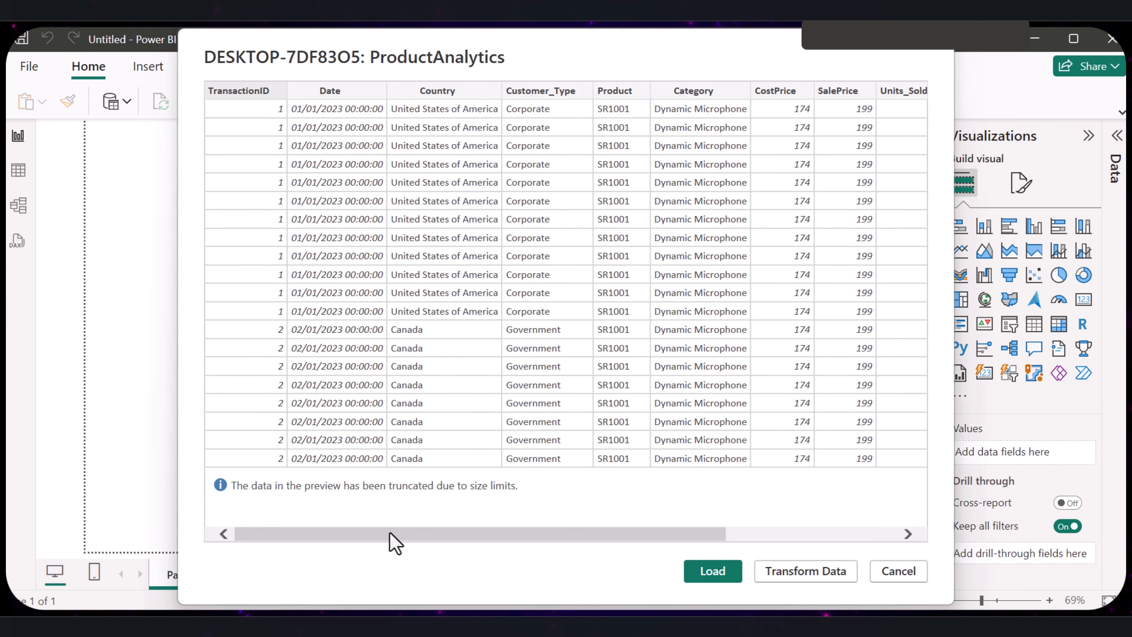
- Check the remaining columns in the ProductAnalytics preview, load the data, and expand the fields of Query1
drag(390, 540, 676, 566)
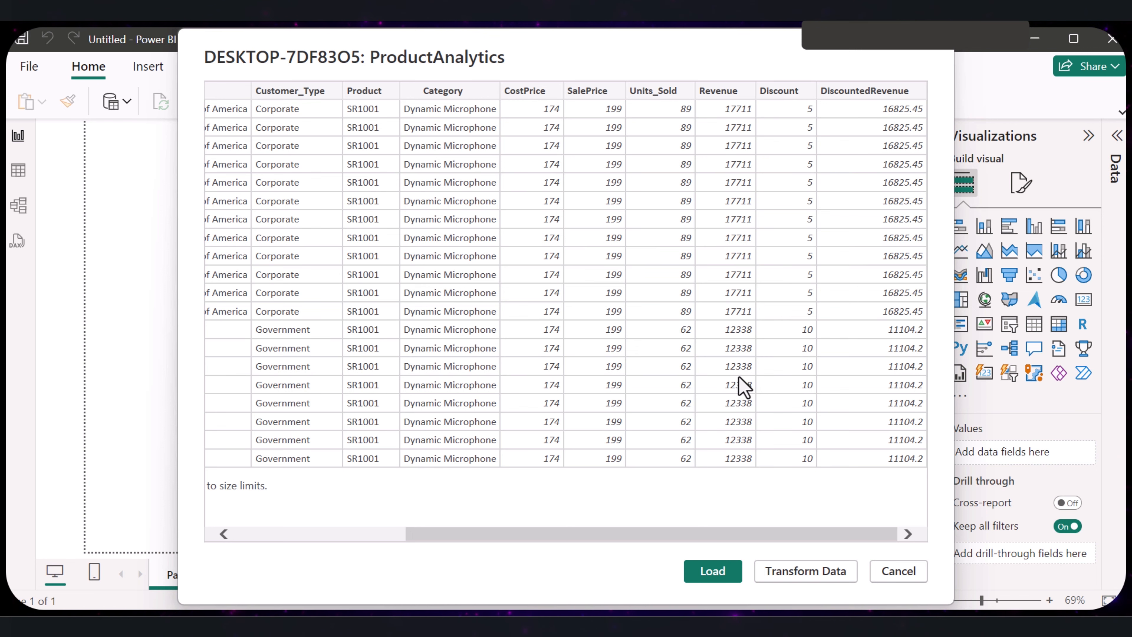
drag(626, 541, 720, 586)
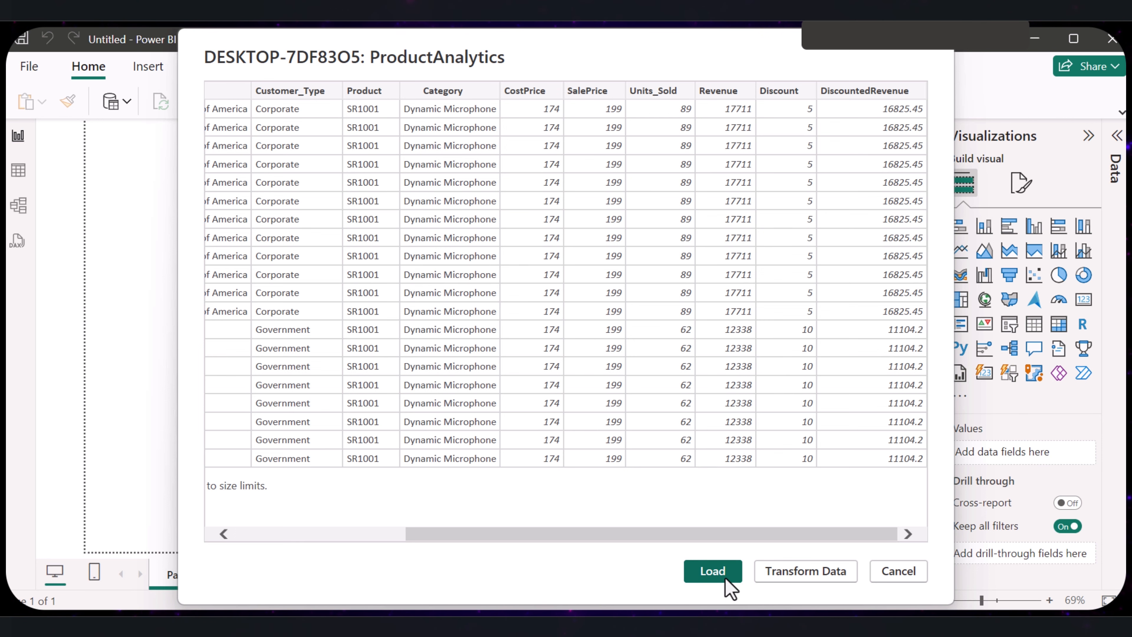
click(725, 584)
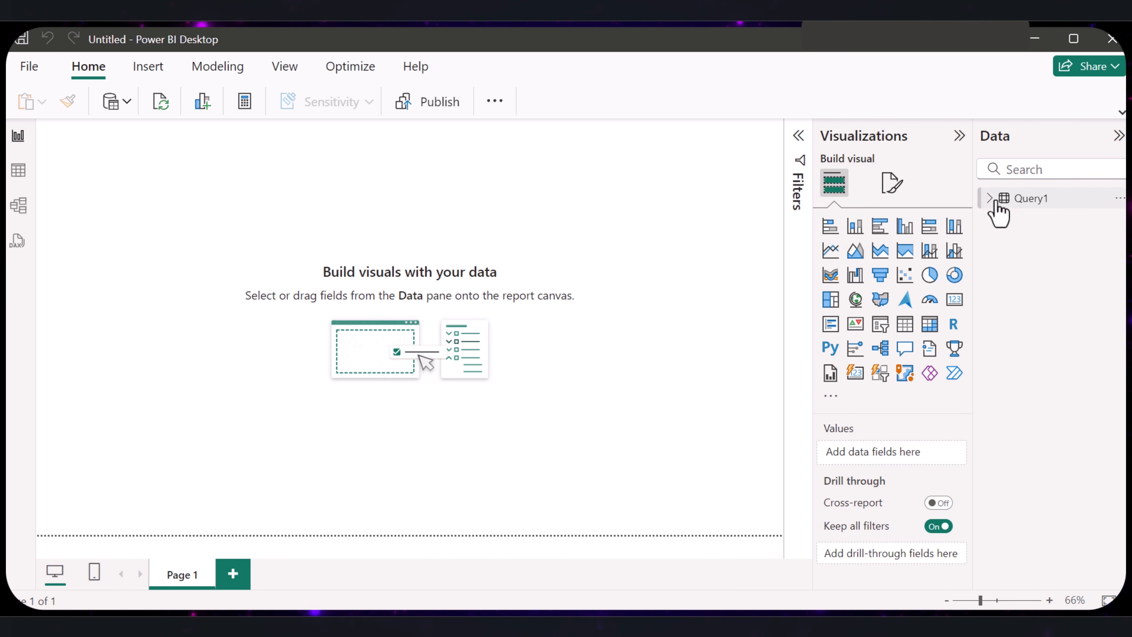
click(992, 198)
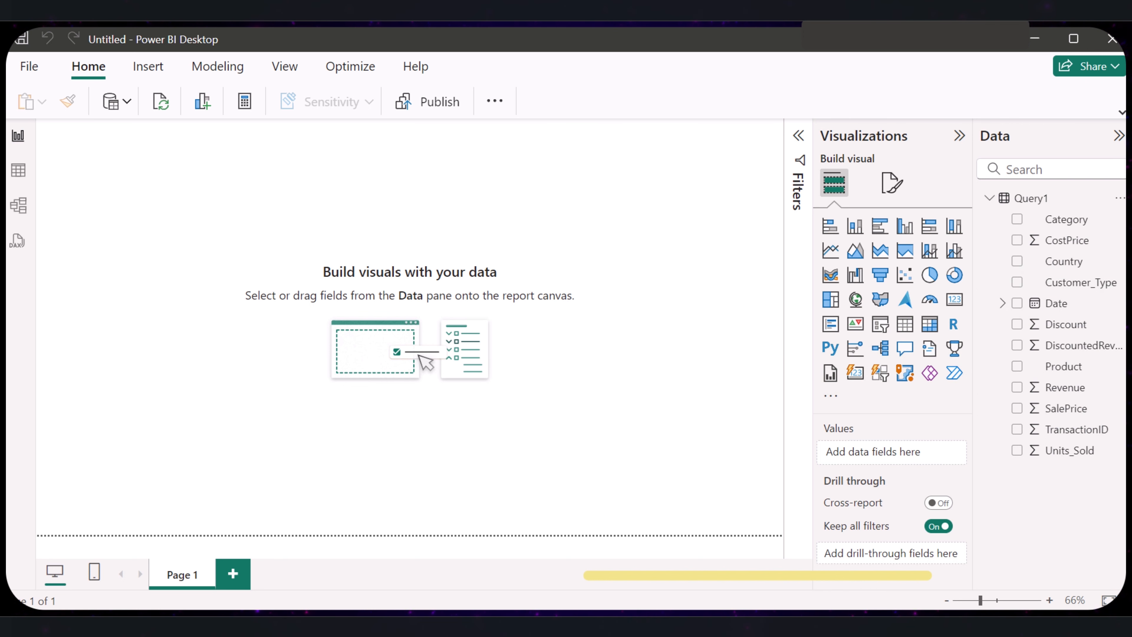
click(764, 624)
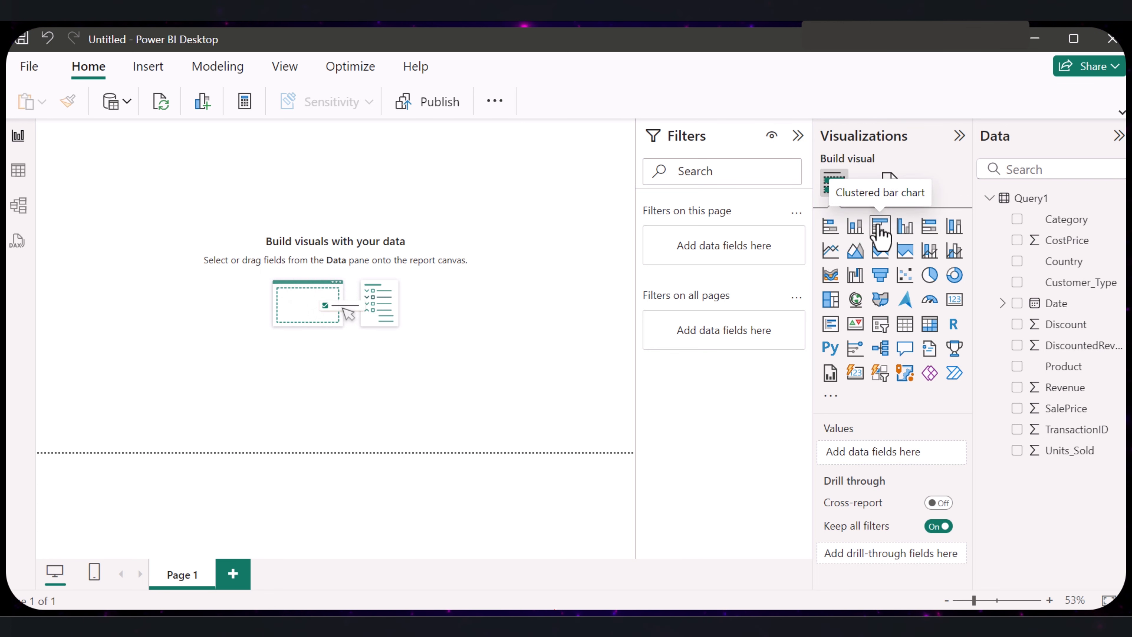
- Add a clustered bar chart with Country on the Y-axis and Revenue on the X-axis
click(880, 232)
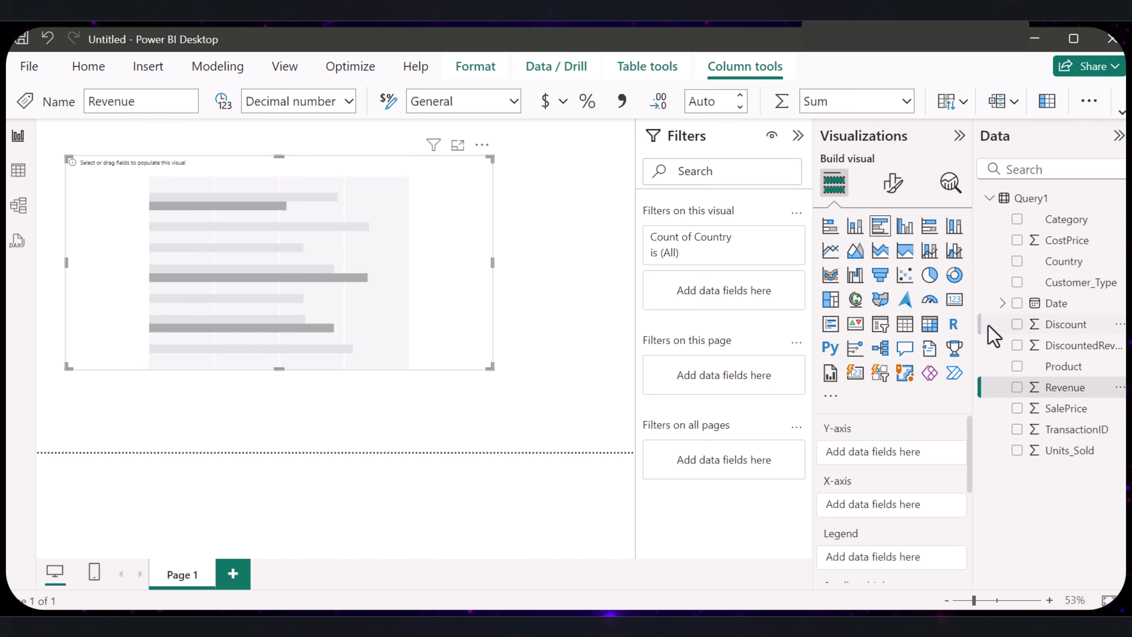
drag(1076, 263, 927, 459)
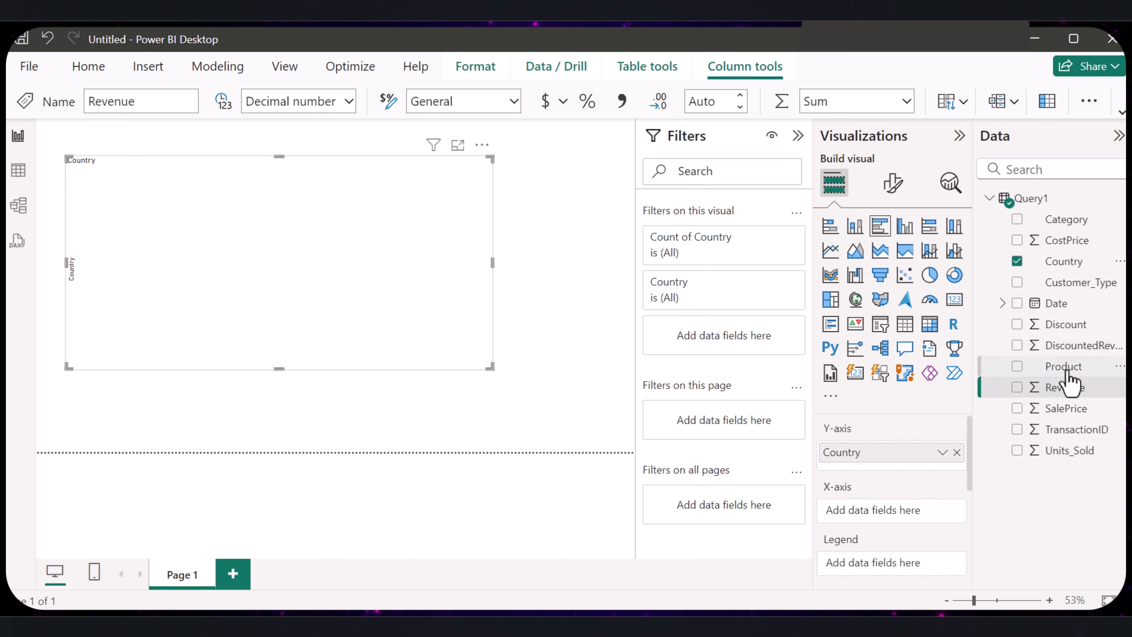
drag(1063, 392, 886, 511)
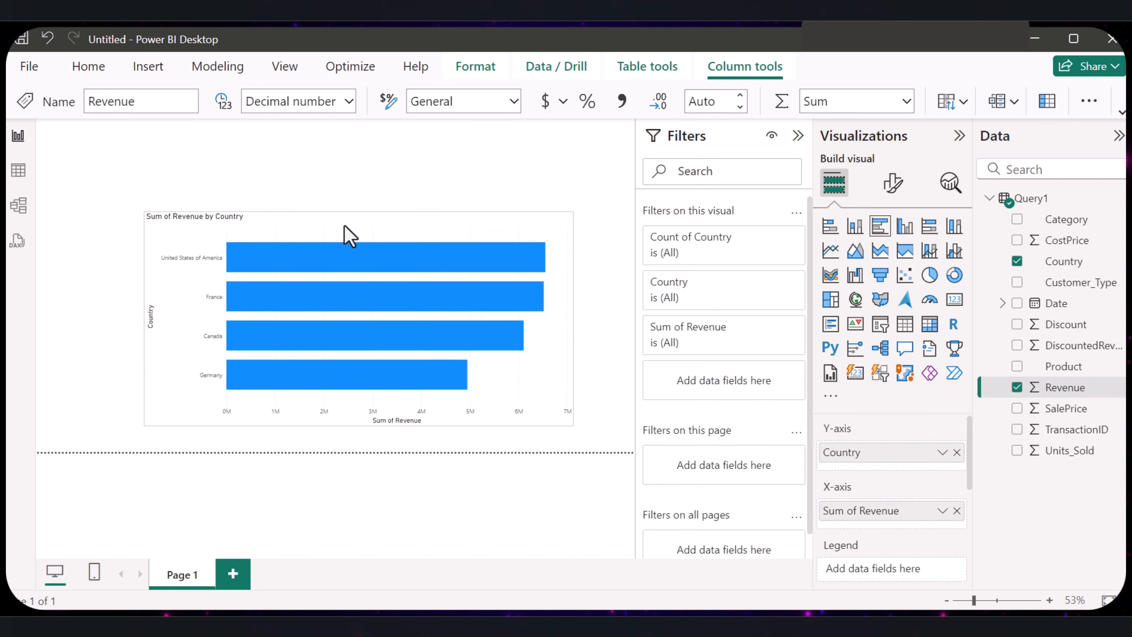
- Reposition the Sum of Revenue by Country chart near the top of the report page and deselect it
click(286, 157)
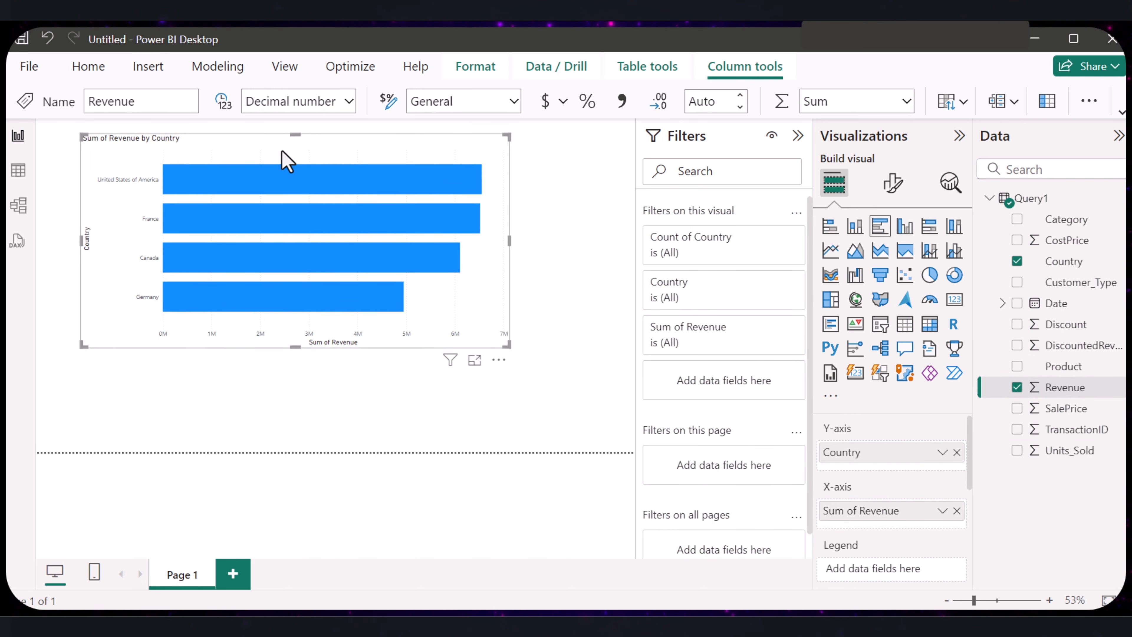
drag(285, 163, 310, 183)
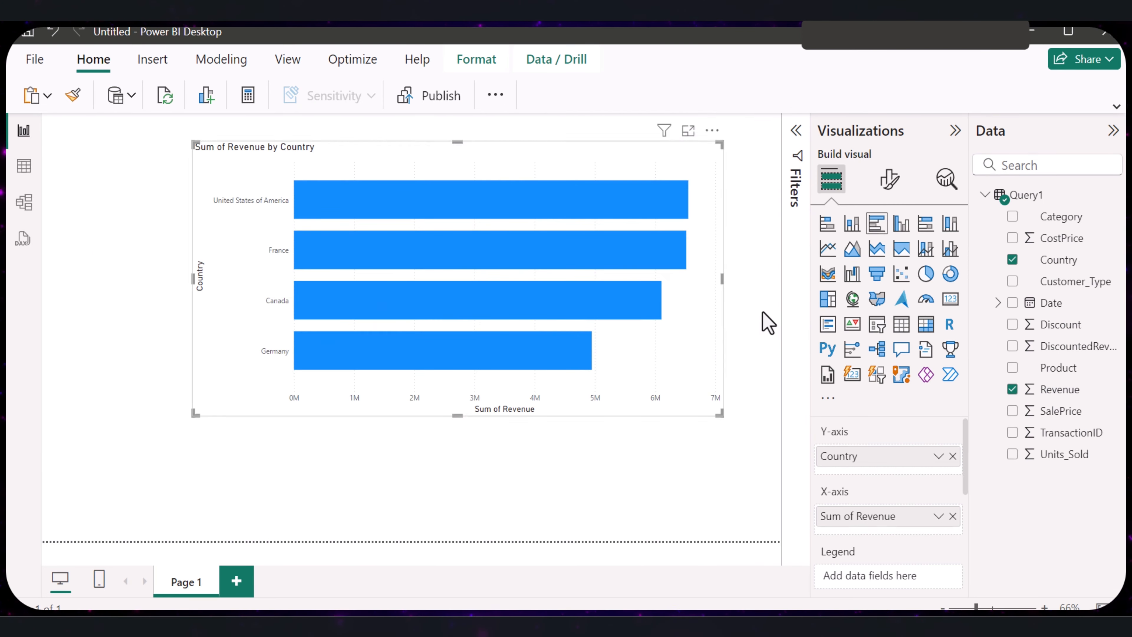
click(665, 465)
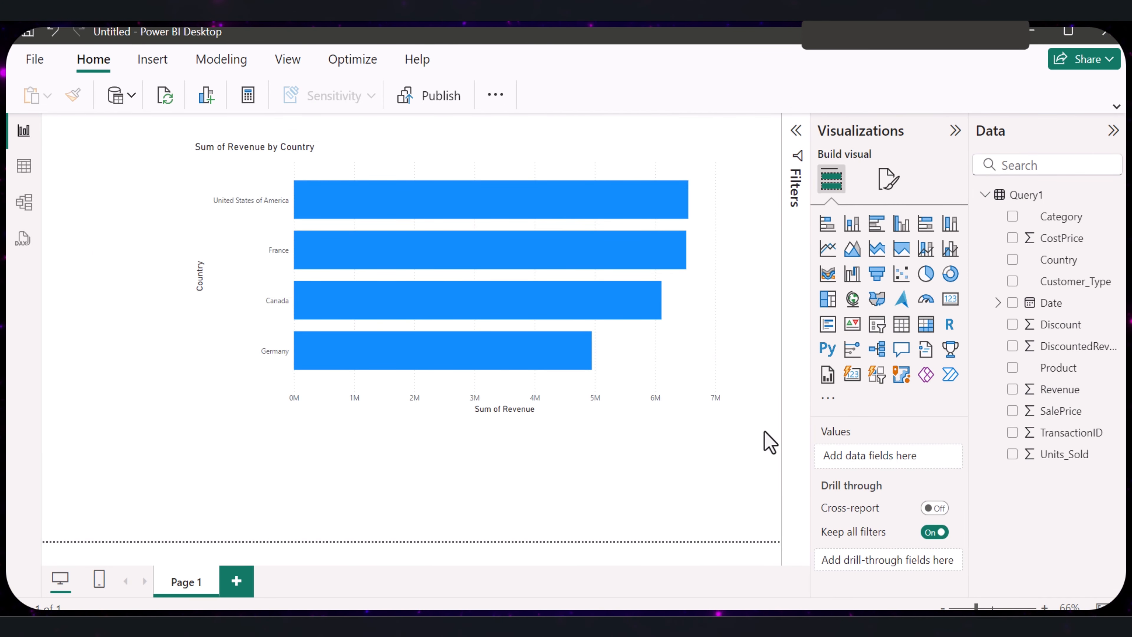
- In the revenue chart's bar formatting, set the colour of the United States of America bar to purple
click(695, 368)
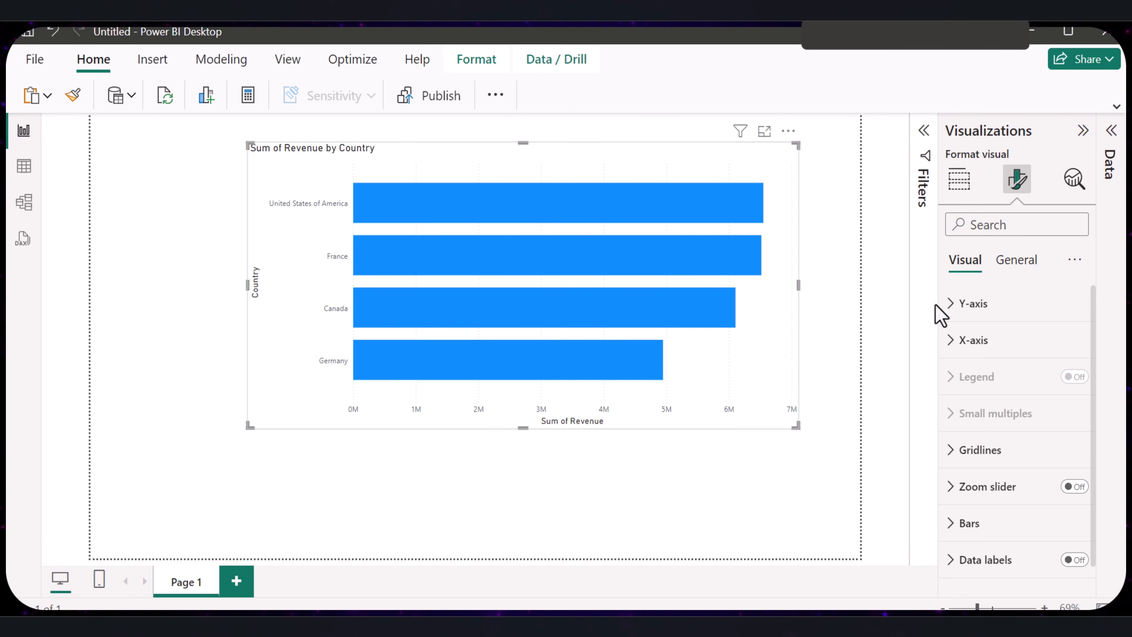
click(1068, 449)
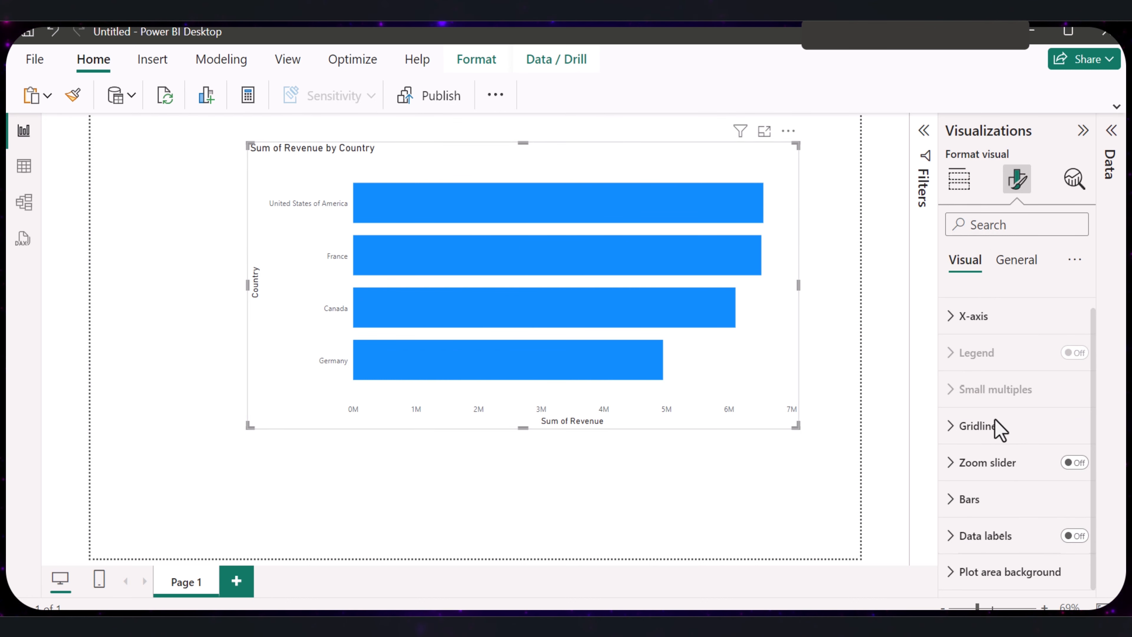
click(965, 502)
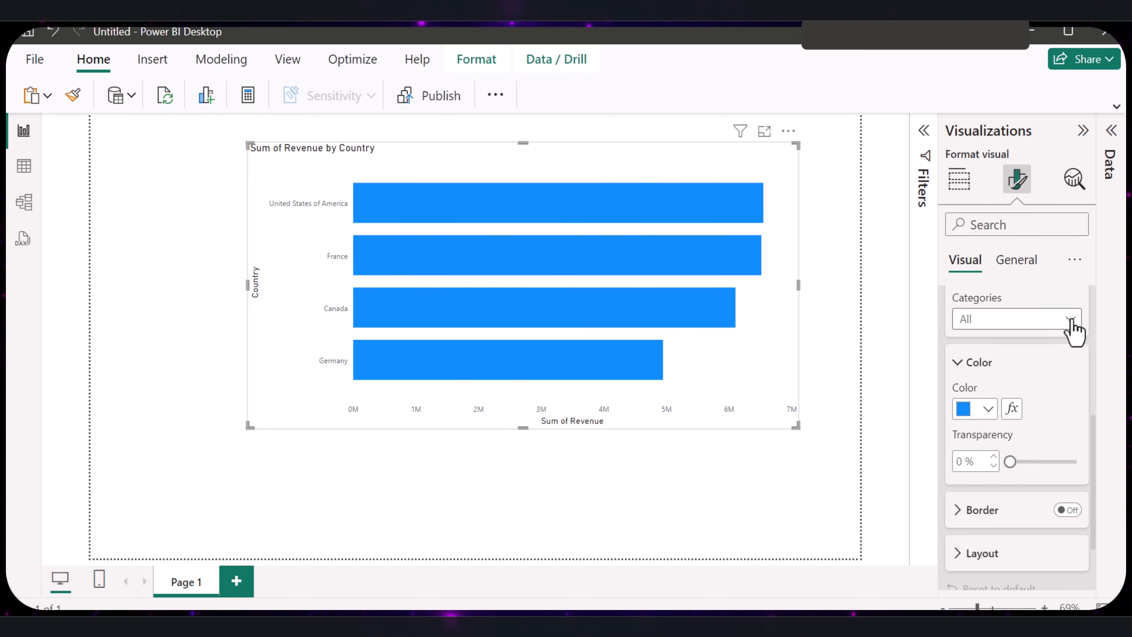
click(1070, 321)
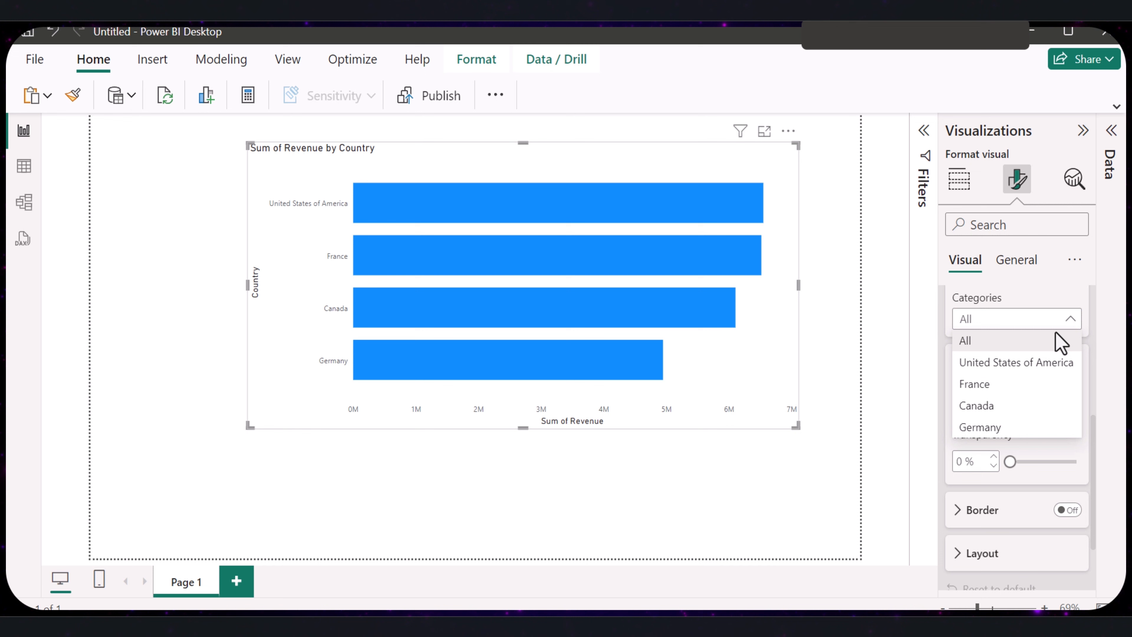
click(1002, 365)
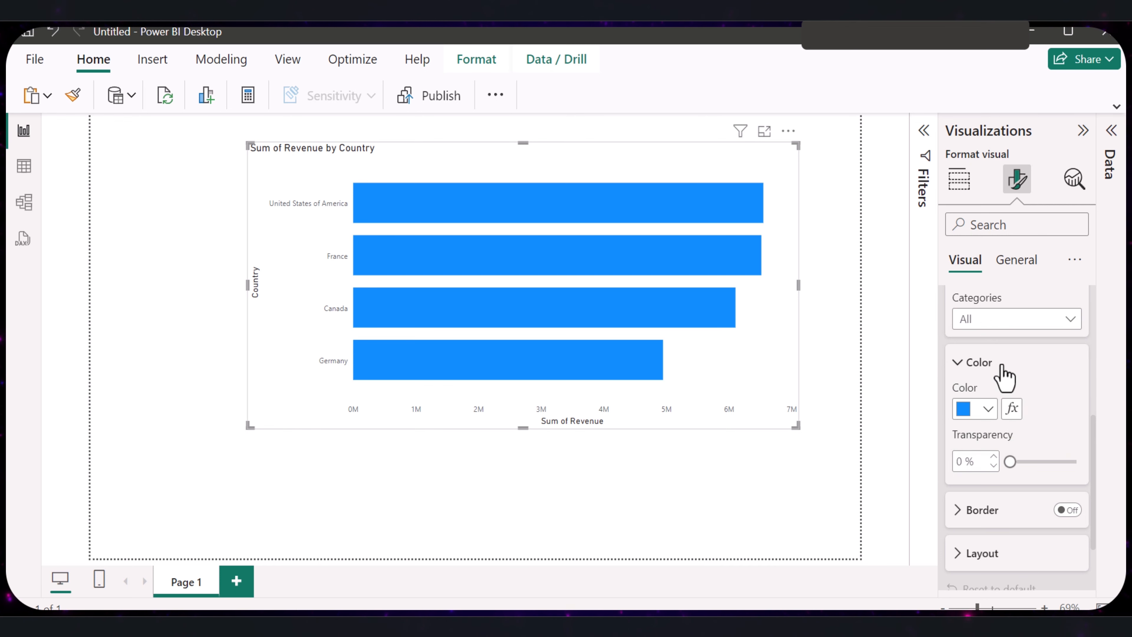
click(987, 411)
click(981, 329)
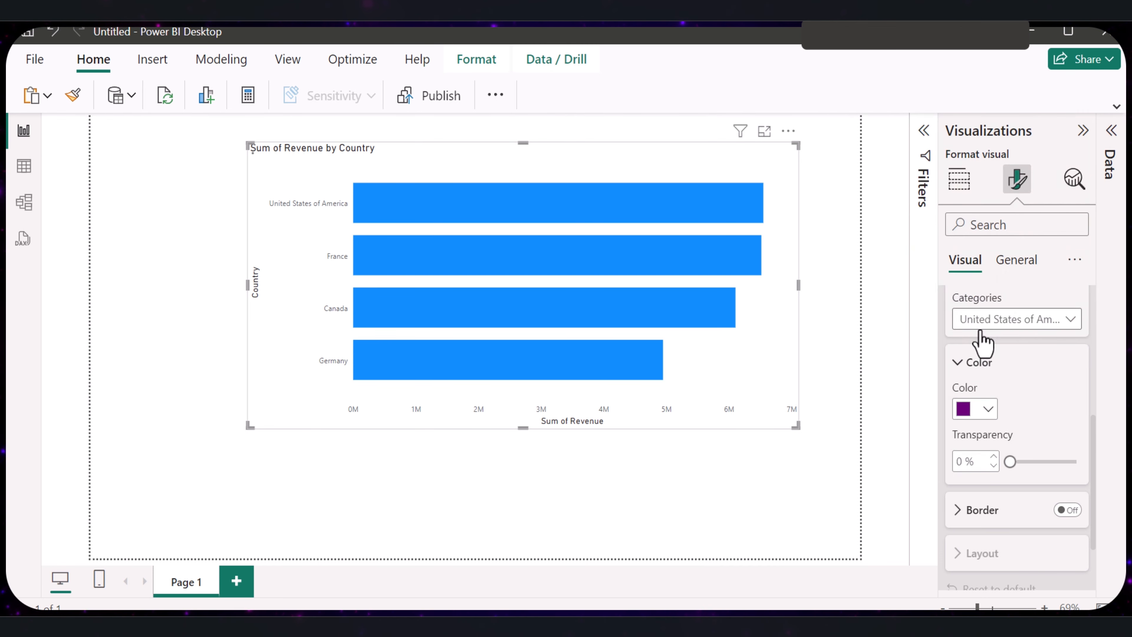
- Set the France bar to orange, the Canada bar to dark red and the Germany bar to yellow
click(1031, 331)
click(992, 397)
click(989, 409)
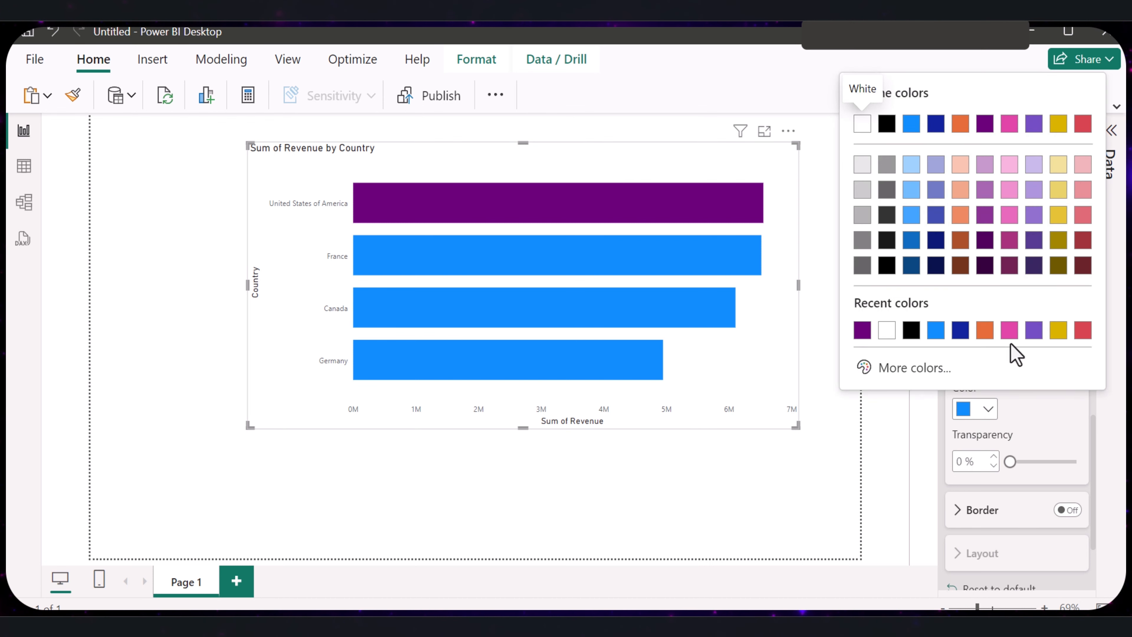
click(961, 123)
click(1006, 326)
click(988, 404)
click(989, 409)
click(1083, 258)
click(1007, 320)
click(986, 424)
click(988, 408)
click(1058, 227)
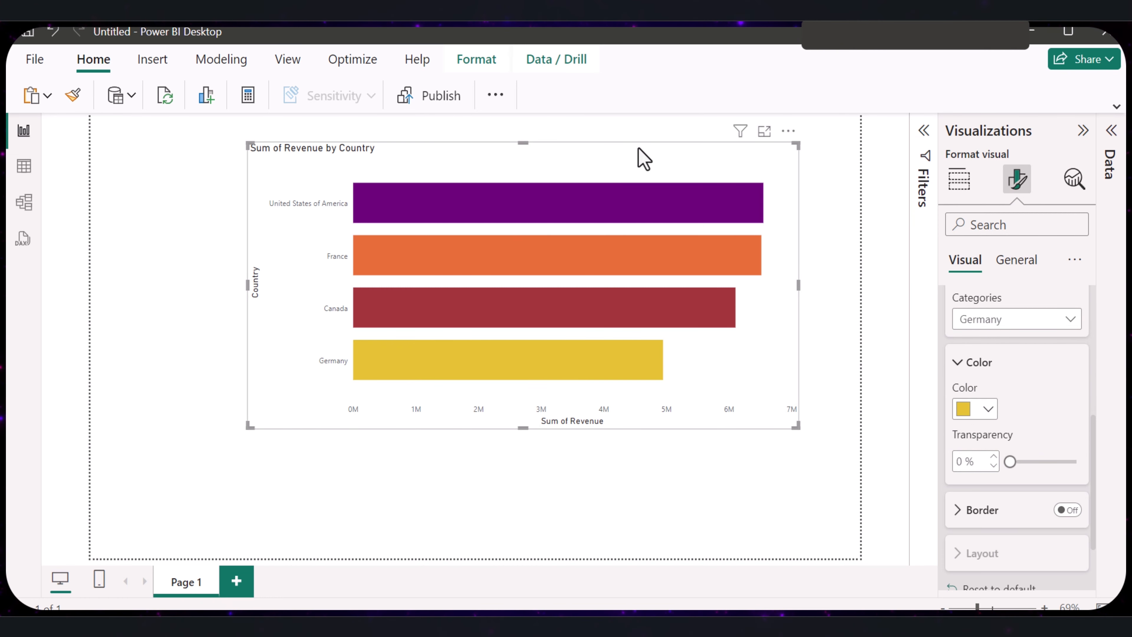
- Shift the bar chart slightly down on the page and change its title text to "Revenue by Country"
drag(628, 172, 604, 192)
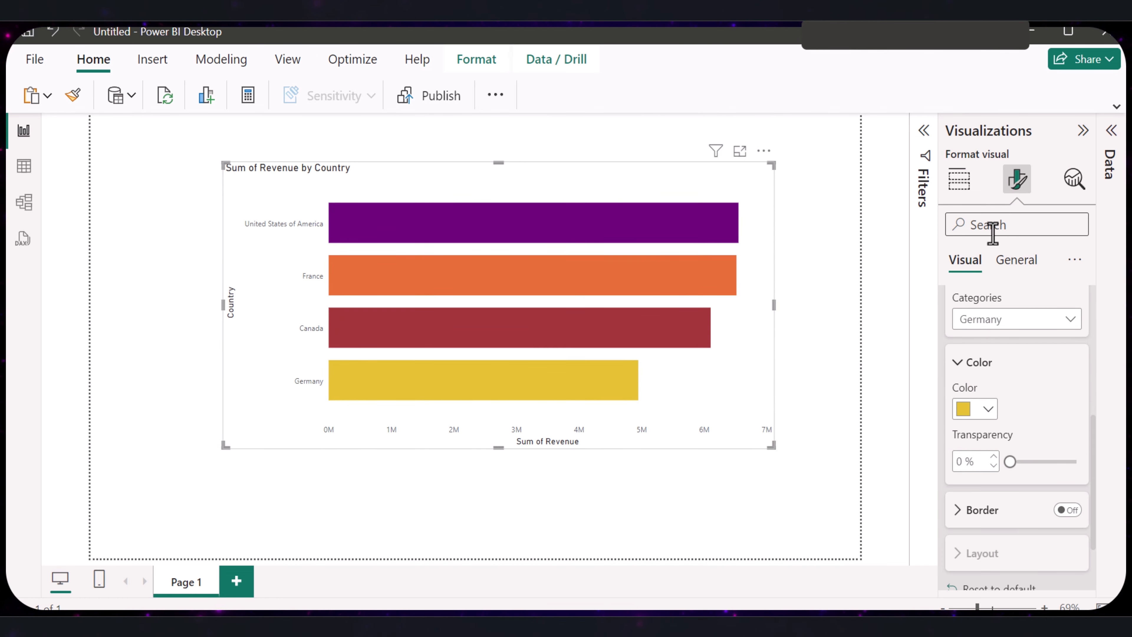
click(1000, 265)
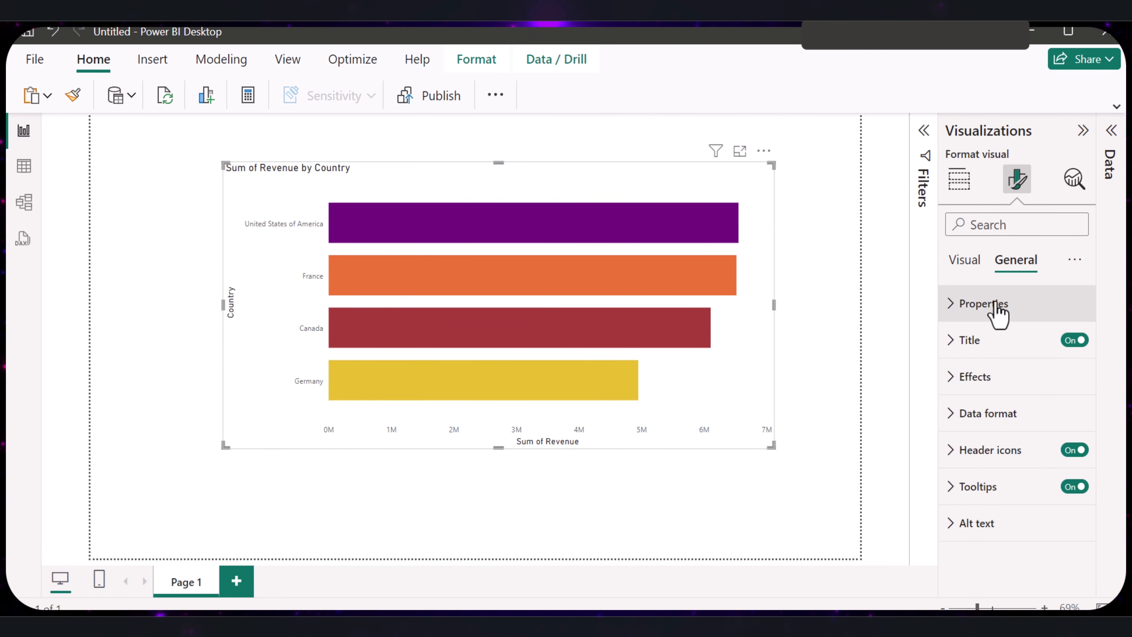
click(952, 343)
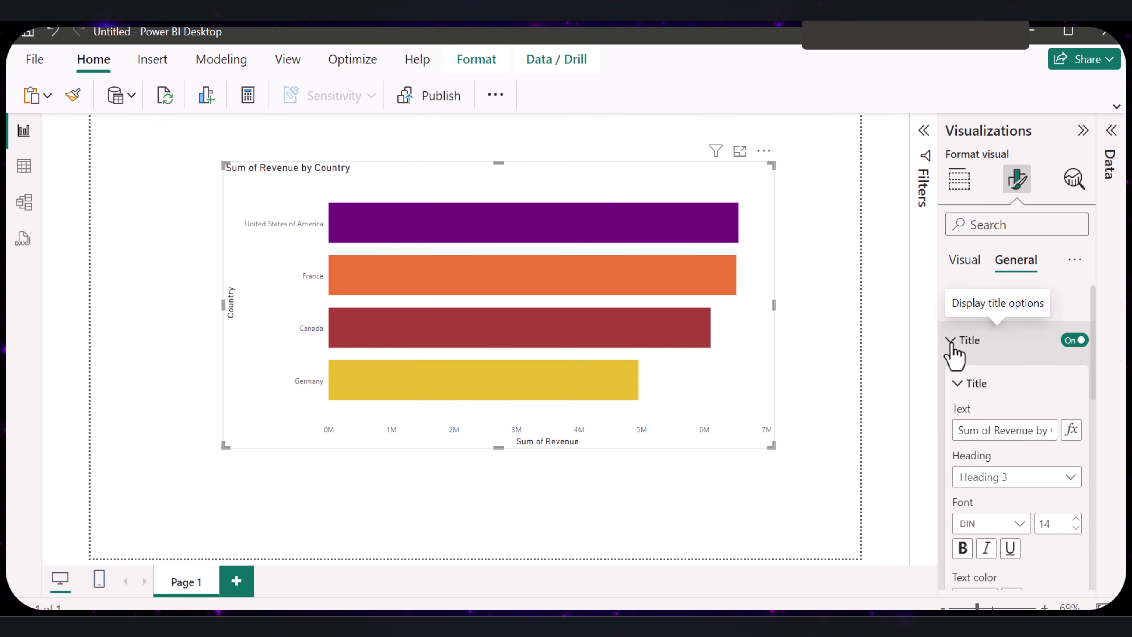
click(995, 431)
key(BackSpace)
key(BackSpace)
key(BackSpace)
key(BackSpace)
key(BackSpace)
key(BackSpace)
key(BackSpace)
scroll(981, 458, down, 2)
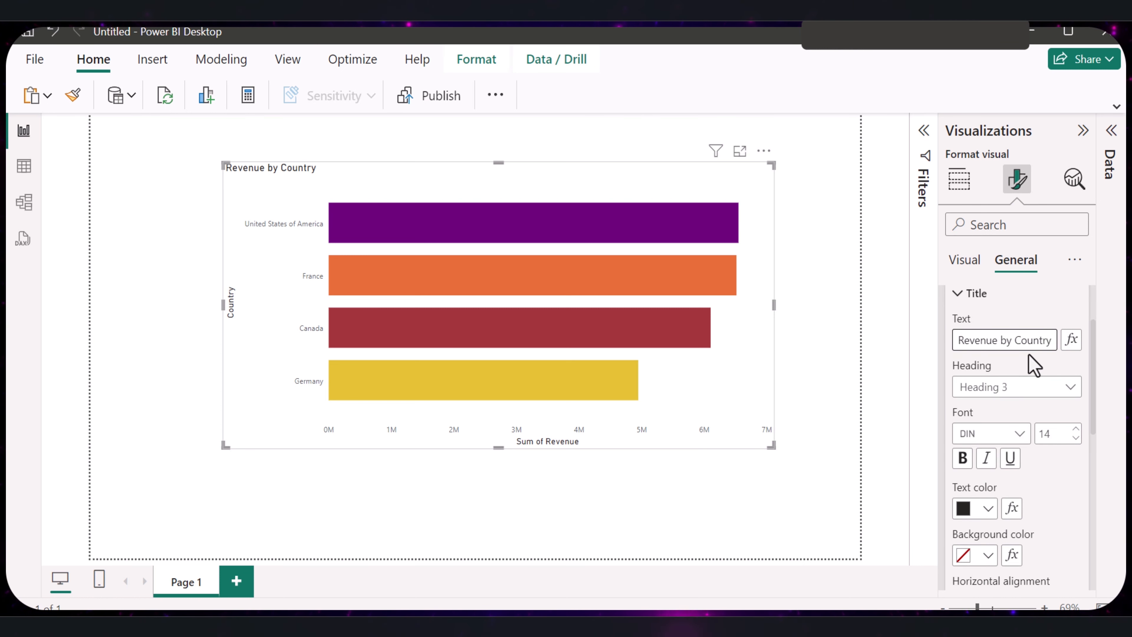
- Make the Revenue by Country title bold, centre it horizontally and increase its font size
click(962, 458)
scroll(969, 464, down, 3)
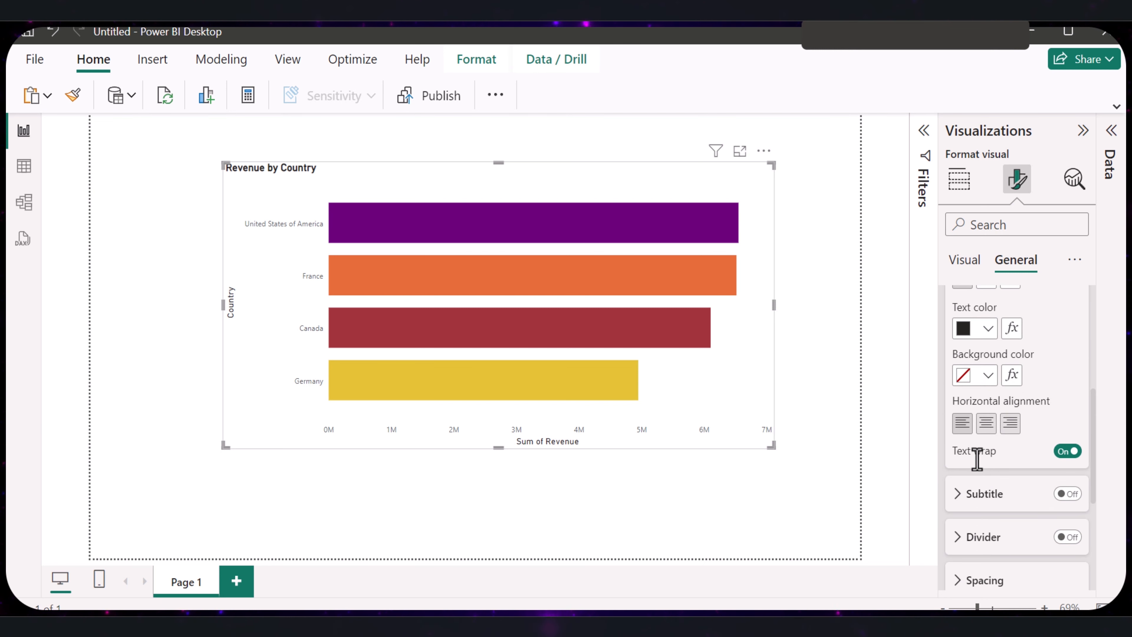
click(986, 423)
scroll(1025, 463, up, 2)
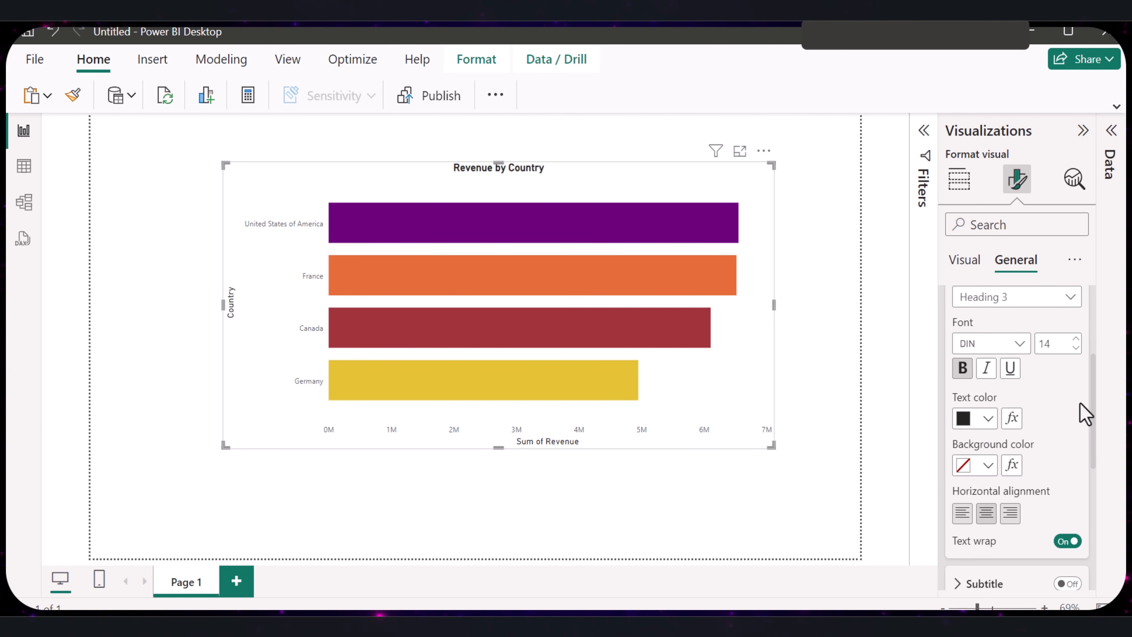
click(1072, 340)
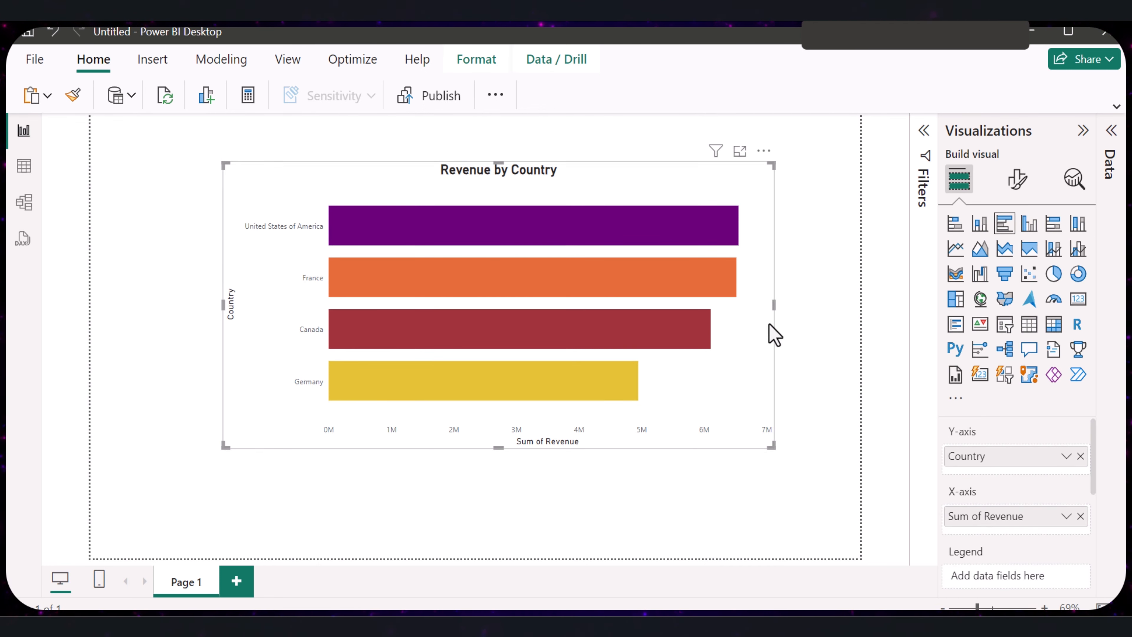
- Shrink the Revenue by Country chart into the upper-left corner of the page and turn off its Y-axis title
drag(773, 304, 614, 306)
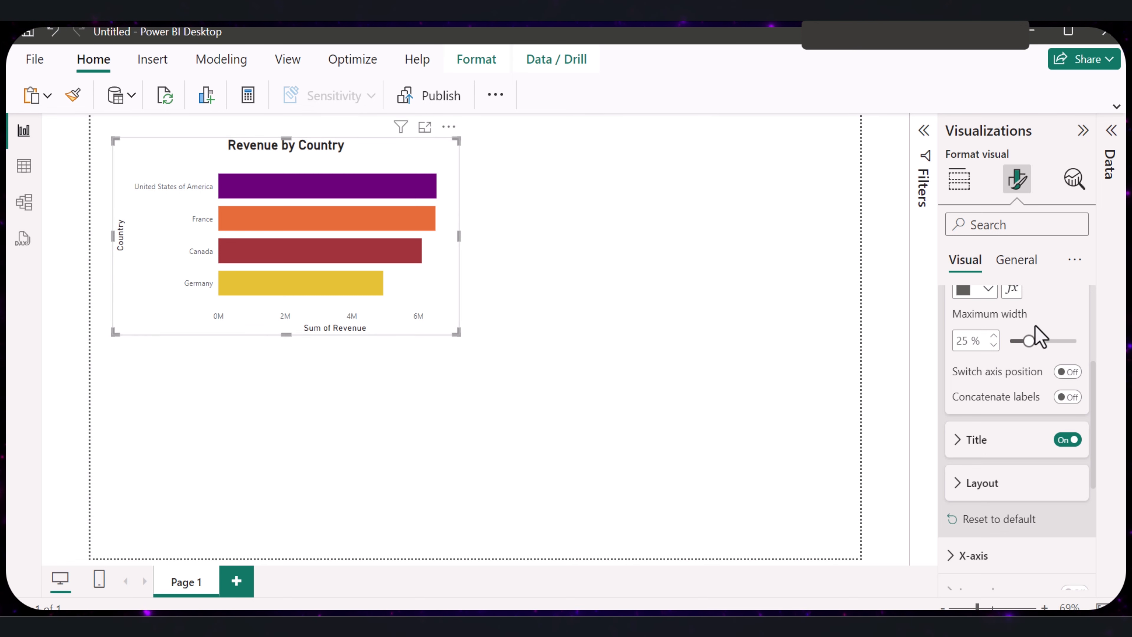
scroll(1029, 348, up, 4)
scroll(1024, 370, down, 4)
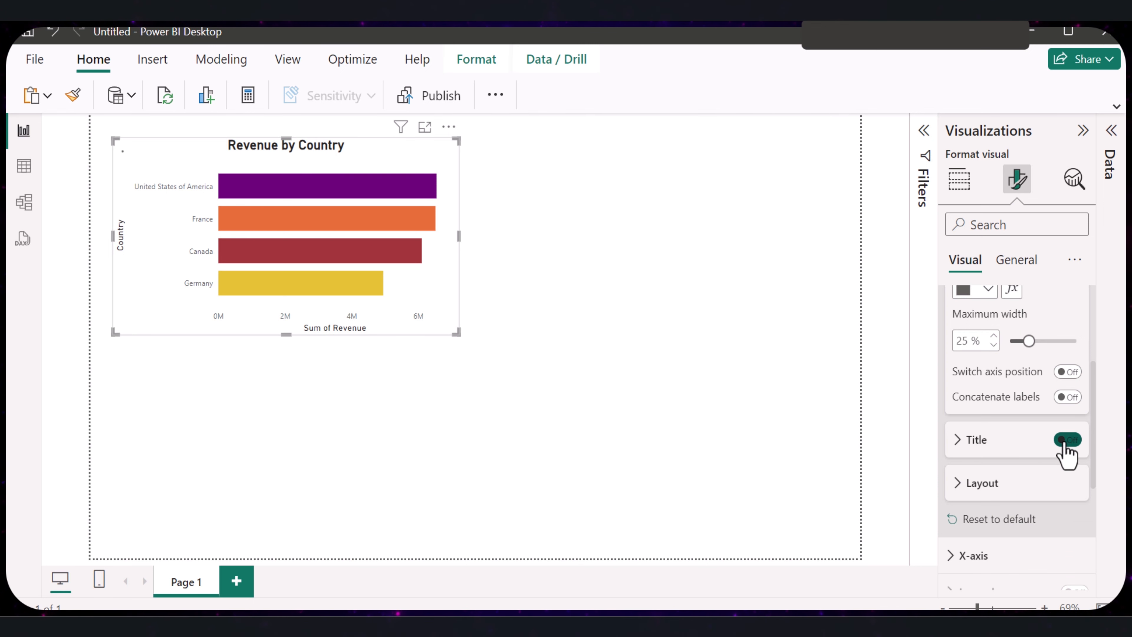
scroll(1012, 422, up, 5)
click(950, 305)
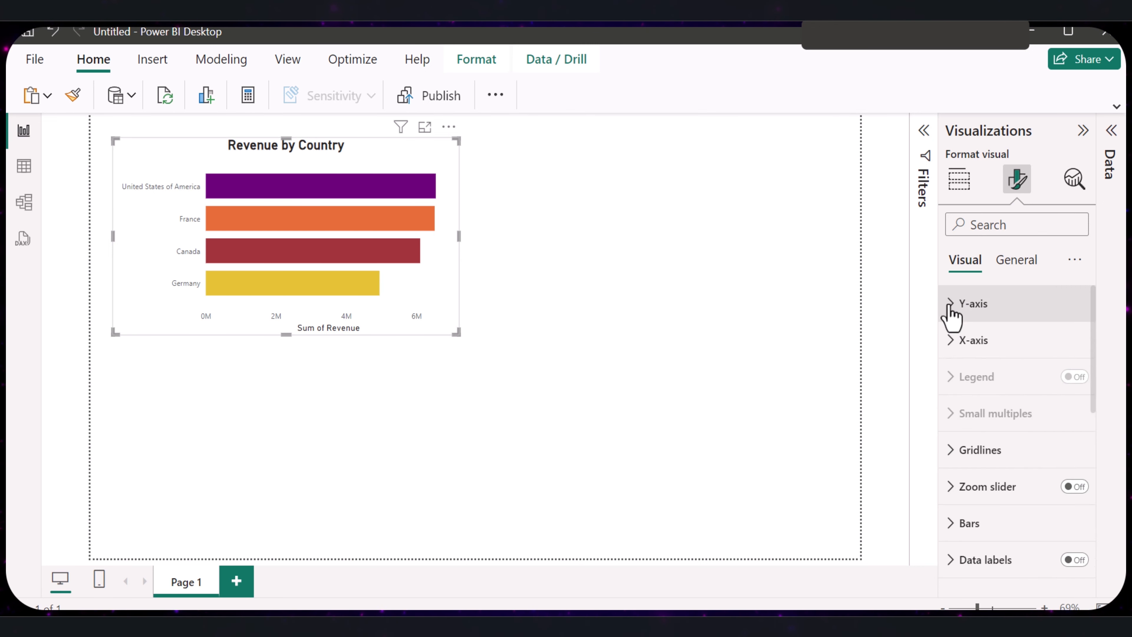
- Turn off the X-axis title of the Revenue by Country chart and deselect the chart
click(956, 341)
scroll(1020, 446, down, 2)
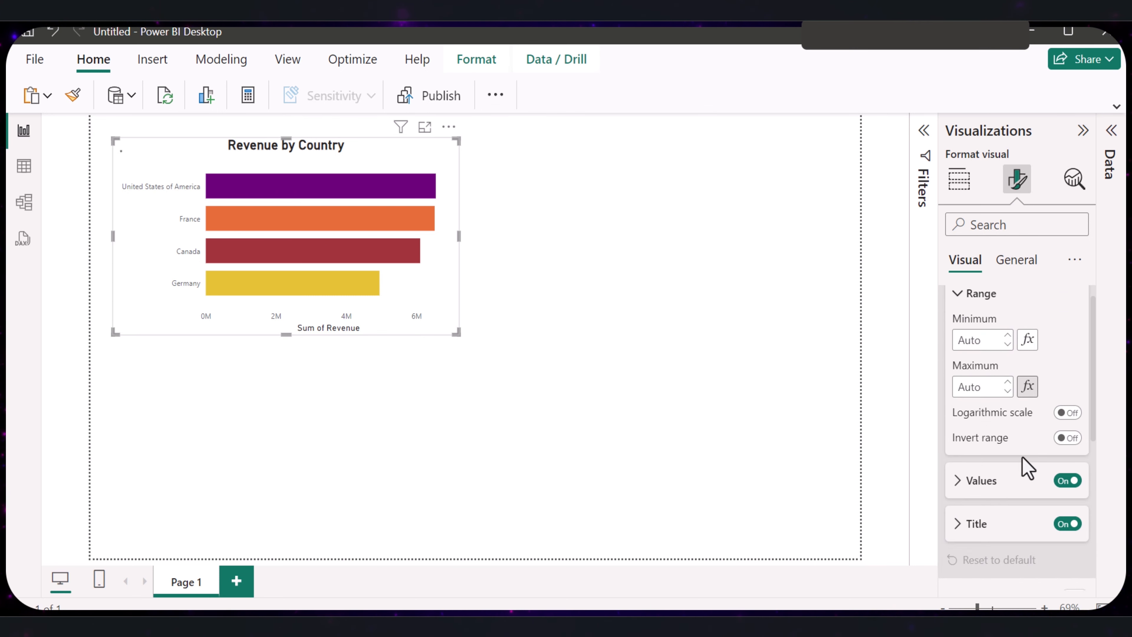
click(1066, 532)
click(667, 484)
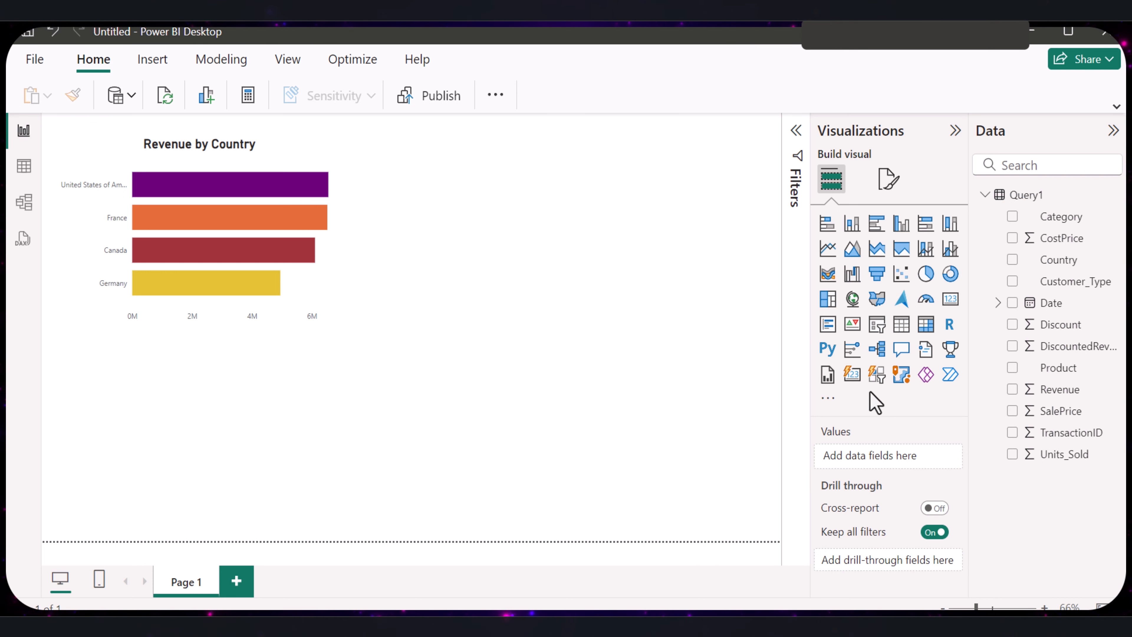
- Add a card visual on the page area right of the bar chart and fill it with the Revenue field
click(1075, 308)
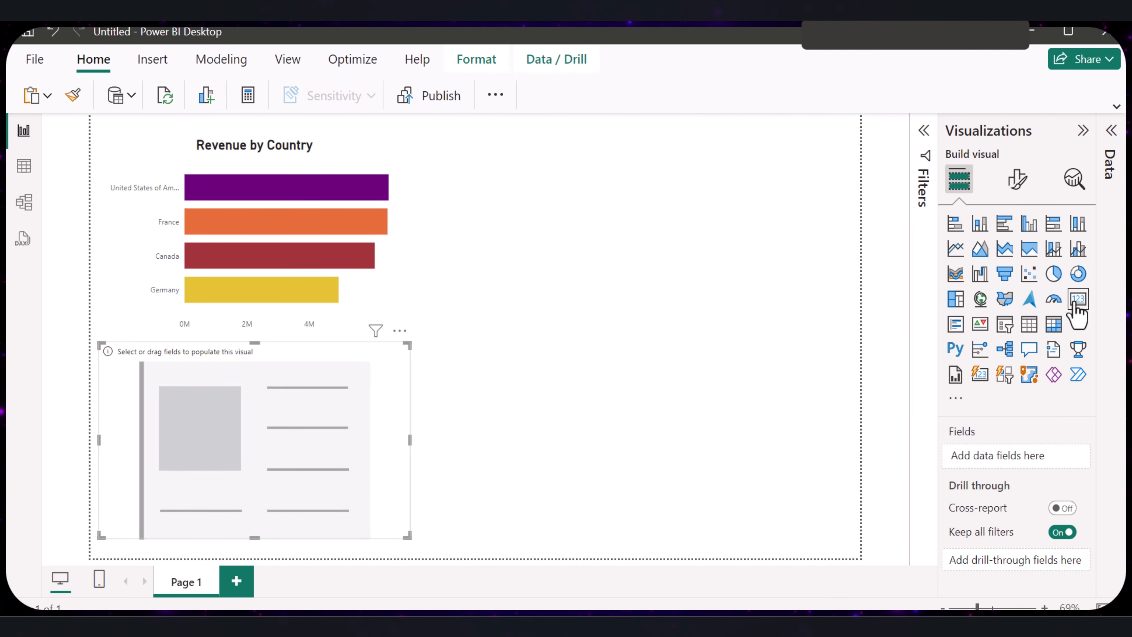
drag(384, 363, 770, 238)
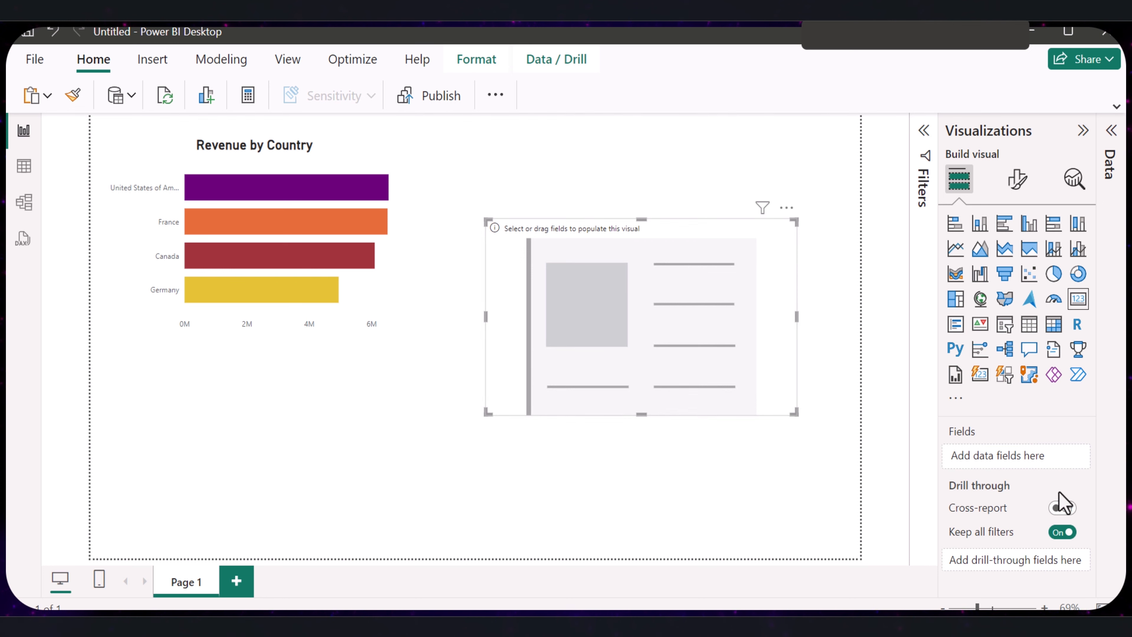
click(1085, 130)
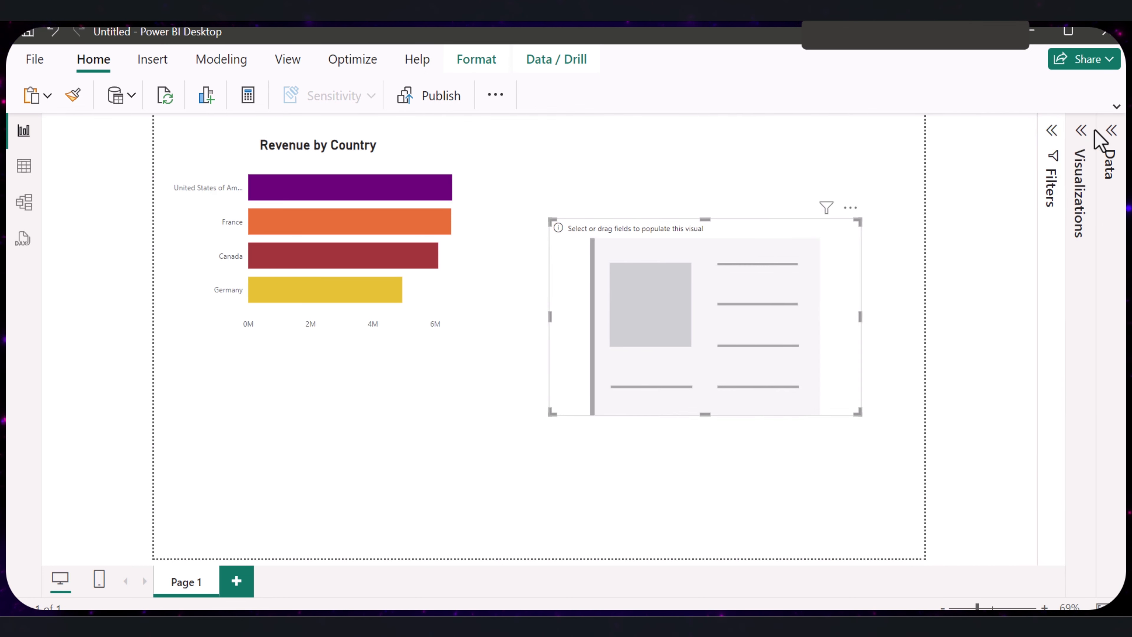
click(1110, 136)
drag(1060, 389, 662, 341)
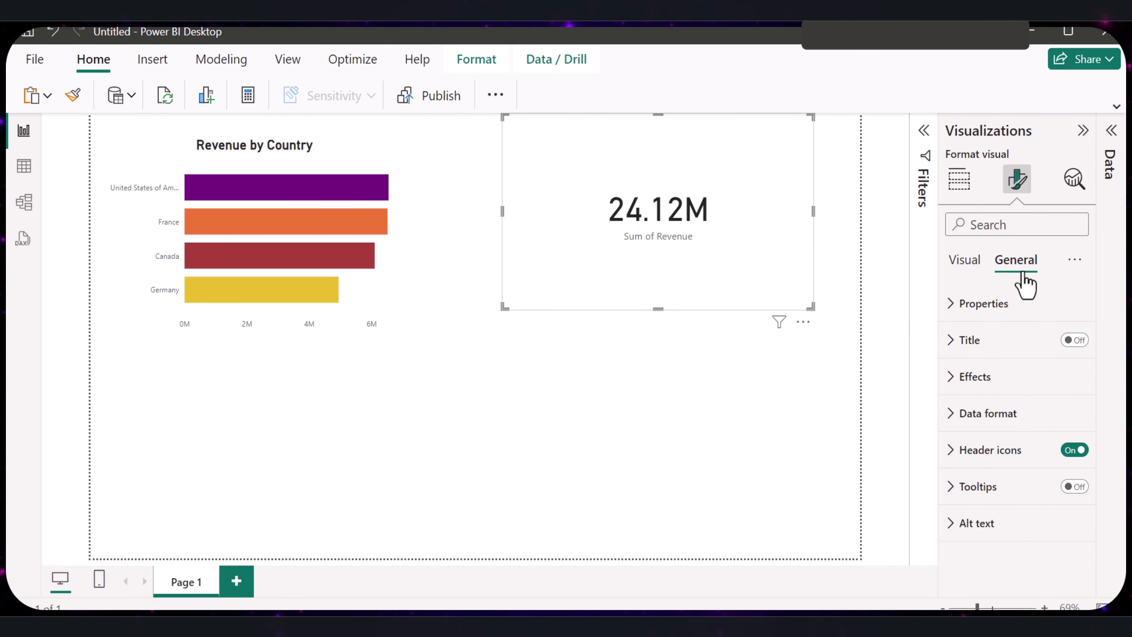
- Turn on the revenue card's title and set its text to "Total Revenue"
click(1074, 340)
click(963, 341)
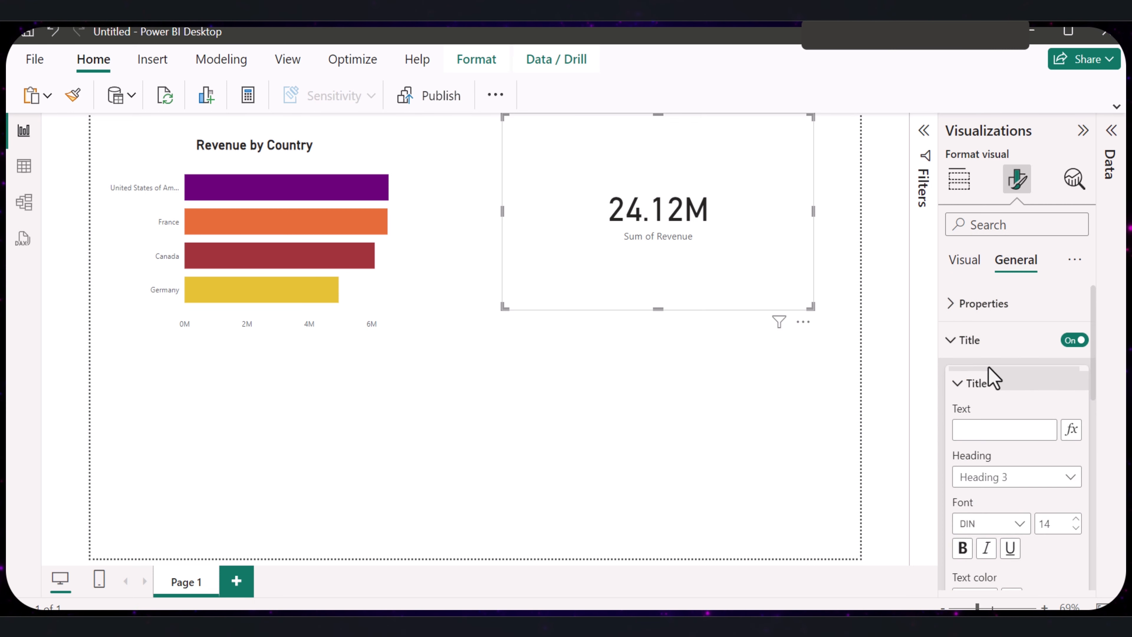
click(994, 429)
text(Total Revenue)
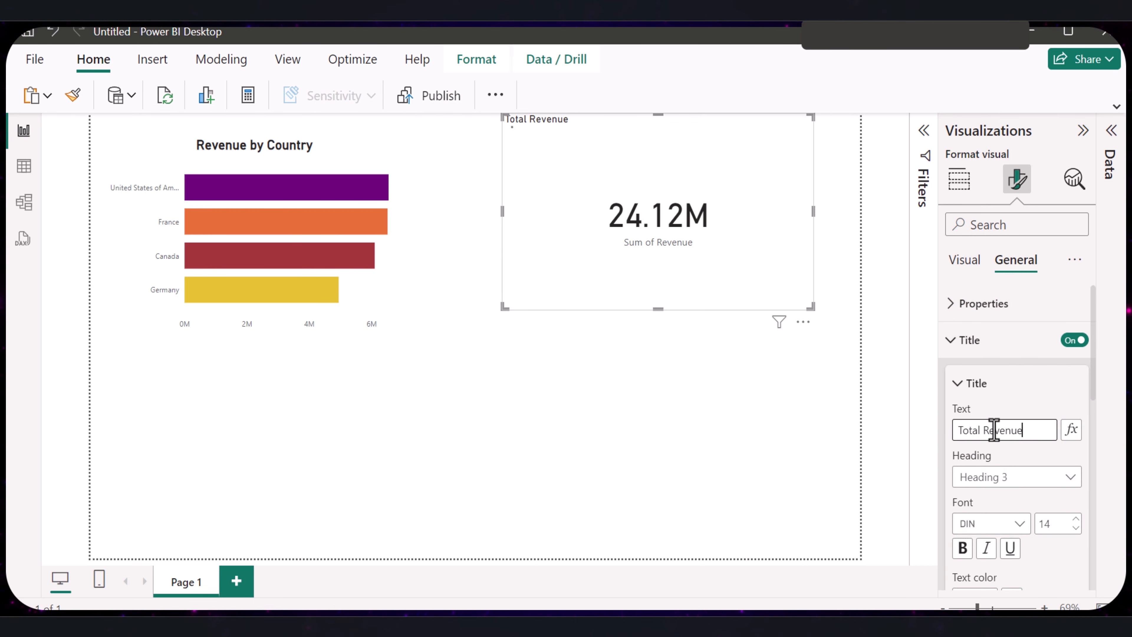
- Make the Total Revenue card title bold, increase its font size and centre it horizontally
click(962, 548)
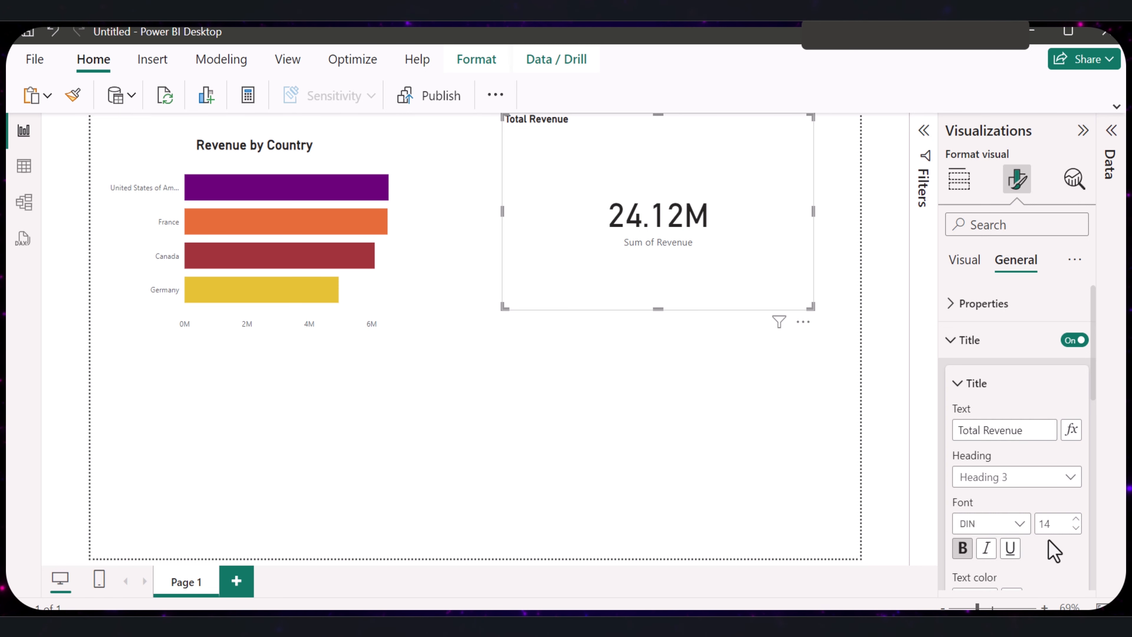
click(1074, 519)
scroll(1071, 530, down, 4)
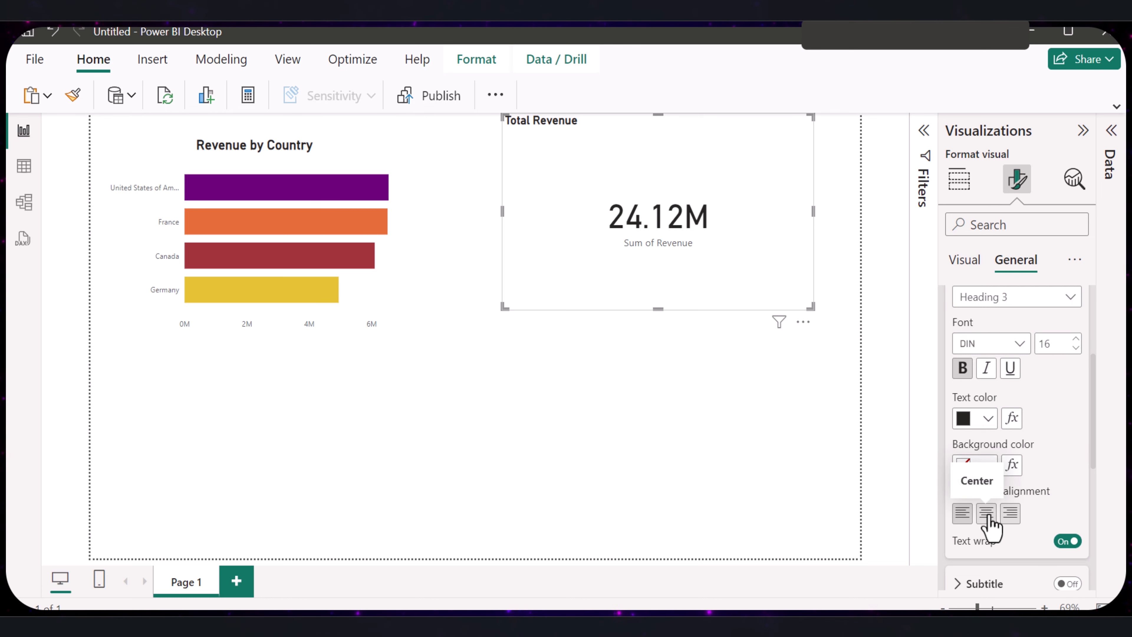
click(986, 516)
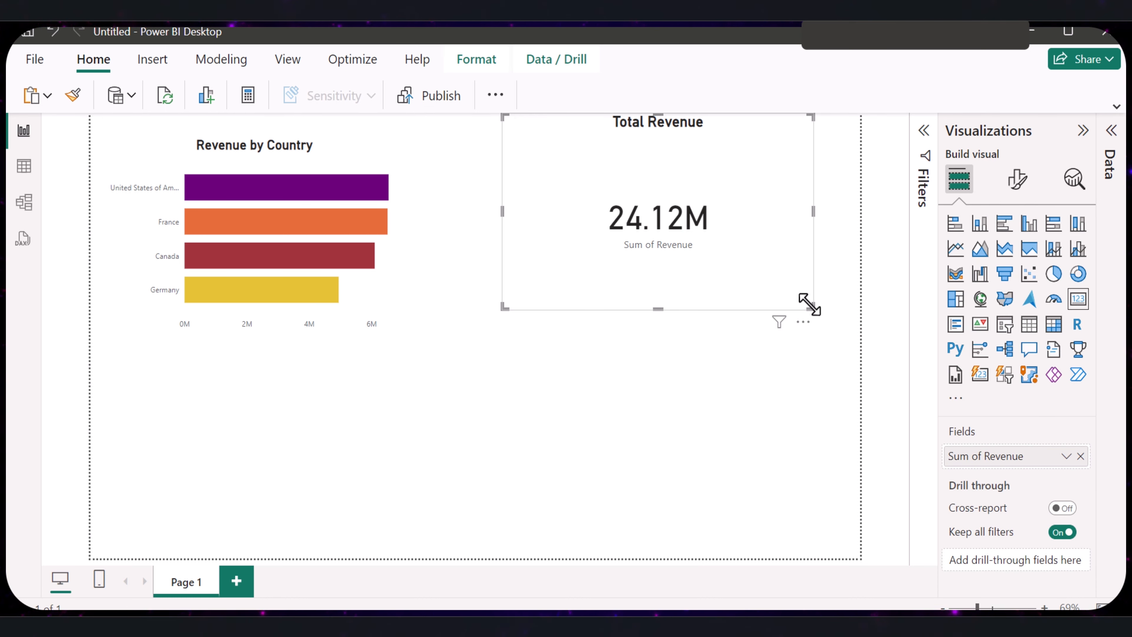
- Shrink the Total Revenue card to fit closely around its contents and duplicate it
drag(809, 305, 670, 197)
right_click(580, 148)
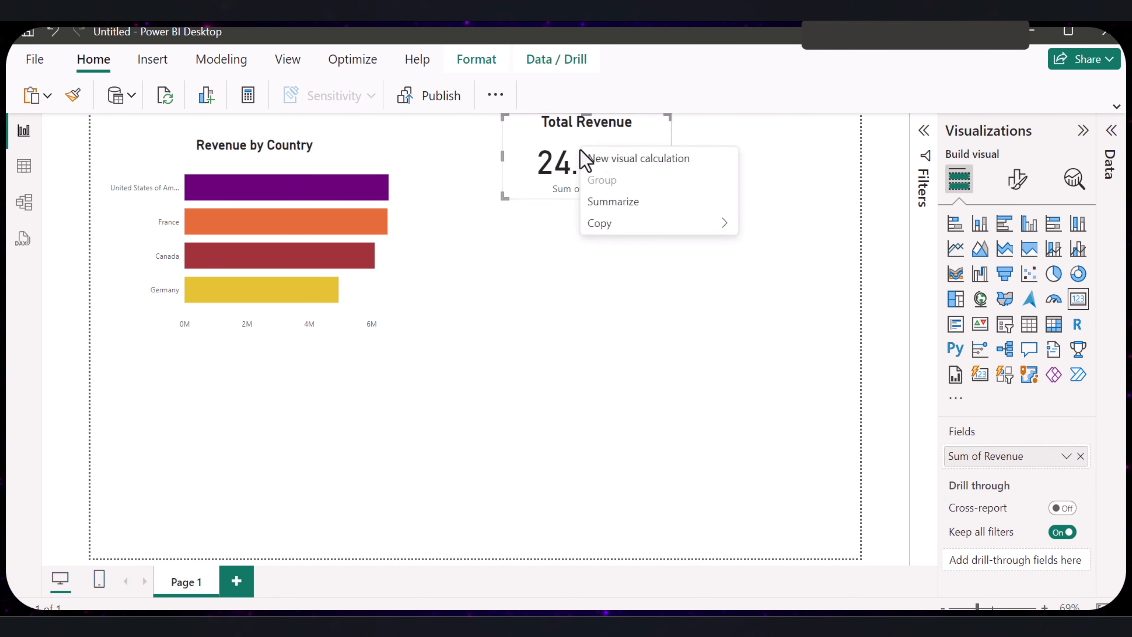
click(563, 159)
key(ctrl+c)
key(ctrl+v)
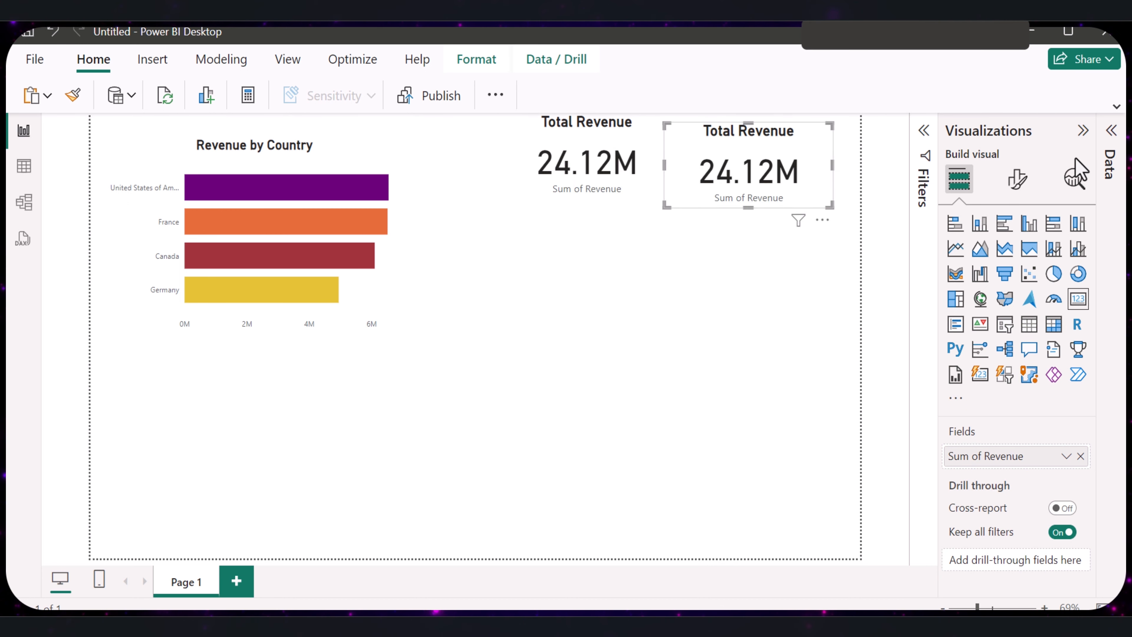
- Replace Revenue with Units_Sold in the duplicated card and place it directly beside the Total Revenue card
click(1082, 134)
click(1111, 130)
click(1012, 389)
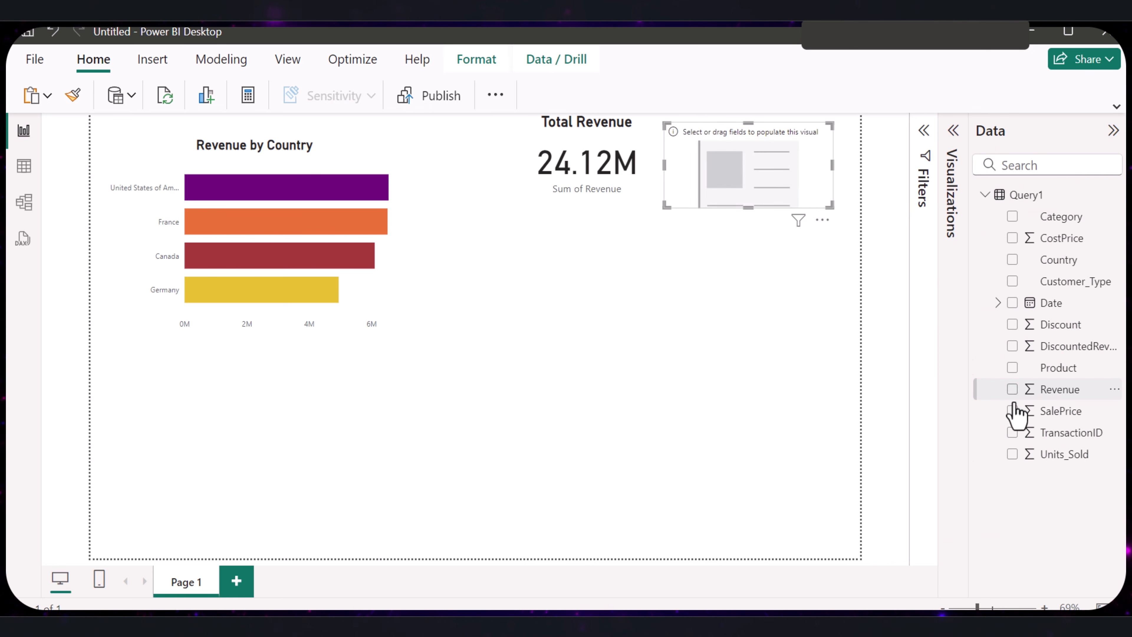
click(1012, 455)
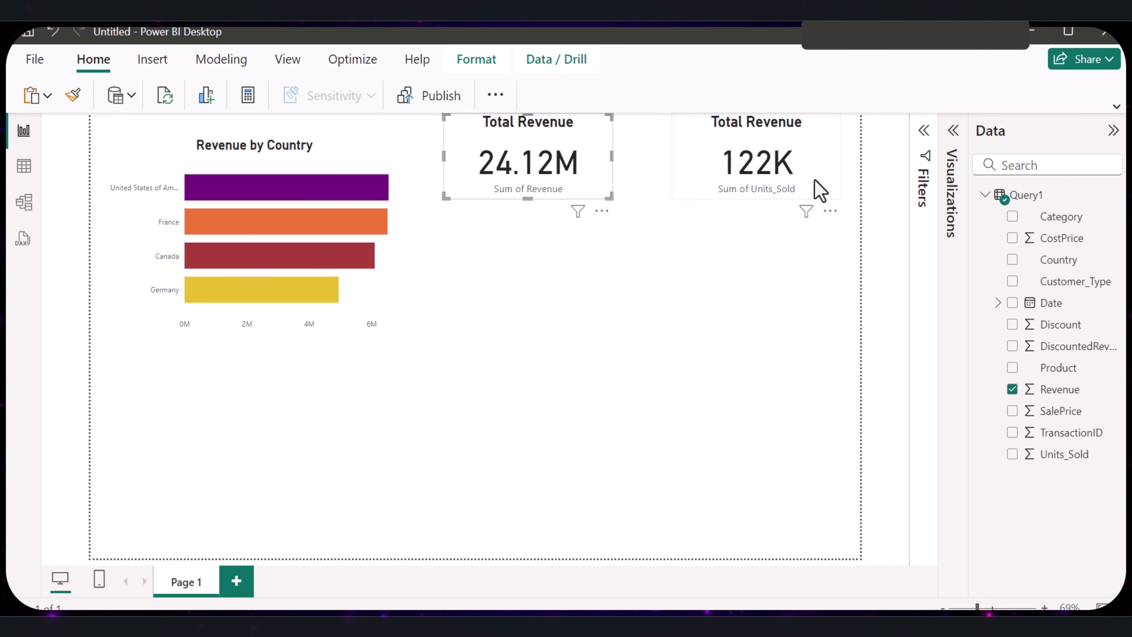
drag(770, 189, 742, 187)
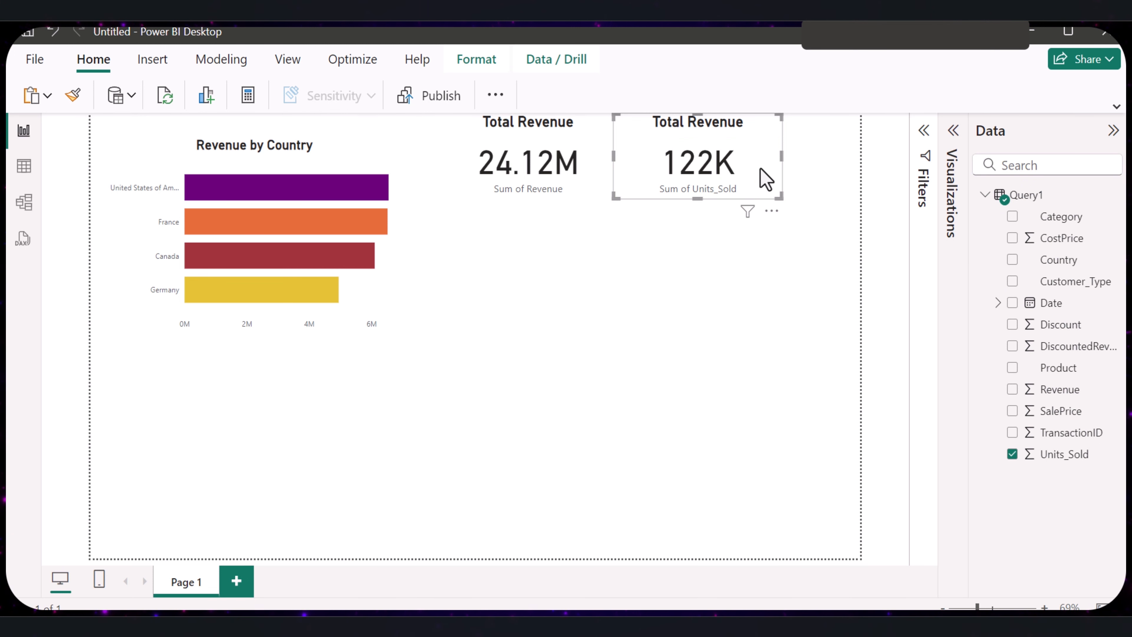
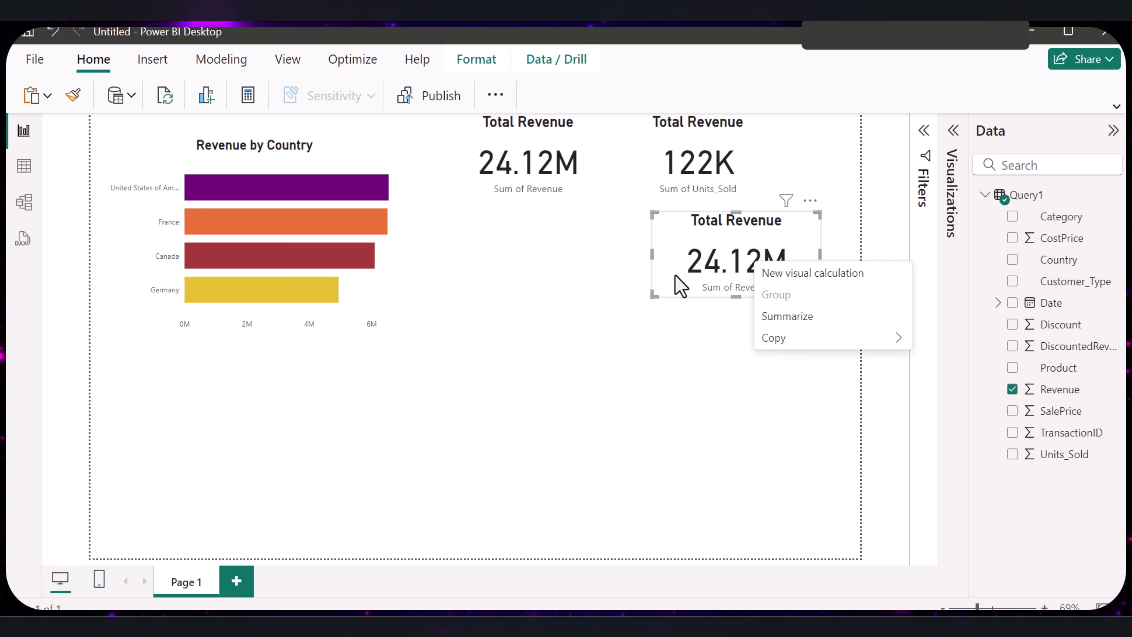
- Create a calculated column in Query1 with the formula Profit Margin = DIVIDE(SUM(Revenue) - SUM(CostPrice), SUM(Revenue), 0)
click(676, 265)
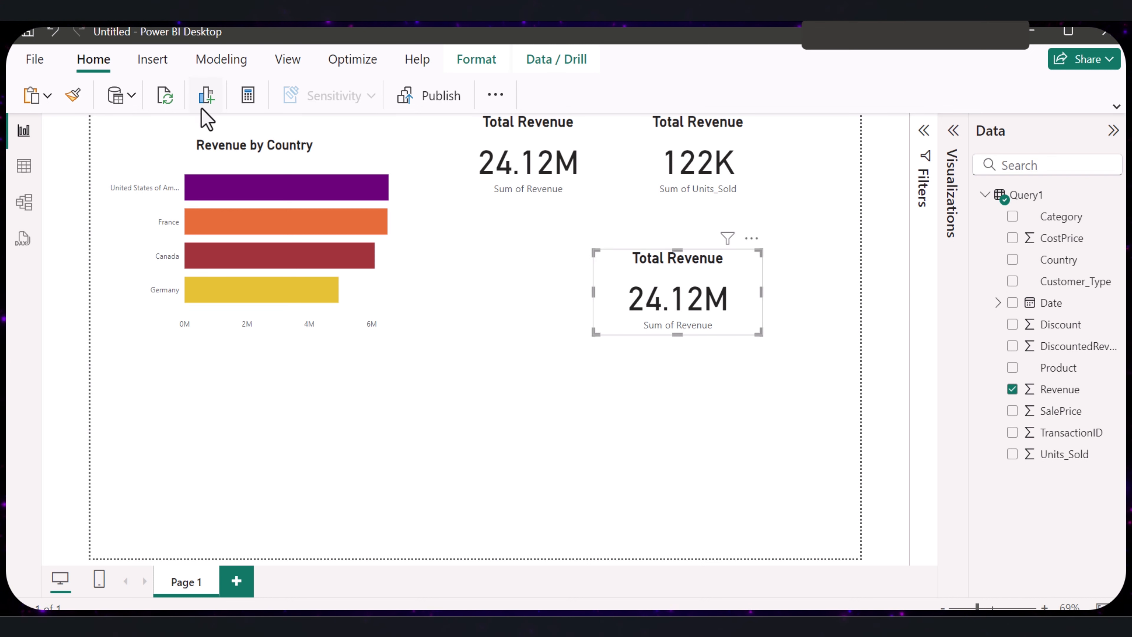
click(221, 59)
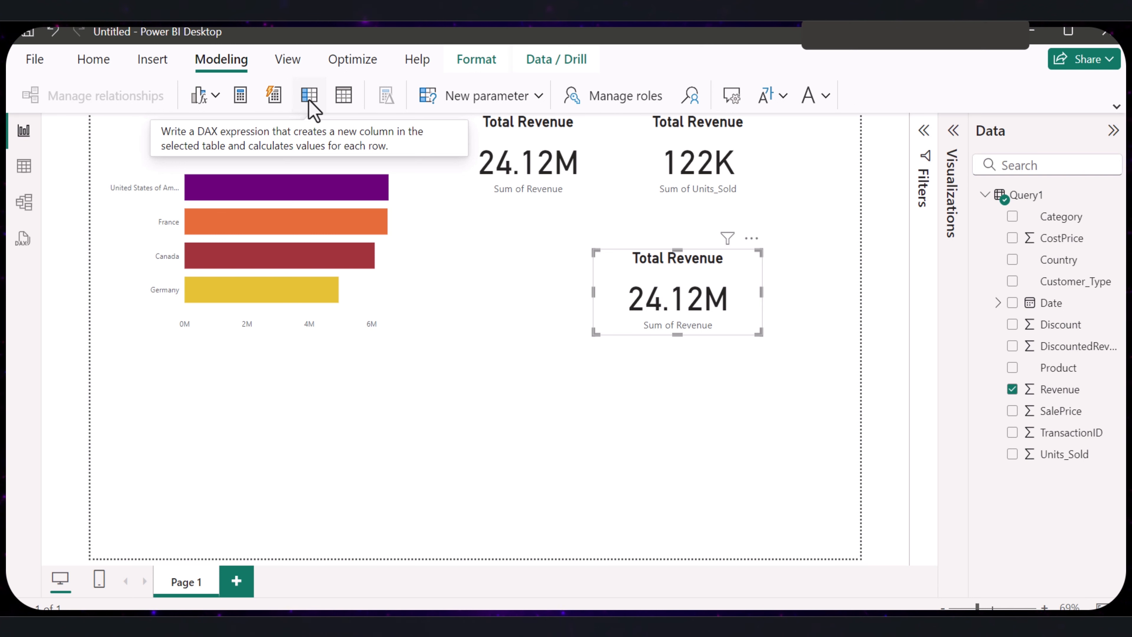
click(309, 100)
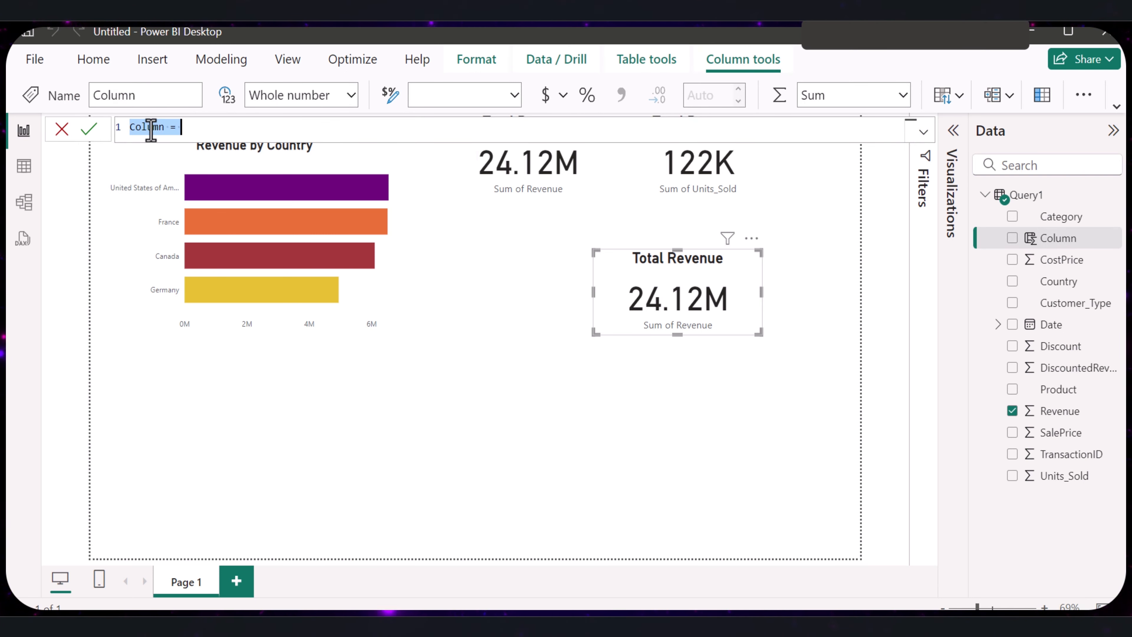
text(Profit Margin = DIVIDE(SUM(Revenue) - SUM(CostPrice), SUM(Revenue), 0))
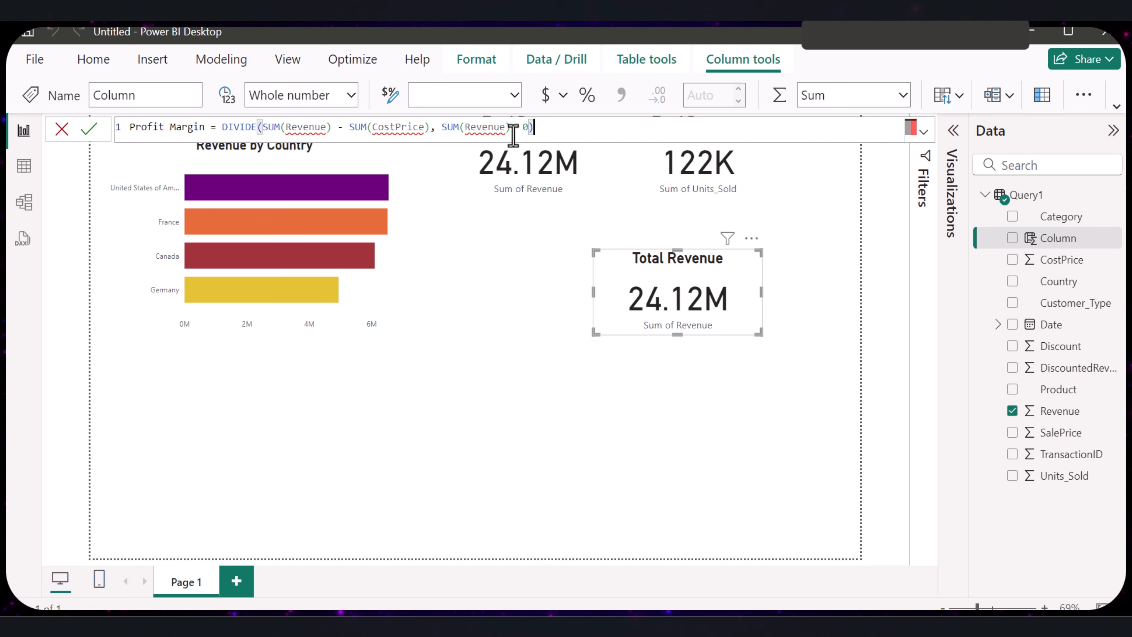
drag(514, 129, 257, 128)
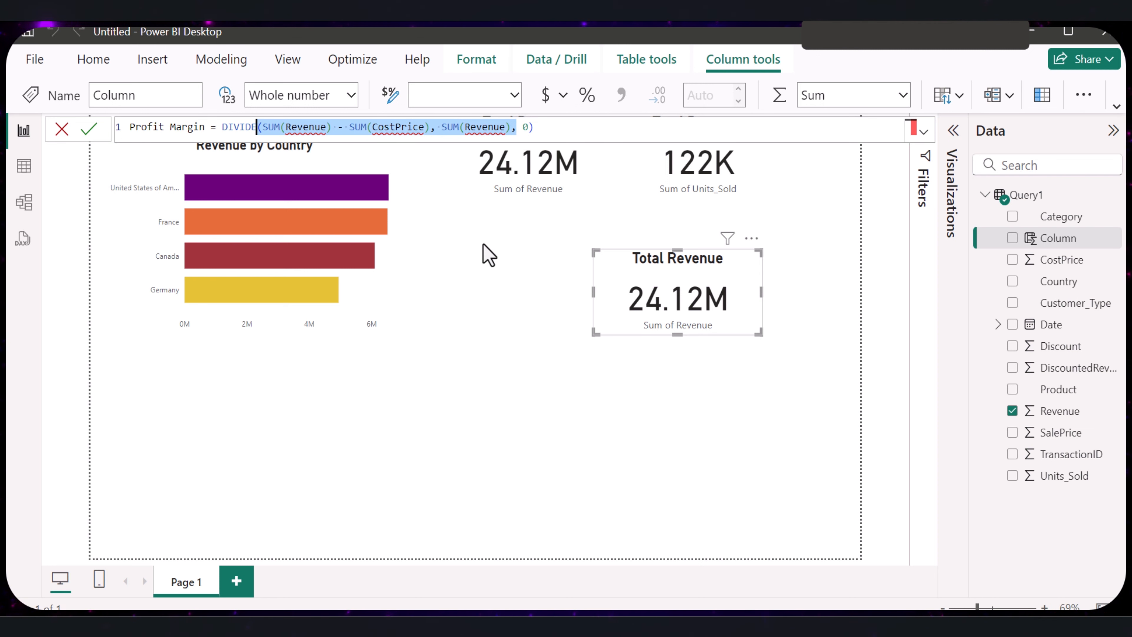
double_click(258, 128)
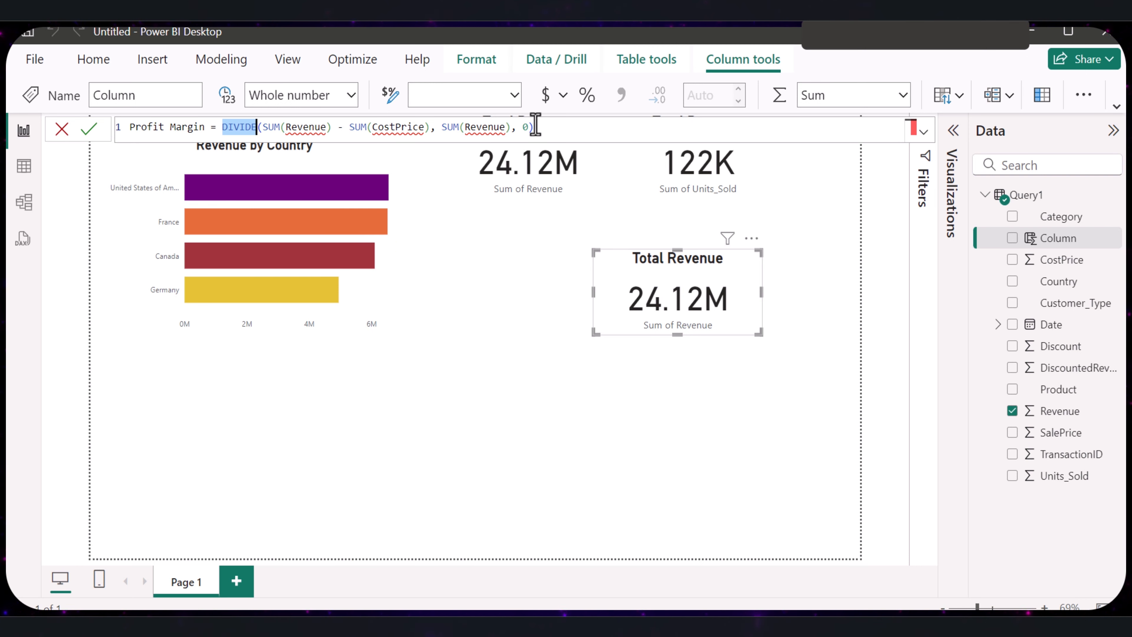
click(92, 134)
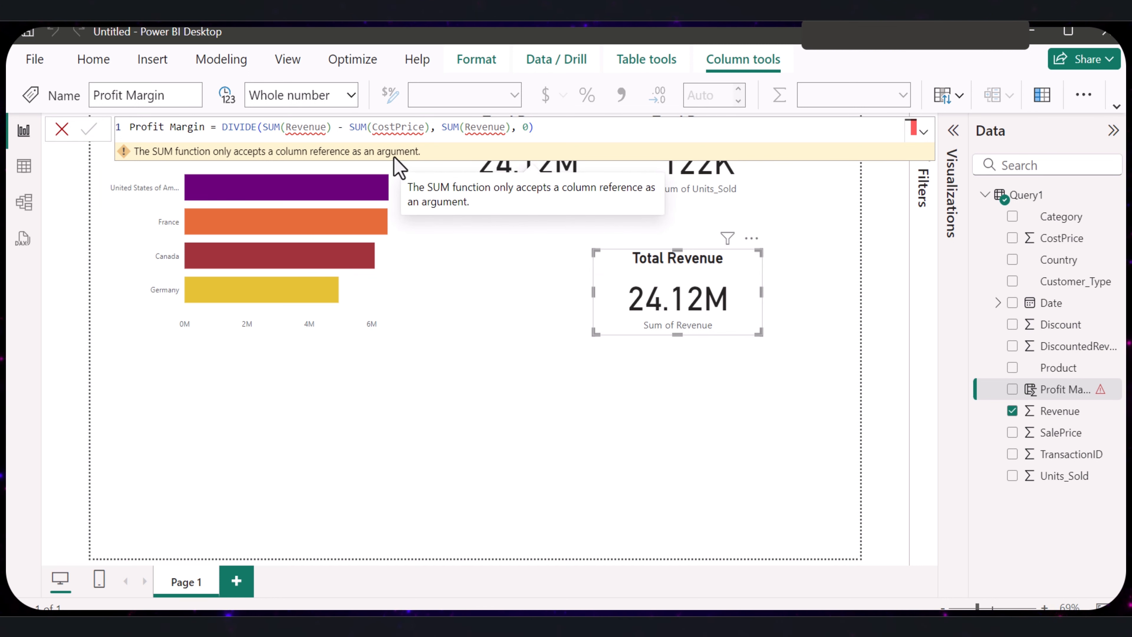
- Qualify the Revenue and CostPrice references in the Profit Margin formula with Query1, and replace Revenue with Profit Margin in the third card
click(308, 127)
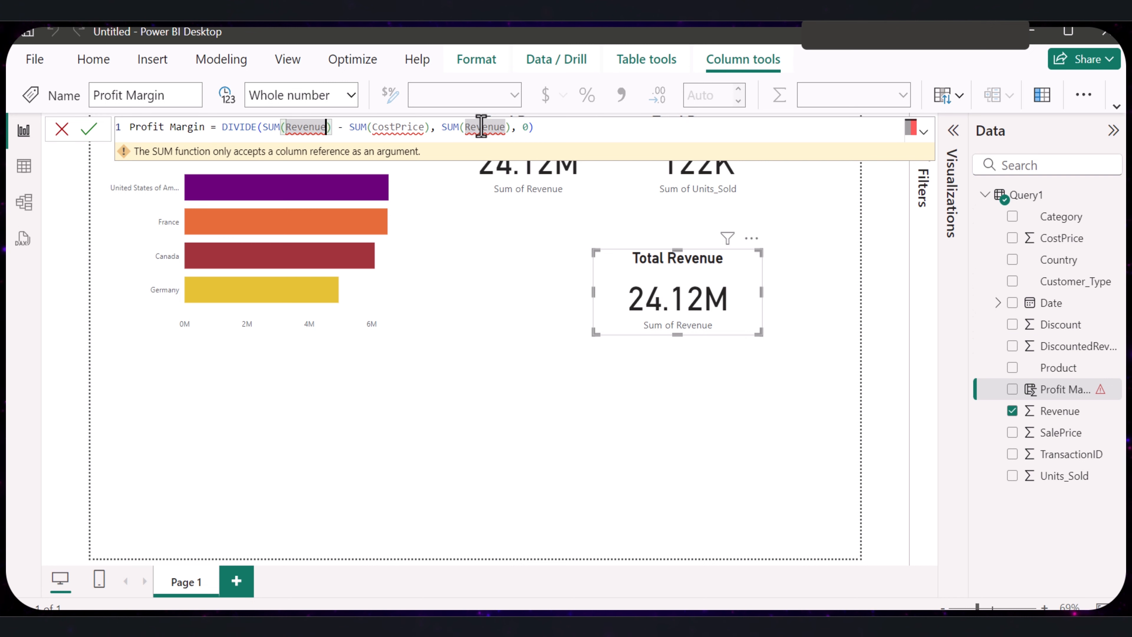
key(BackSpace)
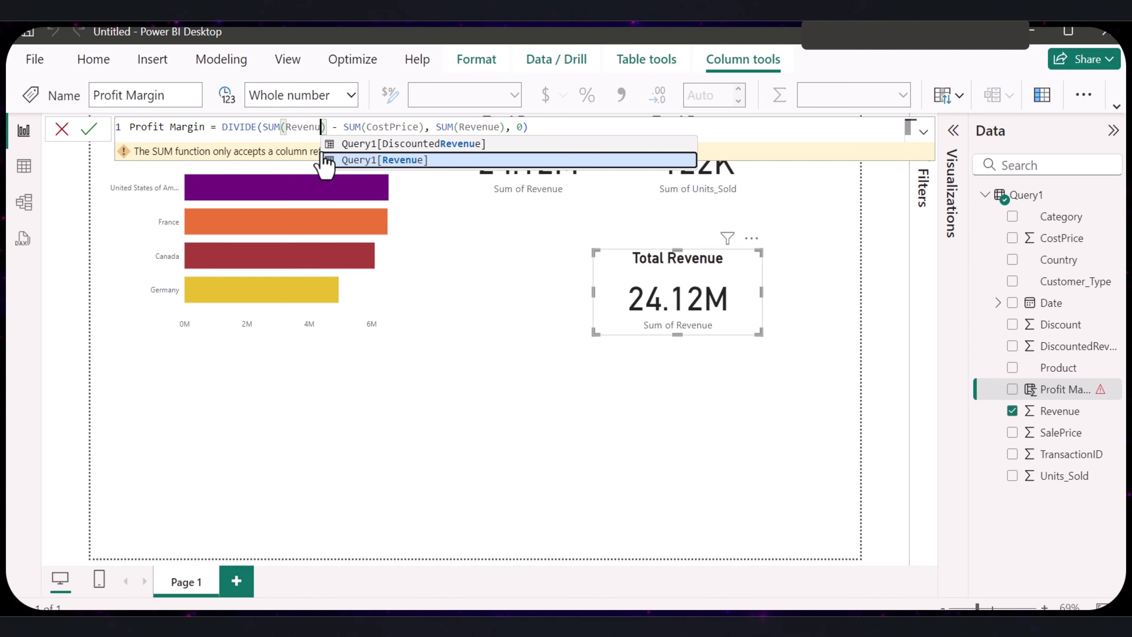
click(398, 160)
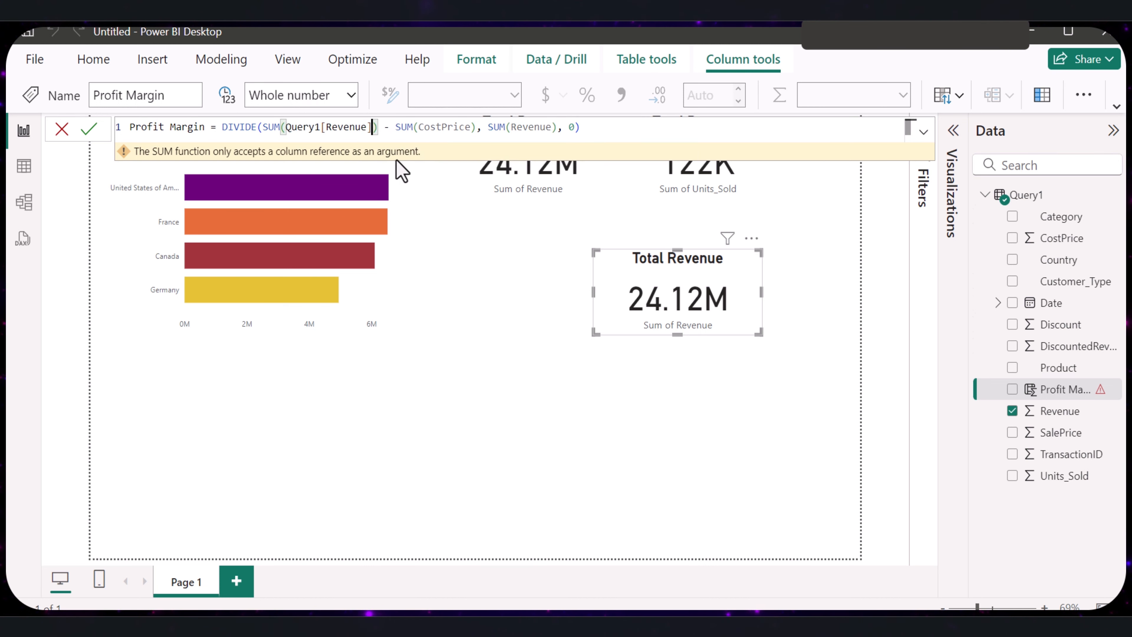
click(469, 127)
mouse_move(552, 133)
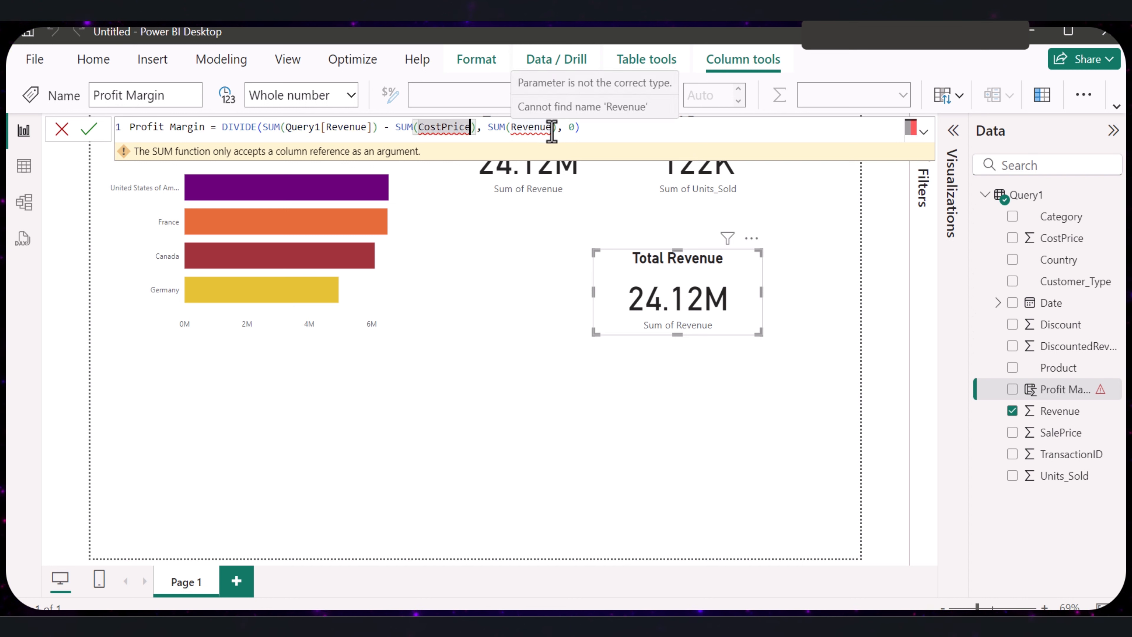
key(BackSpace)
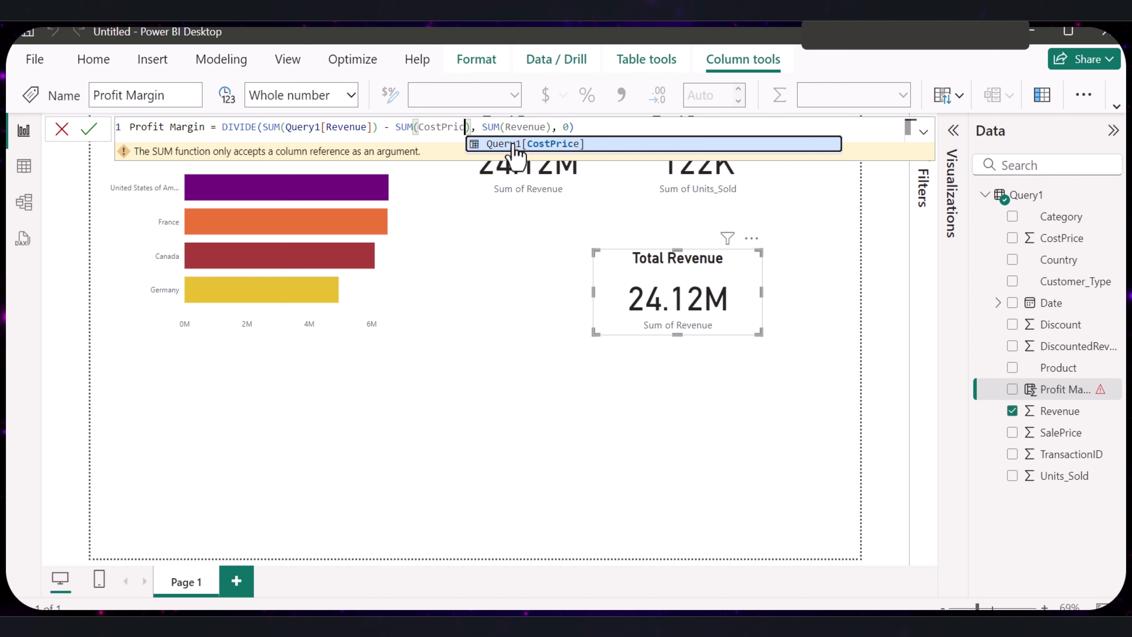
click(523, 147)
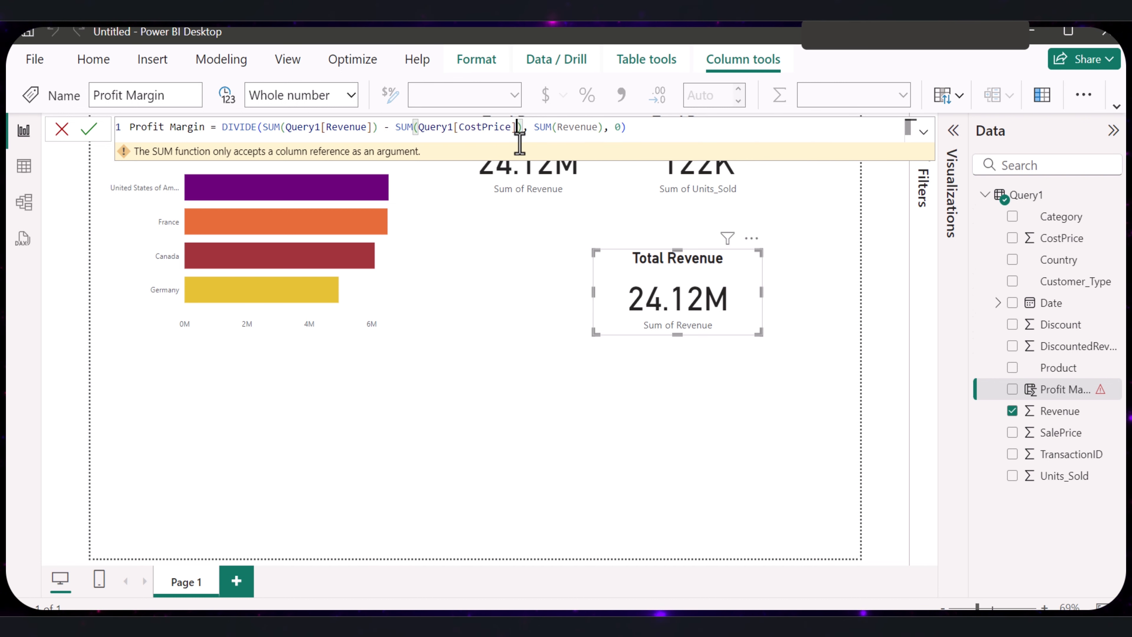
click(598, 130)
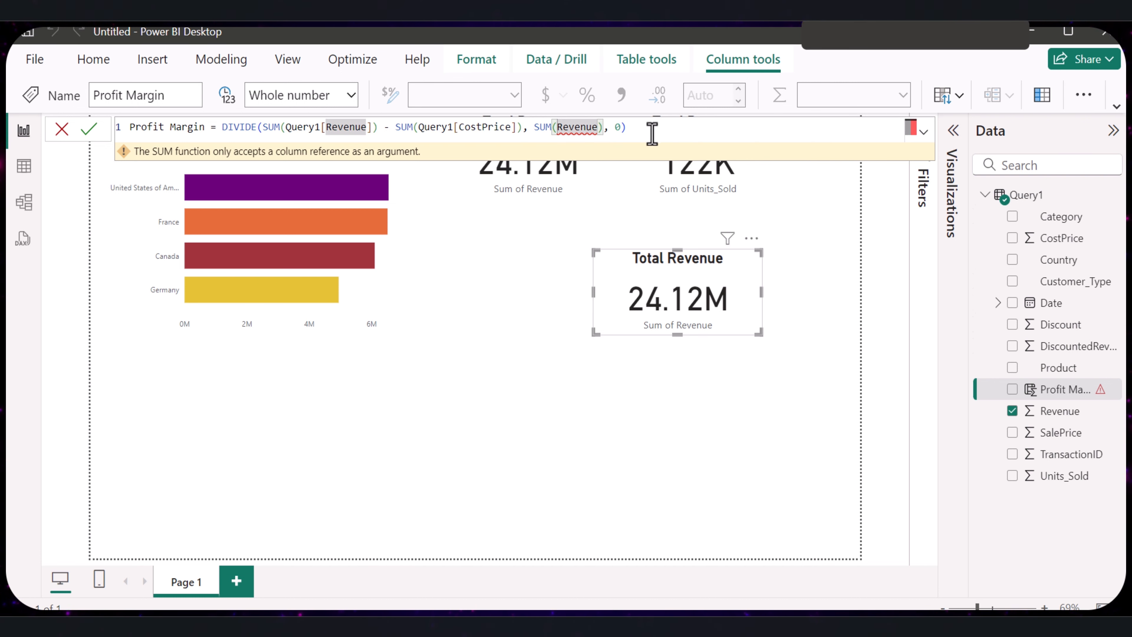
key(BackSpace)
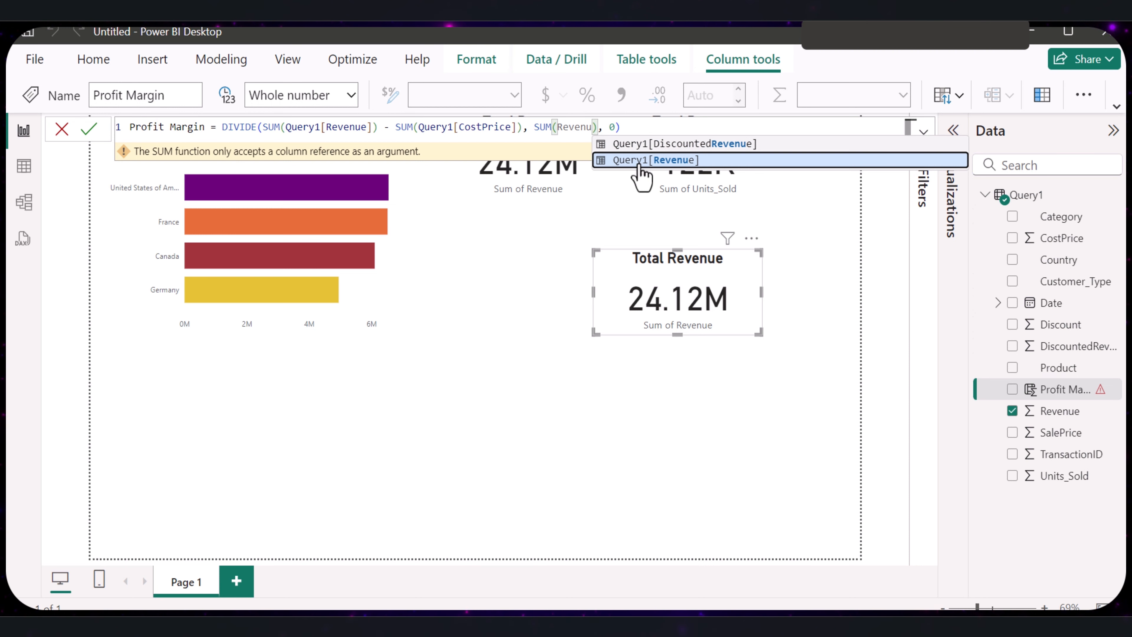
click(653, 161)
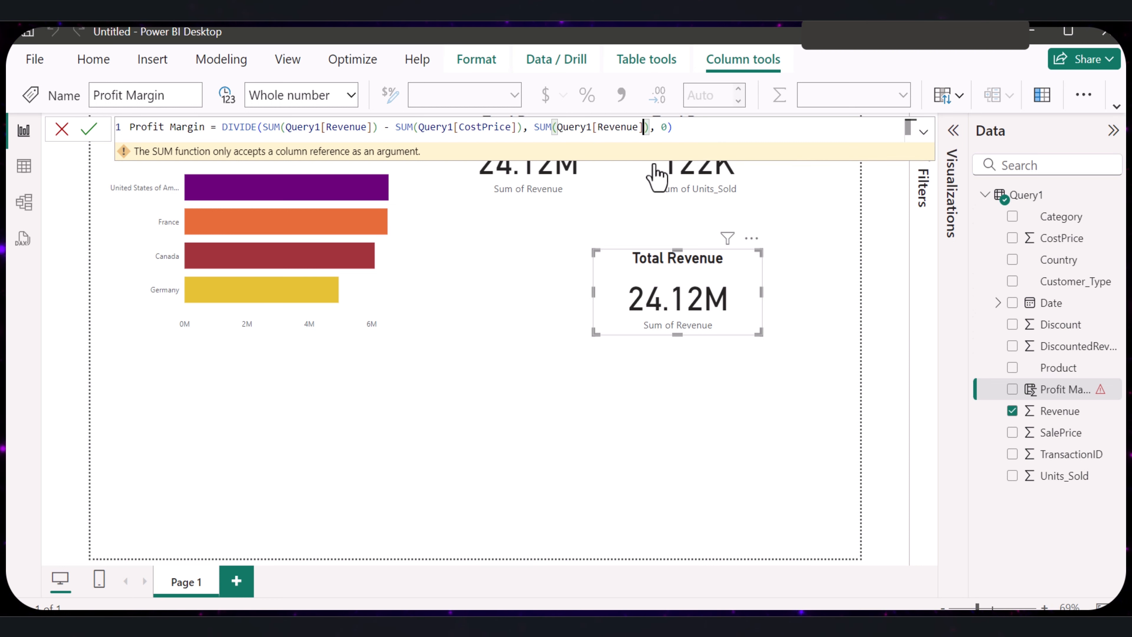
click(91, 130)
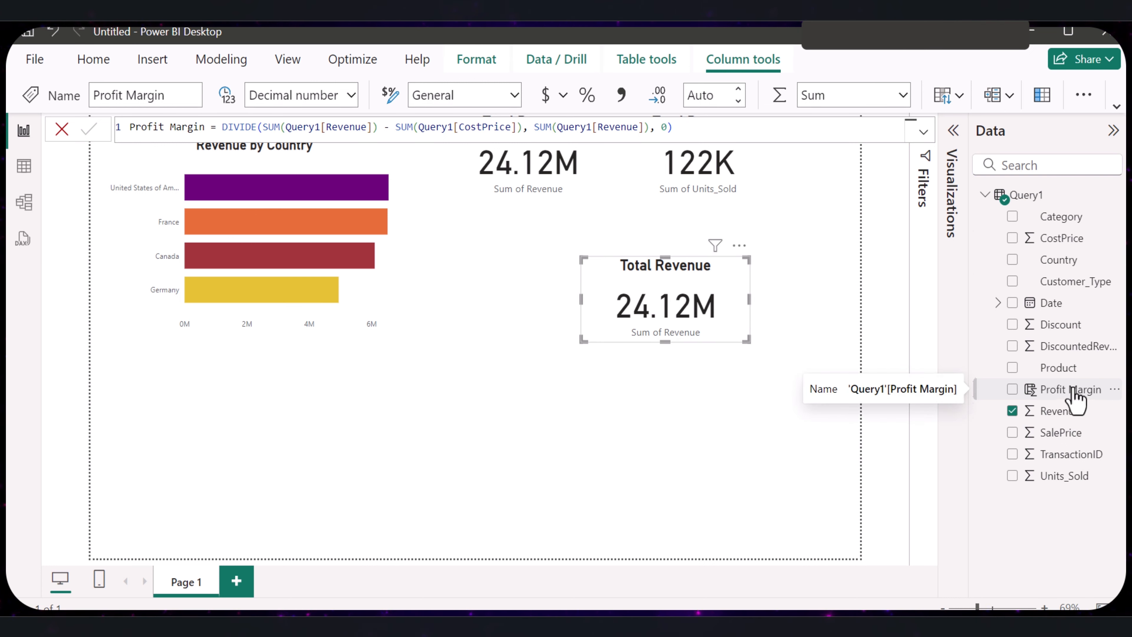
drag(1052, 388, 737, 297)
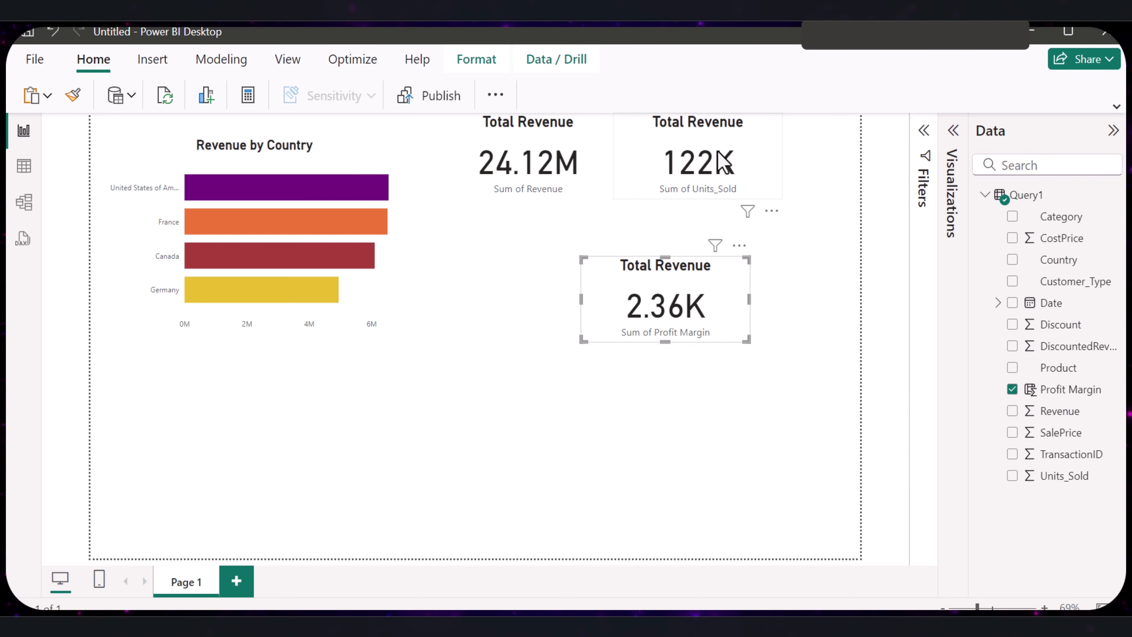
- Change the title text of the Units_Sold card to "Unit Sold"
click(703, 143)
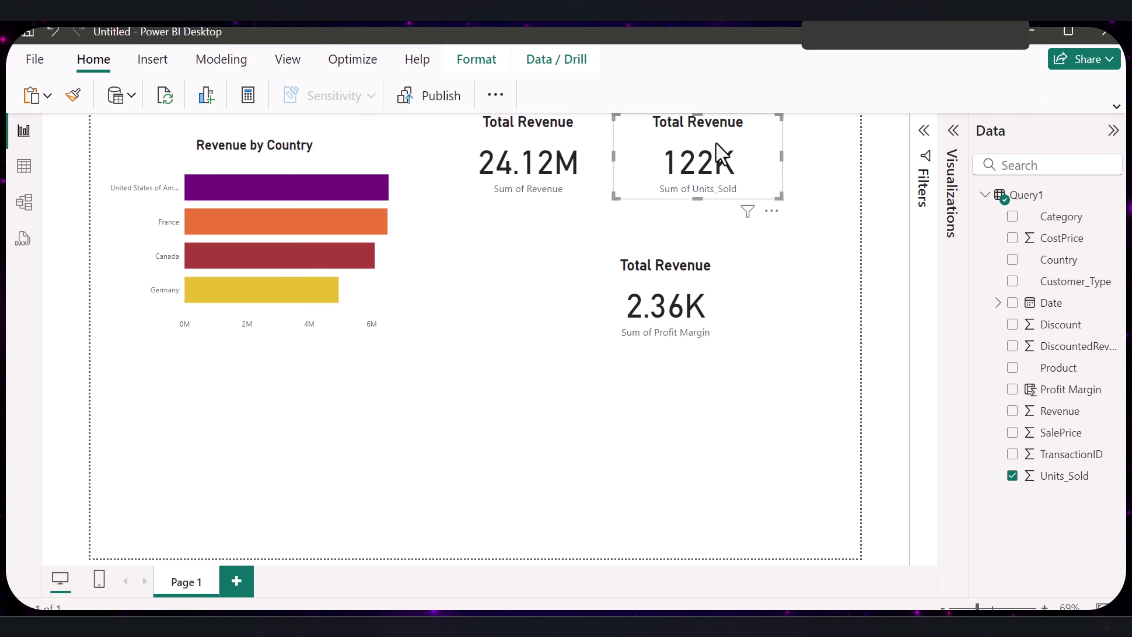
click(952, 130)
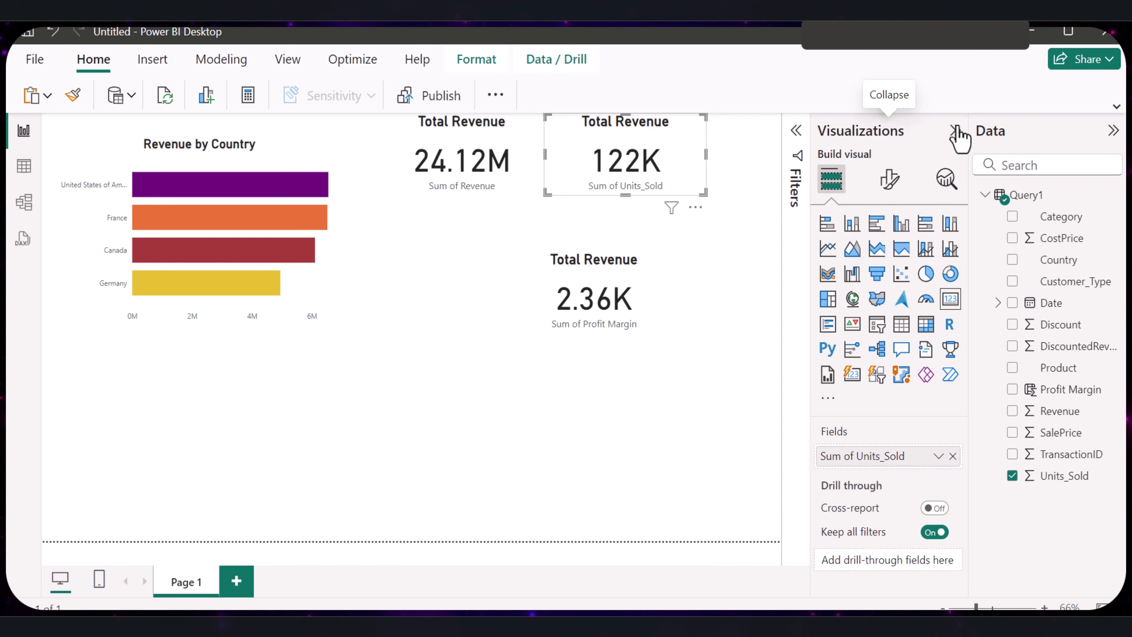
click(888, 187)
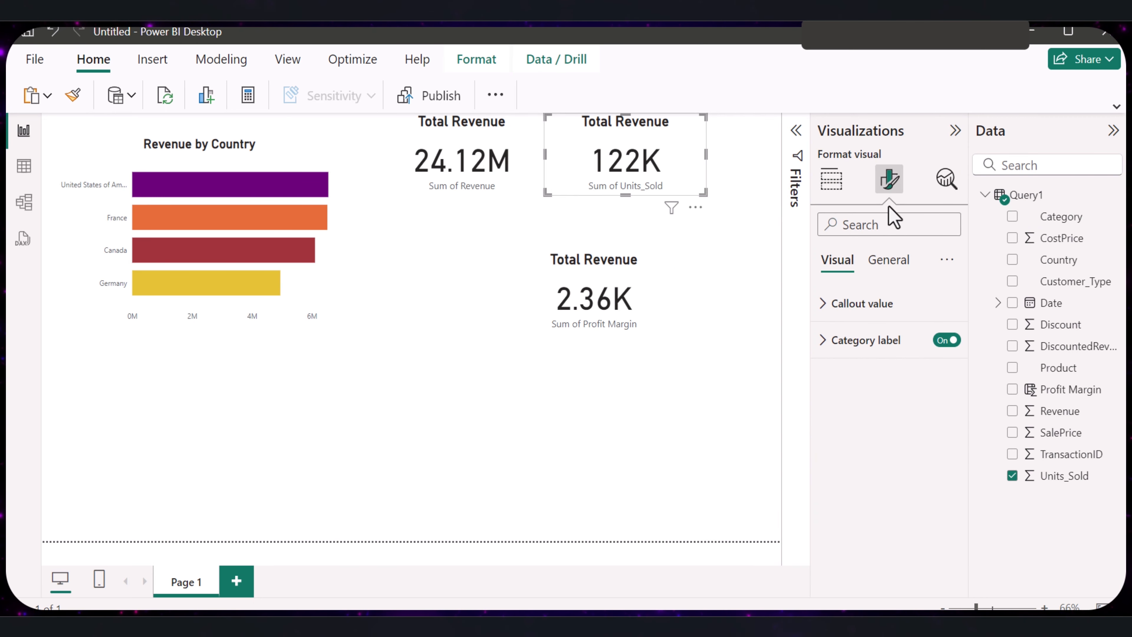
click(887, 263)
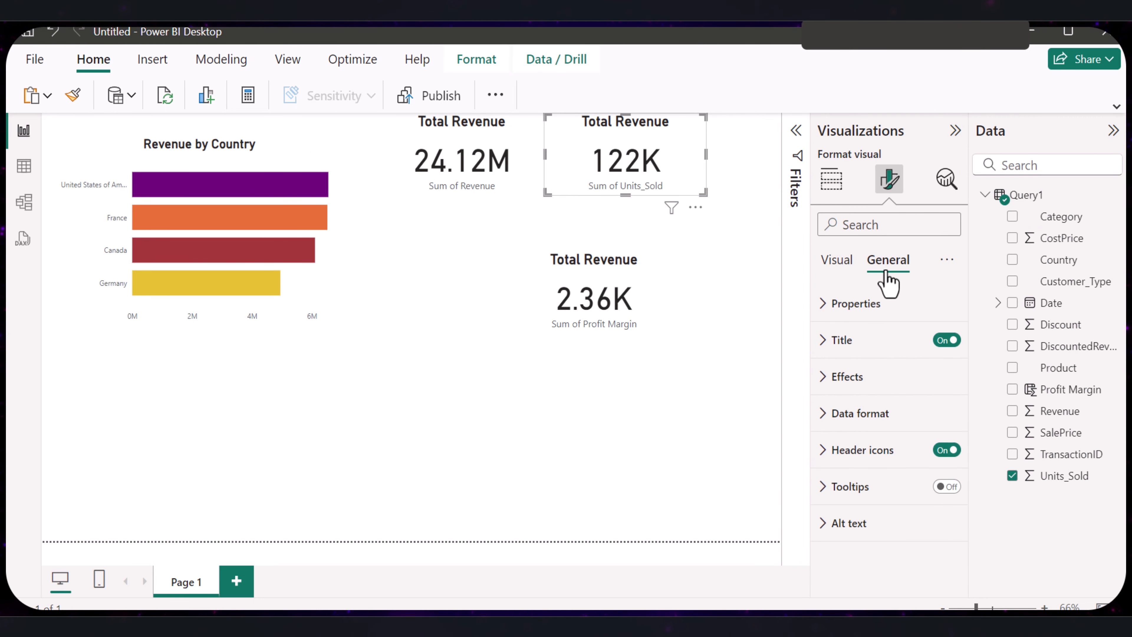
click(822, 343)
drag(896, 431, 841, 431)
text(Unit Sold)
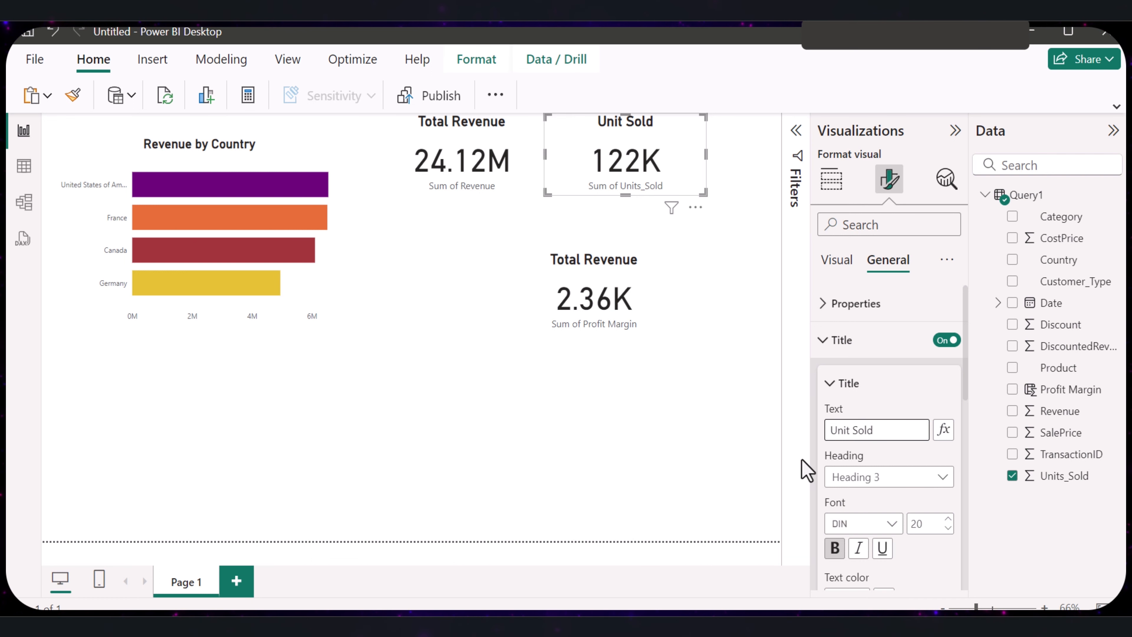
- Change the title text of the Profit Margin card to "Profit Margin"
click(615, 312)
click(887, 260)
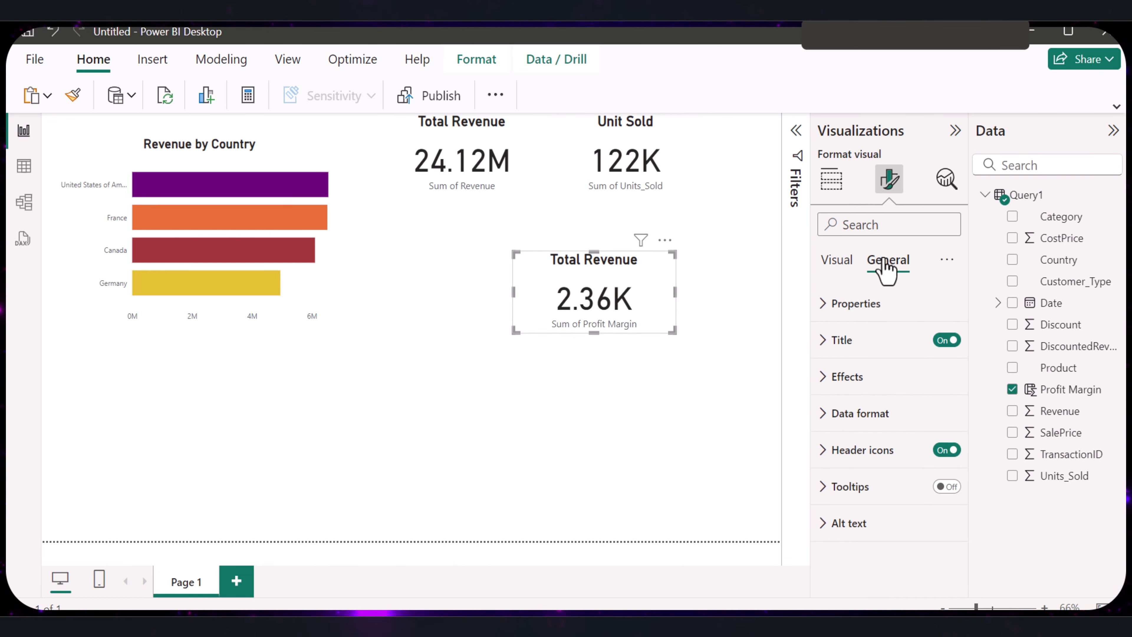
click(822, 341)
drag(894, 429, 817, 430)
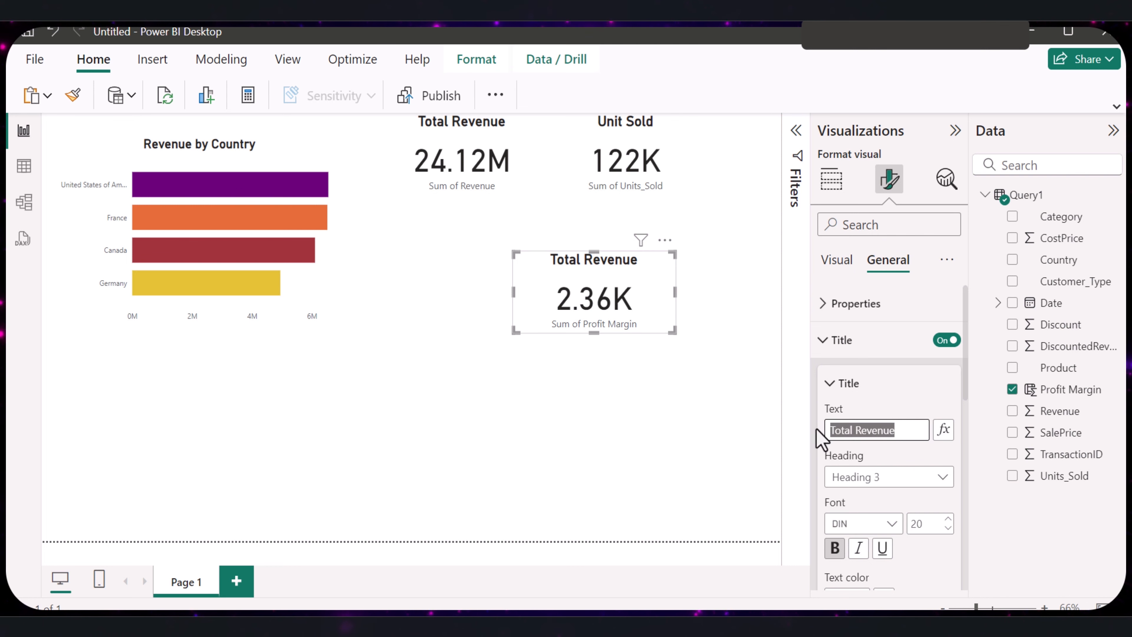
text(P)
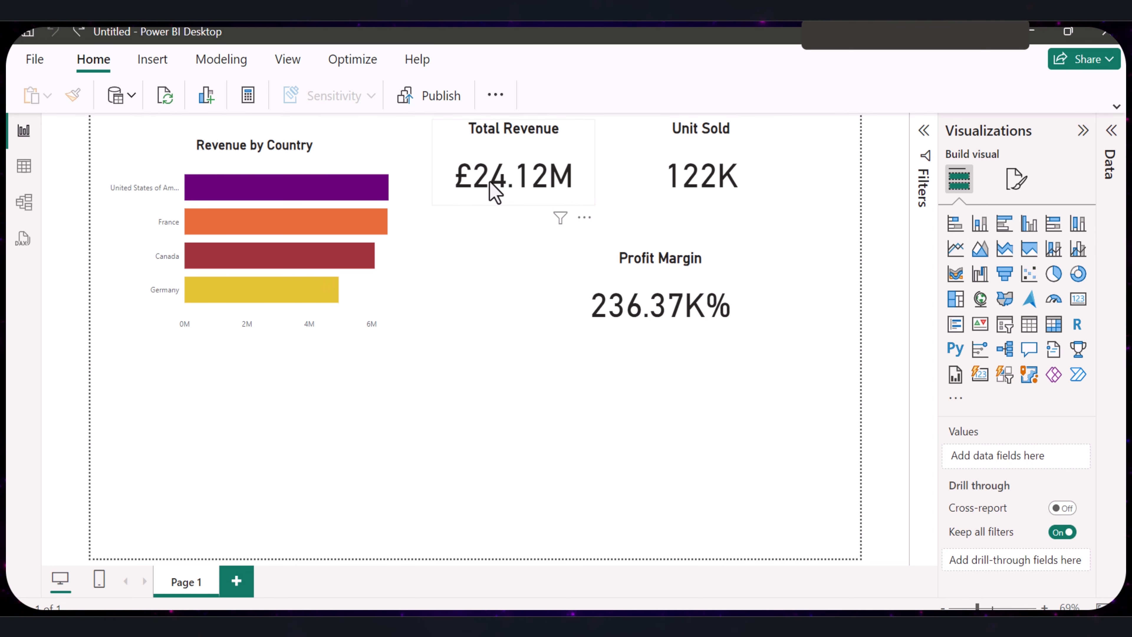
- Set the background color of the Total Revenue card to light pink
click(489, 182)
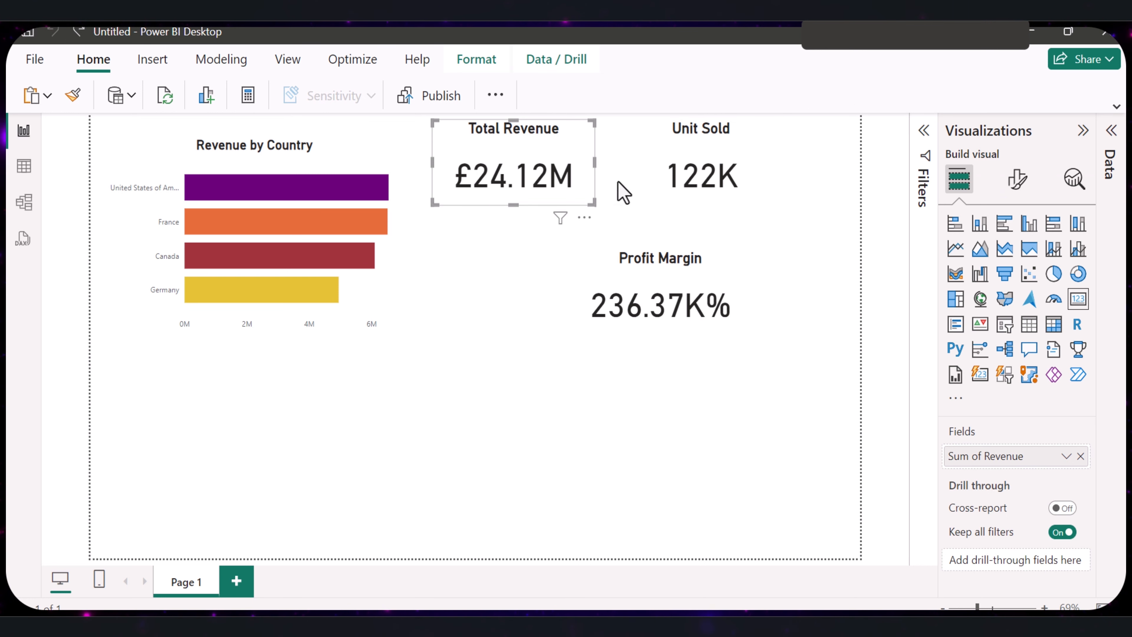
click(1016, 181)
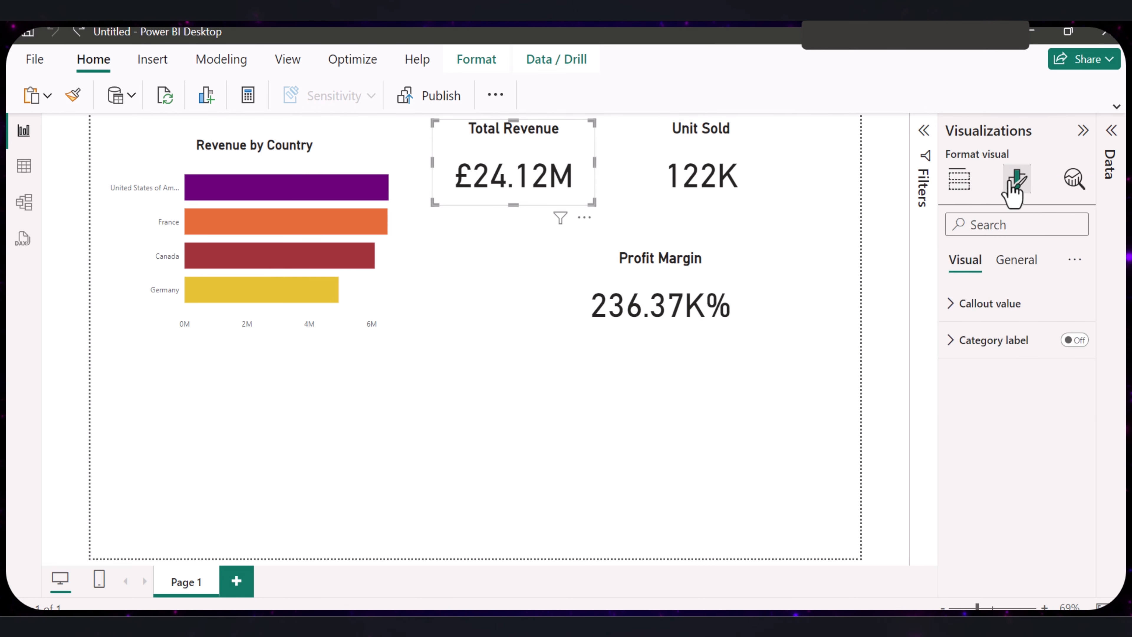
click(1012, 266)
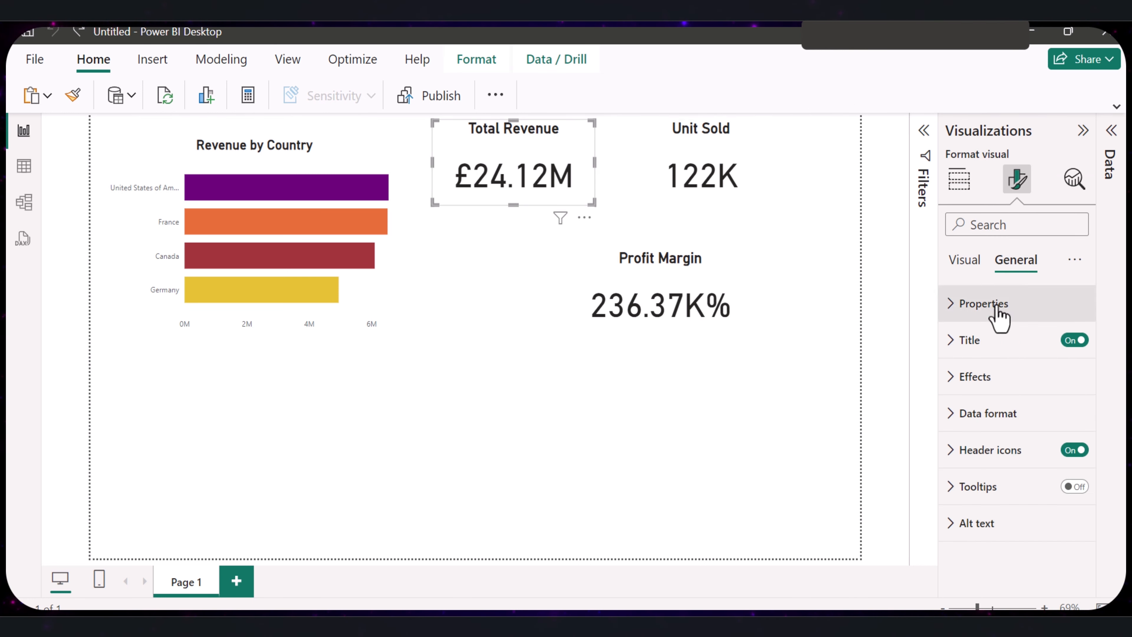
click(952, 380)
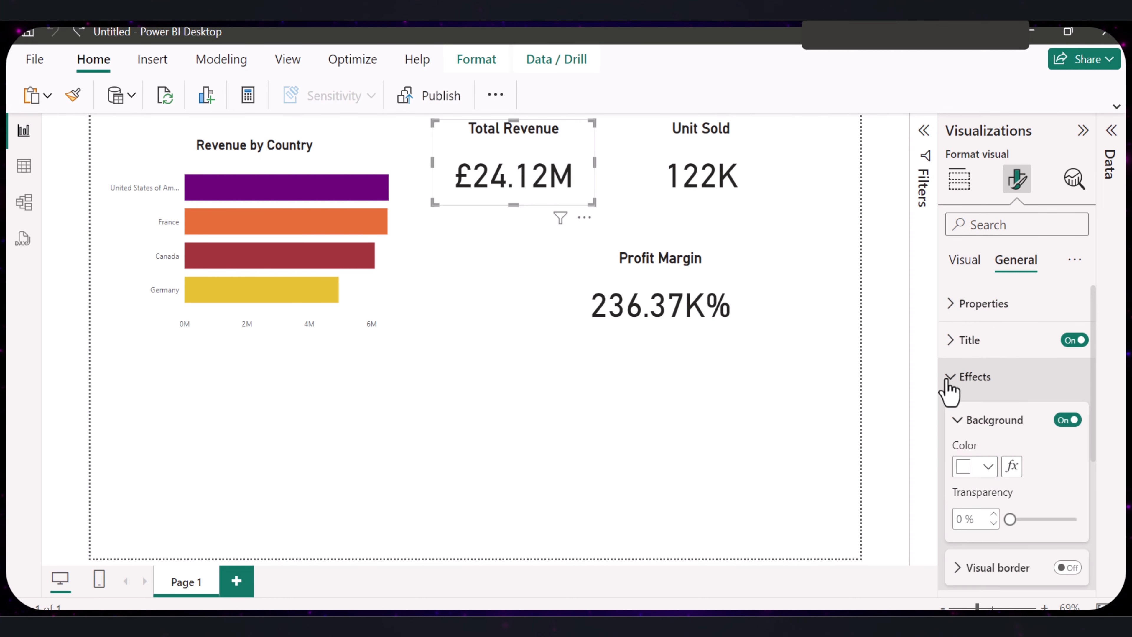
scroll(989, 375, down, 2)
click(988, 378)
click(862, 296)
scroll(1070, 392, down, 2)
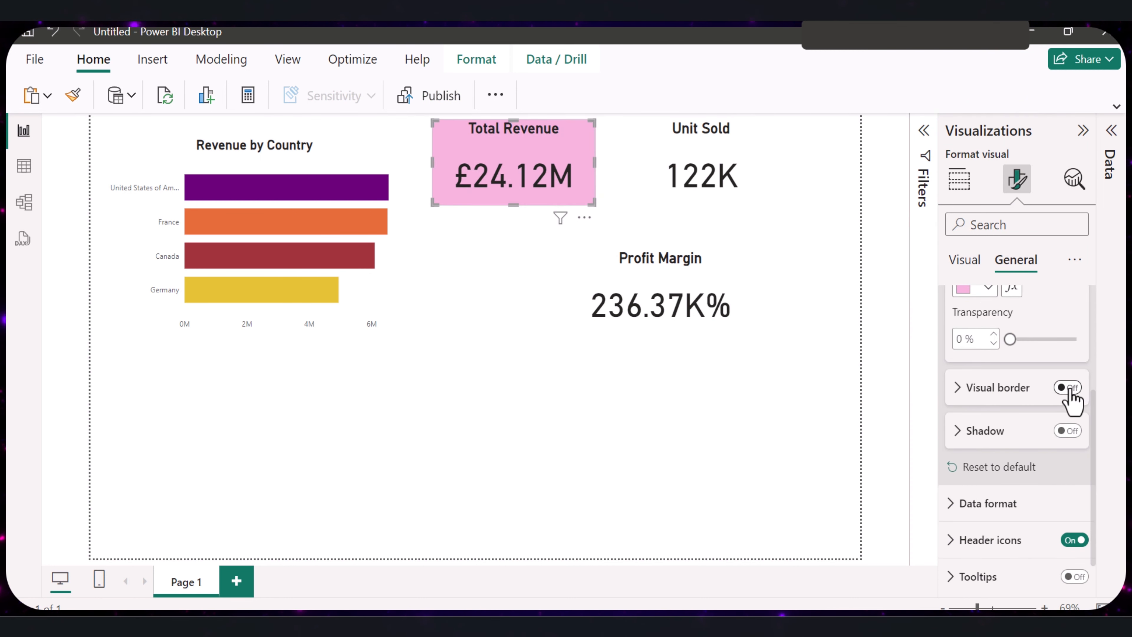
- Turn on the visual border of the Total Revenue card and round its corners
click(1068, 387)
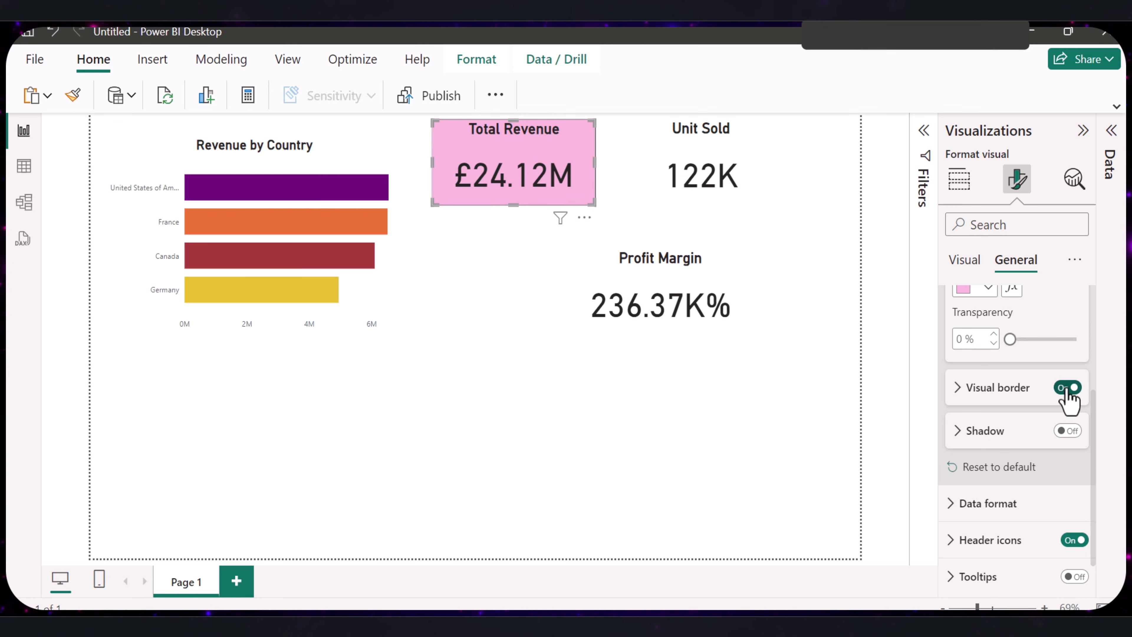
click(1066, 388)
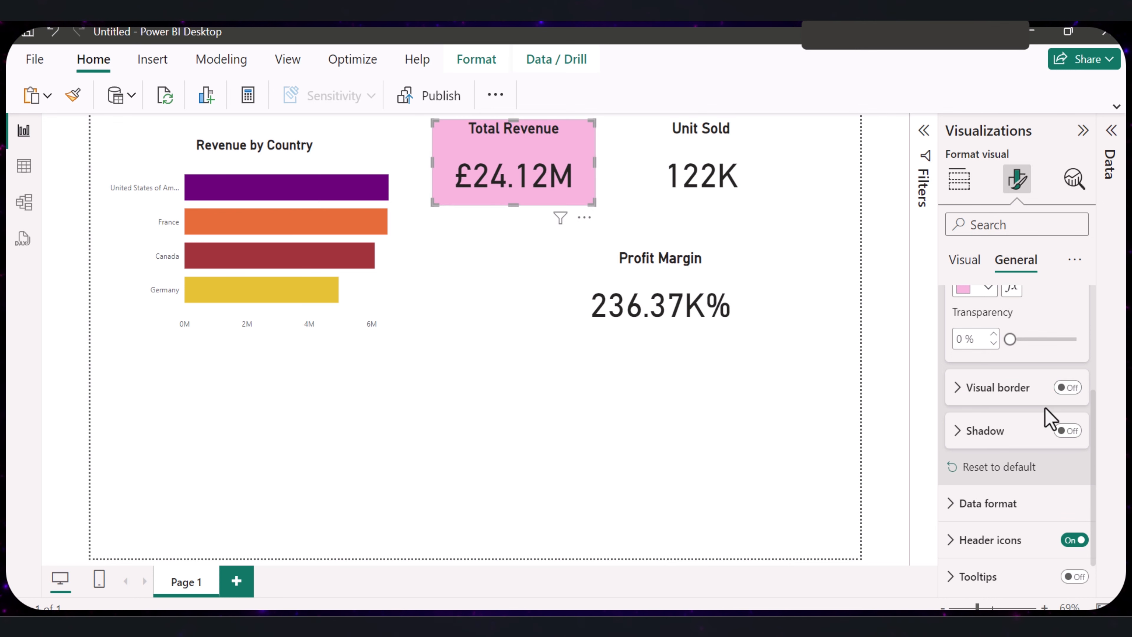
click(1069, 388)
scroll(958, 492, up, 2)
click(956, 481)
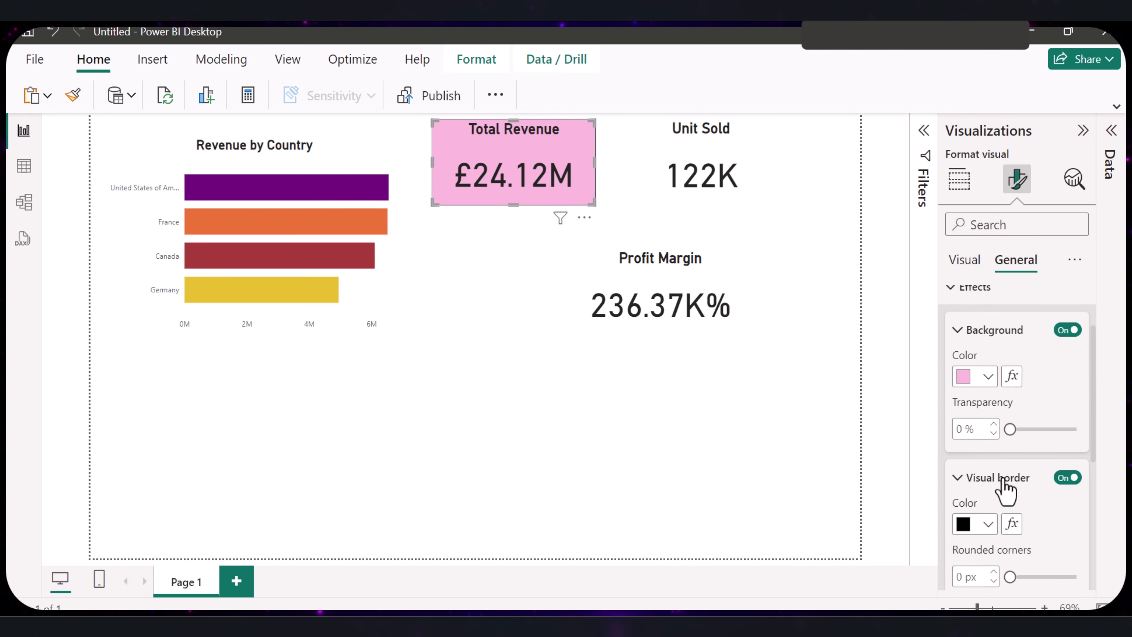
scroll(1011, 487, down, 4)
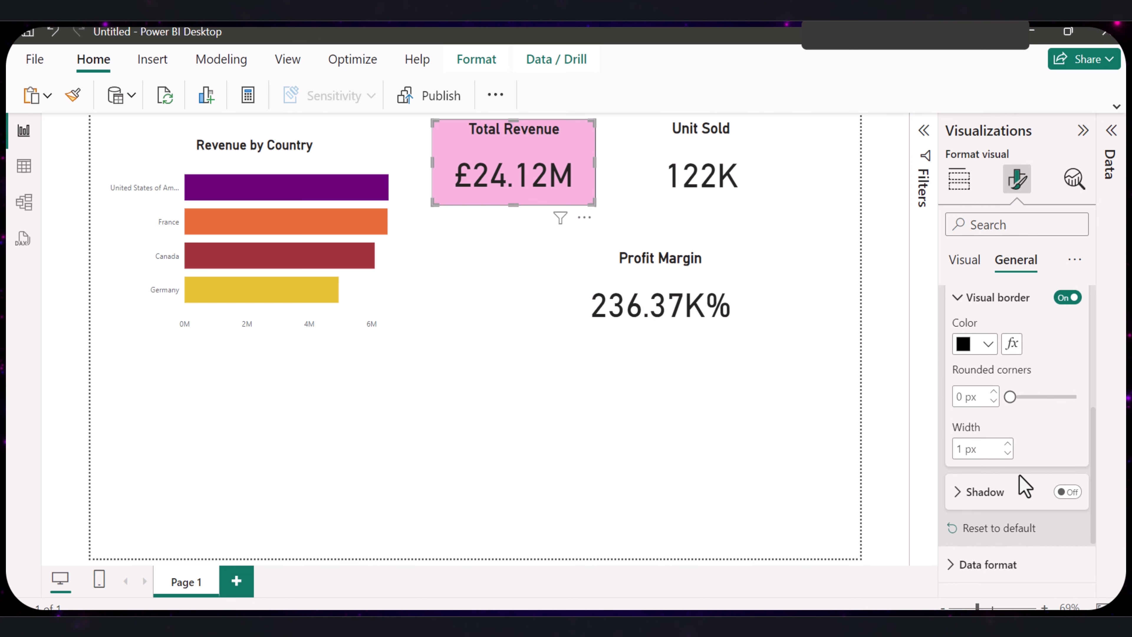
drag(1010, 397, 1018, 402)
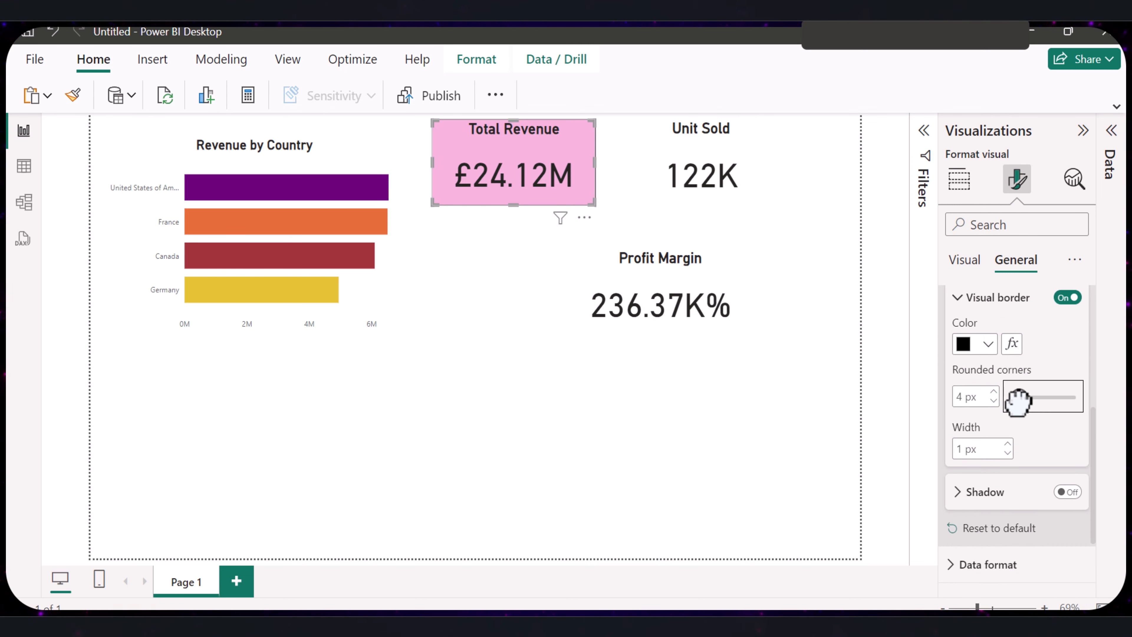
click(771, 409)
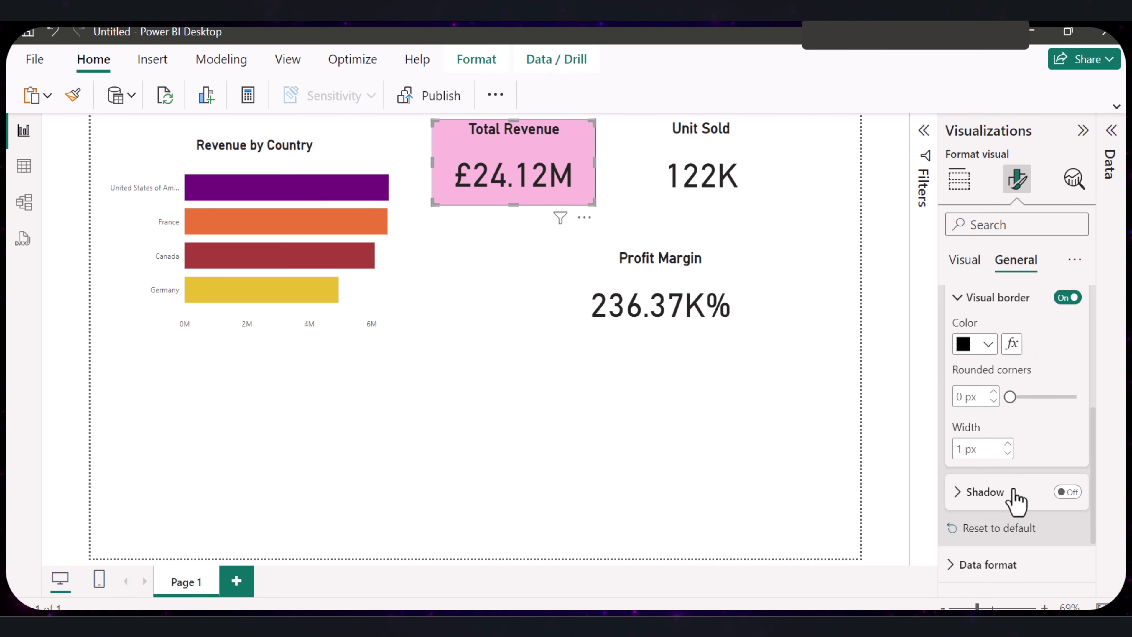
drag(1011, 397, 1015, 399)
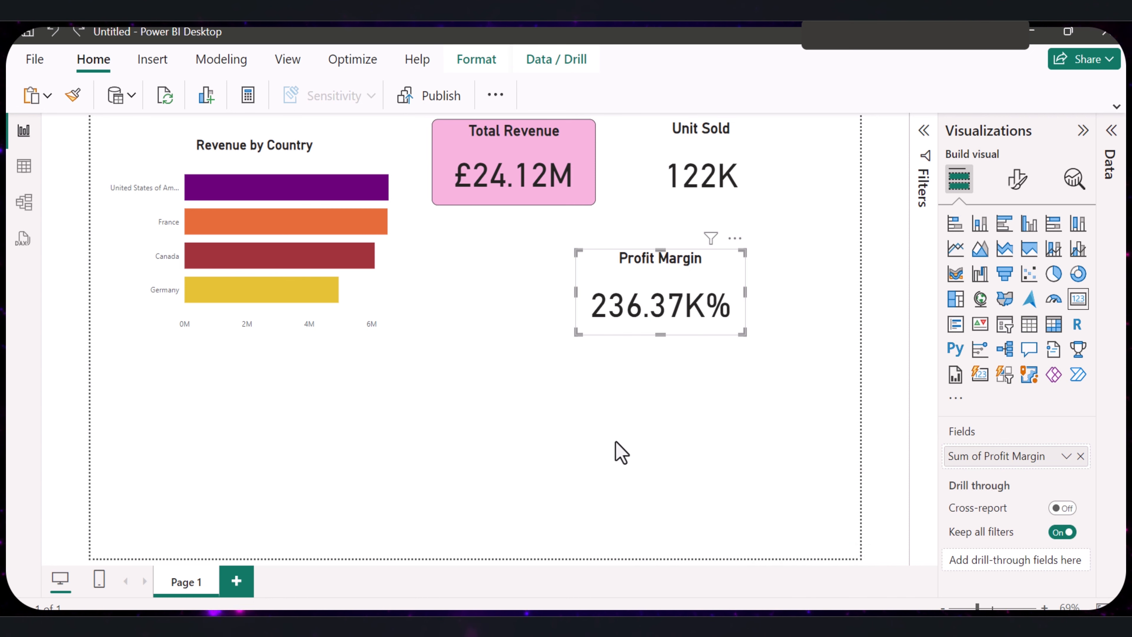
click(563, 426)
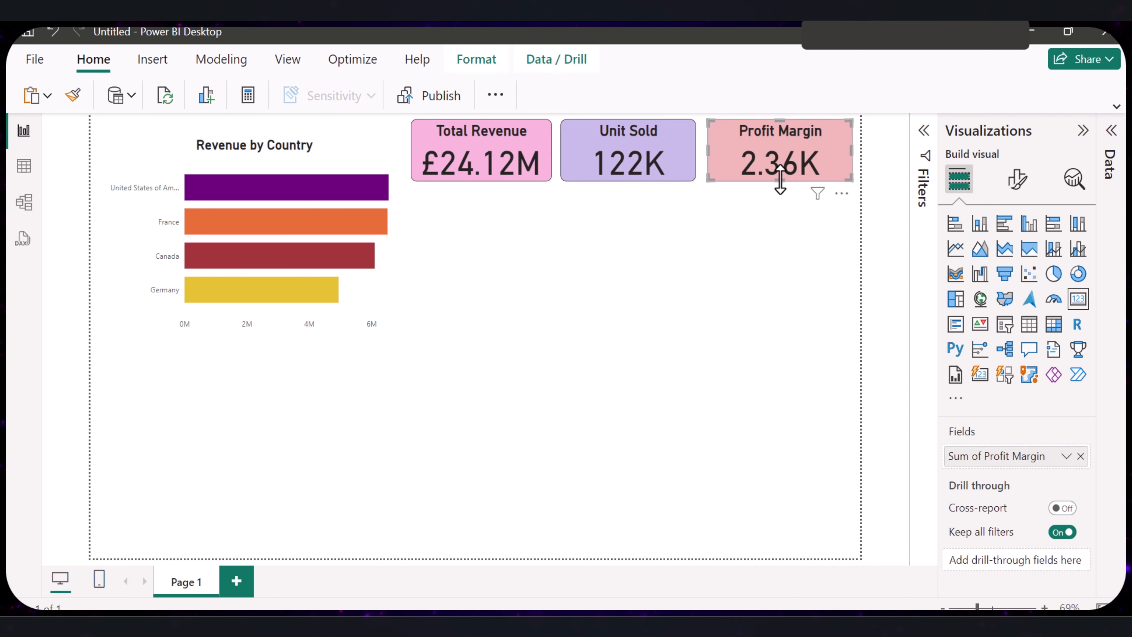
key(Escape)
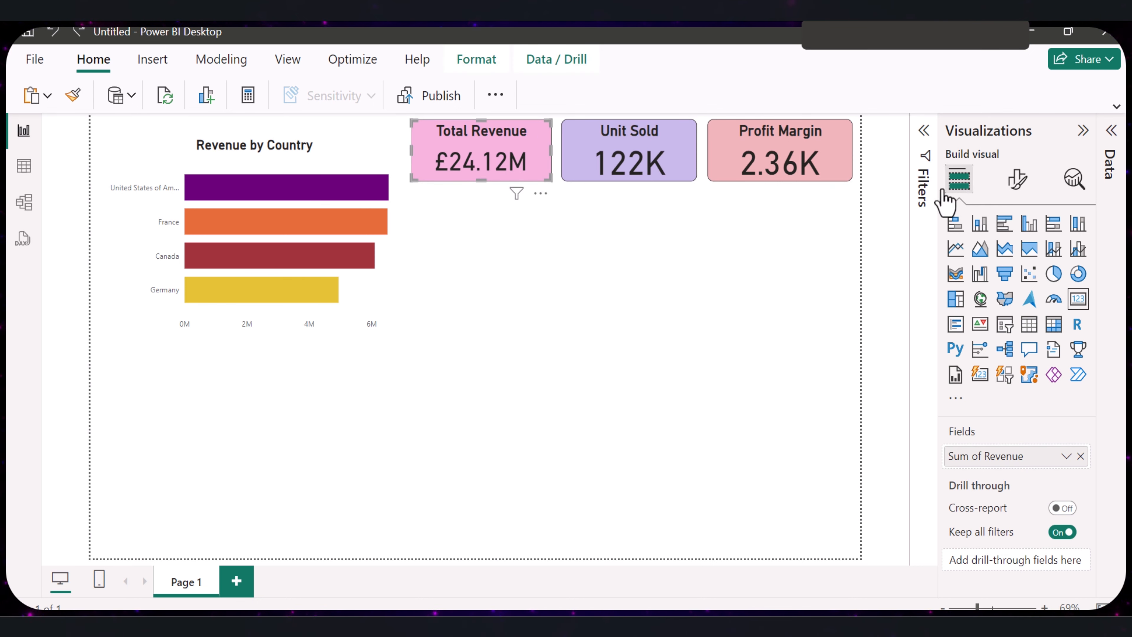
- Reduce the callout value font size of the Total Revenue, Unit Sold and Profit Margin cards and make the values bold
click(1017, 178)
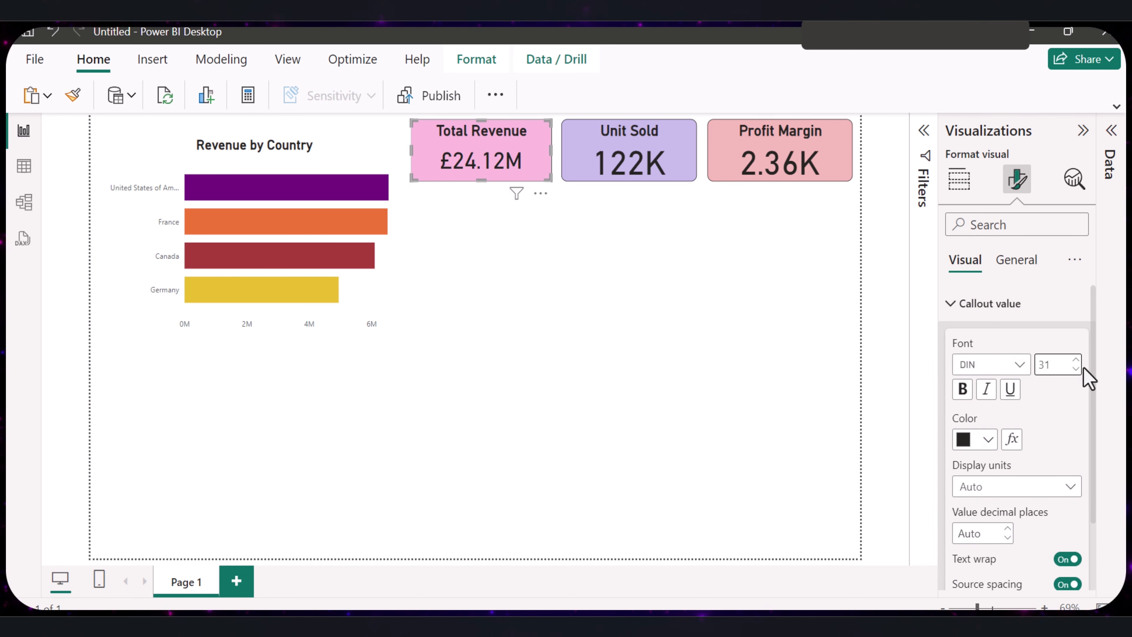
click(660, 241)
click(645, 174)
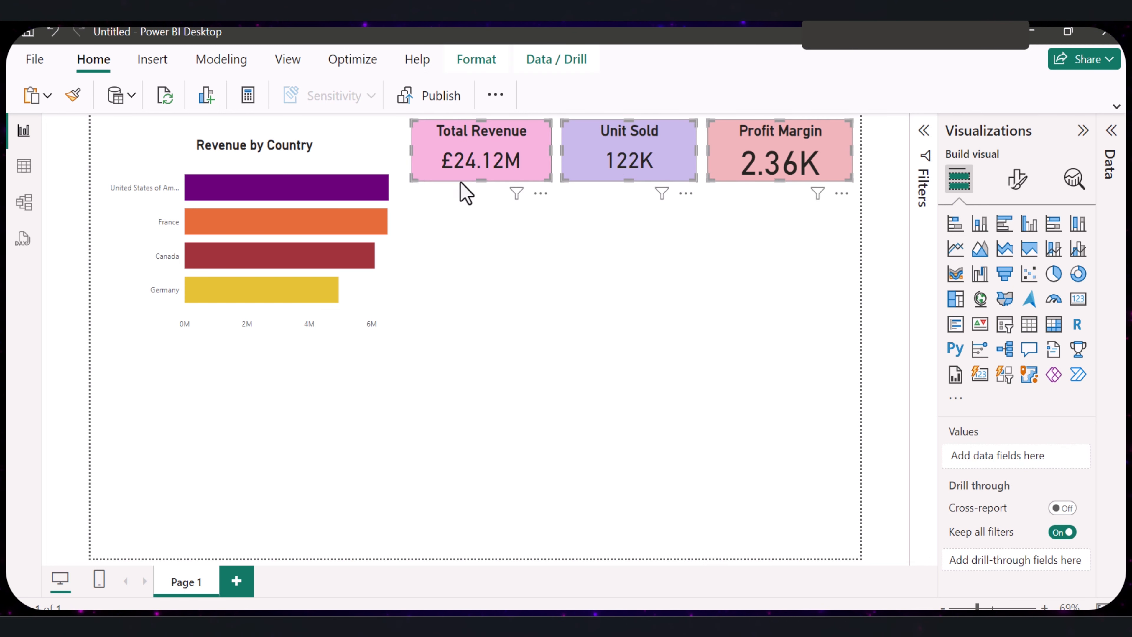
ctrl+click(466, 178)
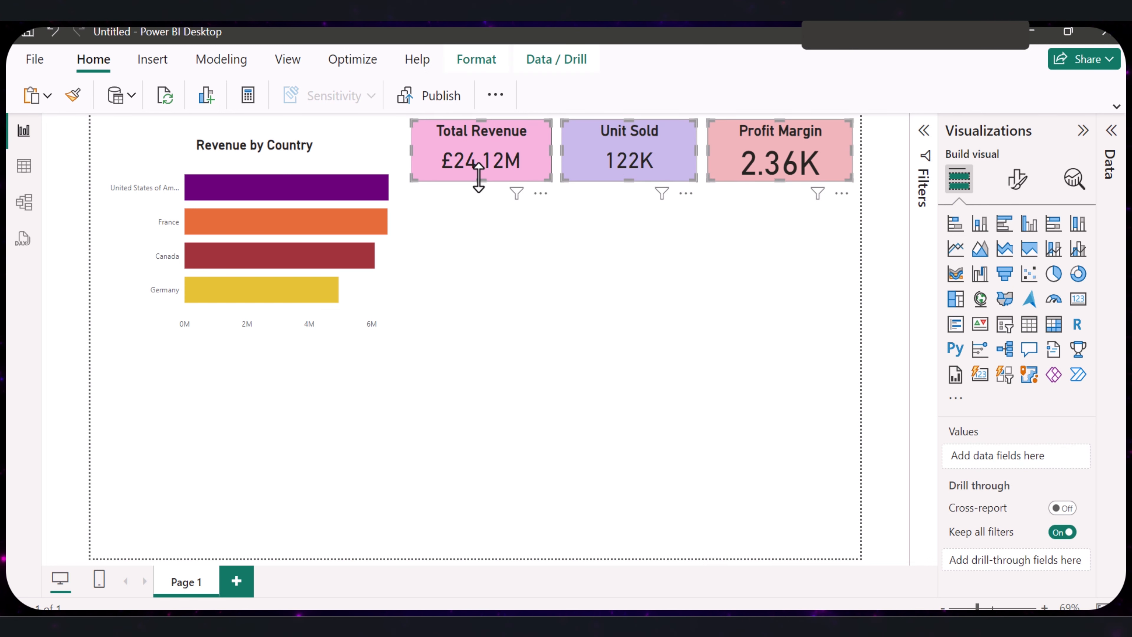
click(517, 273)
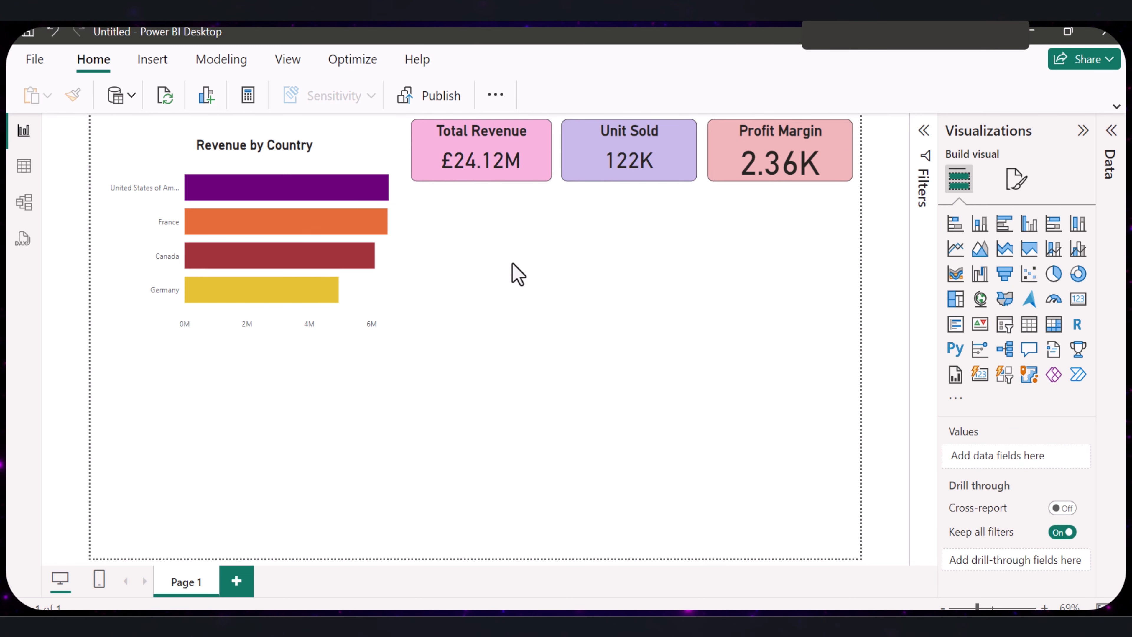
click(521, 153)
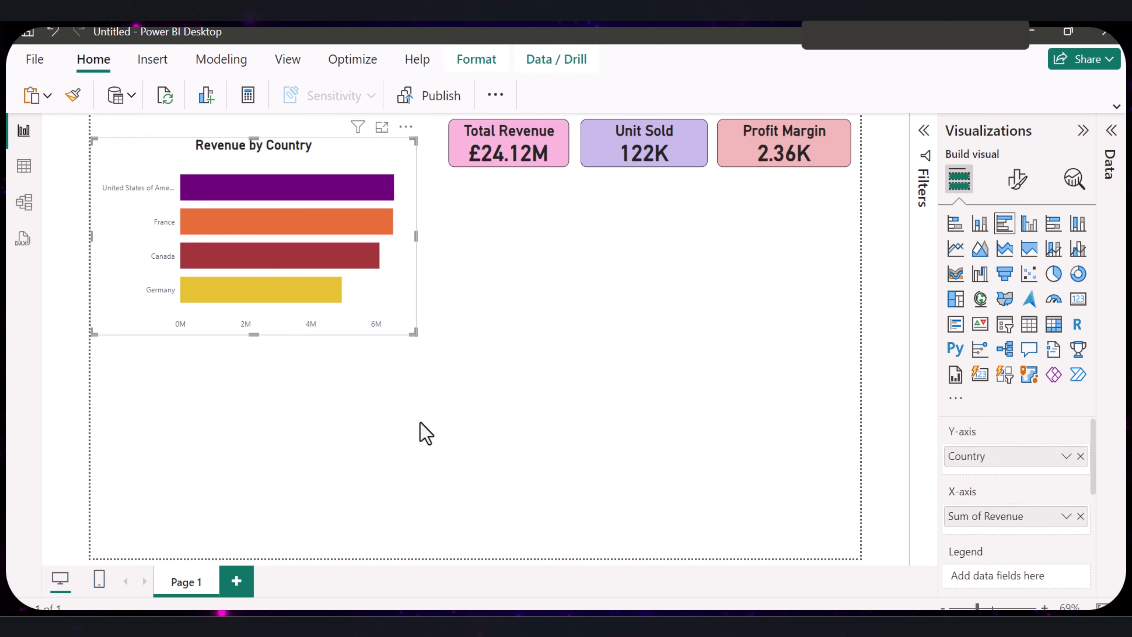
- Move the Revenue by Country bar chart down below the row of cards, slightly in from the page edge
drag(232, 170, 253, 208)
right_click(253, 209)
click(412, 219)
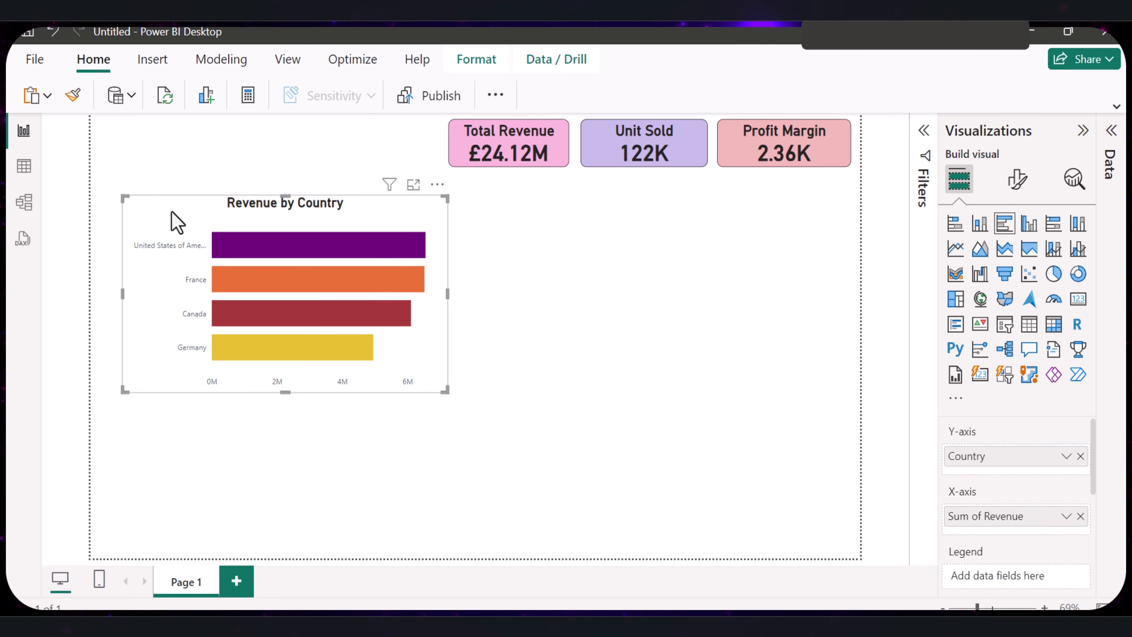
drag(177, 222, 162, 223)
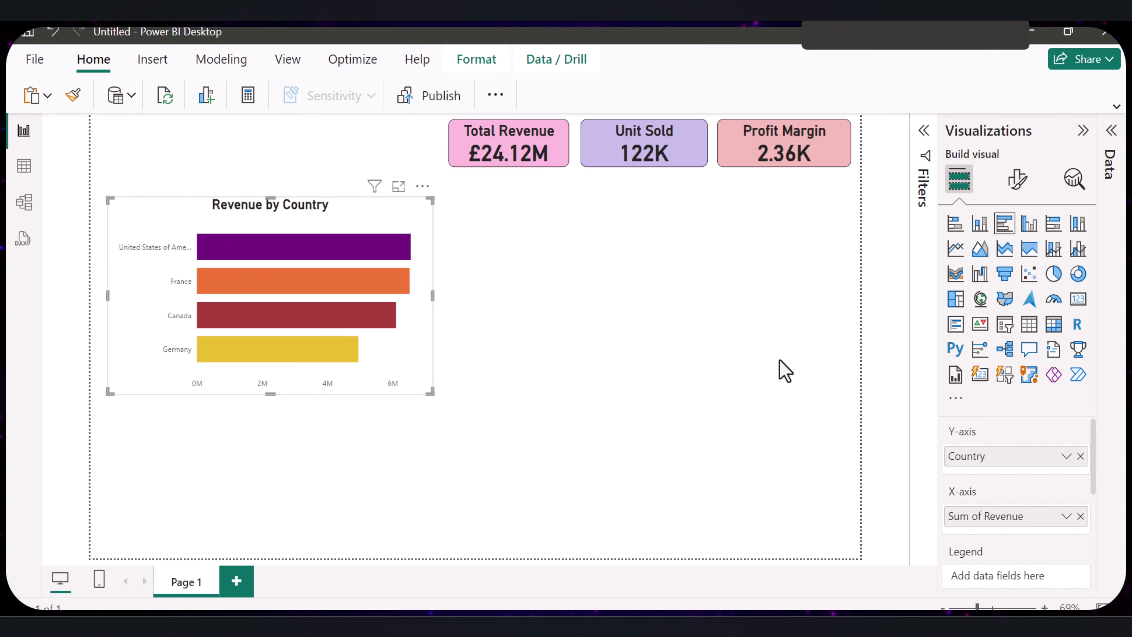
- Insert a donut chart with DiscountedRevenue as its values and Discount as its legend
click(782, 375)
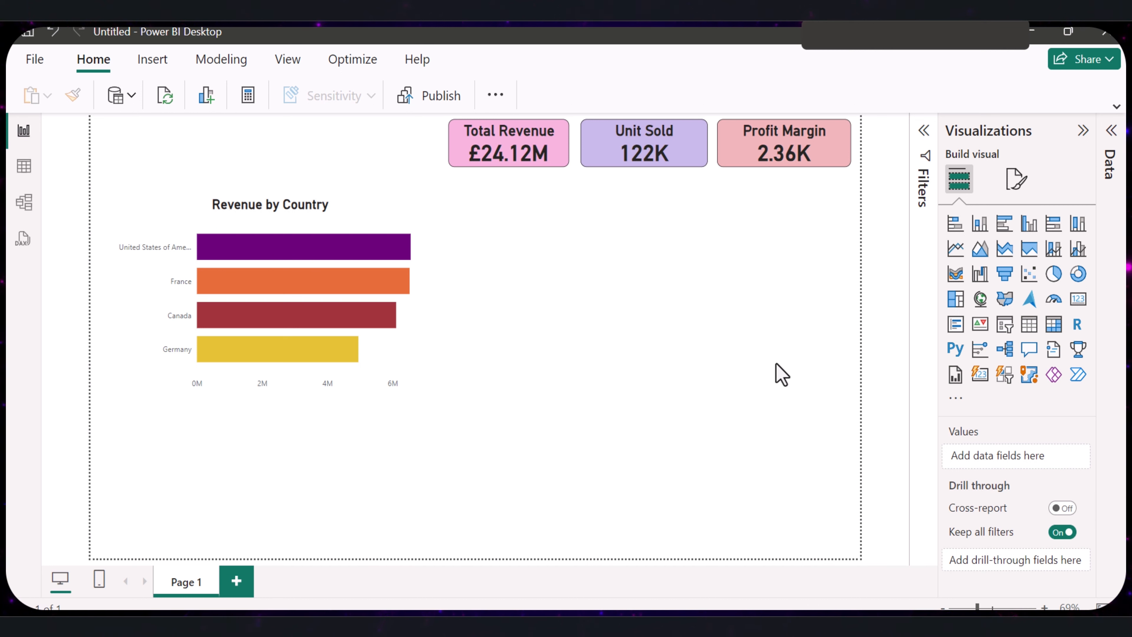
click(1078, 277)
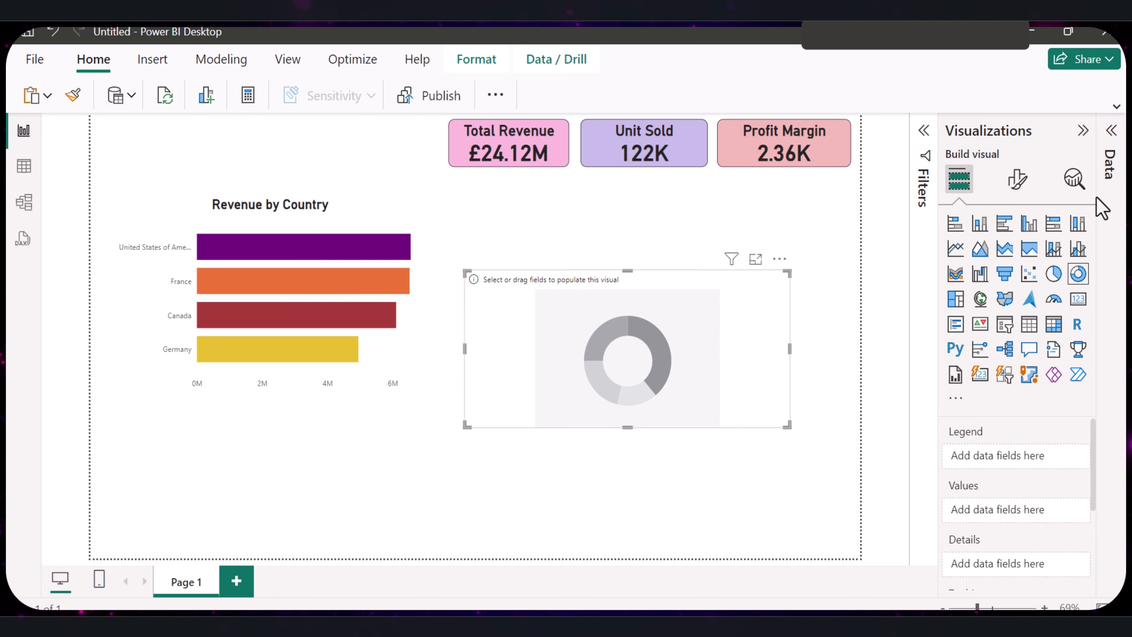
click(1114, 162)
drag(1072, 348, 887, 509)
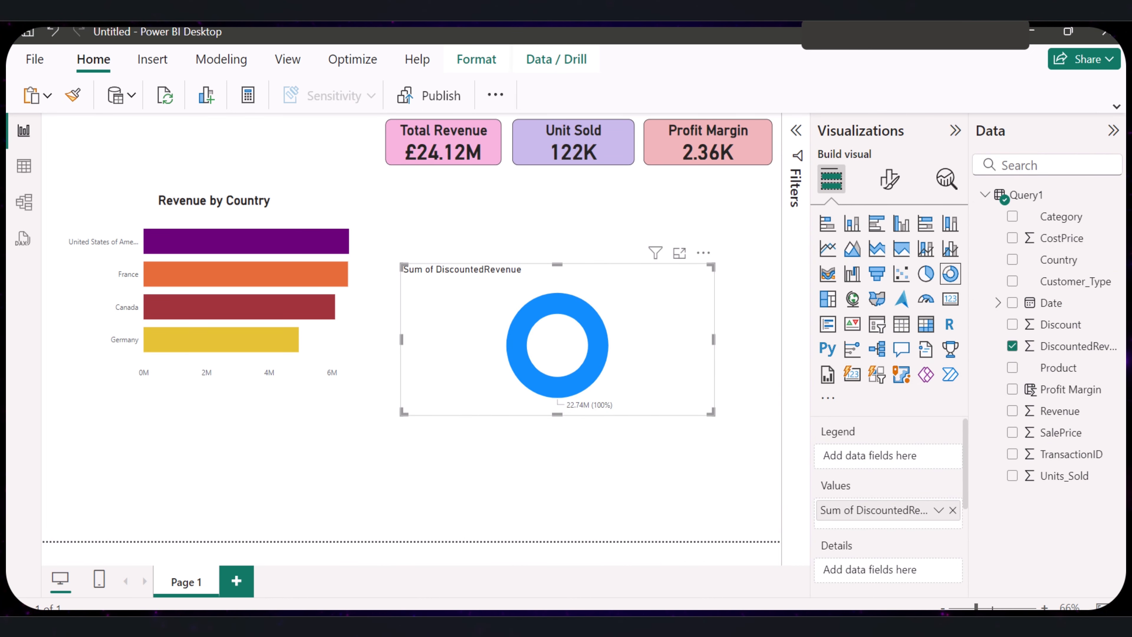
drag(1059, 324, 906, 457)
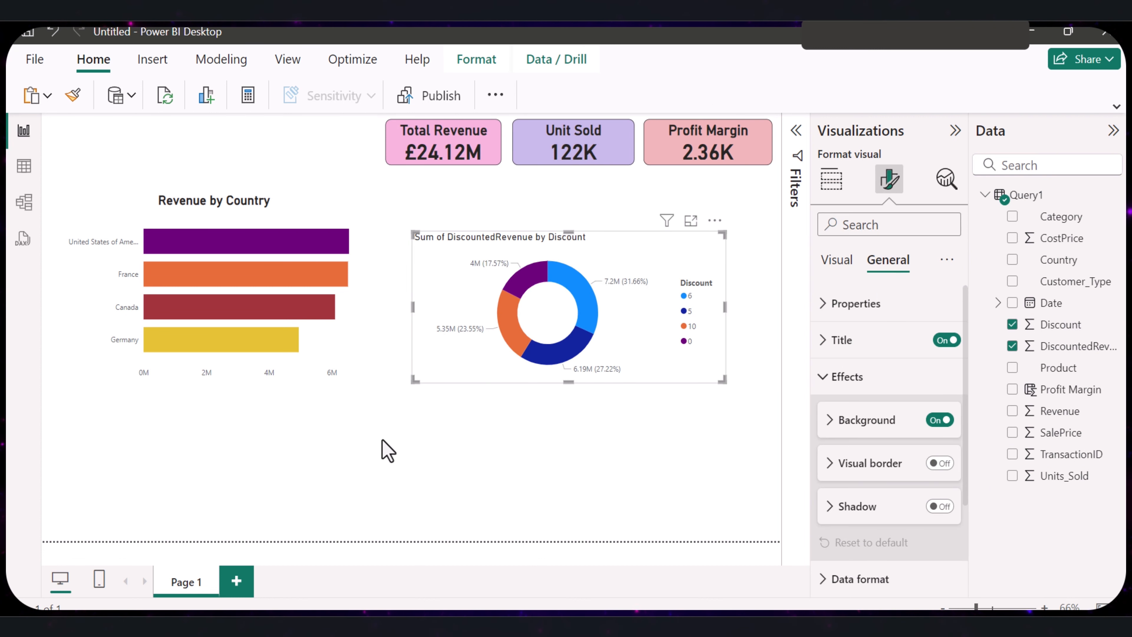
- Move the donut chart up toward the cards and change its title text to "Impact of Discount on Revenue"
drag(657, 272, 652, 235)
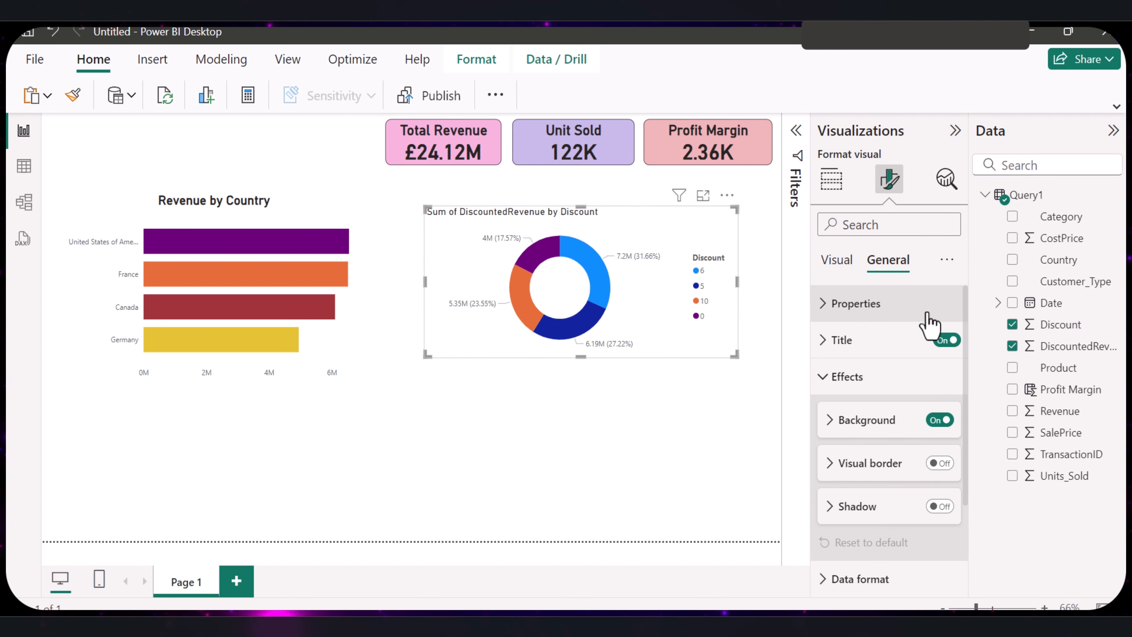
click(837, 353)
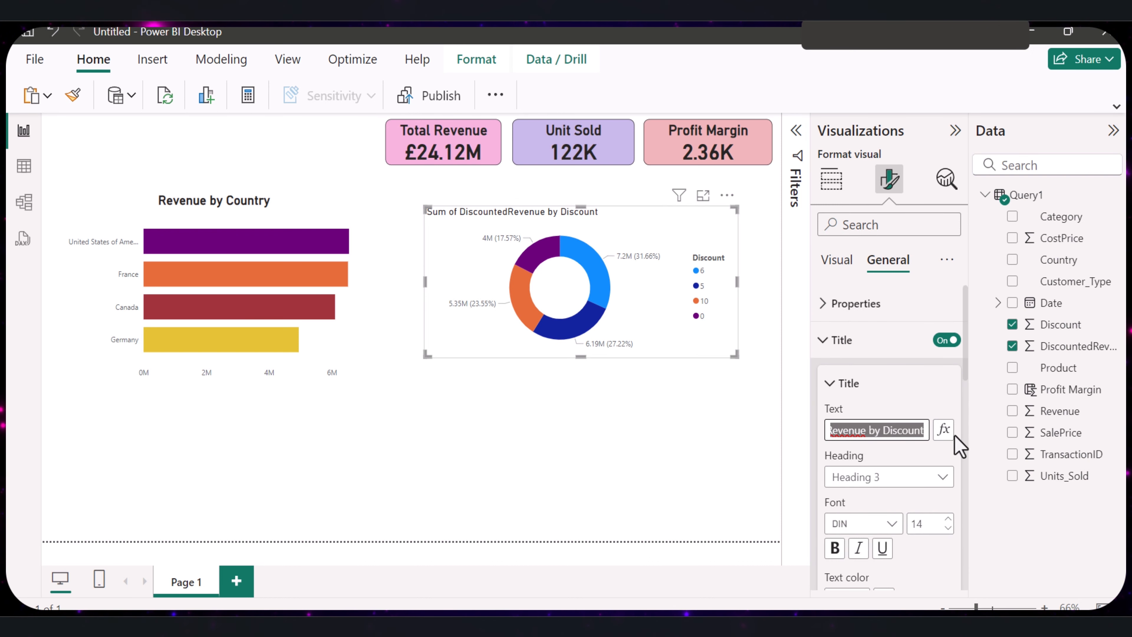
key(BackSpace)
text(Im)
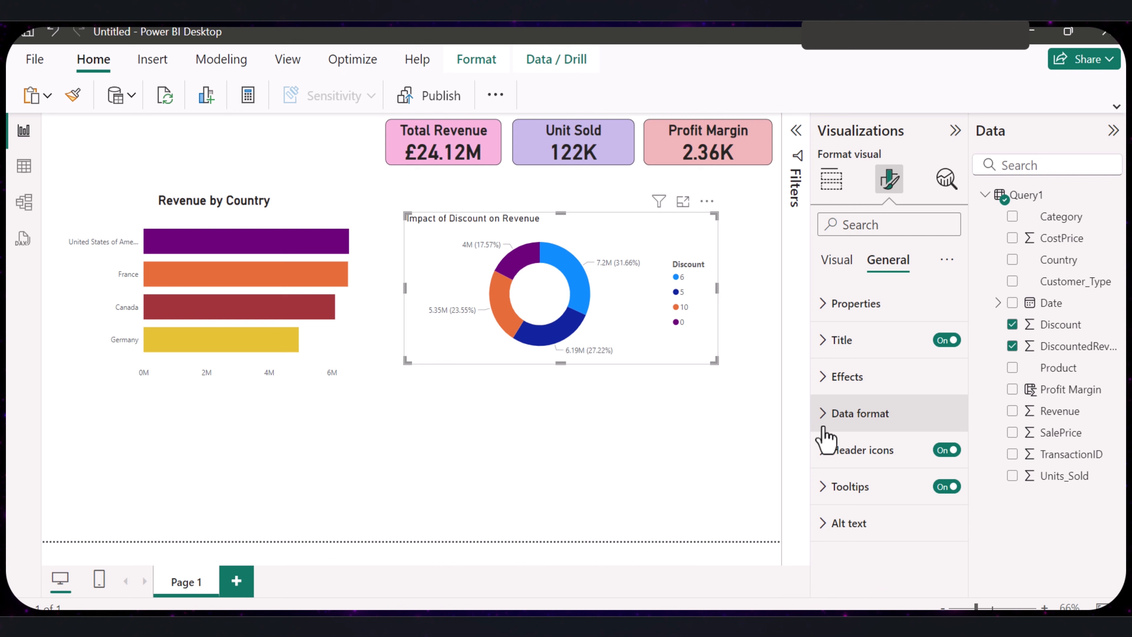
click(826, 377)
scroll(905, 459, down, 2)
scroll(897, 463, up, 3)
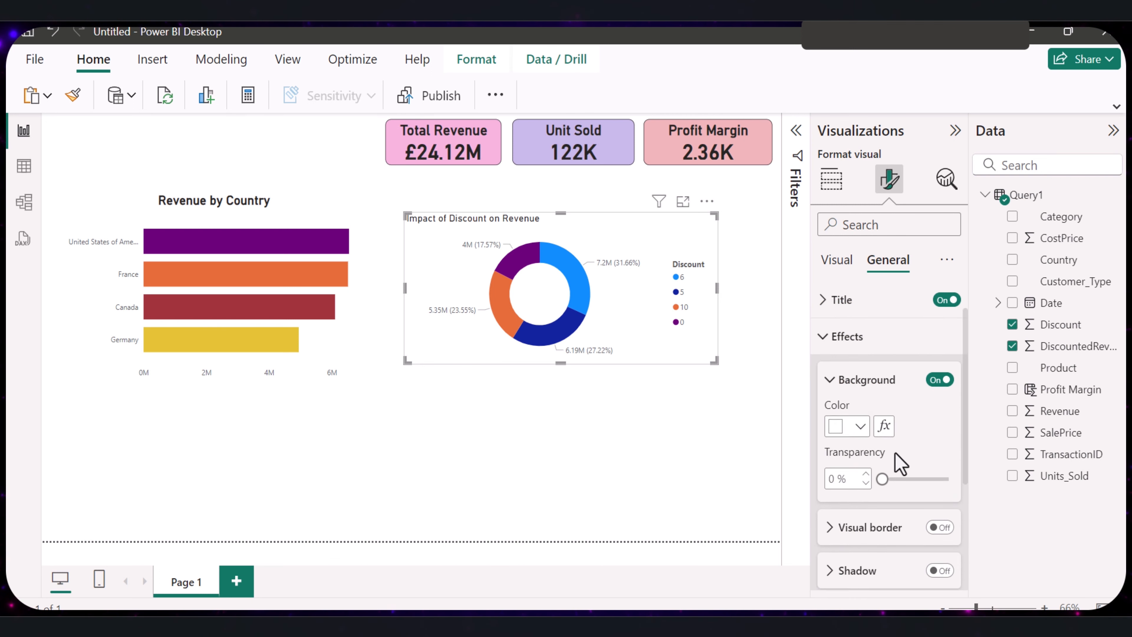
click(758, 397)
- Shift the donut chart sideways, away from the bar chart, so it sits under the Unit Sold and Profit Margin cards
click(622, 245)
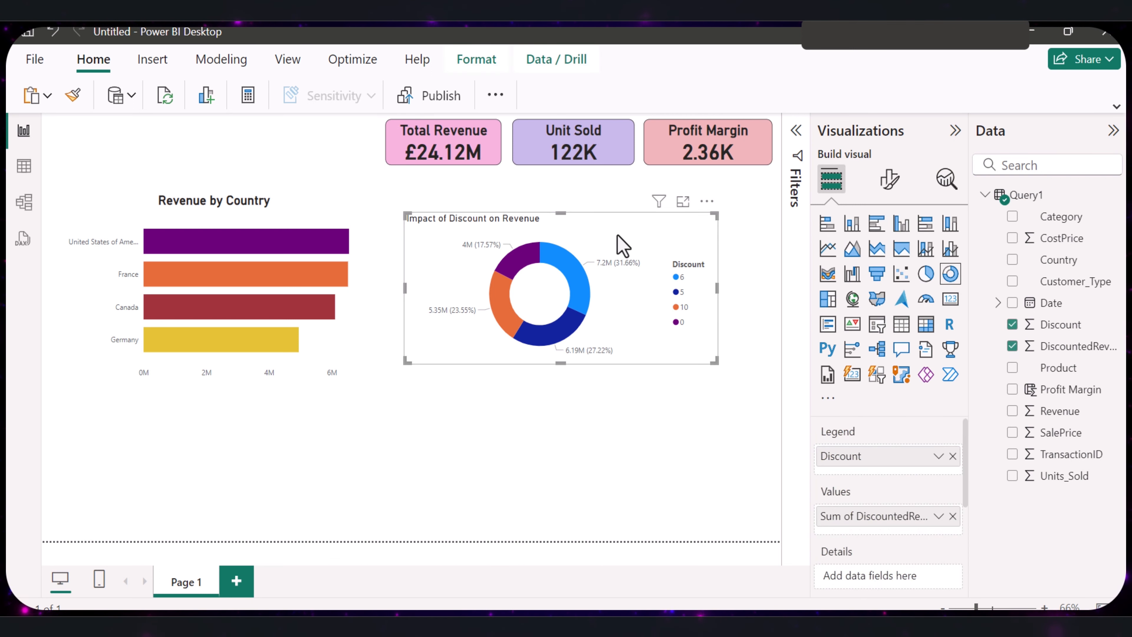
drag(619, 240, 670, 240)
drag(741, 285, 757, 292)
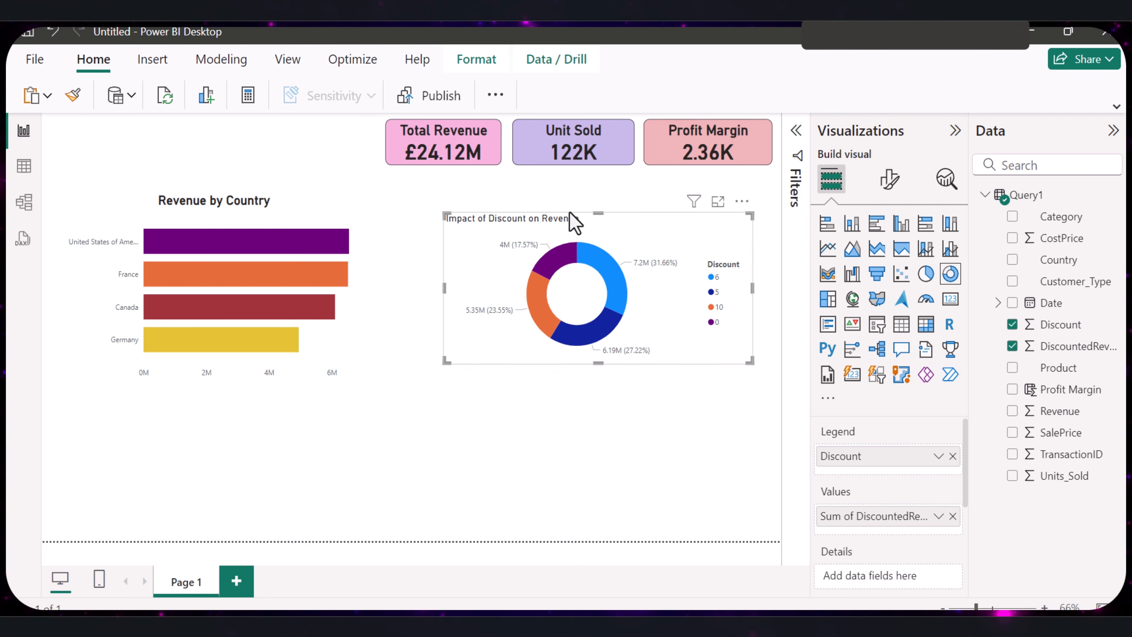
right_click(572, 229)
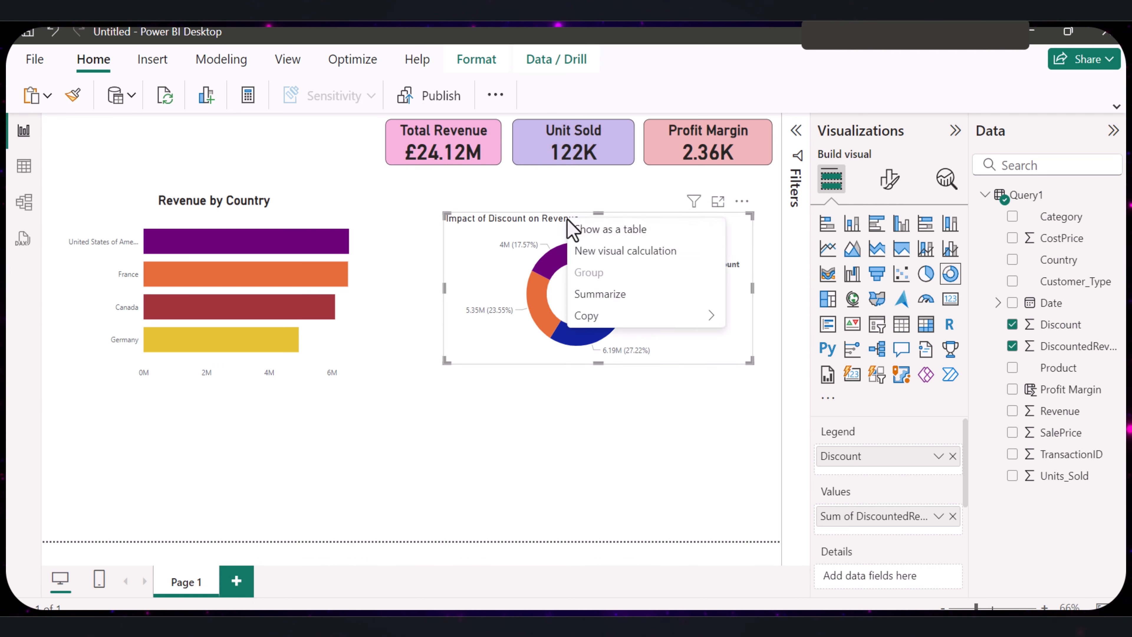
click(550, 222)
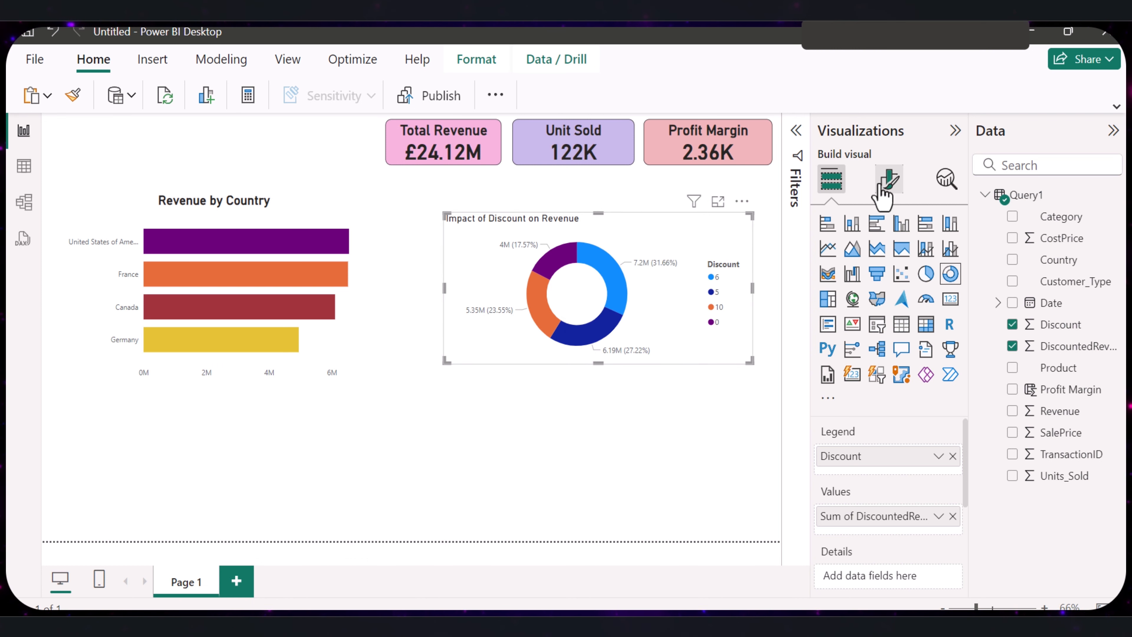
- Format the donut chart's title as bold, size 20 and horizontally centered
click(888, 179)
click(888, 259)
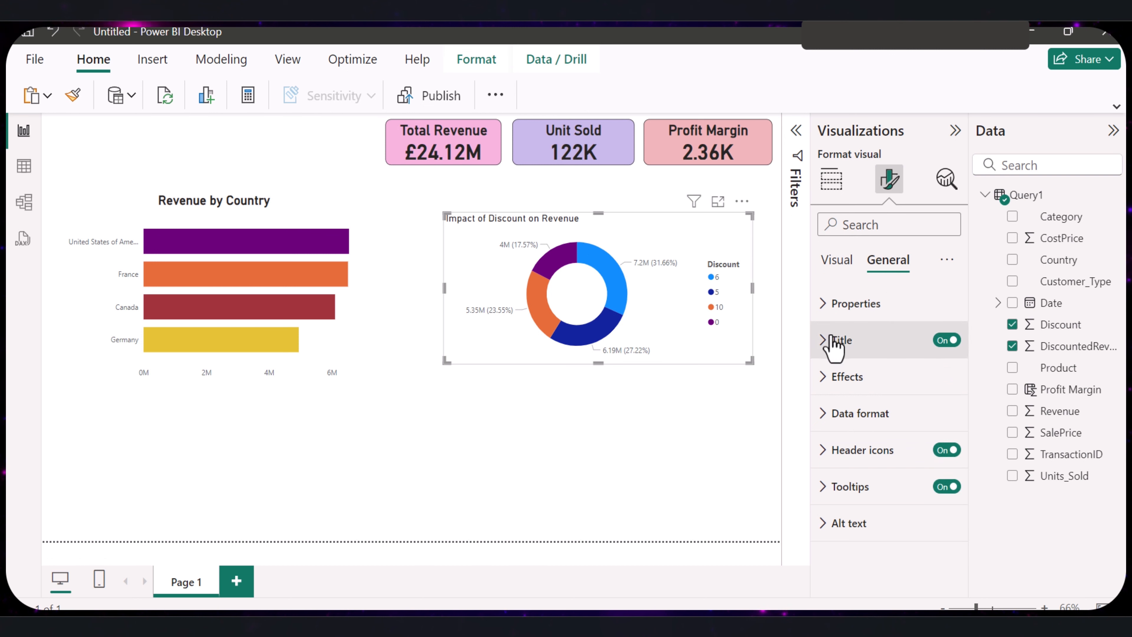
click(837, 341)
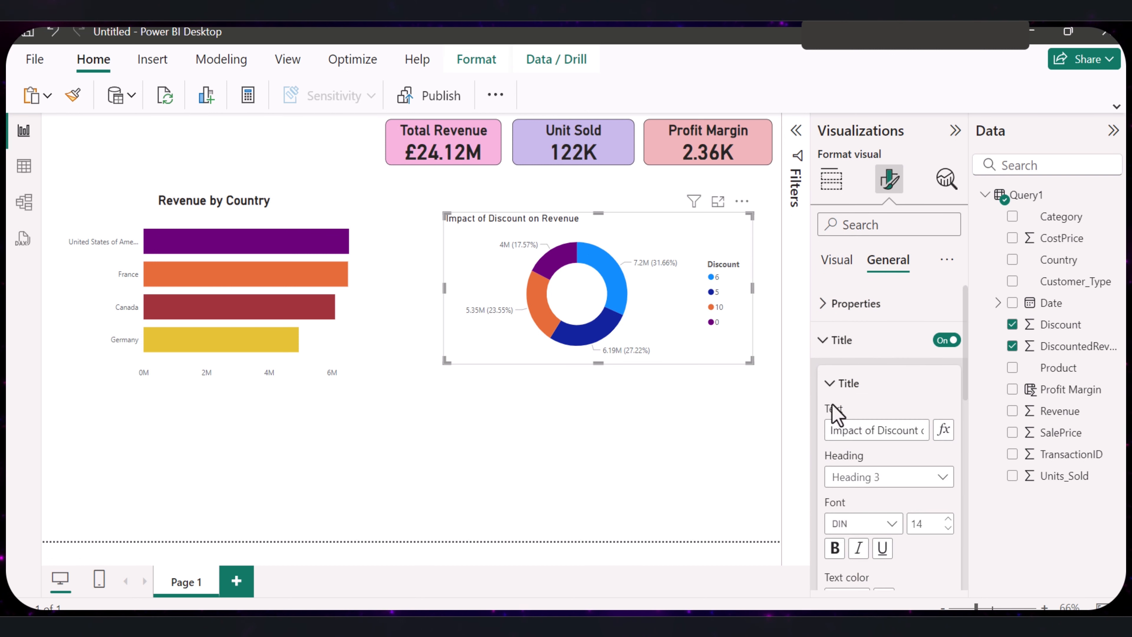
click(947, 520)
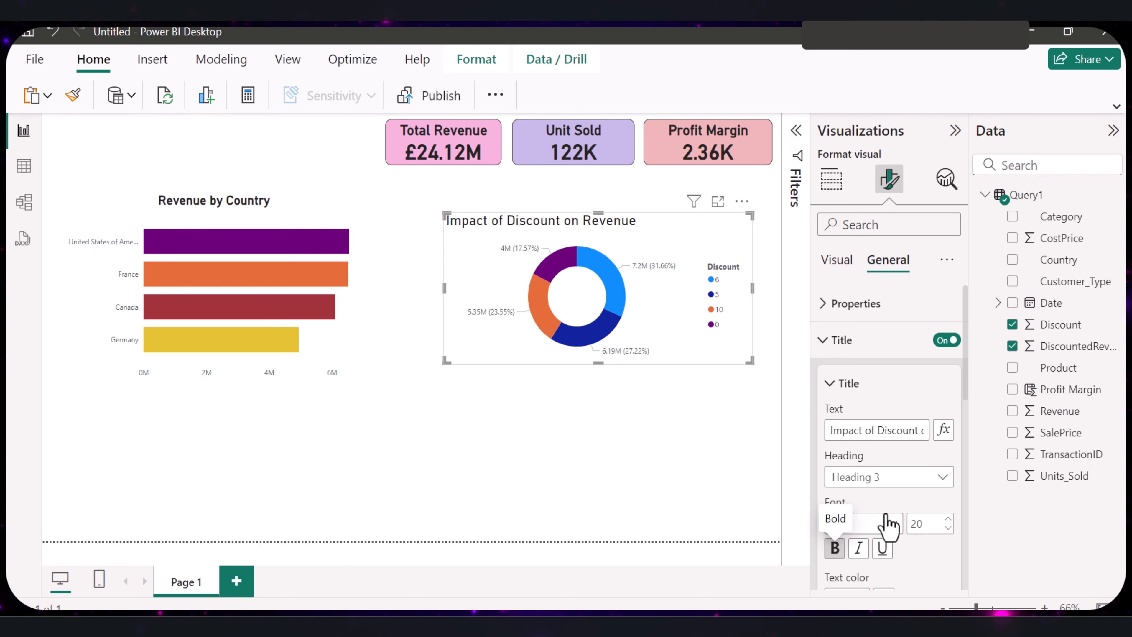
scroll(887, 524, down, 5)
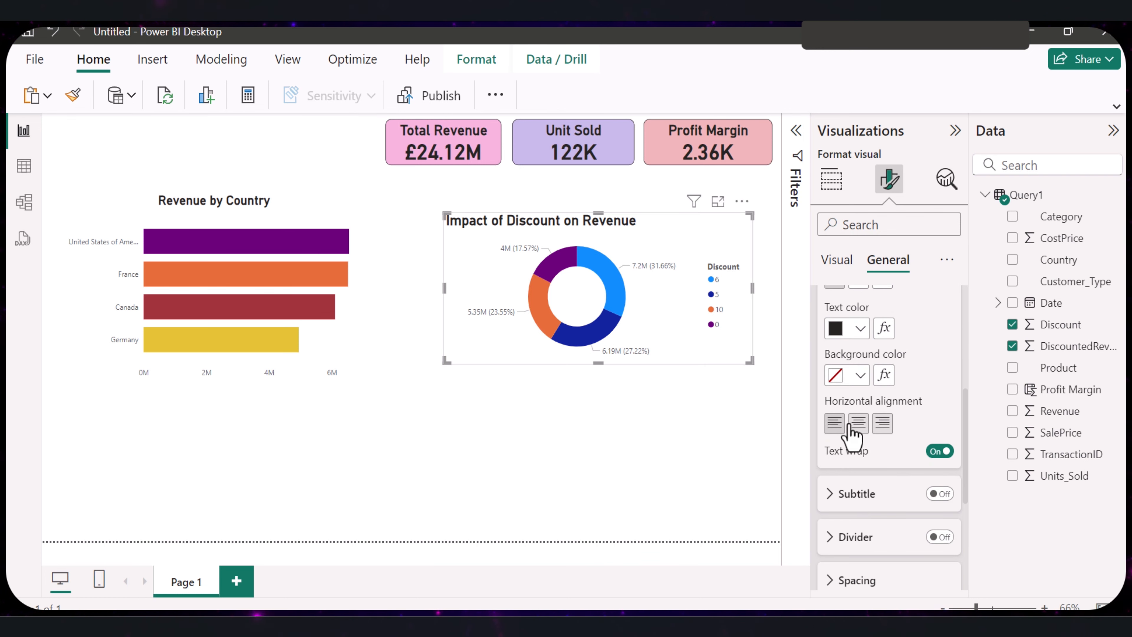
click(858, 423)
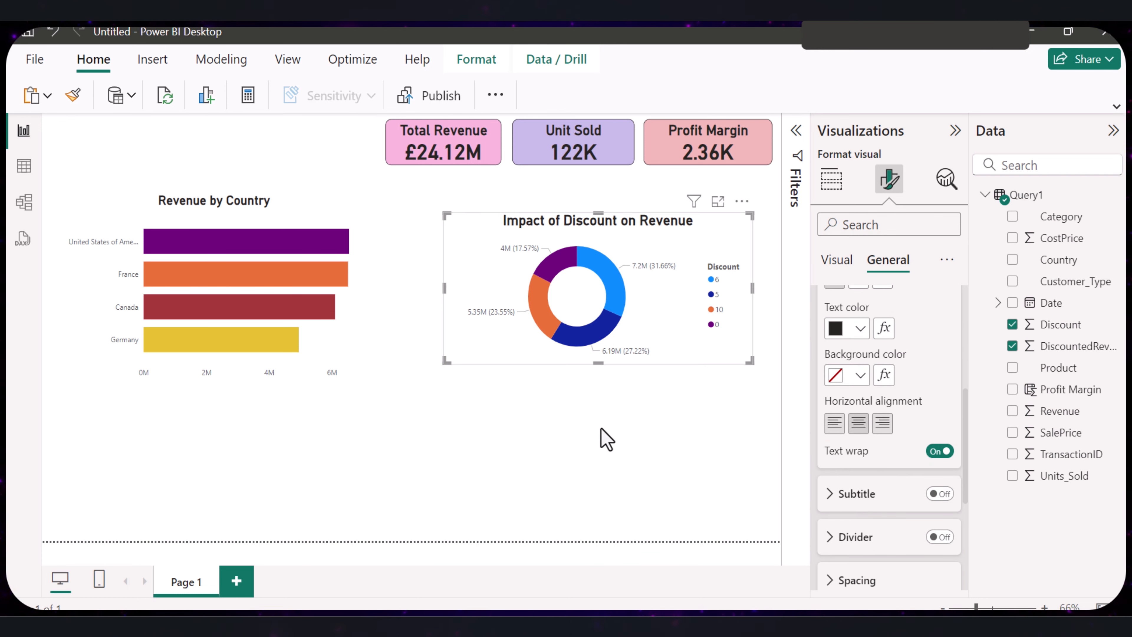
click(599, 439)
- Turn on the visual border for the Impact of Discount on Revenue donut chart and show its border settings
click(655, 341)
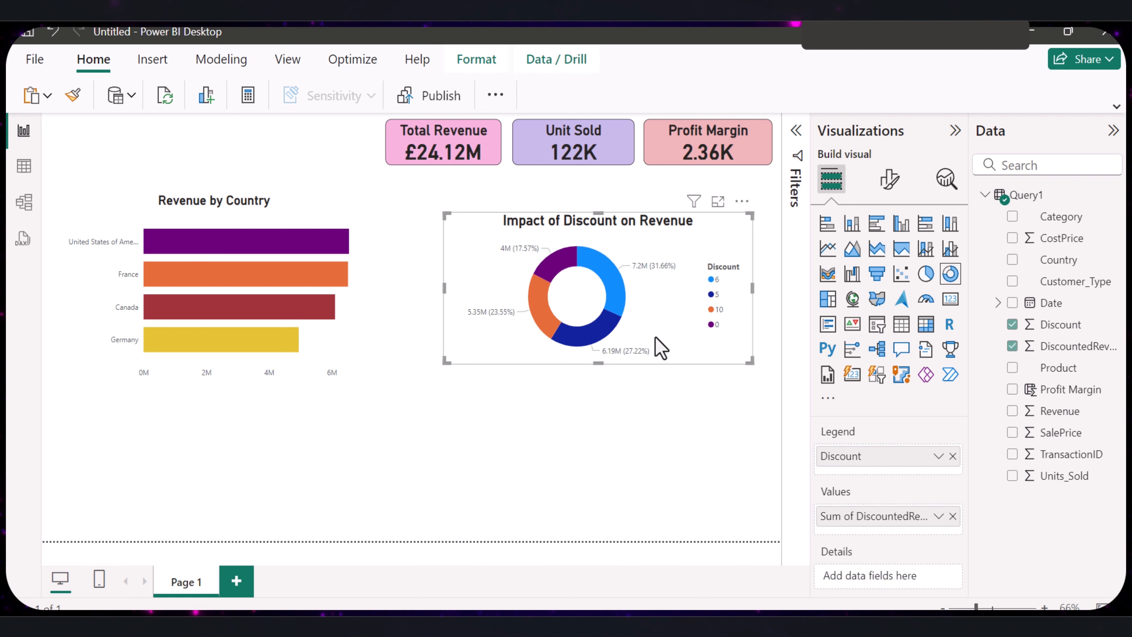
click(891, 182)
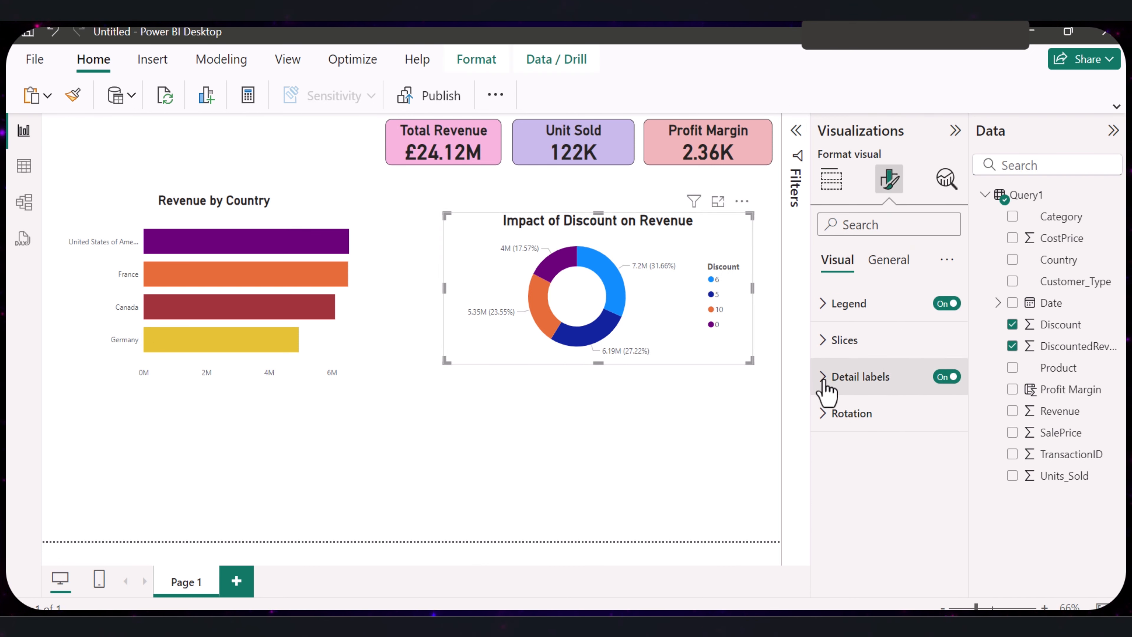
click(889, 264)
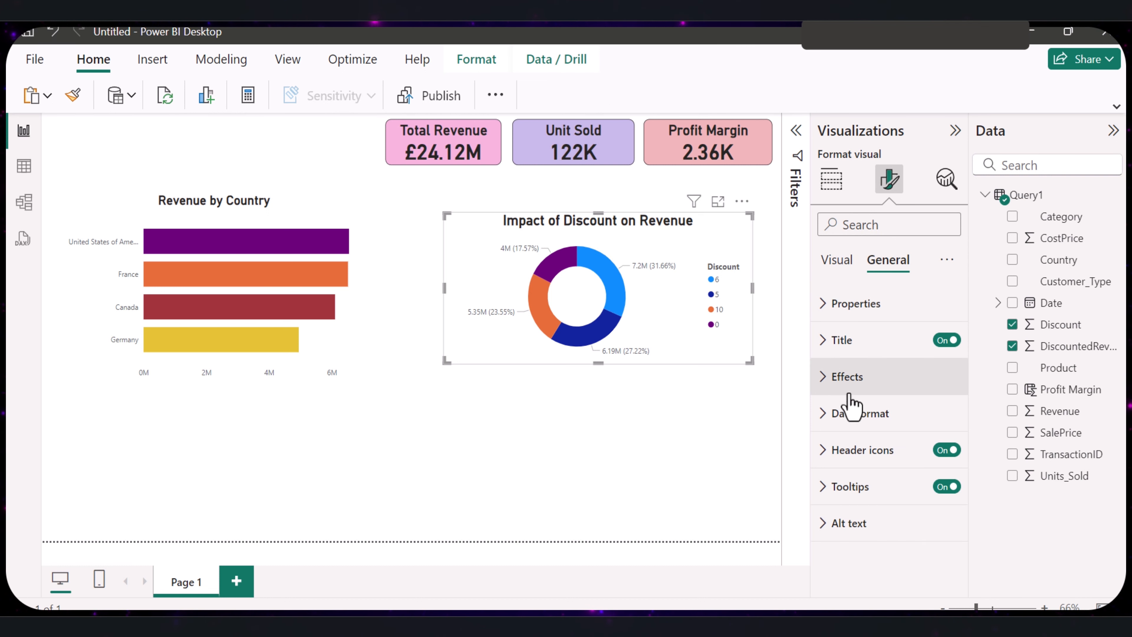
click(829, 383)
scroll(874, 441, down, 2)
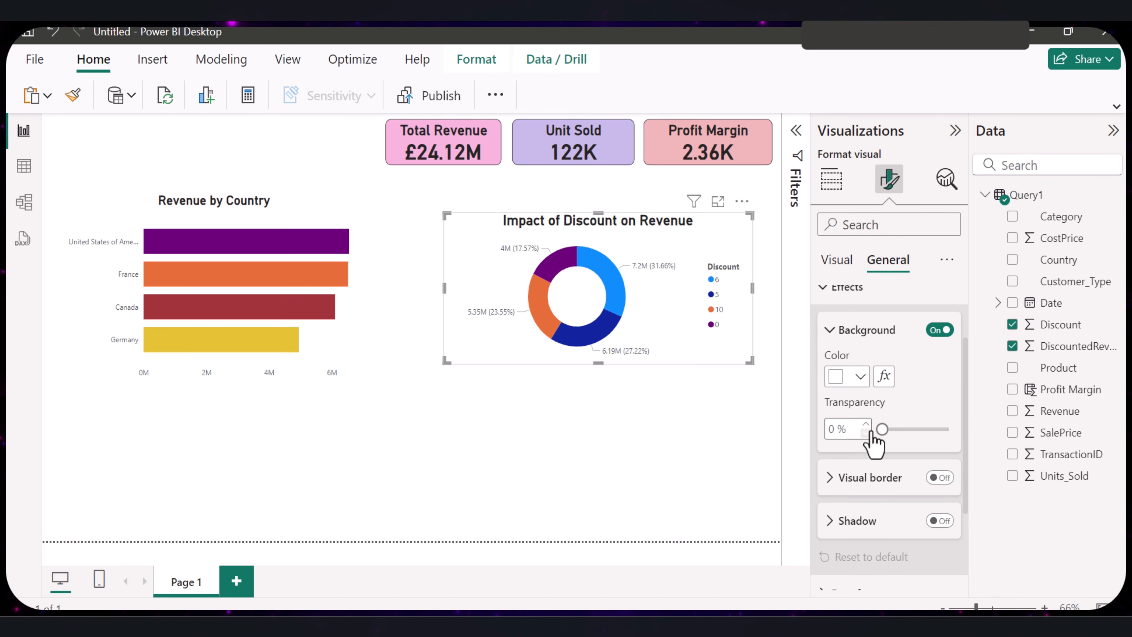
scroll(872, 451, down, 2)
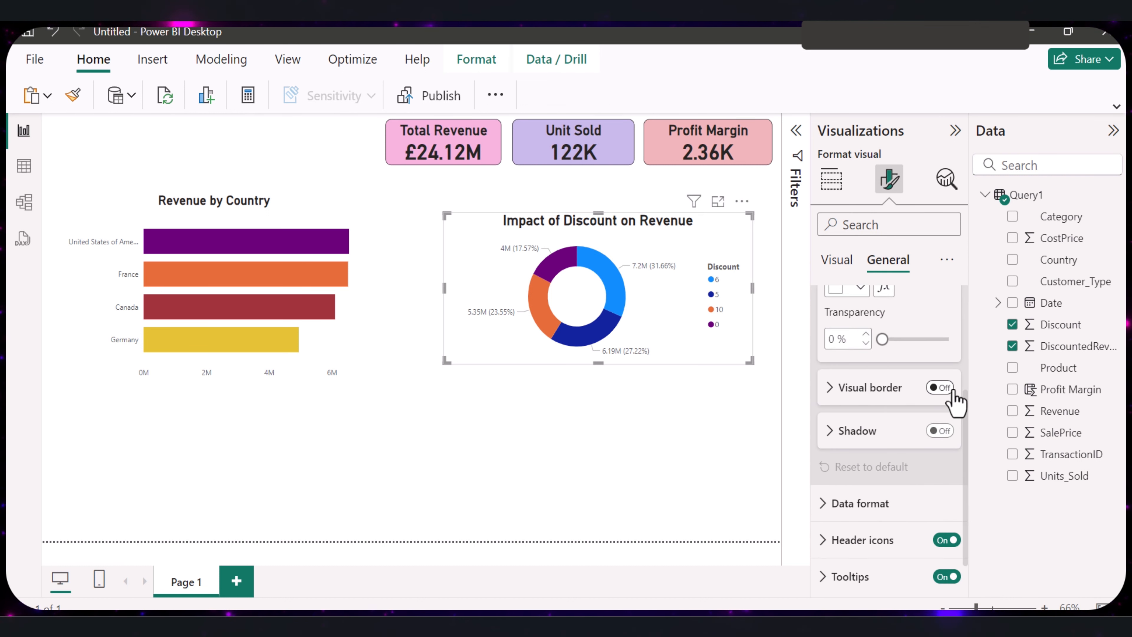
click(940, 387)
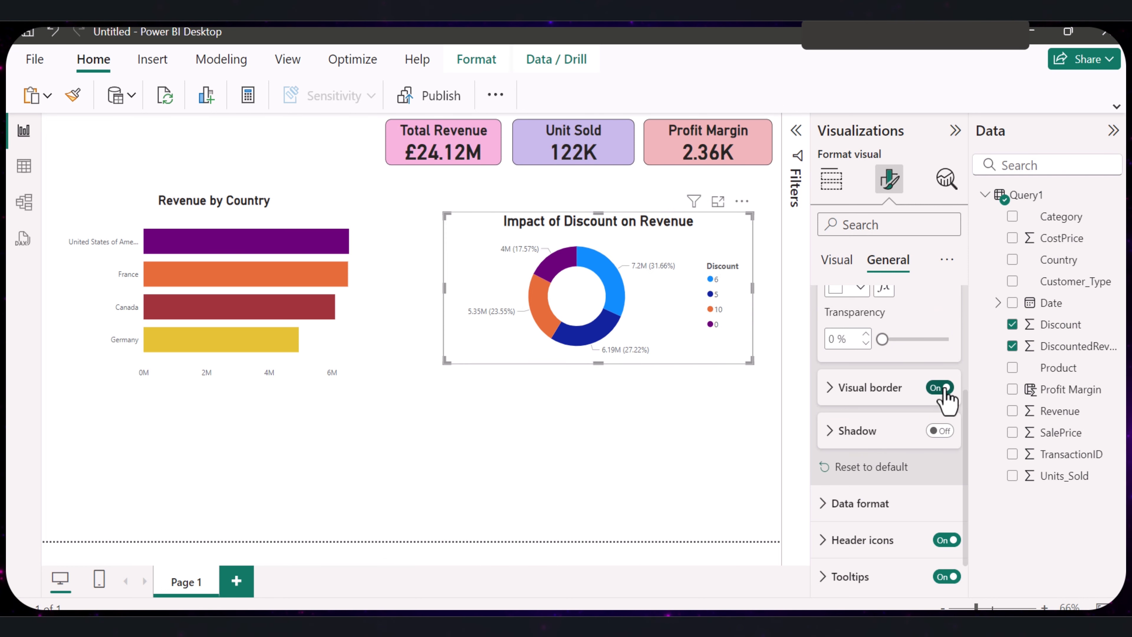
click(830, 388)
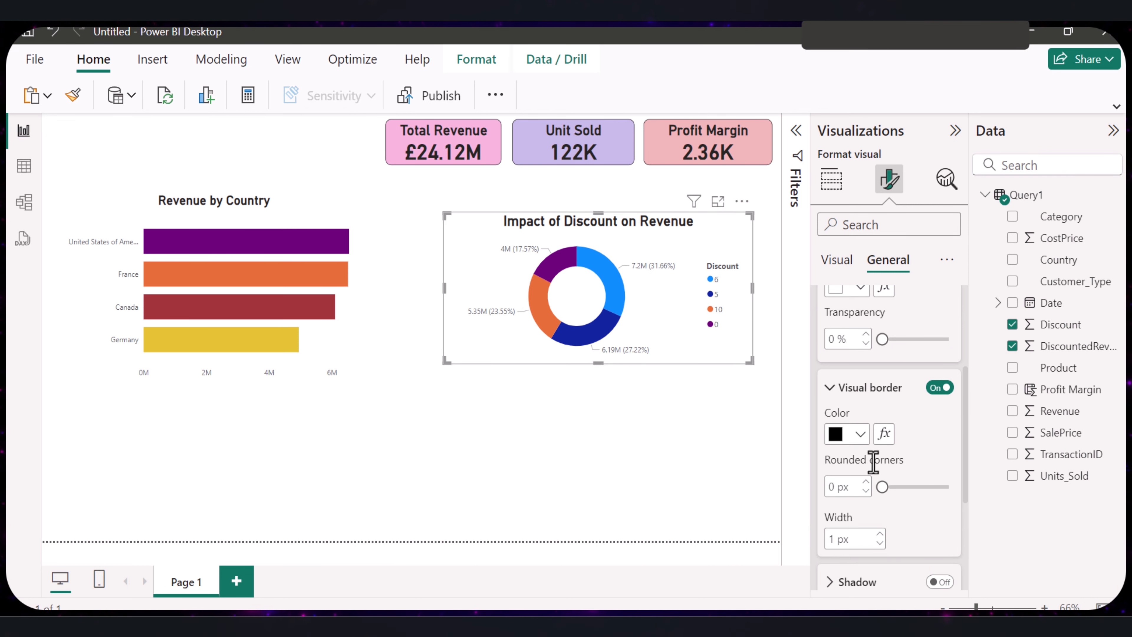
- Set the donut chart's border color to the light blue theme color
scroll(872, 462, down, 2)
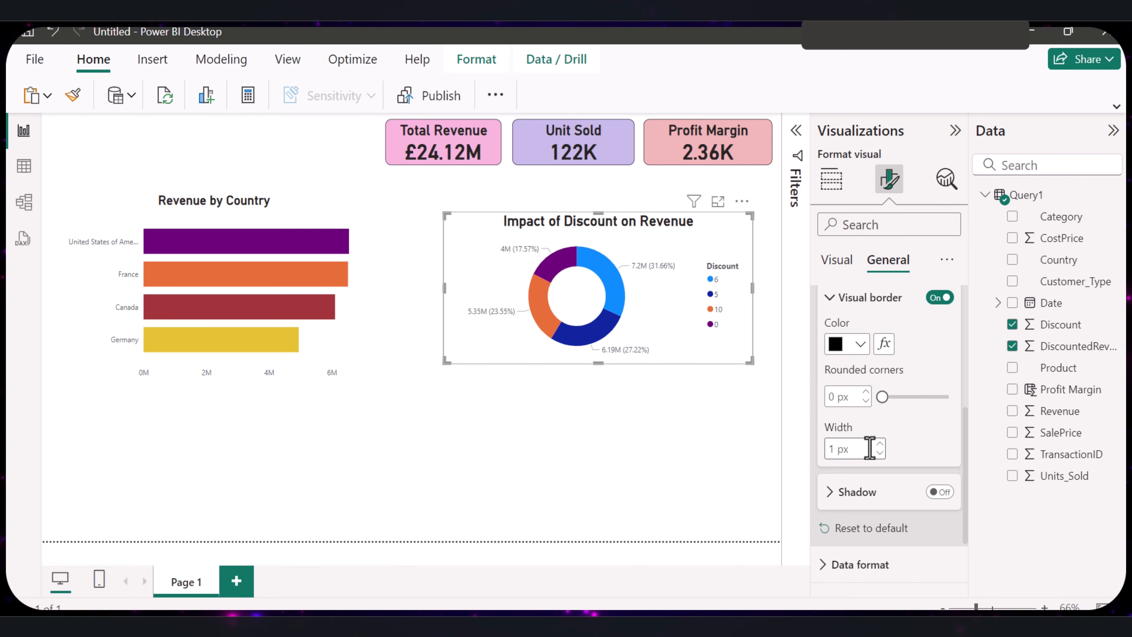
click(861, 350)
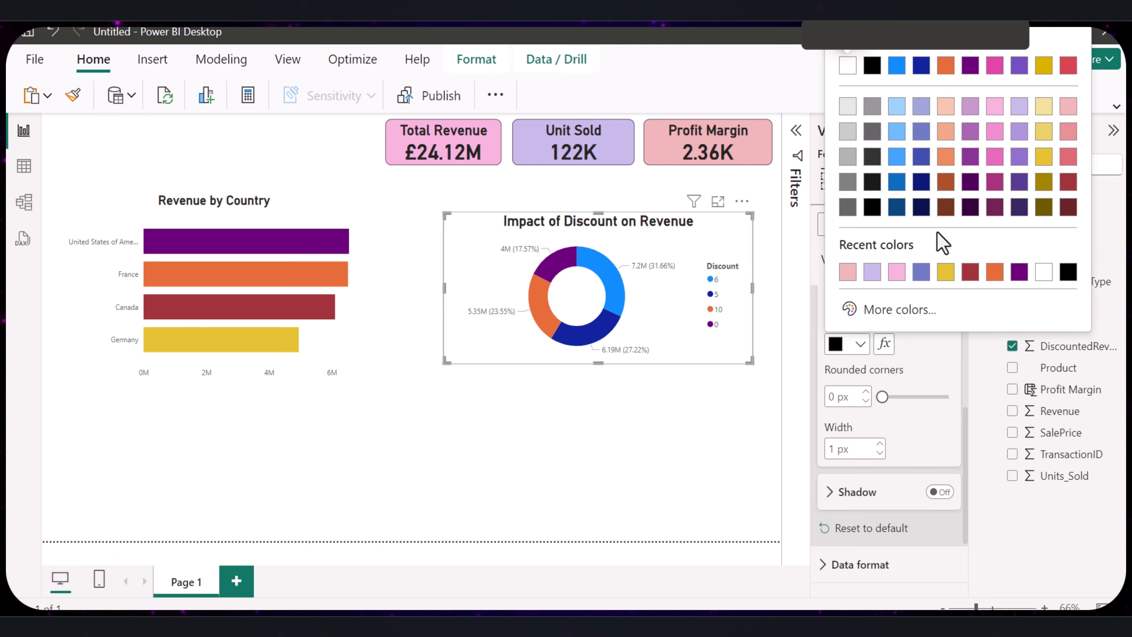
click(897, 71)
click(625, 472)
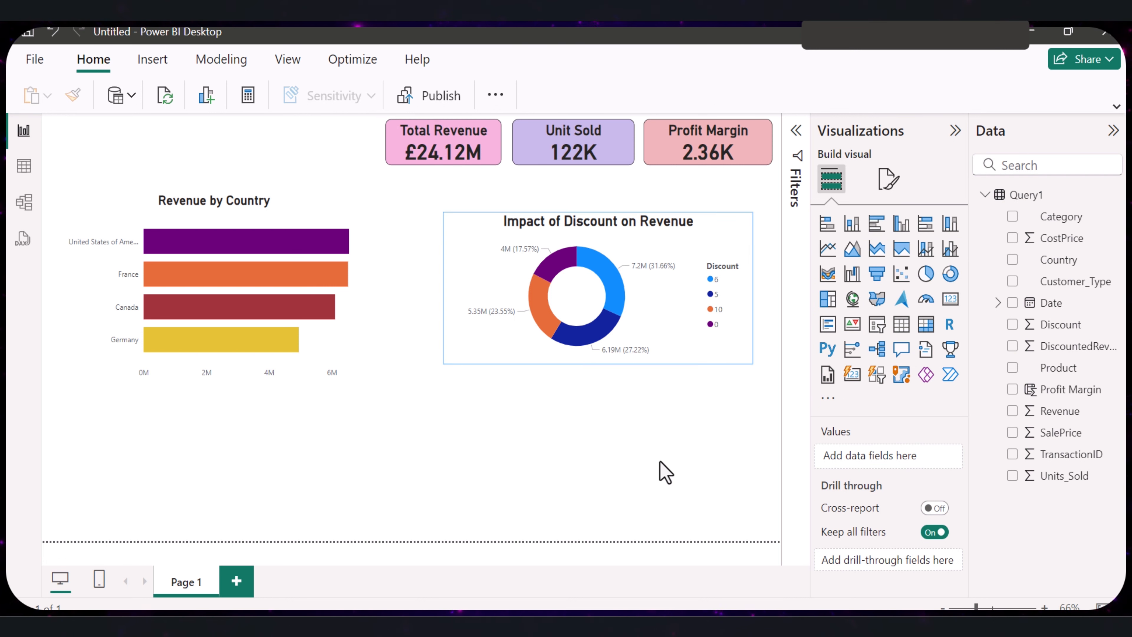
click(681, 350)
click(667, 443)
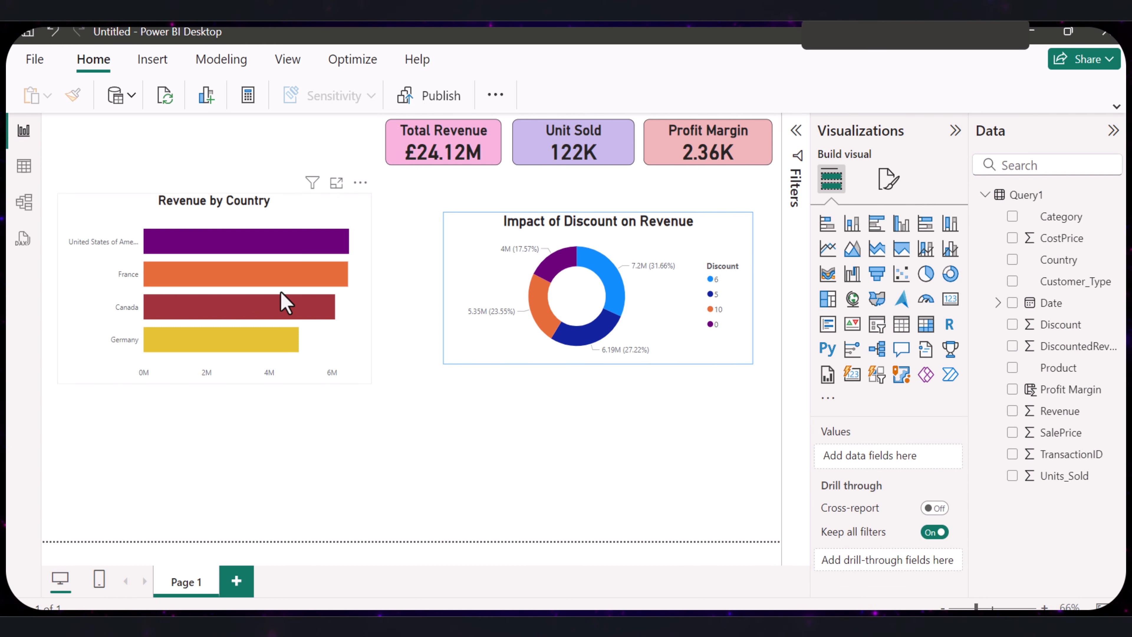
- Turn on the visual border for the Revenue by Country bar chart and color it light blue
click(285, 303)
click(888, 179)
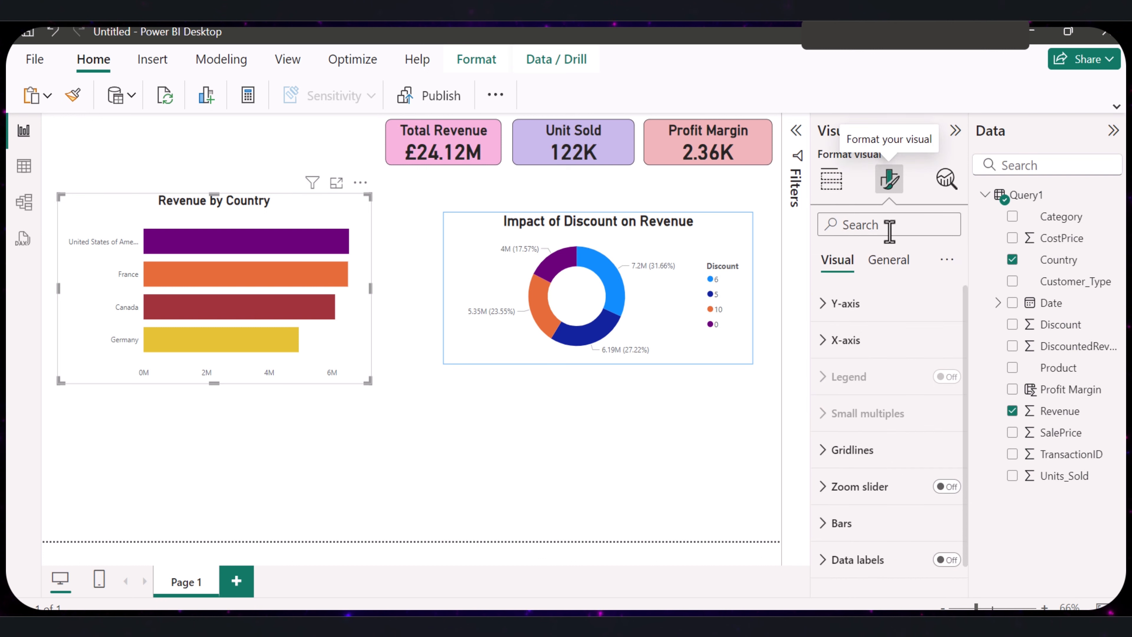
click(886, 261)
click(850, 347)
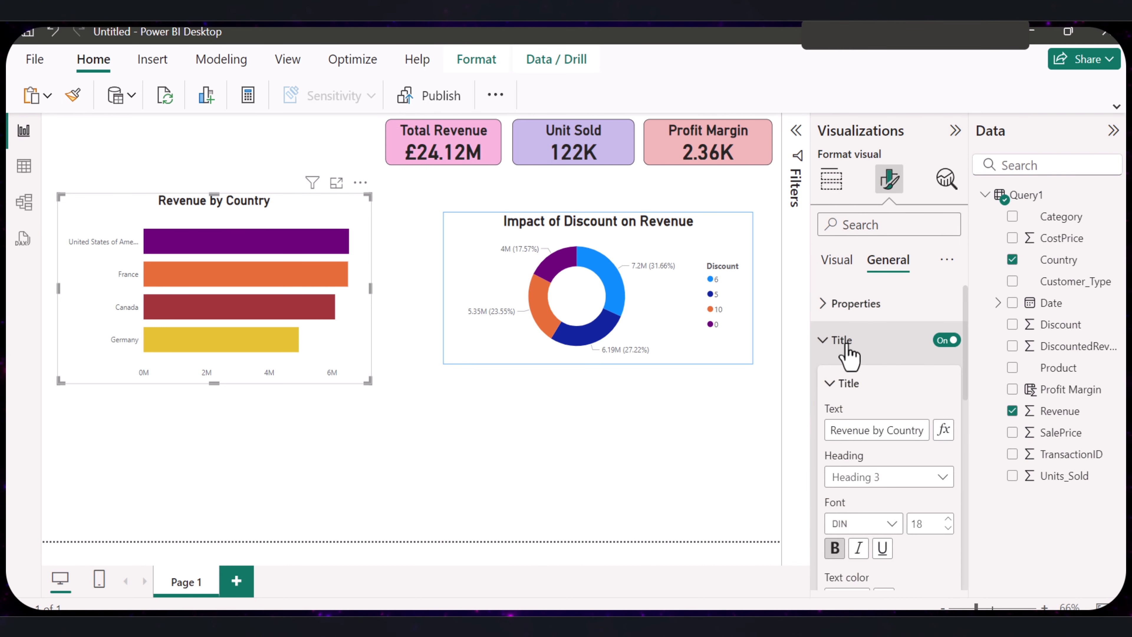
click(847, 343)
click(834, 379)
scroll(880, 519, down, 2)
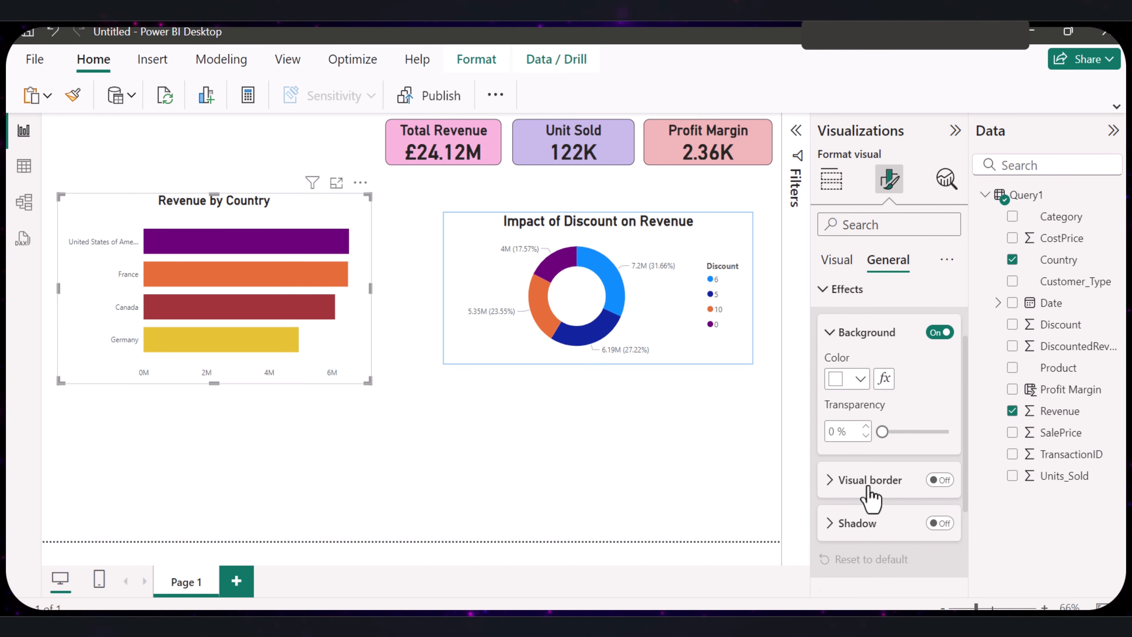
click(941, 478)
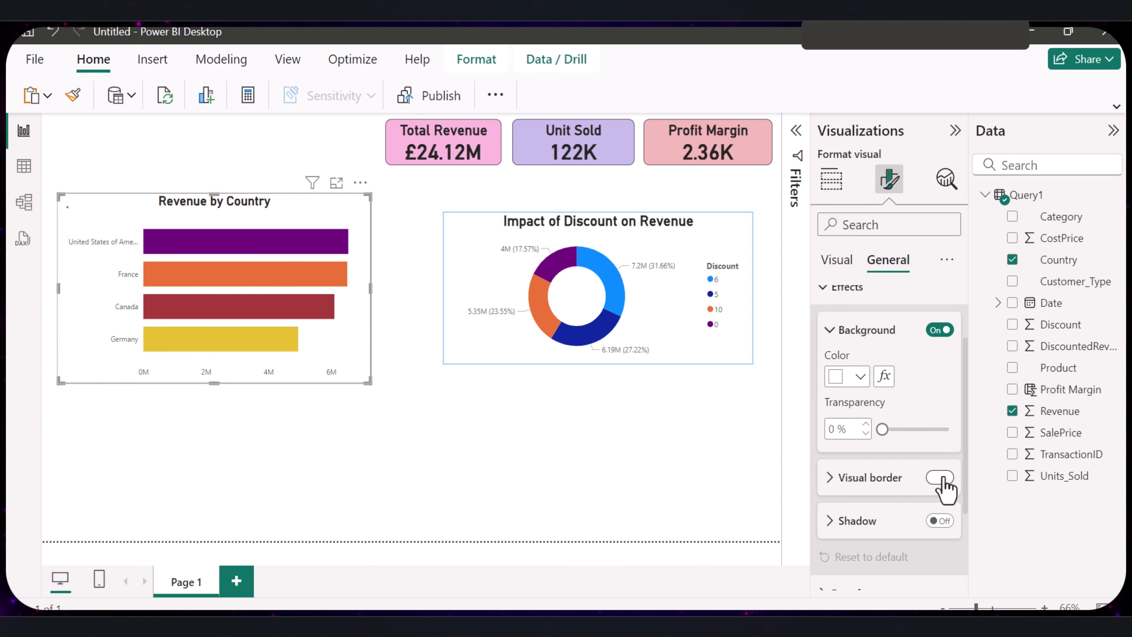
click(829, 477)
click(853, 519)
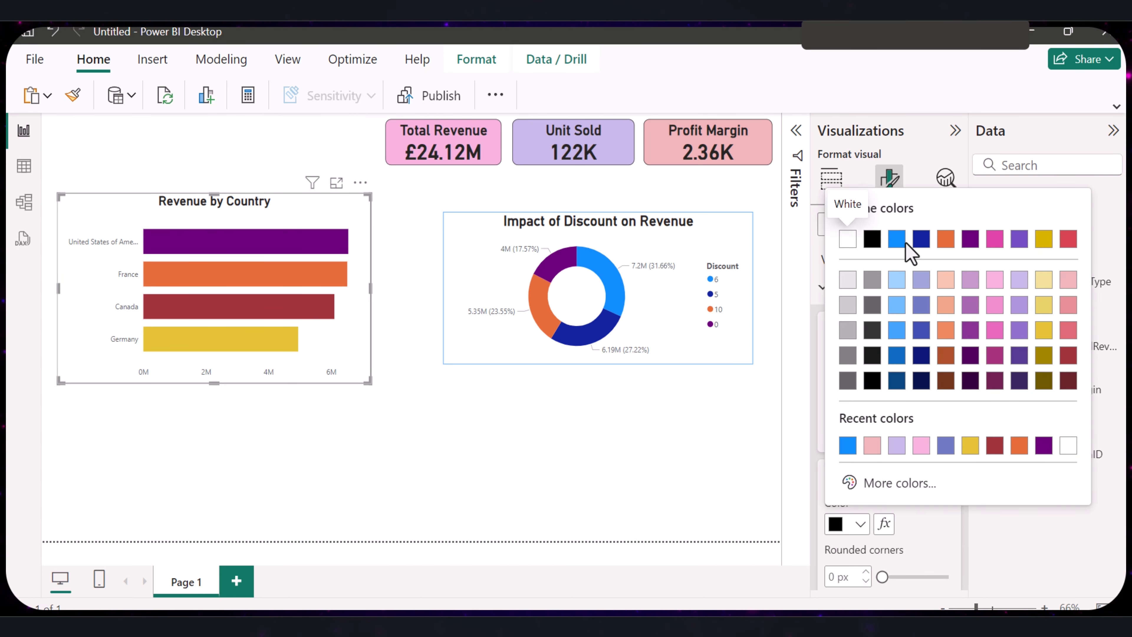
click(897, 241)
- Align the donut chart's upper edge with the bar chart's and set the donut chart's border color to purple
drag(505, 322, 504, 368)
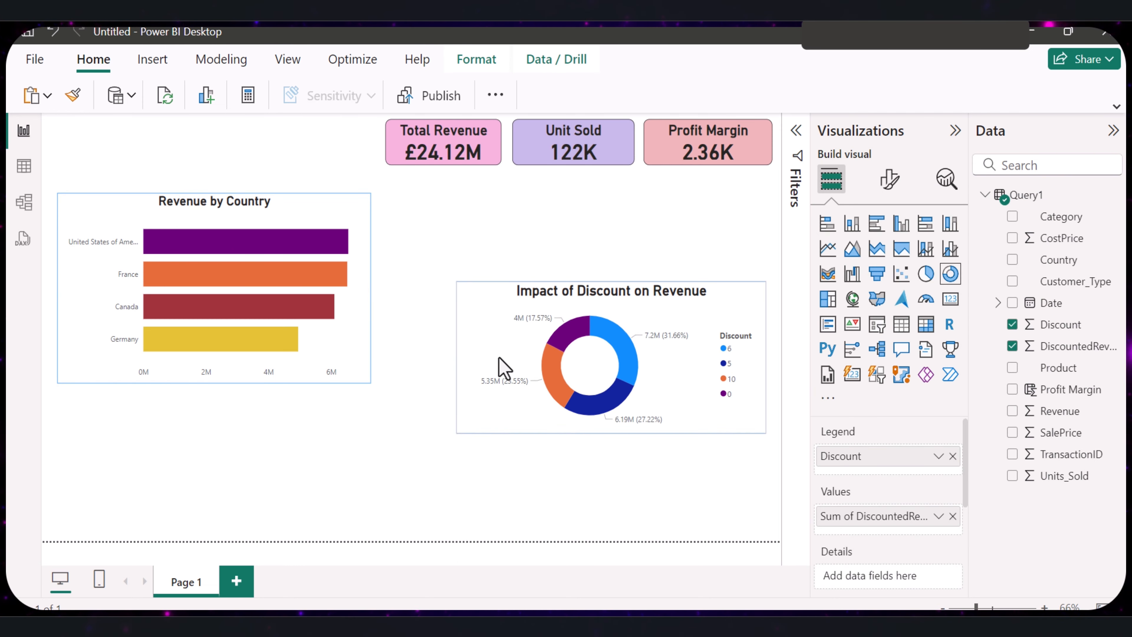
drag(504, 368, 505, 324)
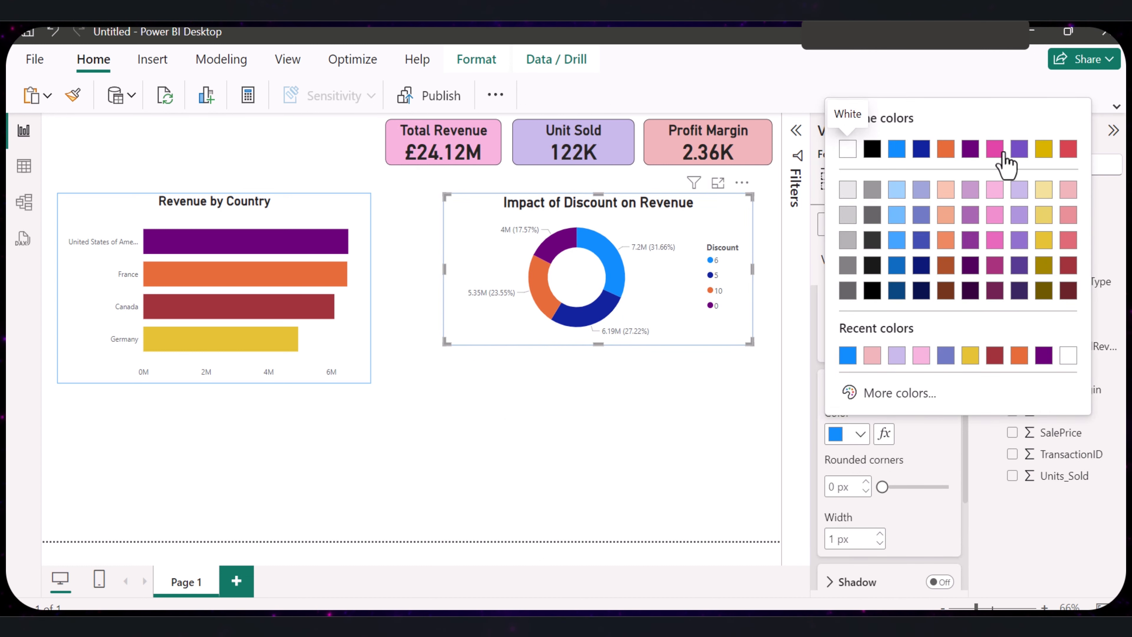
click(970, 150)
click(672, 421)
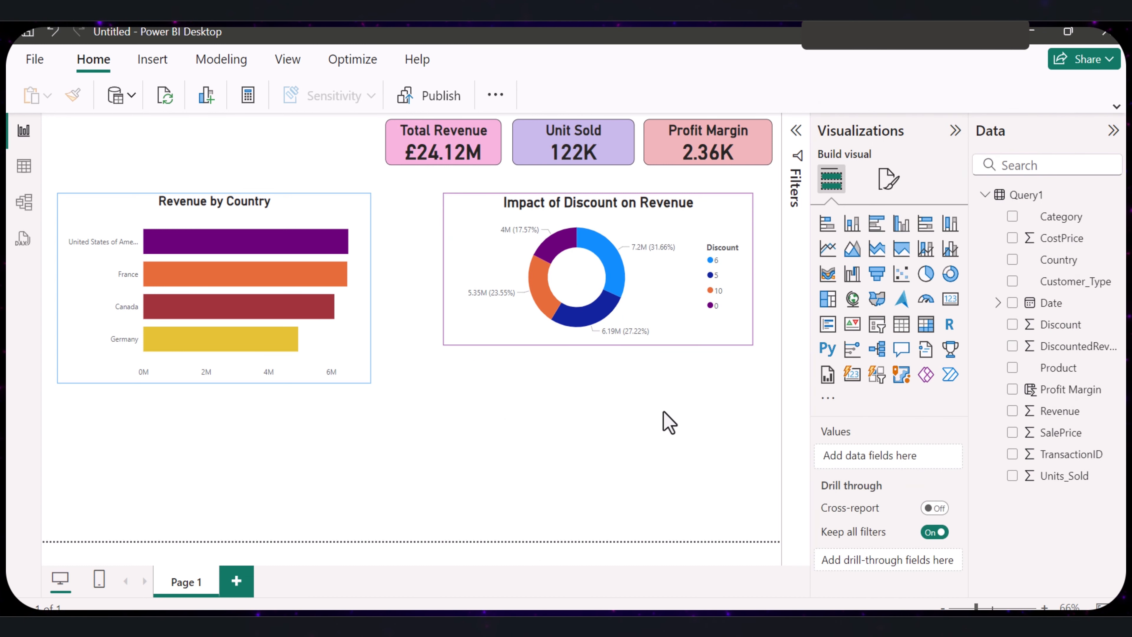
- Change the Revenue by Country bar chart's border color to purple to match the donut chart
click(328, 242)
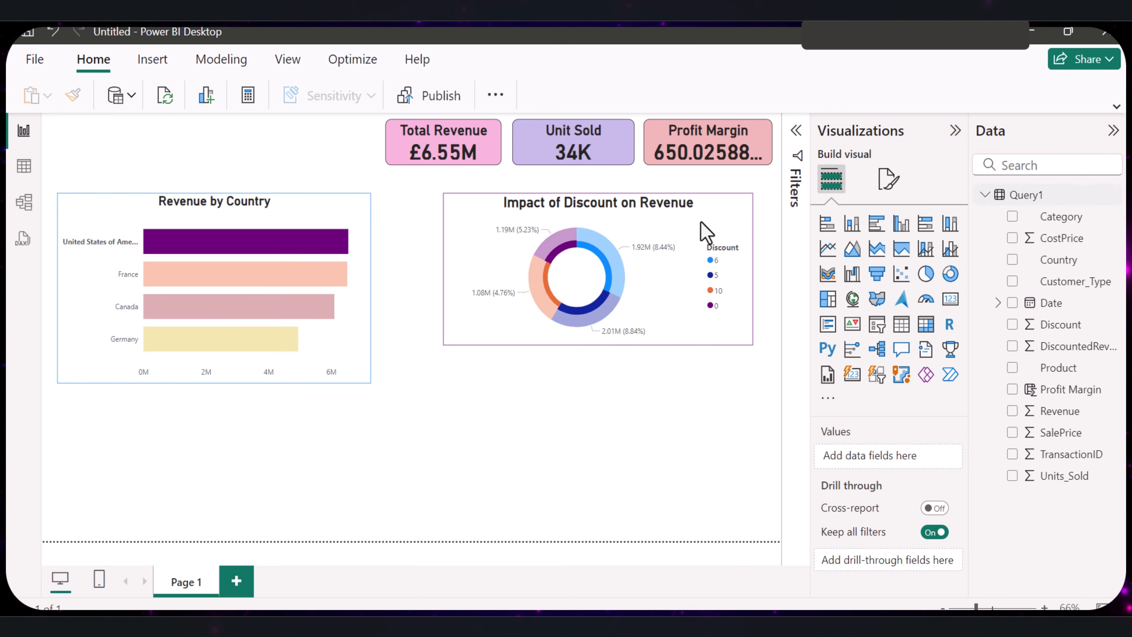
click(339, 243)
click(658, 382)
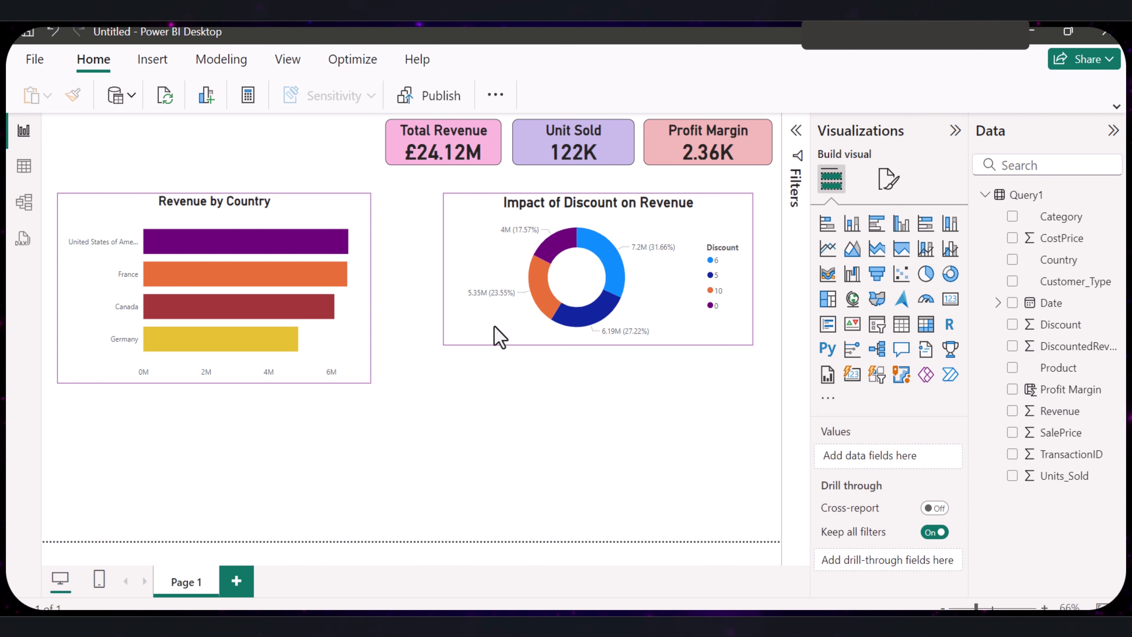
- Place the donut chart directly below the bar chart and narrow it to the bar chart's width
click(510, 304)
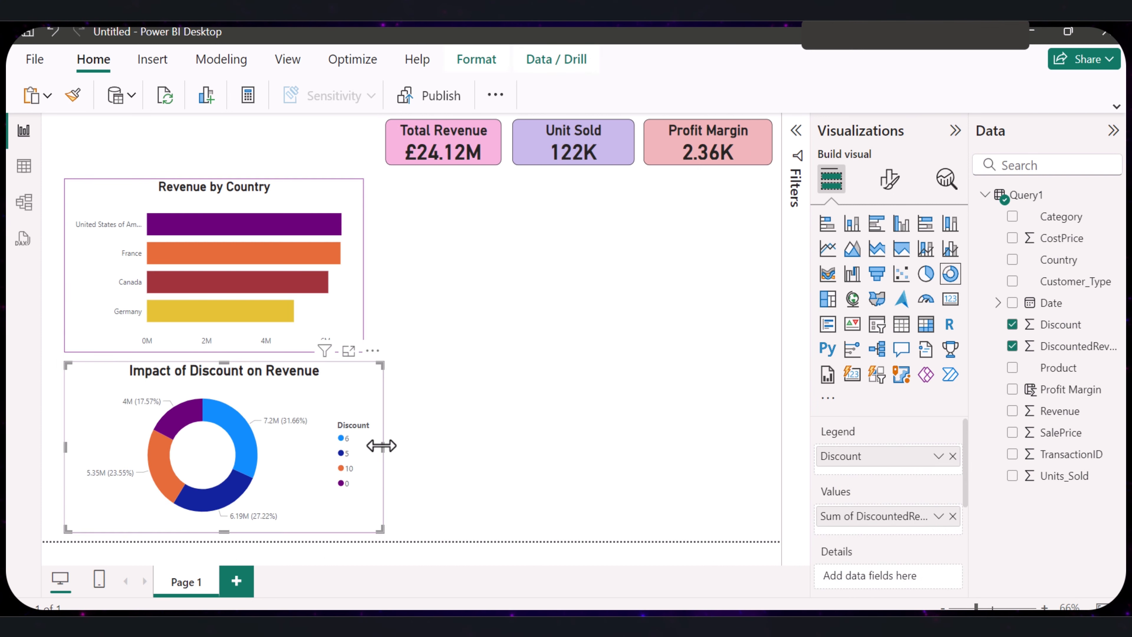
drag(381, 446, 363, 445)
click(486, 437)
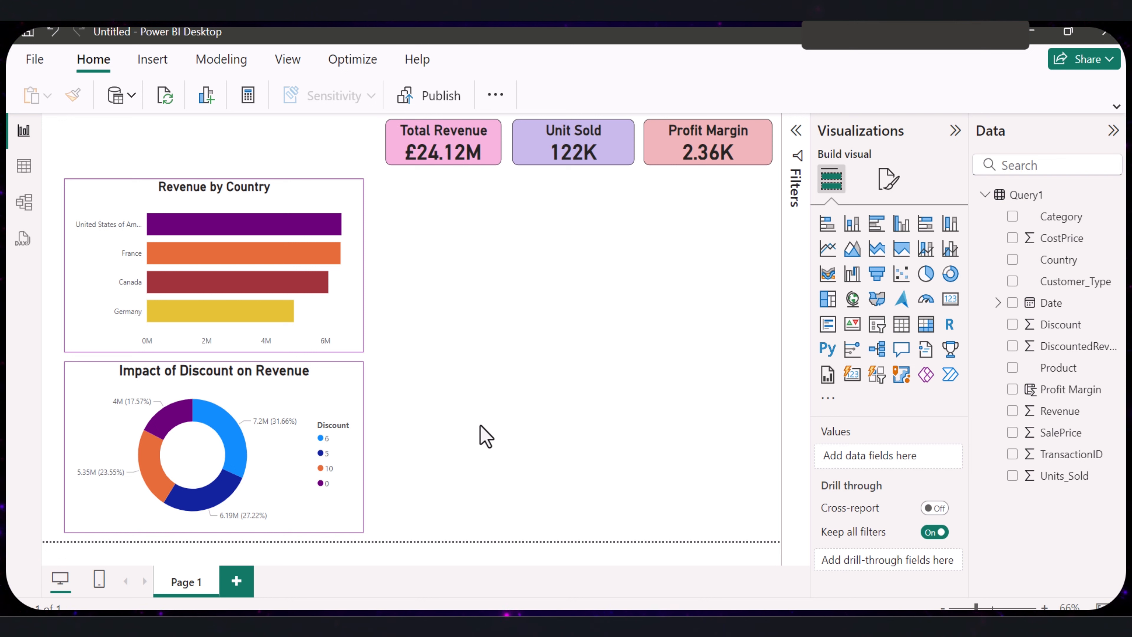
- Start a new DAX measure and delete the unfinished Month measure of DateTable from the model
click(221, 59)
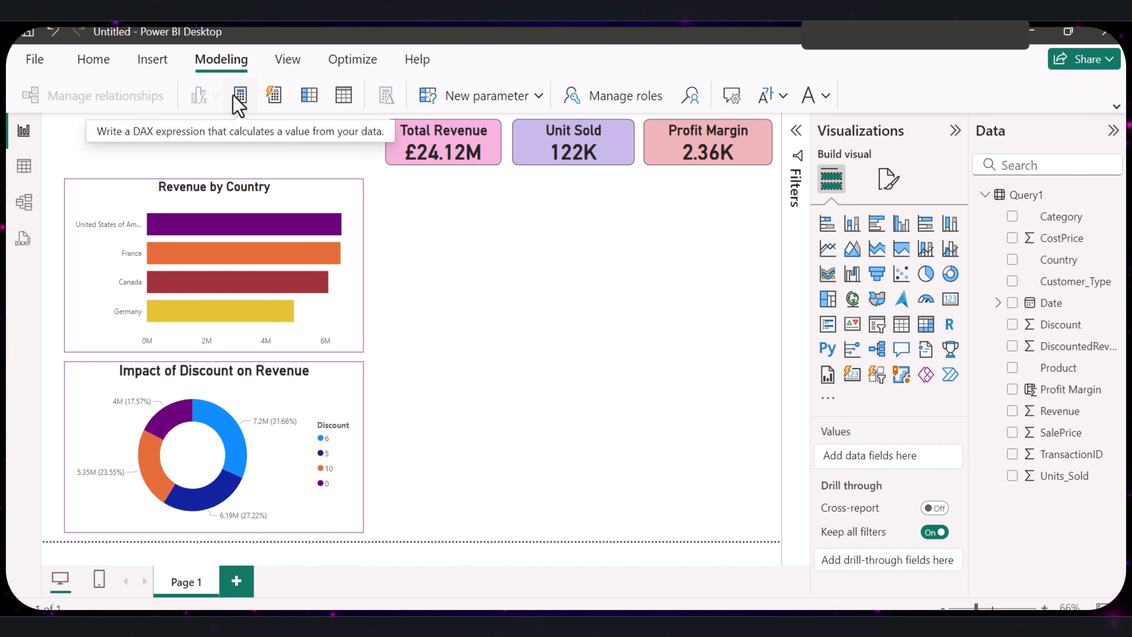
click(240, 98)
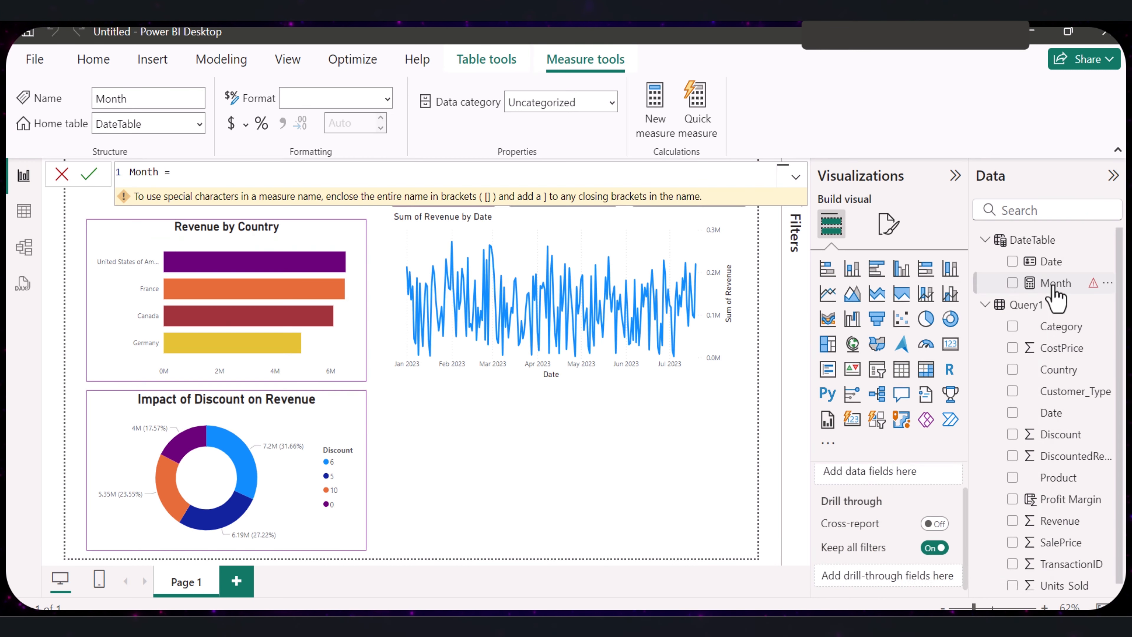
right_click(1054, 289)
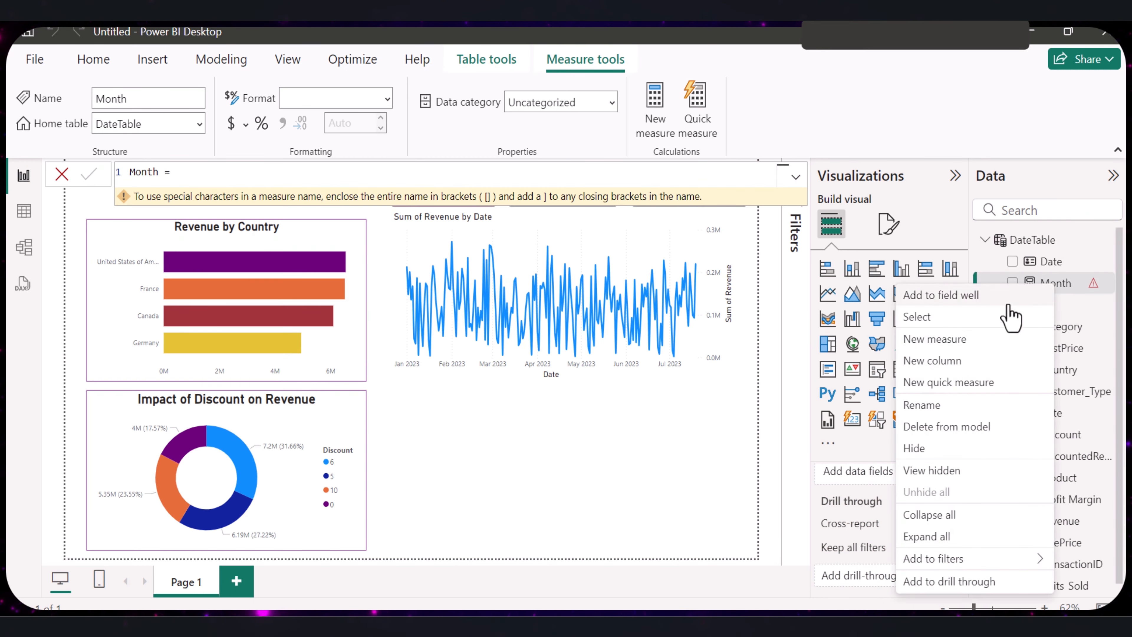
click(938, 428)
click(669, 368)
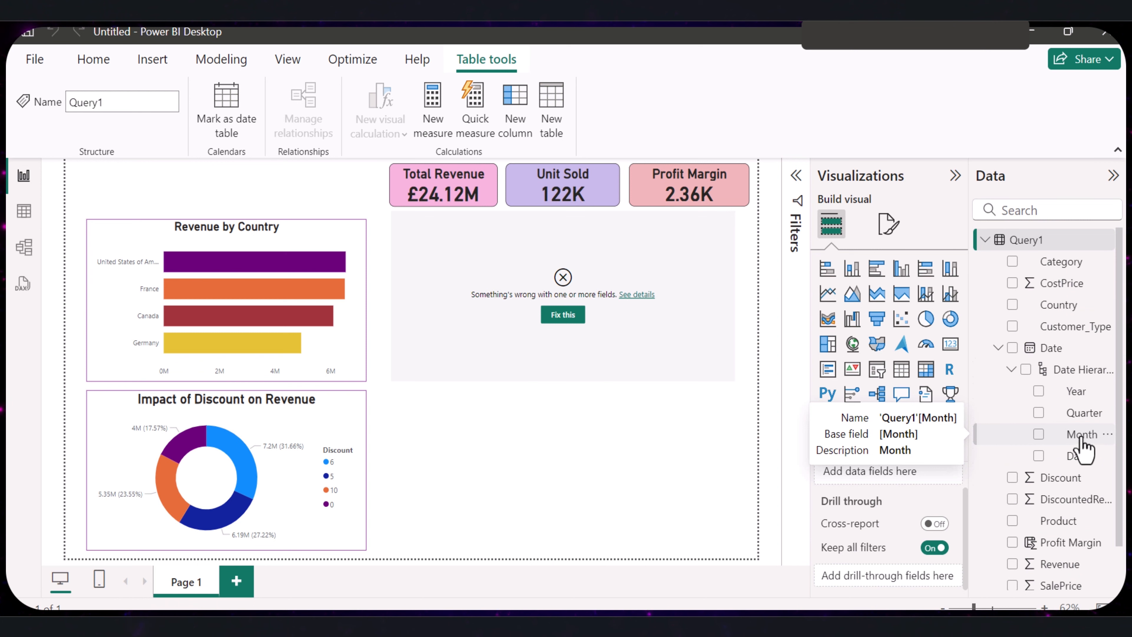
click(998, 349)
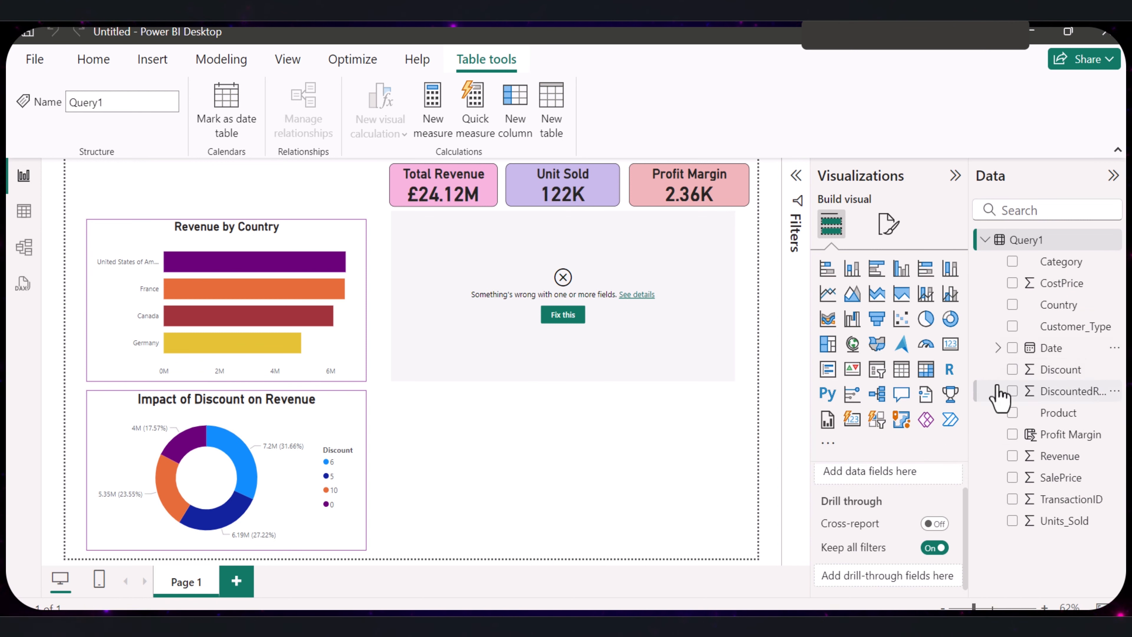
click(997, 348)
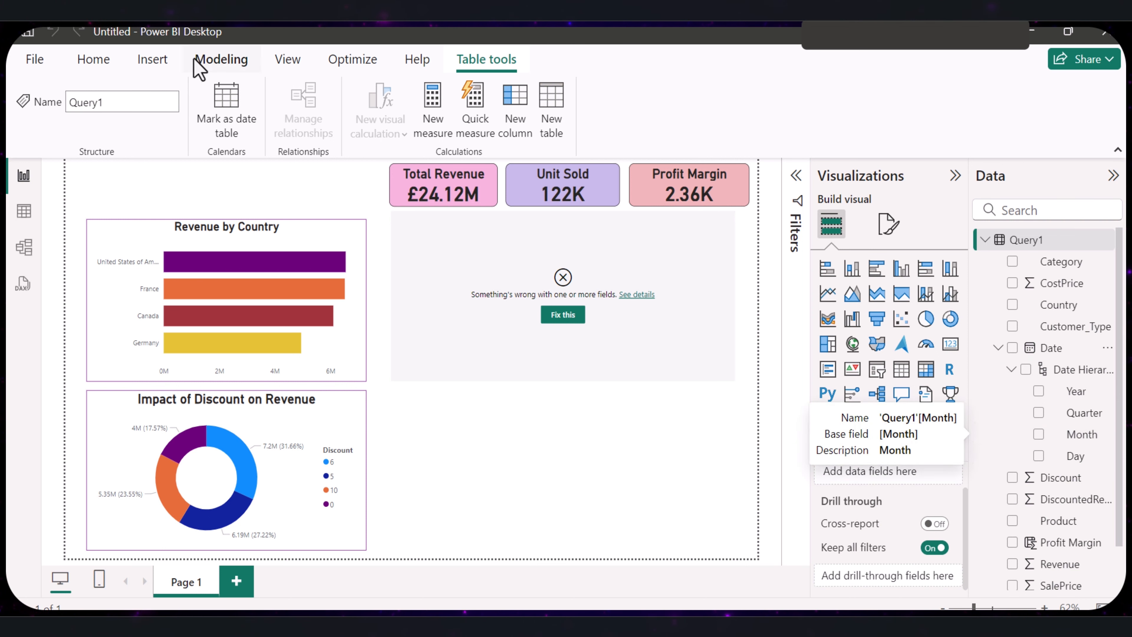
- Create the measure MoM Revenue in Query1 as CALCULATE(SUM(Query1[Revenue]), PREVIOUSMONTH(DateTable[Date]))
click(214, 66)
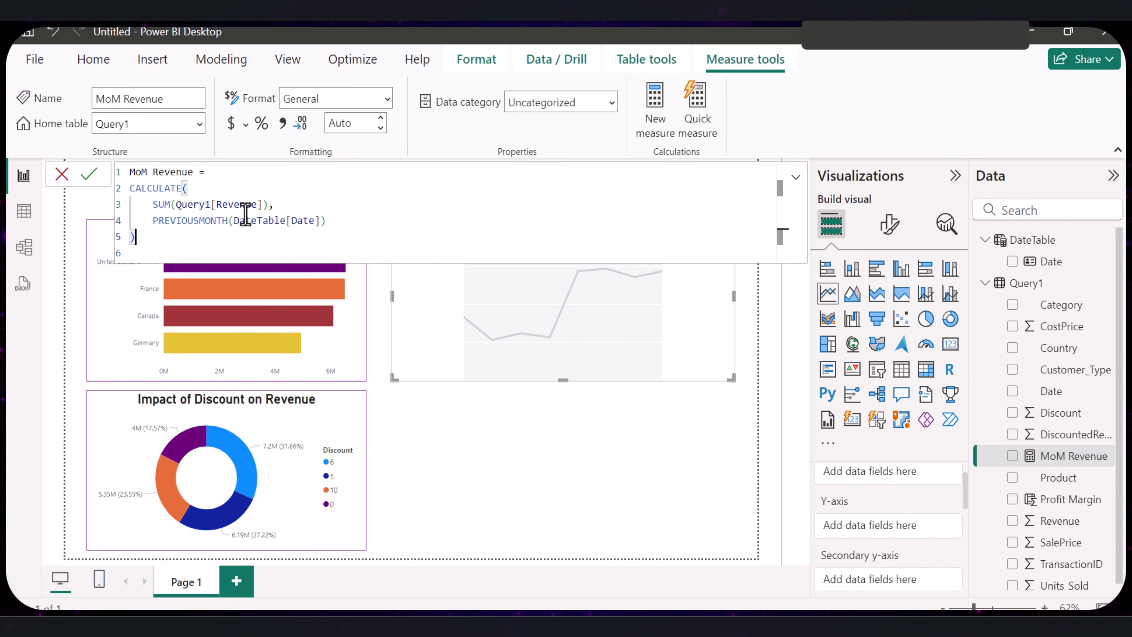
double_click(208, 220)
click(207, 237)
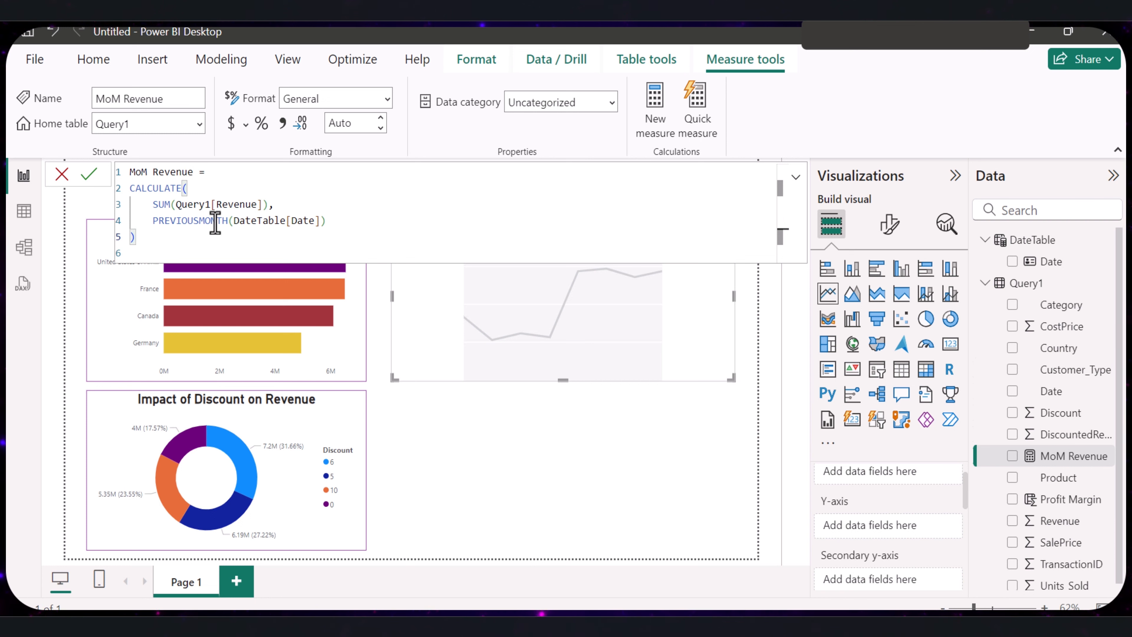
drag(227, 220, 154, 221)
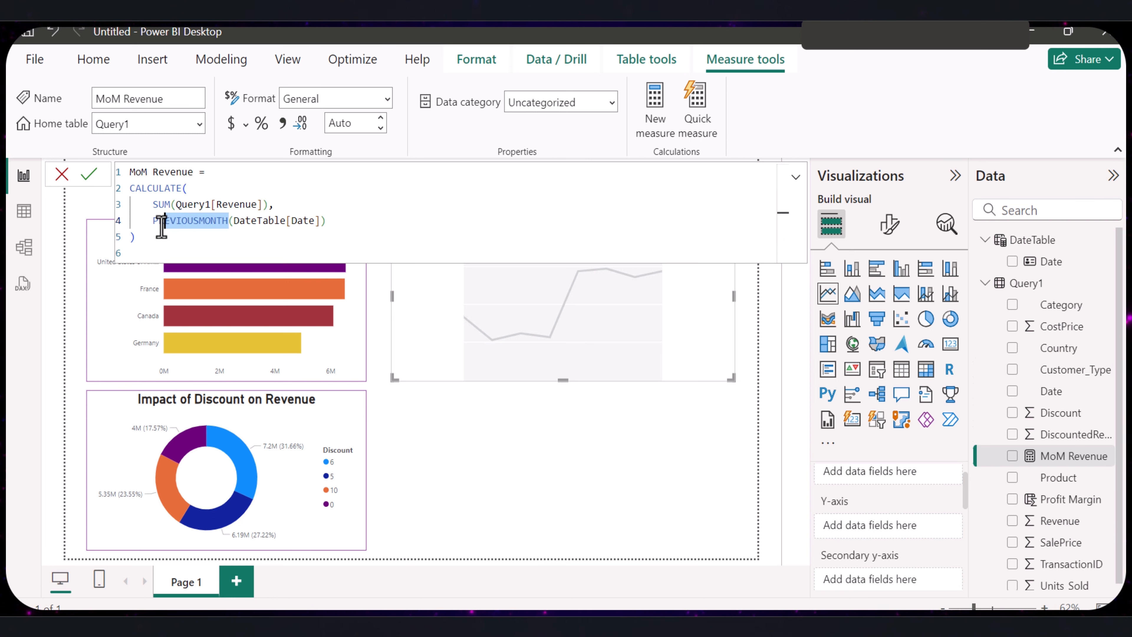
click(89, 175)
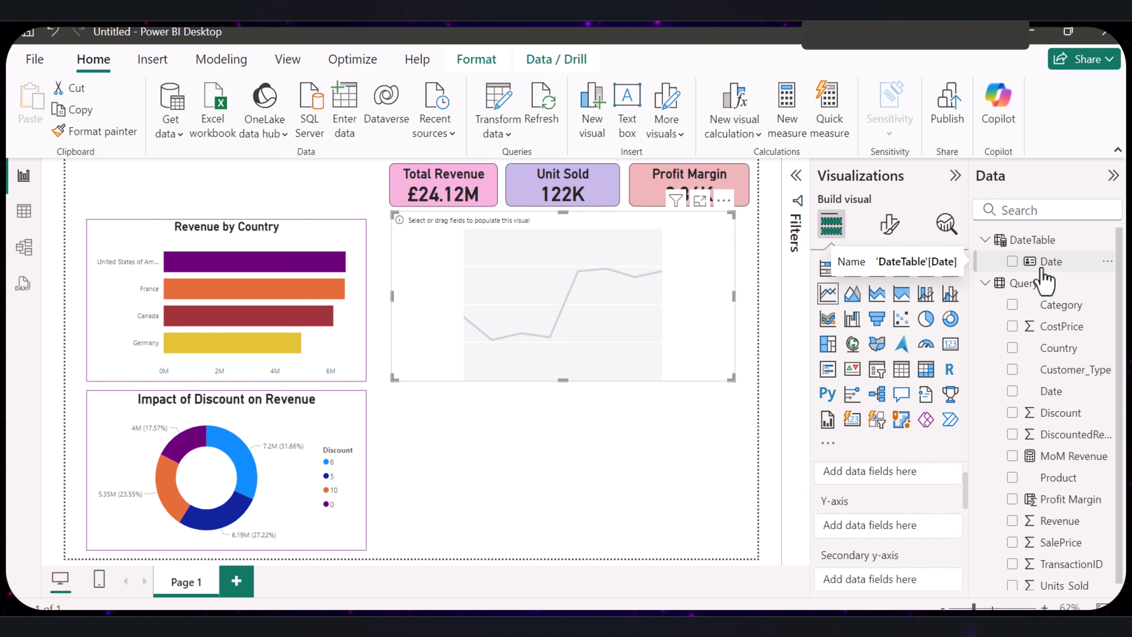
- Plot Revenue and MoM Revenue against DateTable's Date in the empty line chart, and move the chart slightly down from the cards
drag(1047, 268, 887, 470)
click(1012, 520)
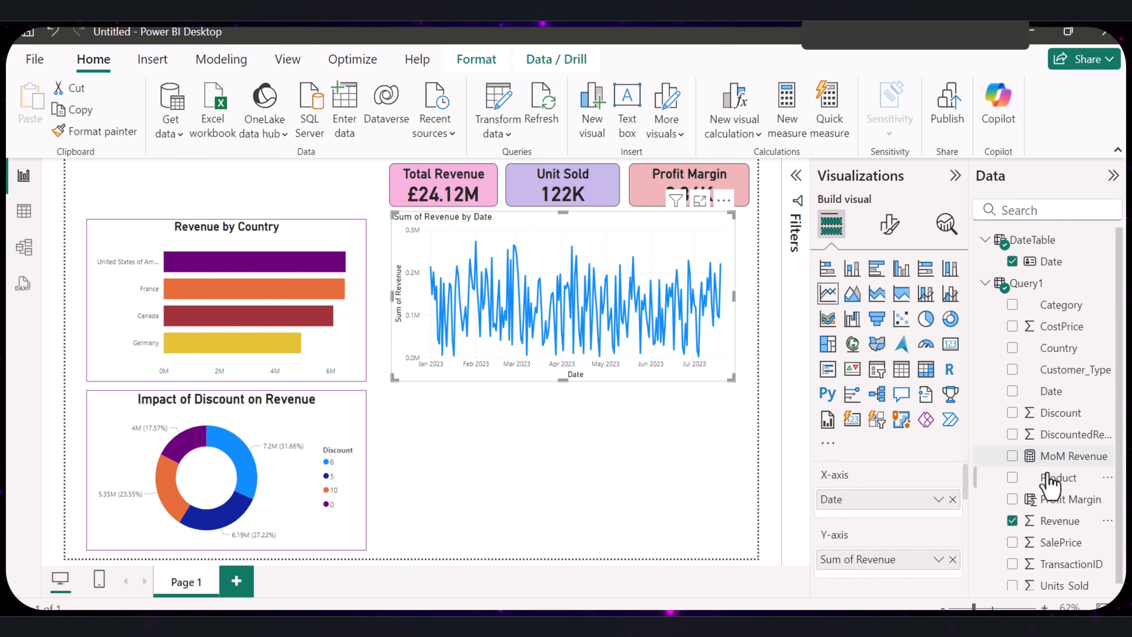
click(953, 559)
drag(1066, 523, 932, 560)
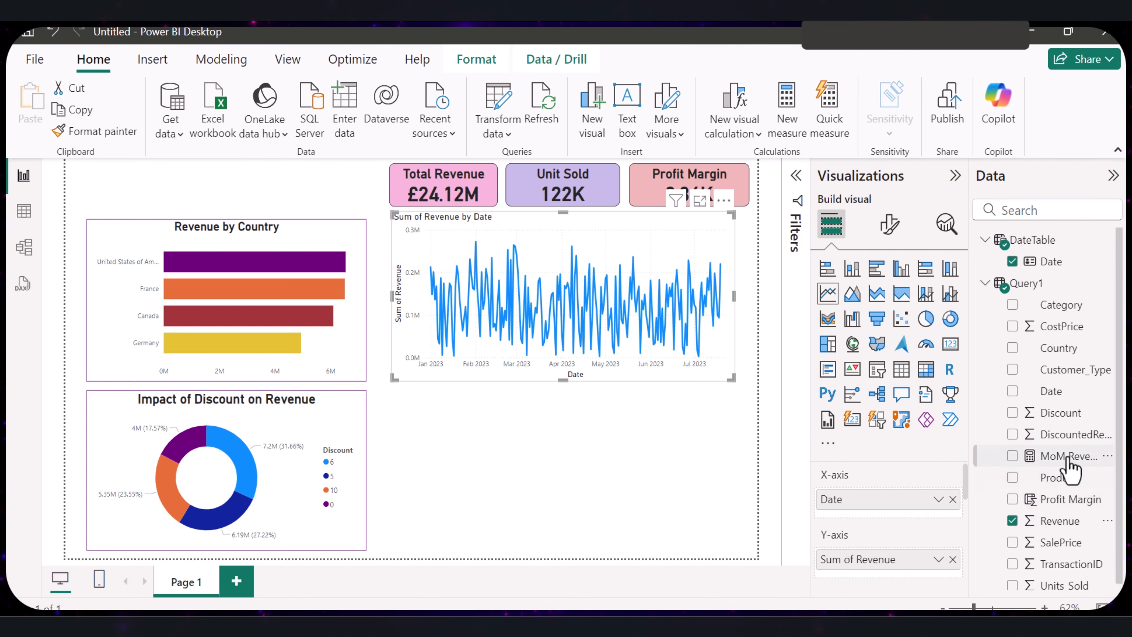
drag(1067, 466, 913, 563)
mouse_move(607, 222)
mouse_down()
mouse_move(611, 243)
mouse_move(608, 233)
mouse_up()
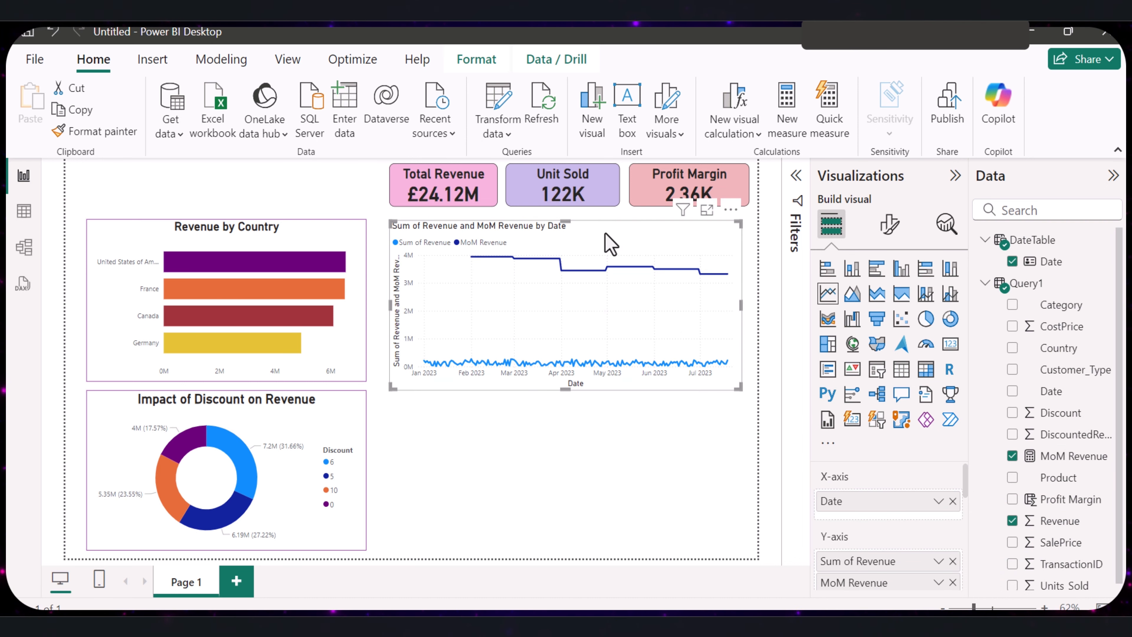
- Turn off the X-axis and Y-axis titles of the line chart
click(889, 223)
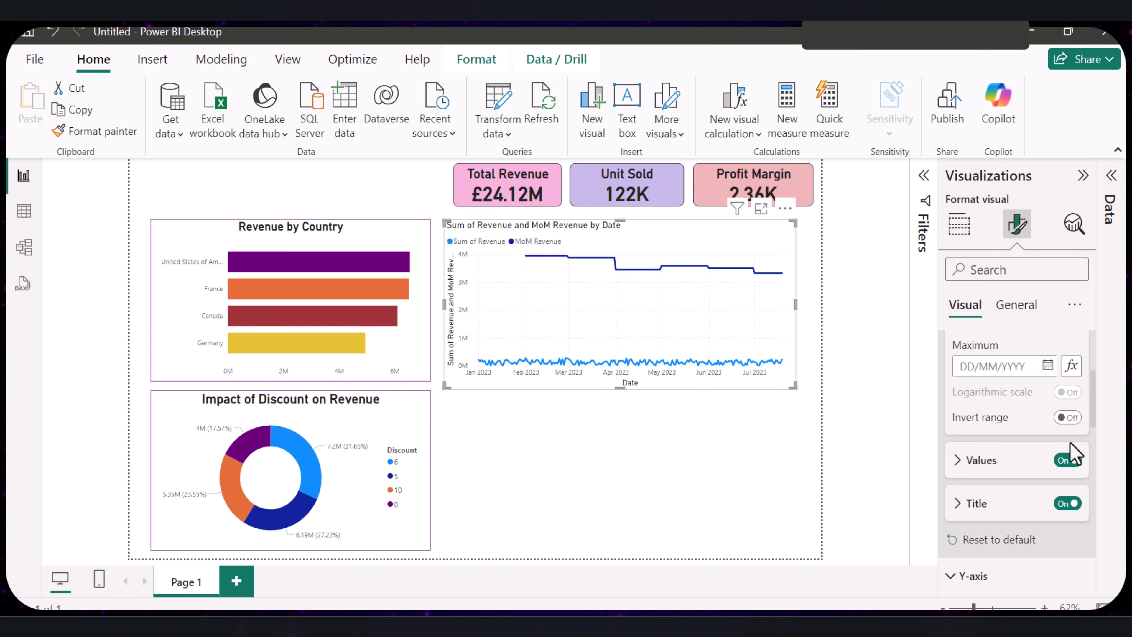
click(1067, 503)
click(1067, 501)
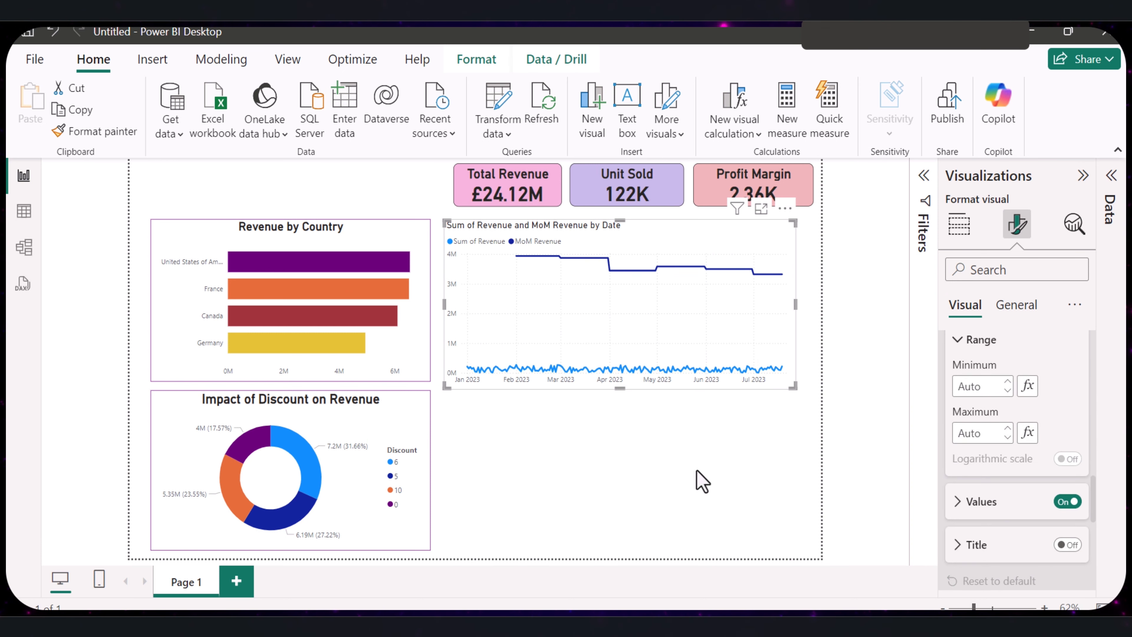
- Shorten the line chart's title text to "Revenue and MoM Revenue by Date" by removing the leading words "Sum of"
click(1016, 305)
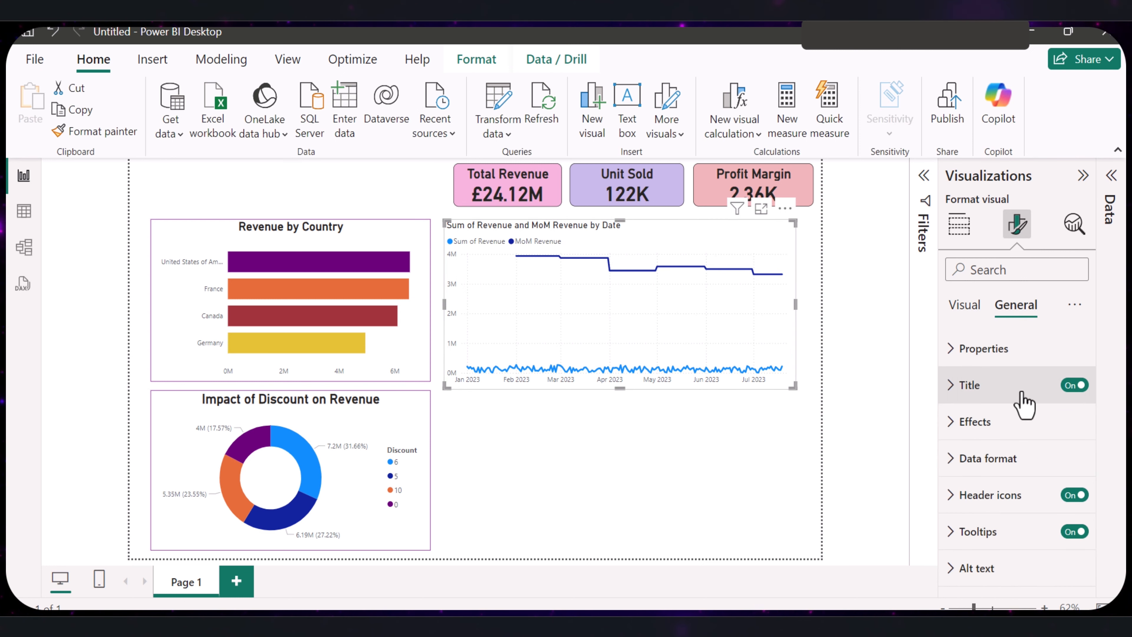
click(950, 310)
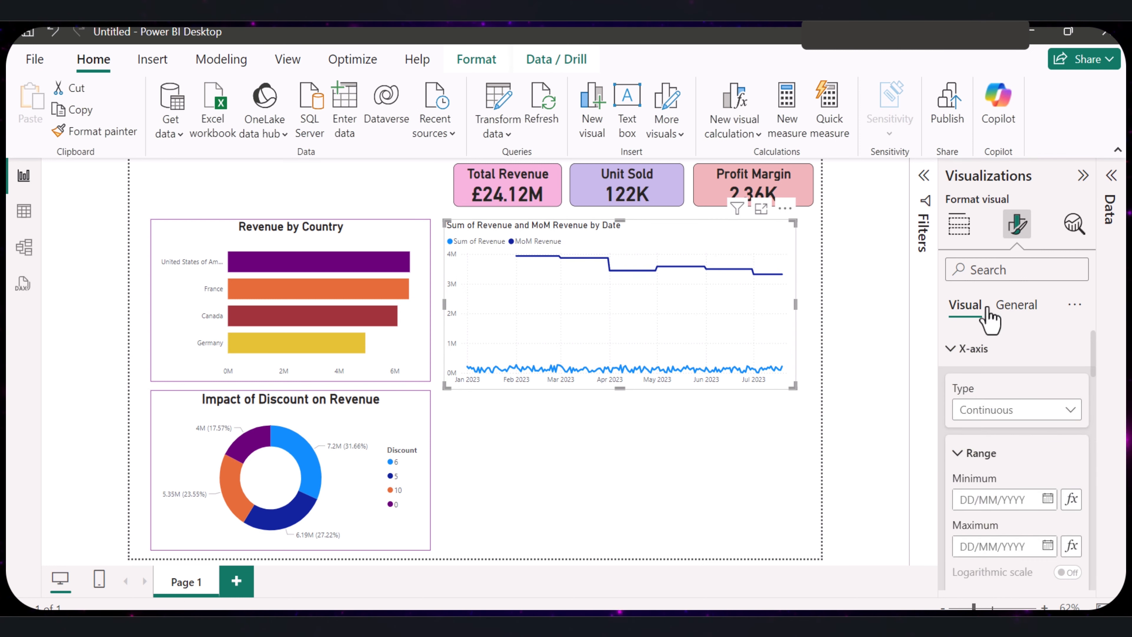
click(1016, 308)
click(967, 386)
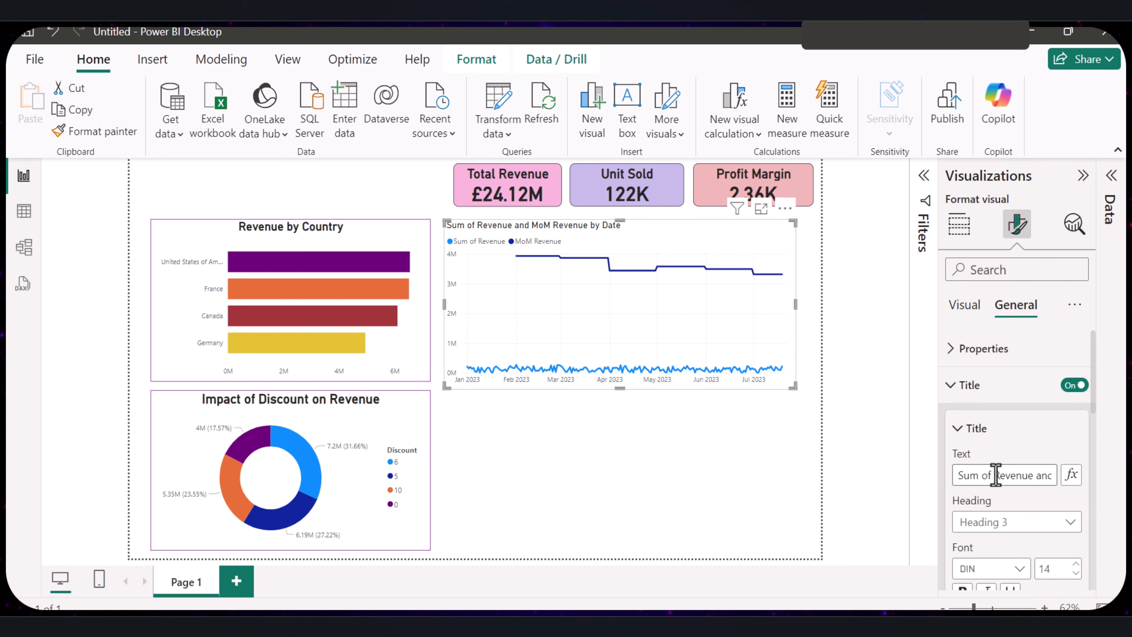
drag(987, 475, 929, 482)
key(BackSpace)
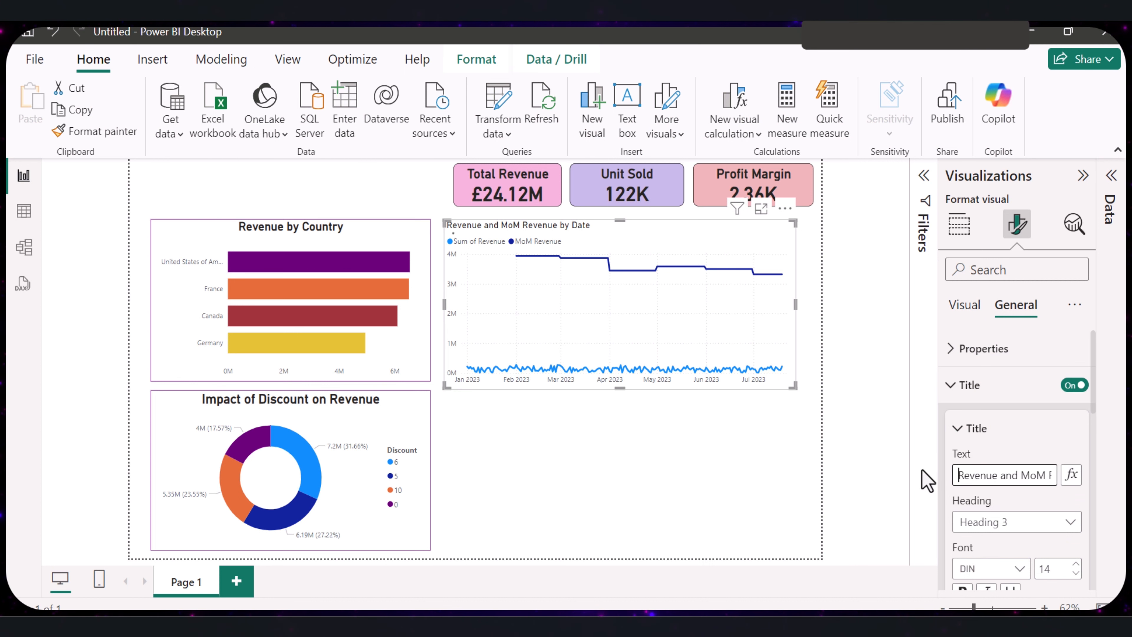
- Format the line chart's title with font size 19, bold and centered alignment
scroll(1020, 497, down, 2)
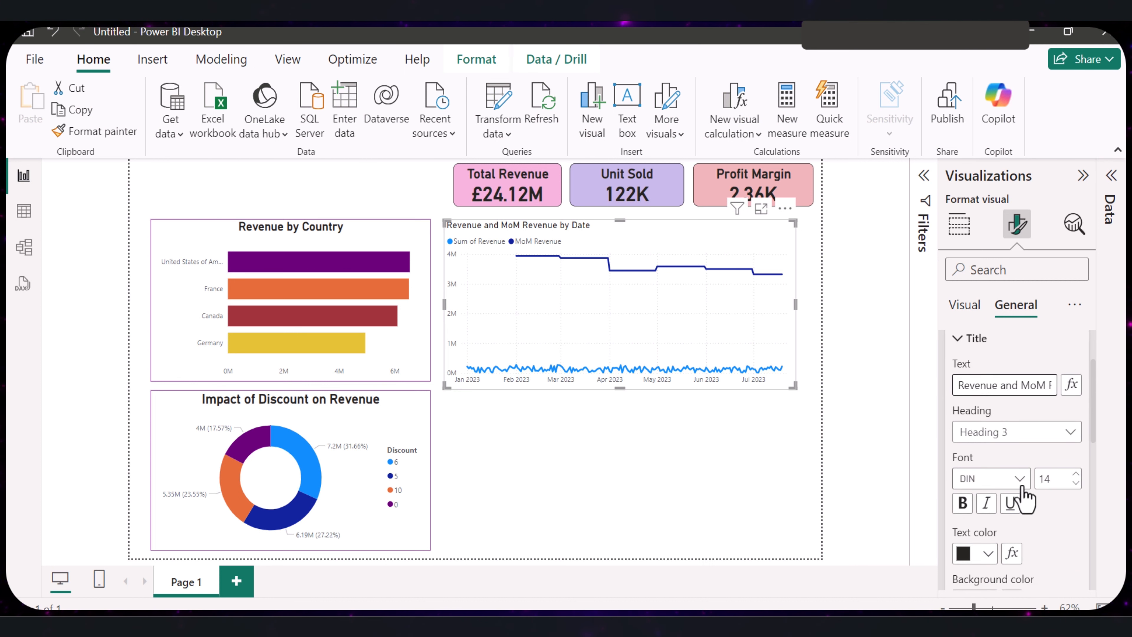
click(1075, 474)
click(1075, 474)
click(1076, 473)
click(1075, 473)
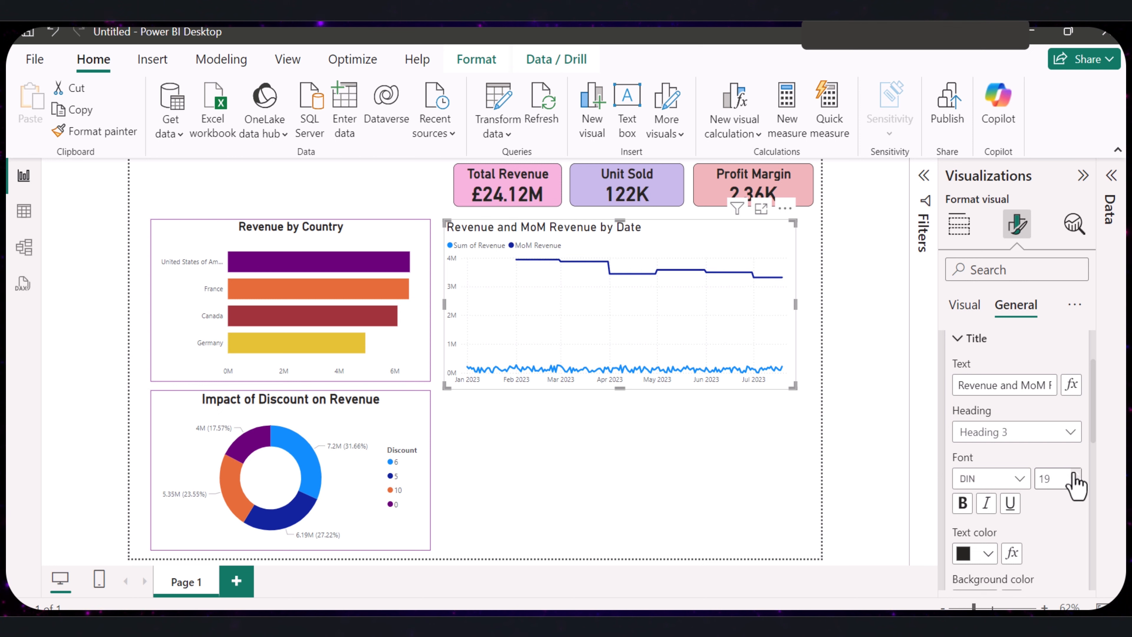
click(963, 502)
scroll(1016, 531, down, 5)
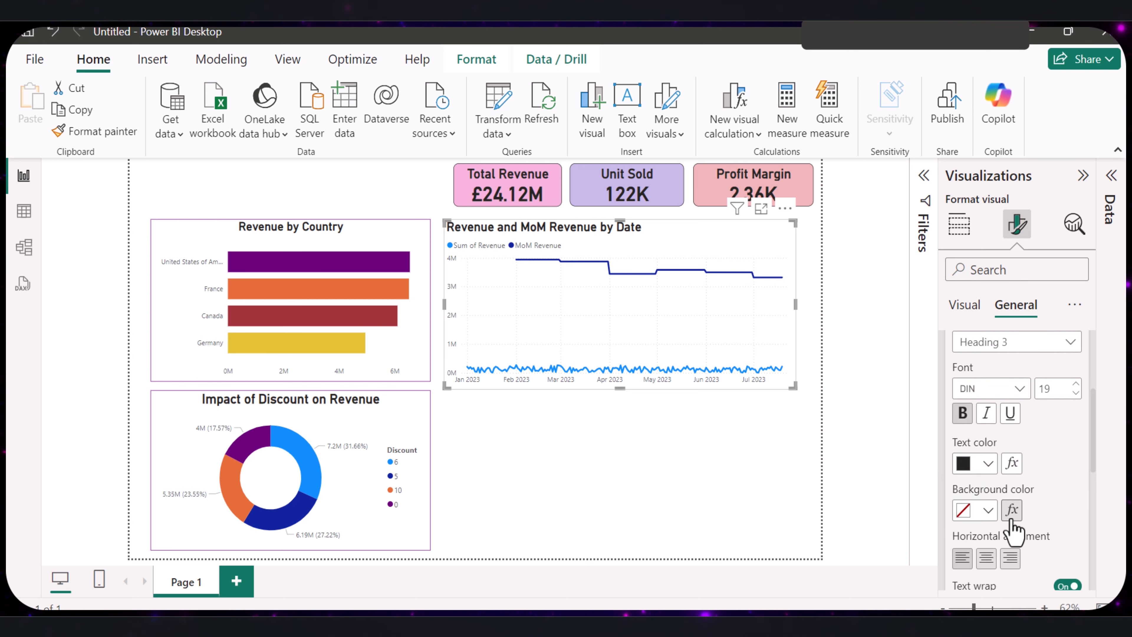
click(987, 468)
click(624, 446)
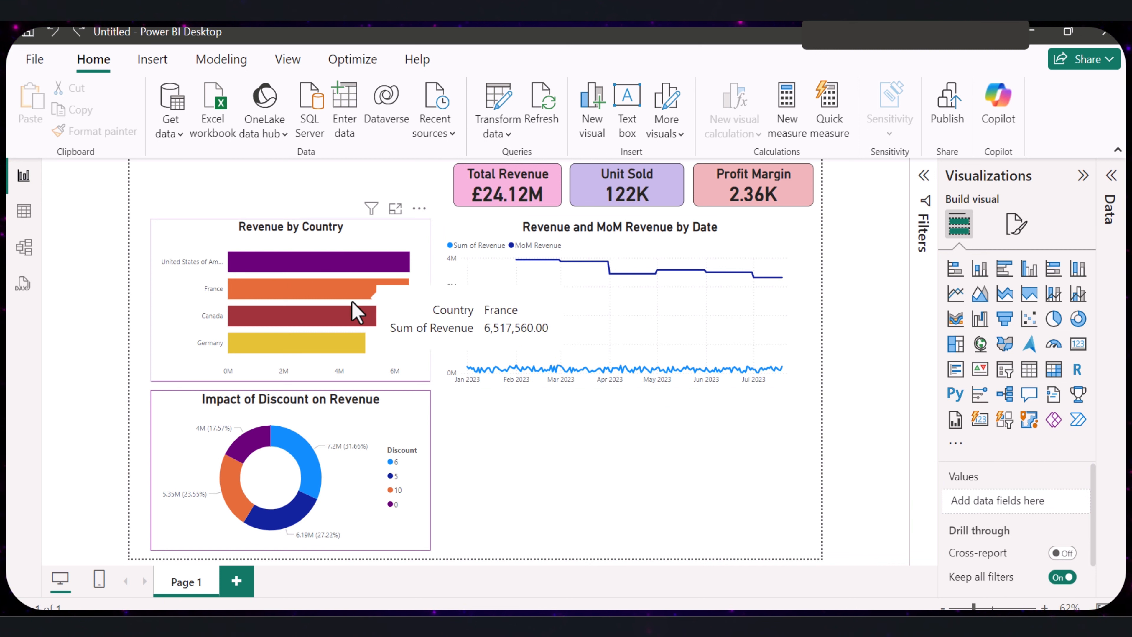
- Copy the formatting of the Revenue by Country bar chart onto the line chart with Format painter
click(173, 364)
click(94, 131)
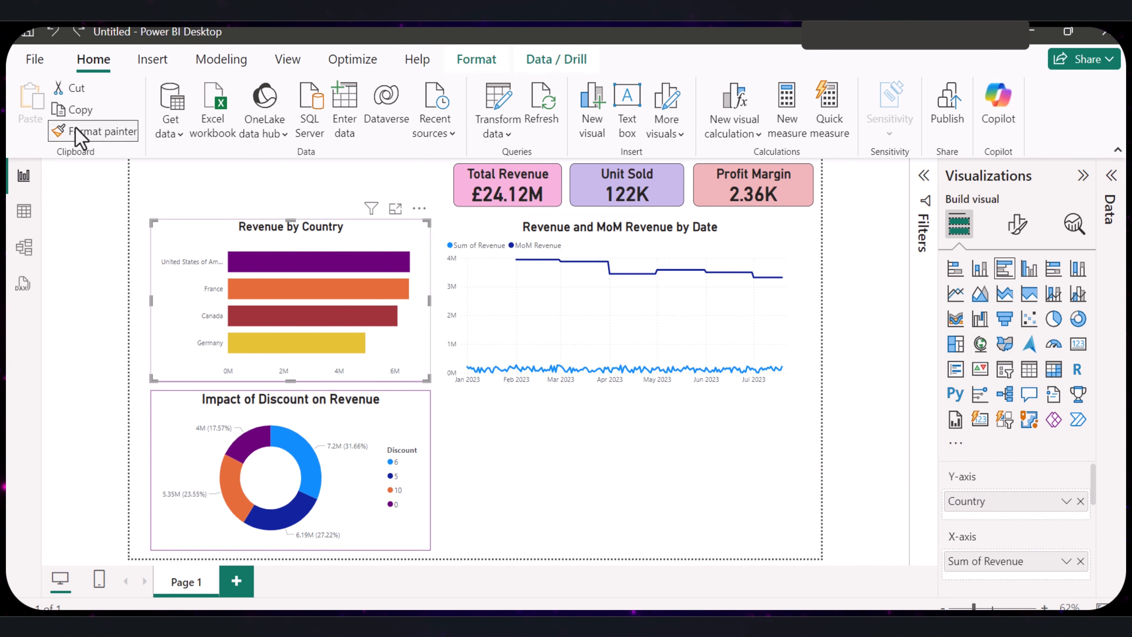
click(798, 262)
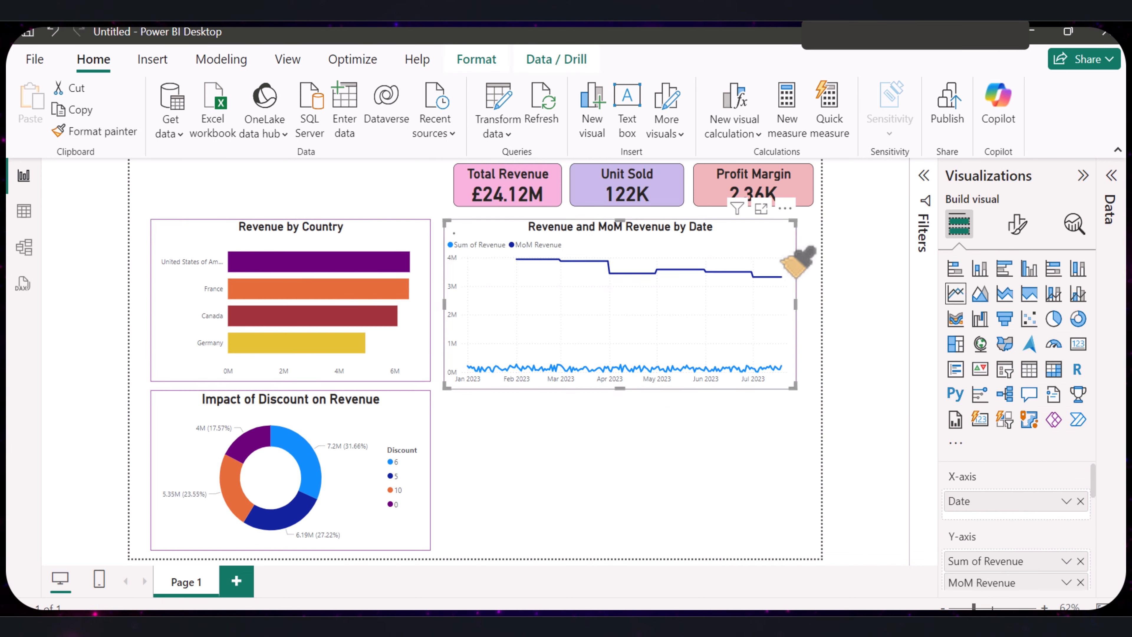
click(635, 367)
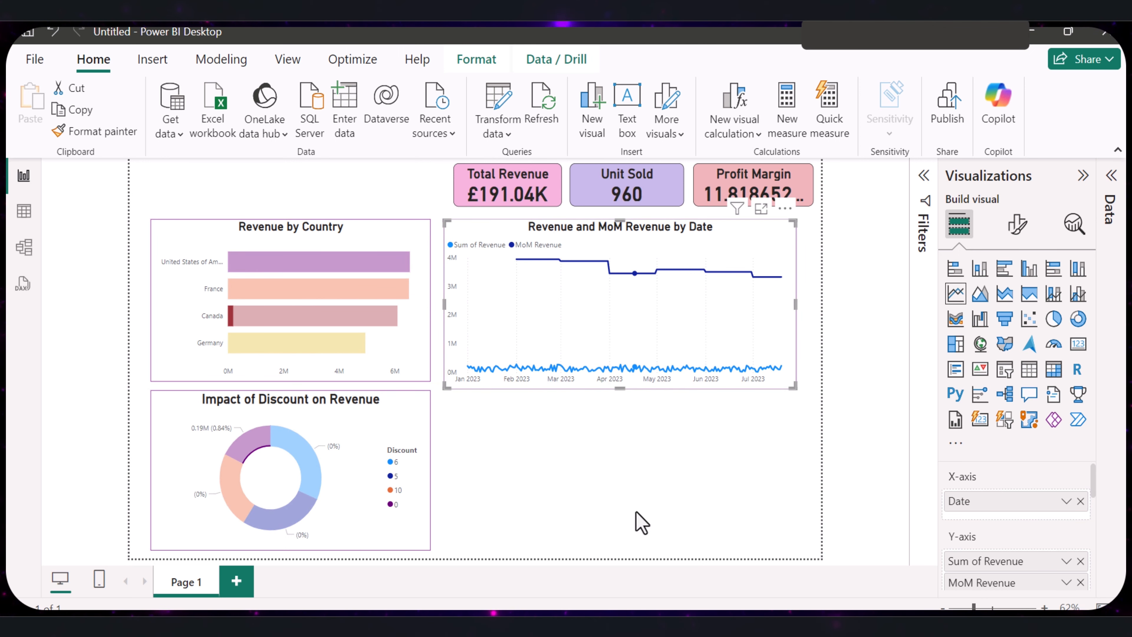
click(574, 428)
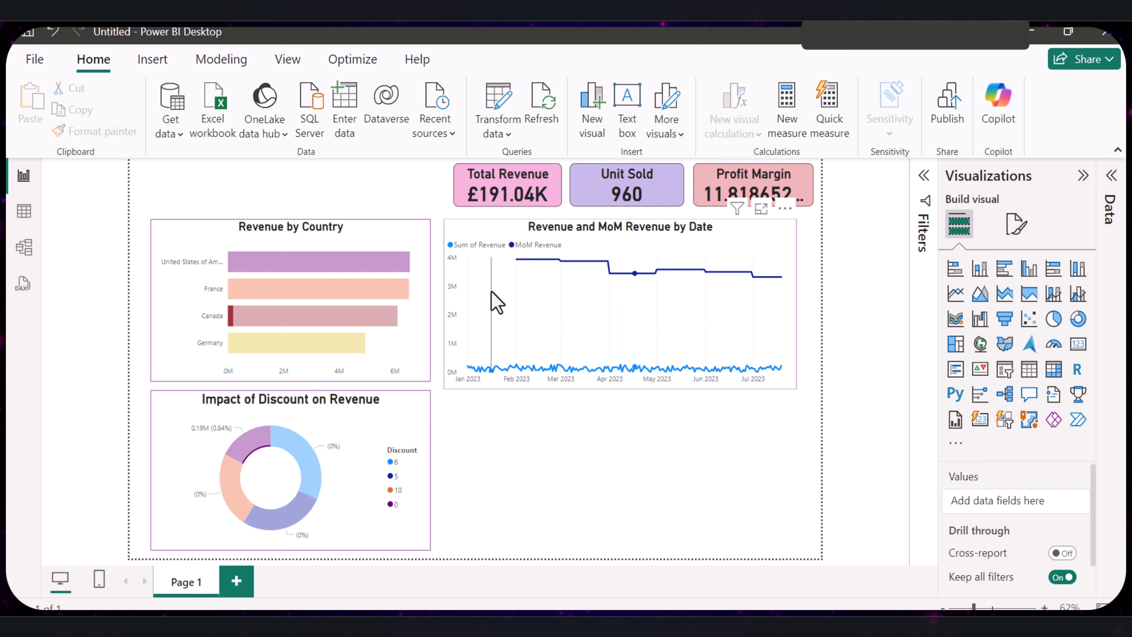
- Color the Sum of Revenue line of the line chart pink
click(476, 232)
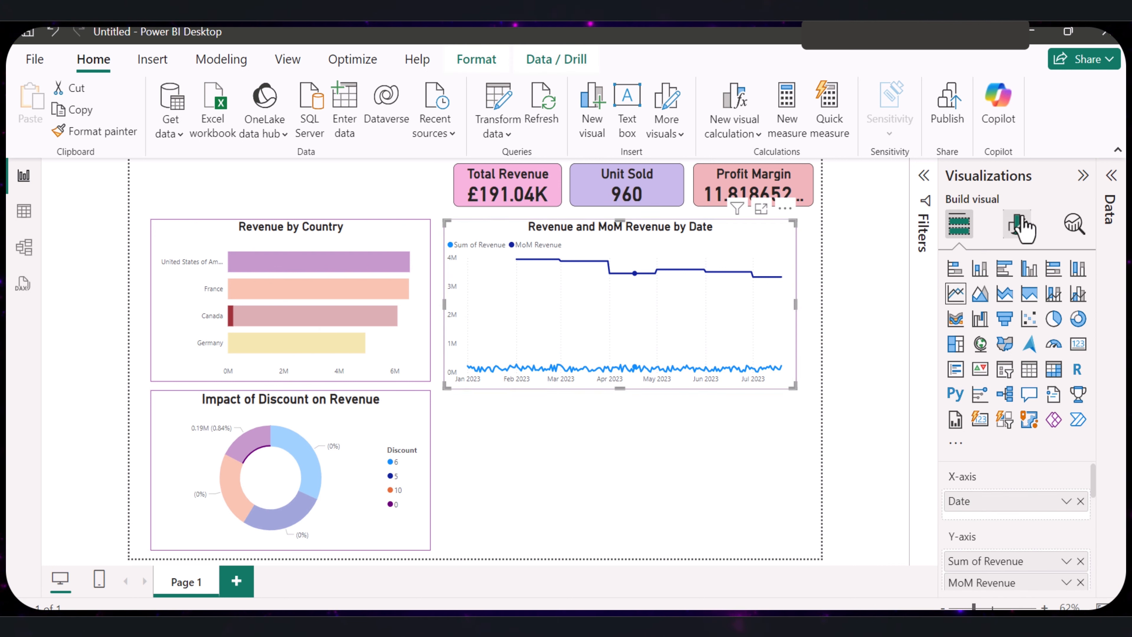
click(1017, 224)
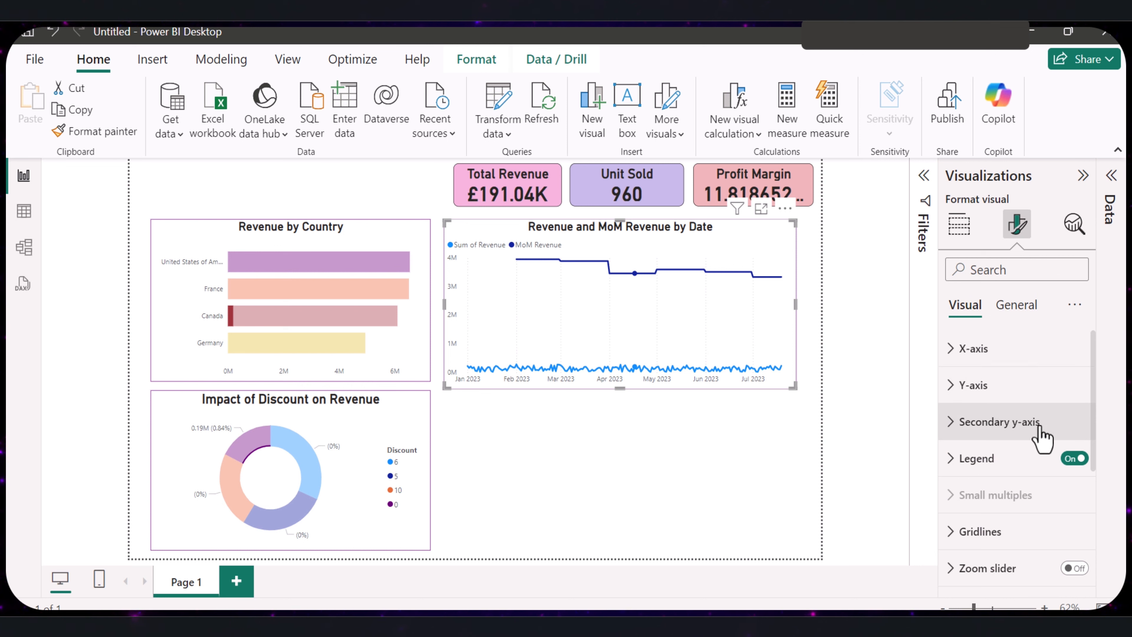
click(1018, 307)
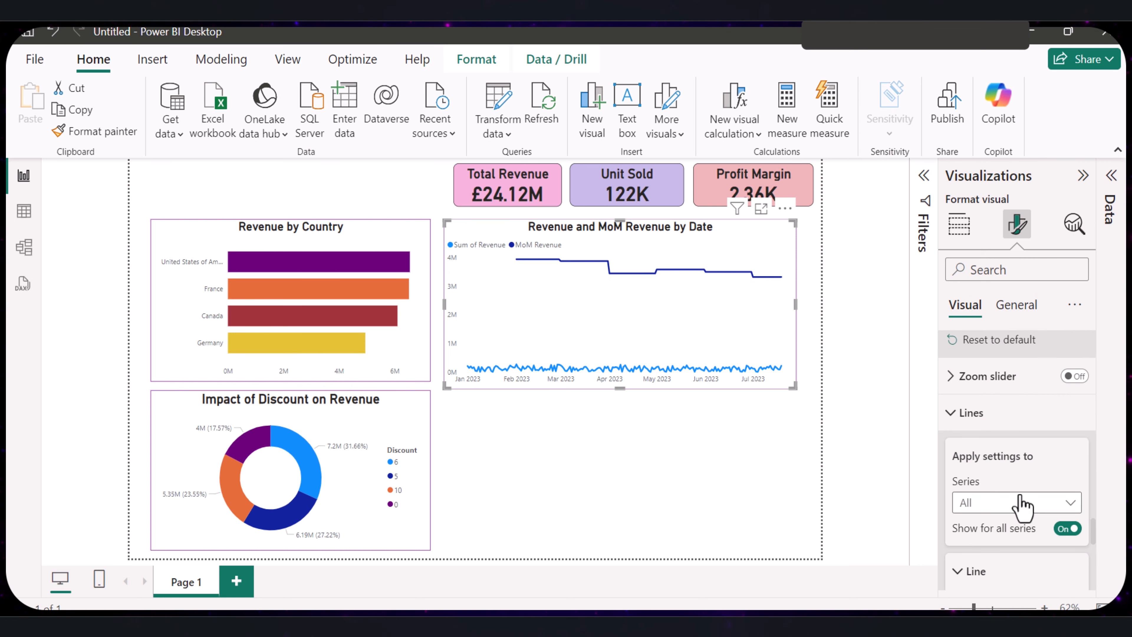
click(1022, 508)
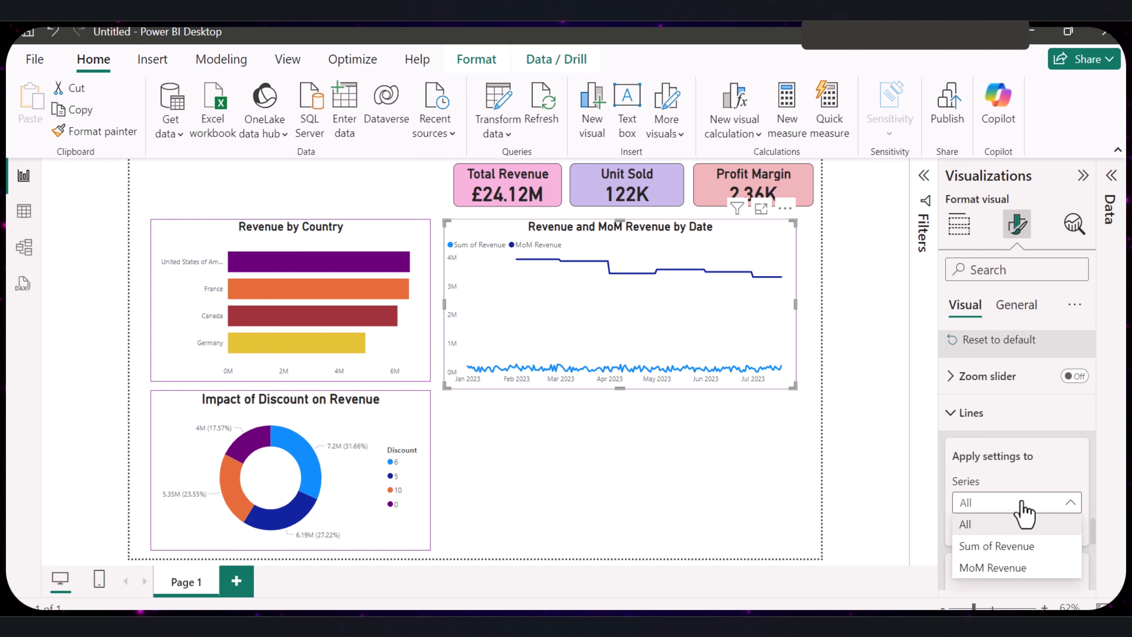
click(1005, 548)
scroll(1036, 524, down, 3)
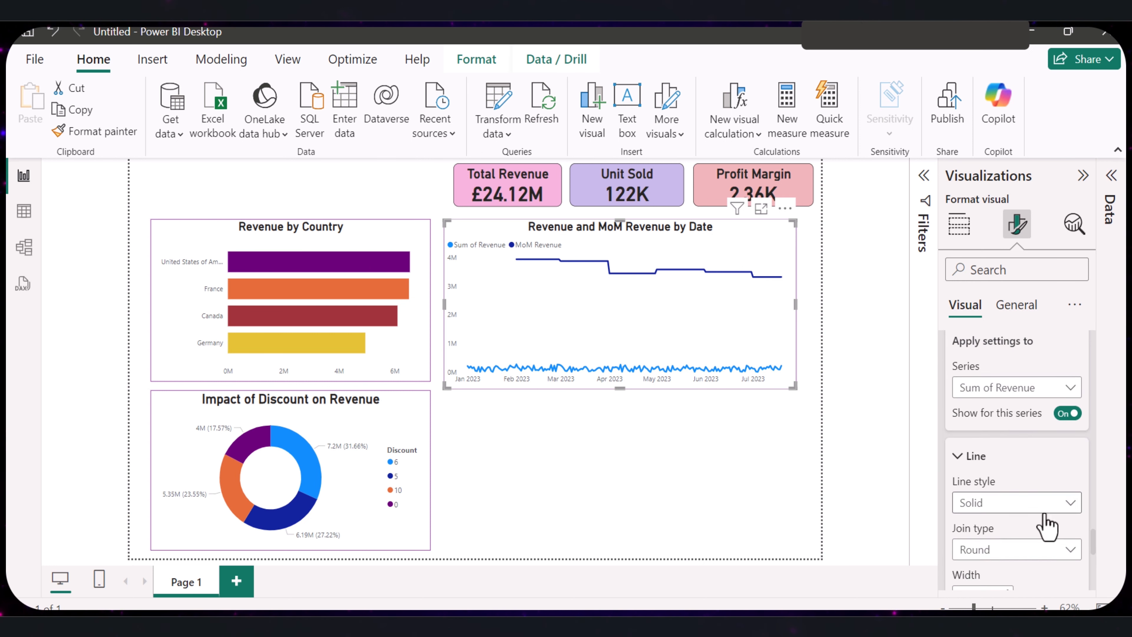
scroll(1044, 526, down, 2)
click(980, 489)
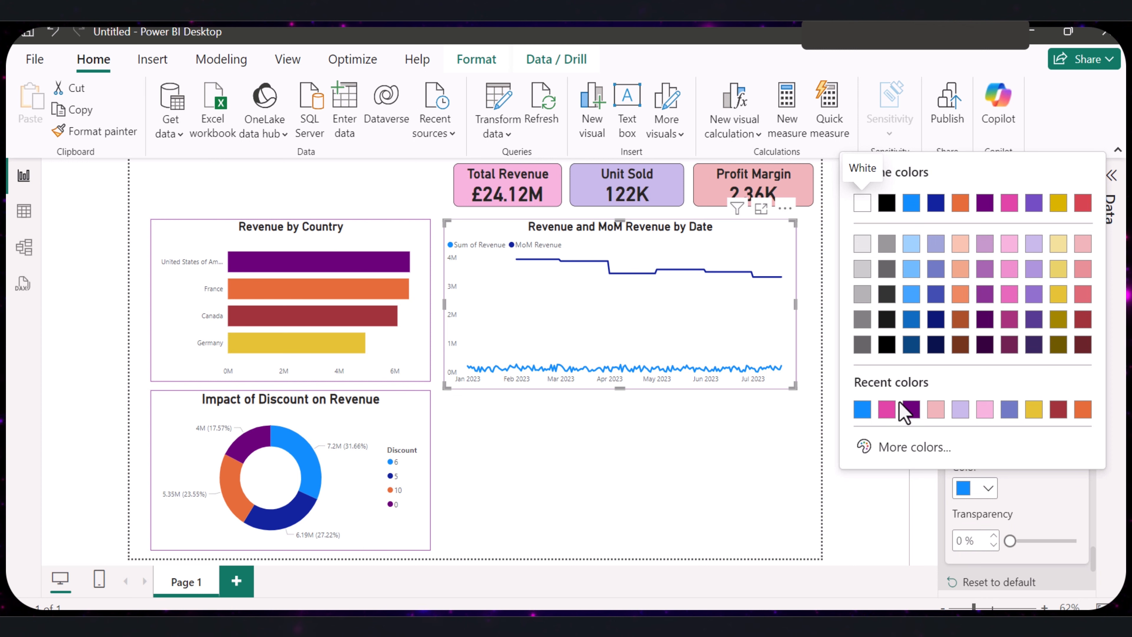
click(888, 409)
- Color the MoM Revenue line of the line chart dark purple
scroll(1027, 415, up, 3)
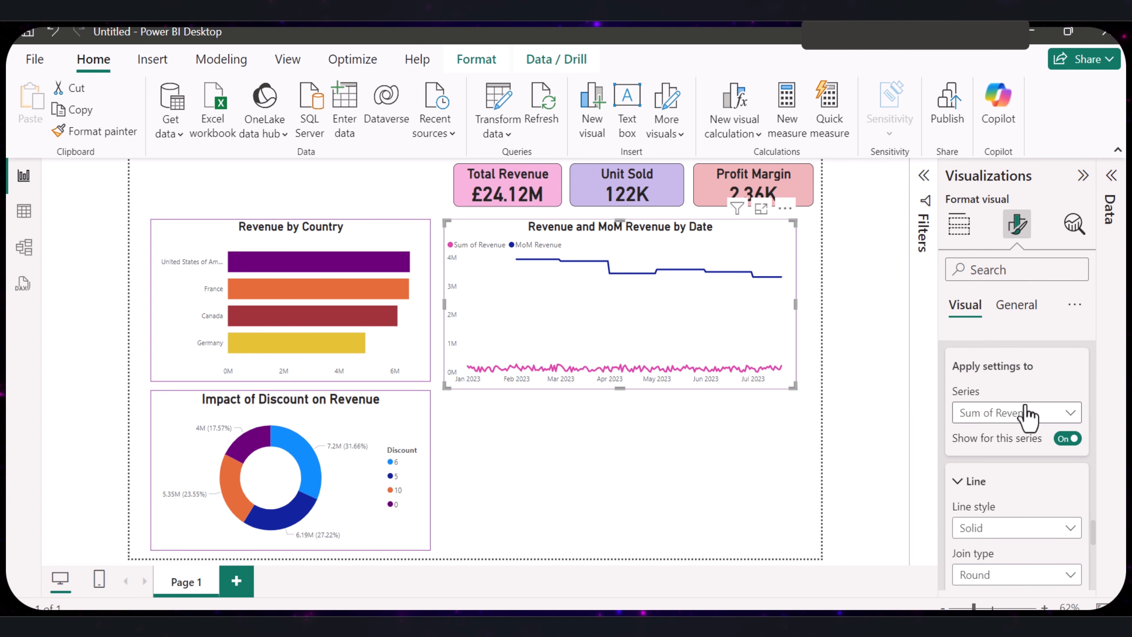
click(1027, 414)
click(1016, 478)
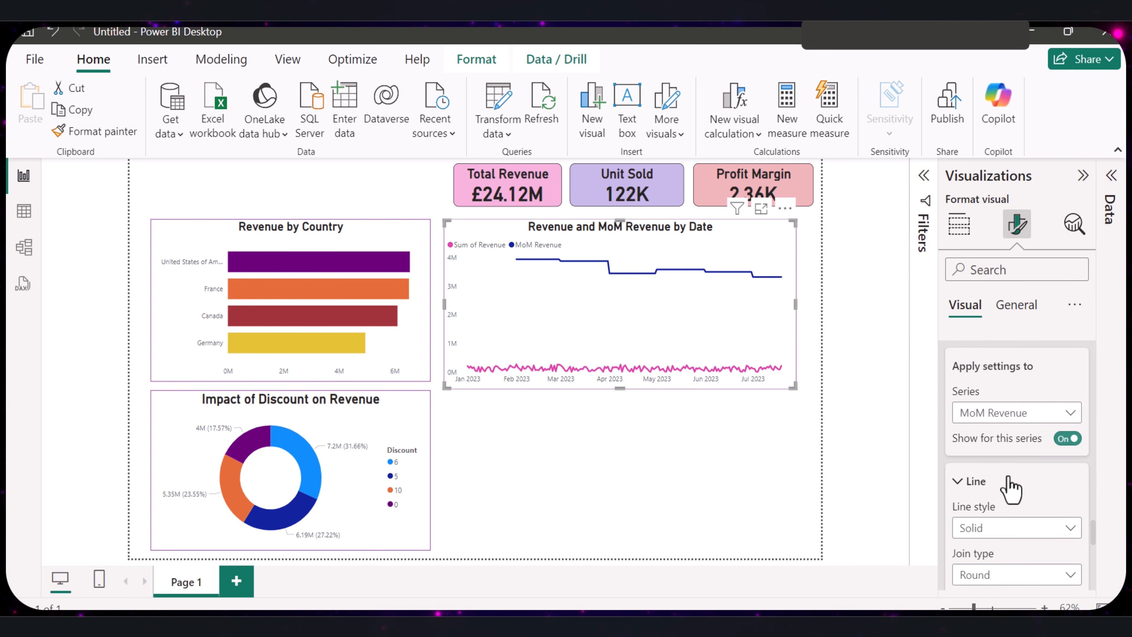
scroll(1010, 489, down, 3)
click(987, 490)
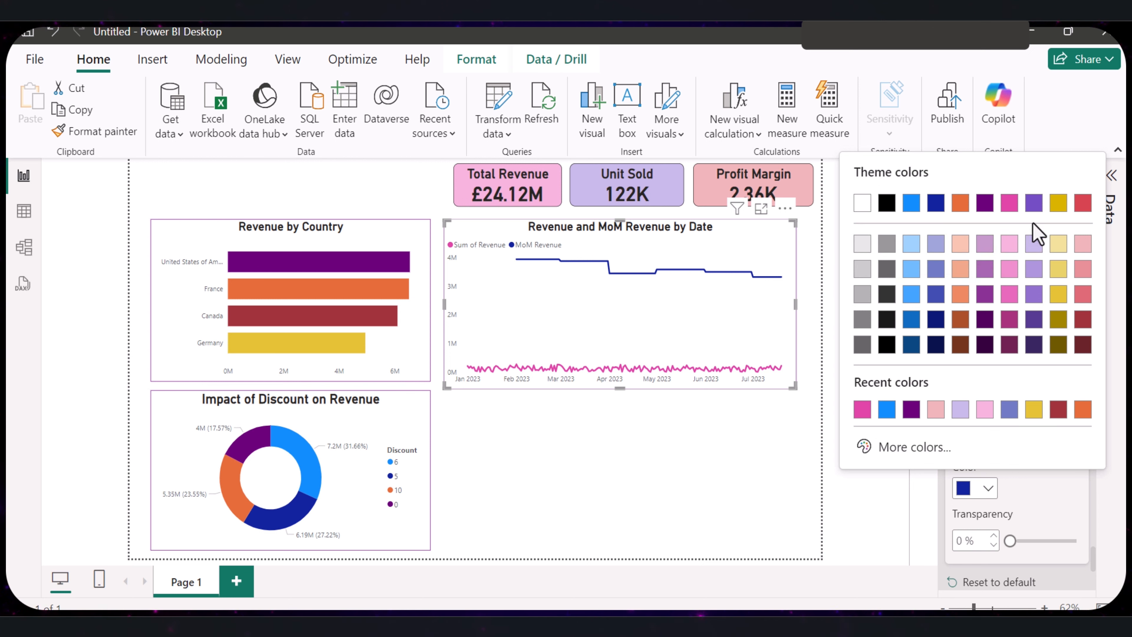
click(1059, 205)
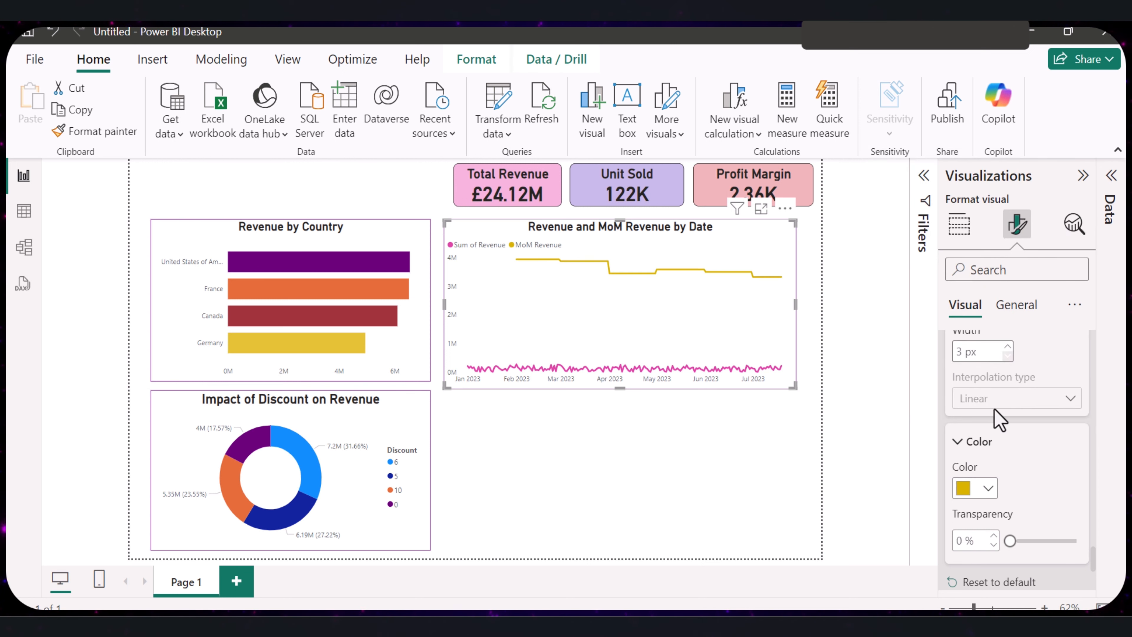
click(980, 487)
click(889, 407)
click(683, 450)
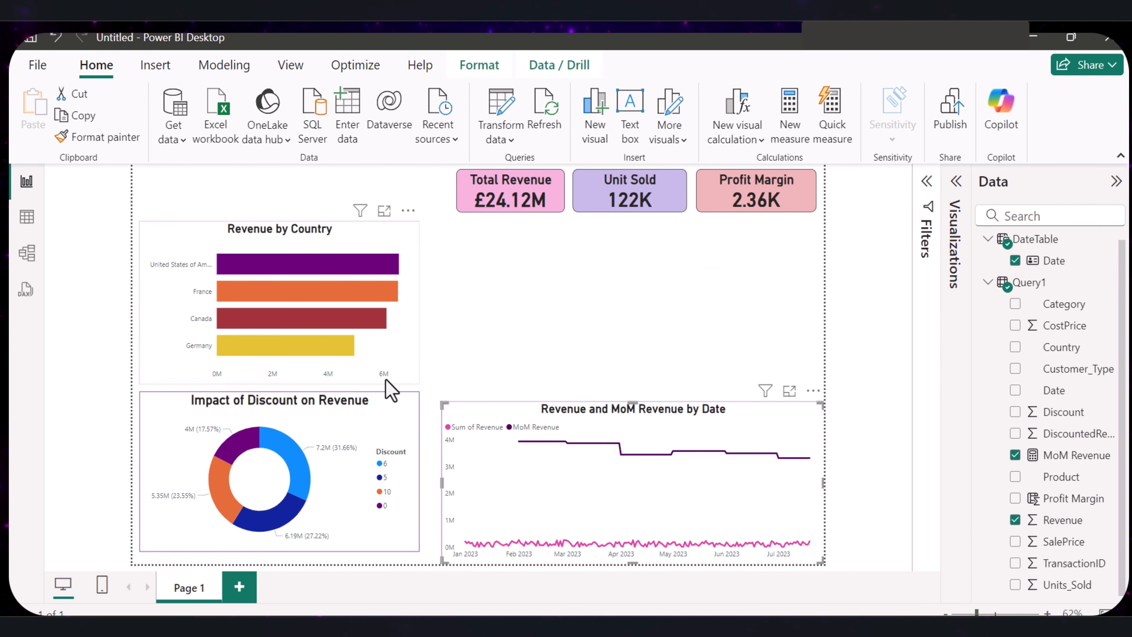
- Arrange the donut chart to the left of the bar chart below the cards, and stretch the line chart beneath both
drag(286, 239, 576, 245)
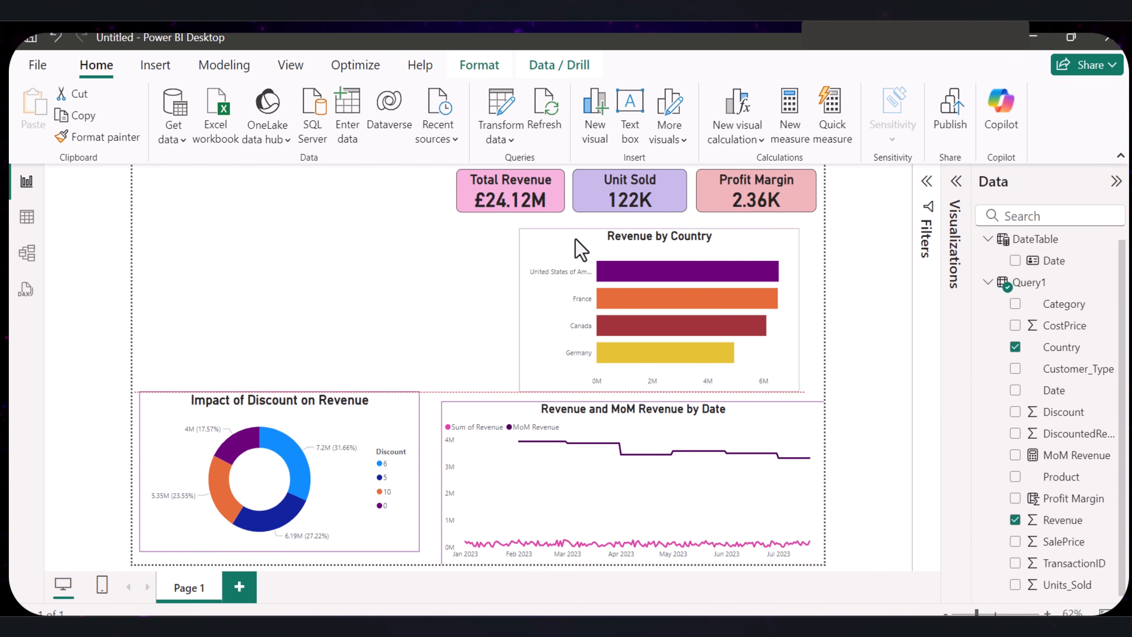
drag(183, 426, 181, 280)
click(502, 534)
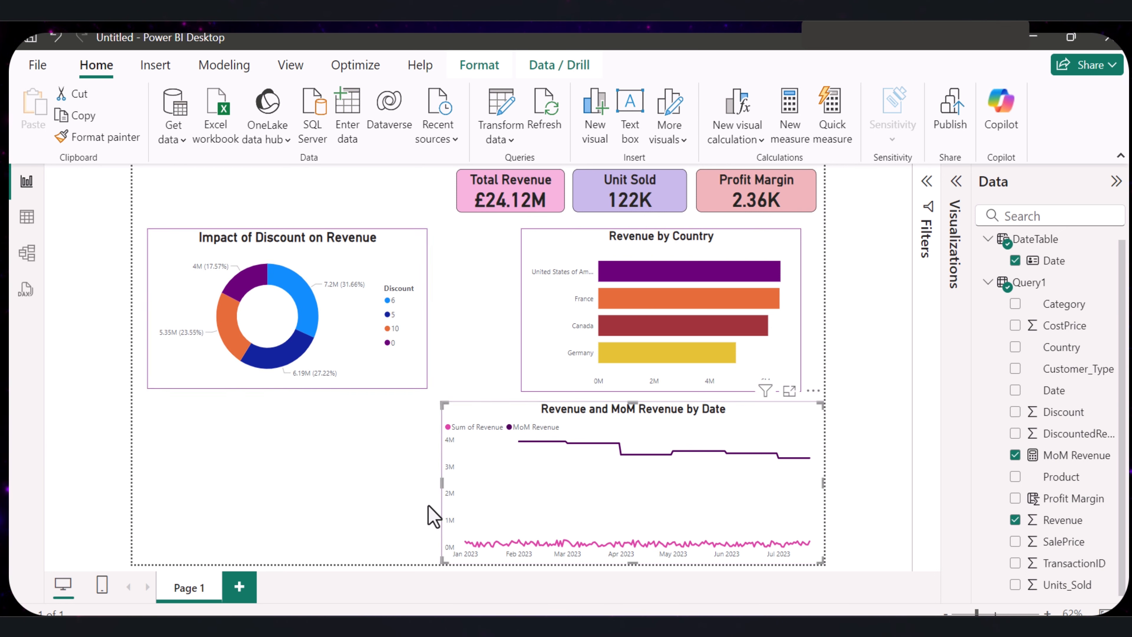
drag(441, 480, 149, 475)
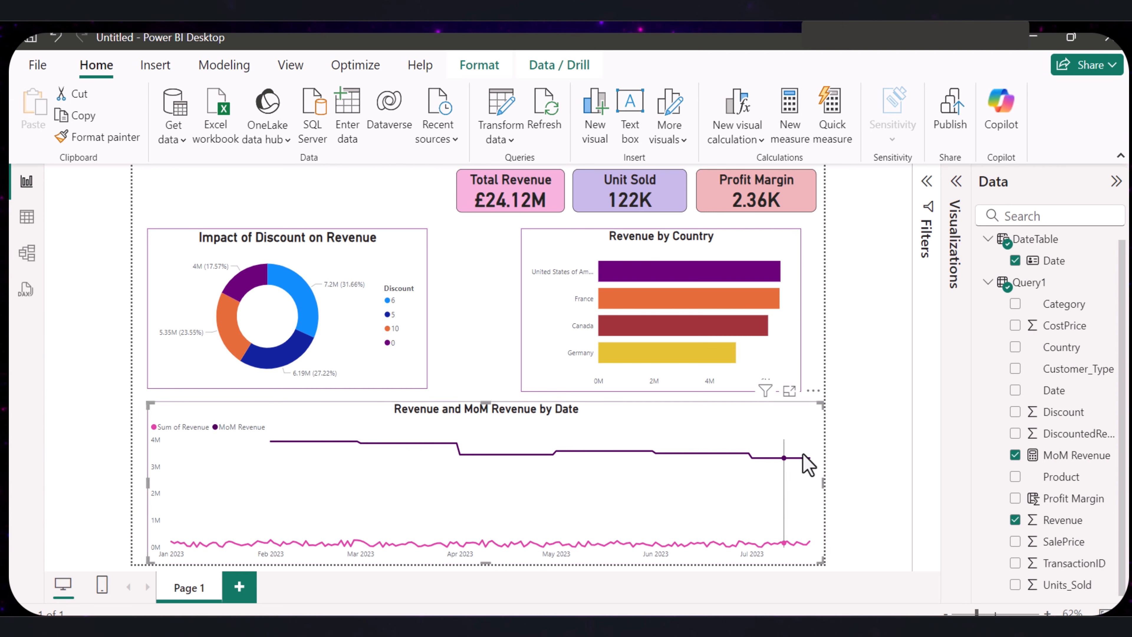
mouse_move(822, 480)
mouse_down()
mouse_move(788, 485)
mouse_move(799, 482)
mouse_up()
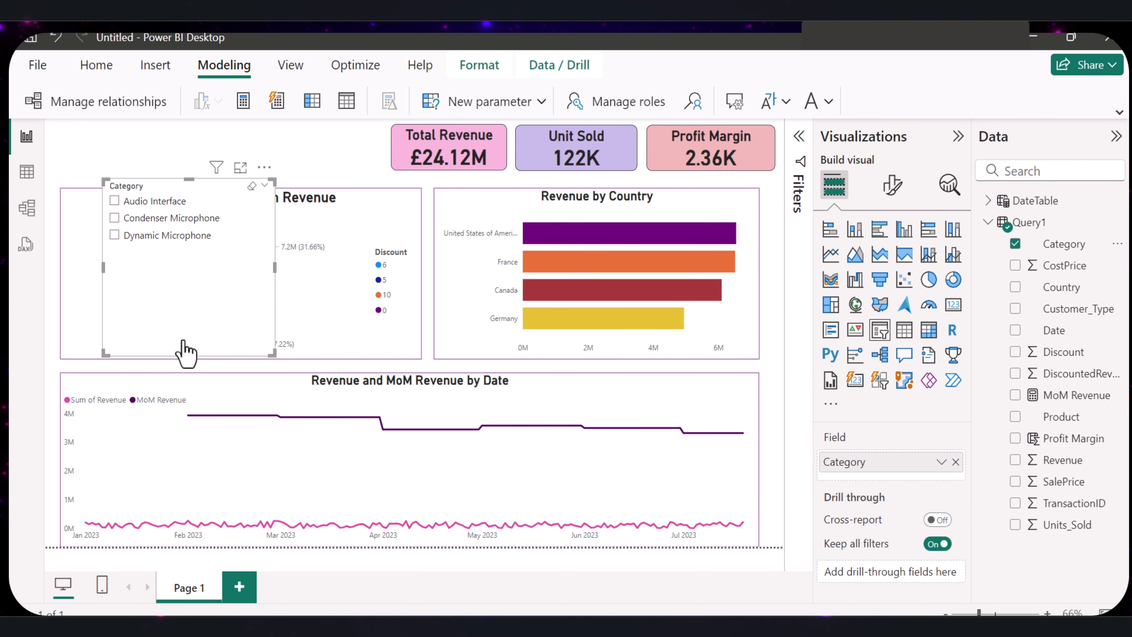
- Shorten the Category slicer's height and set its style to Tile
drag(191, 353, 209, 268)
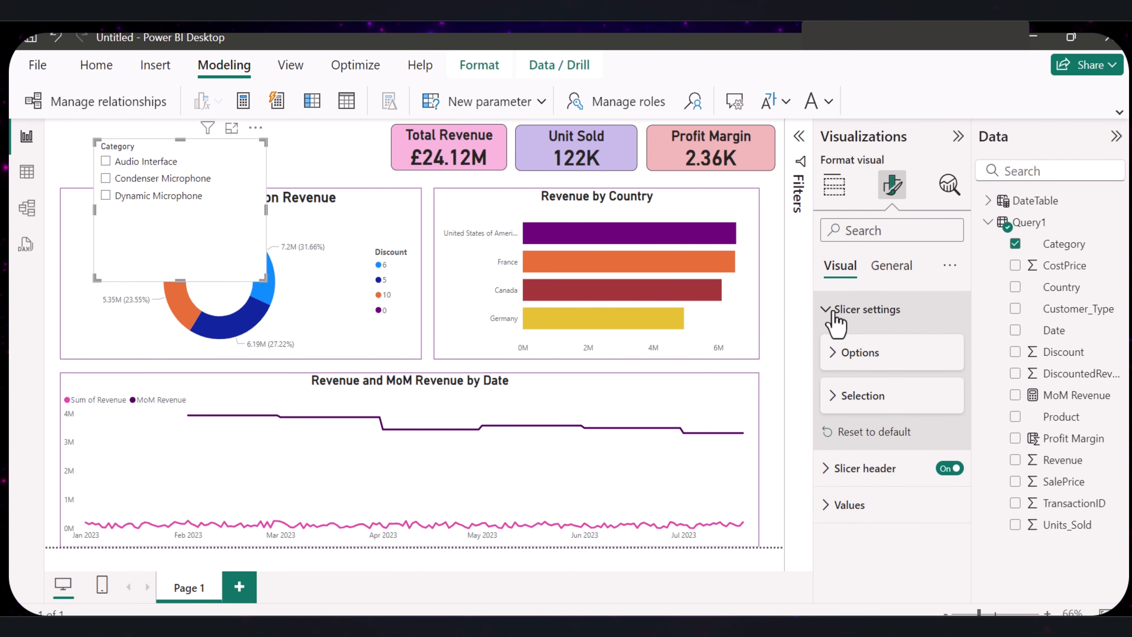
click(833, 309)
click(834, 312)
click(835, 314)
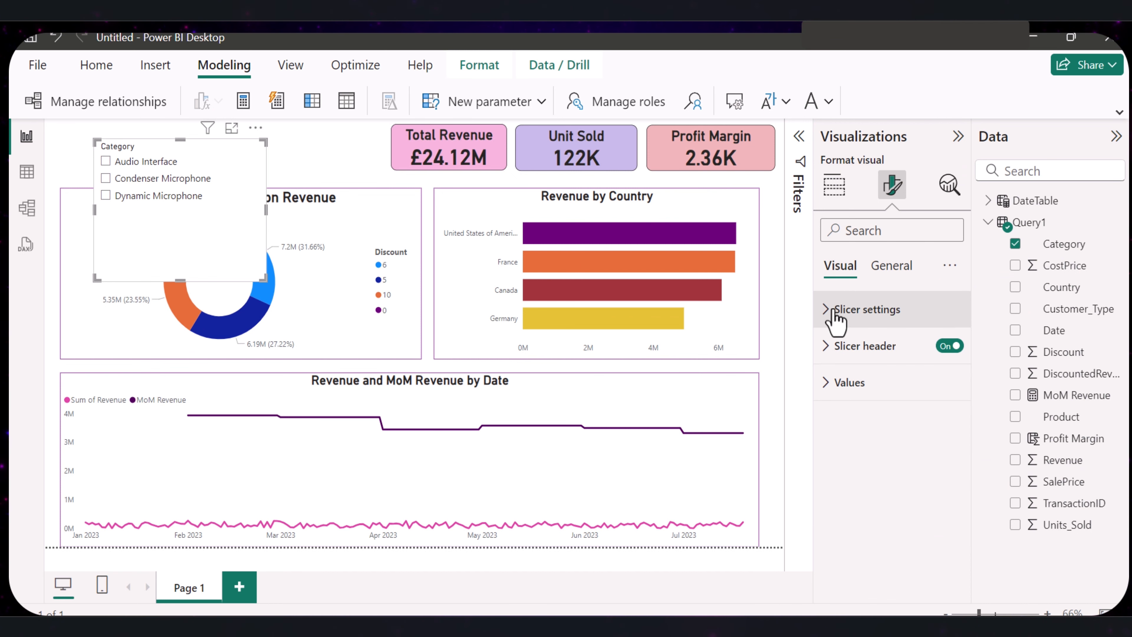
click(833, 312)
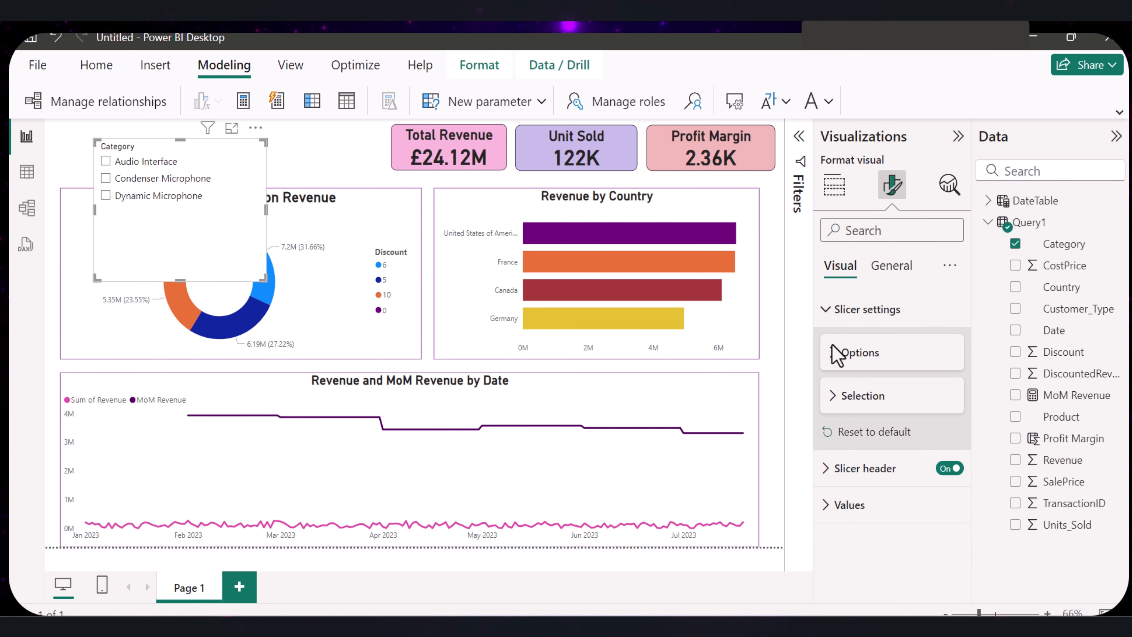
click(835, 355)
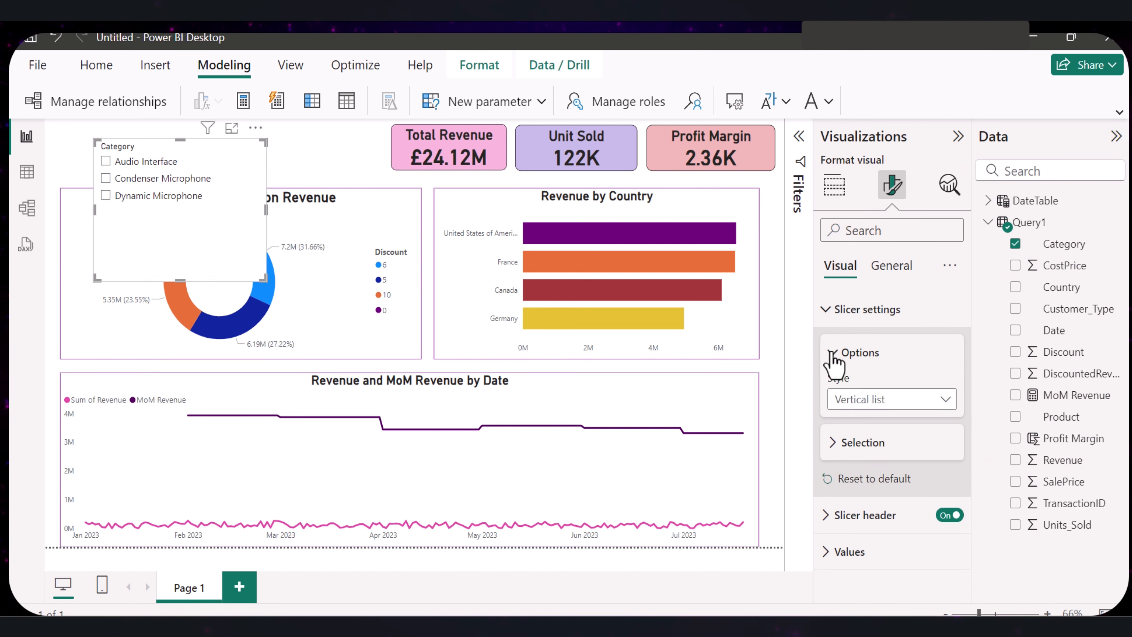
click(934, 405)
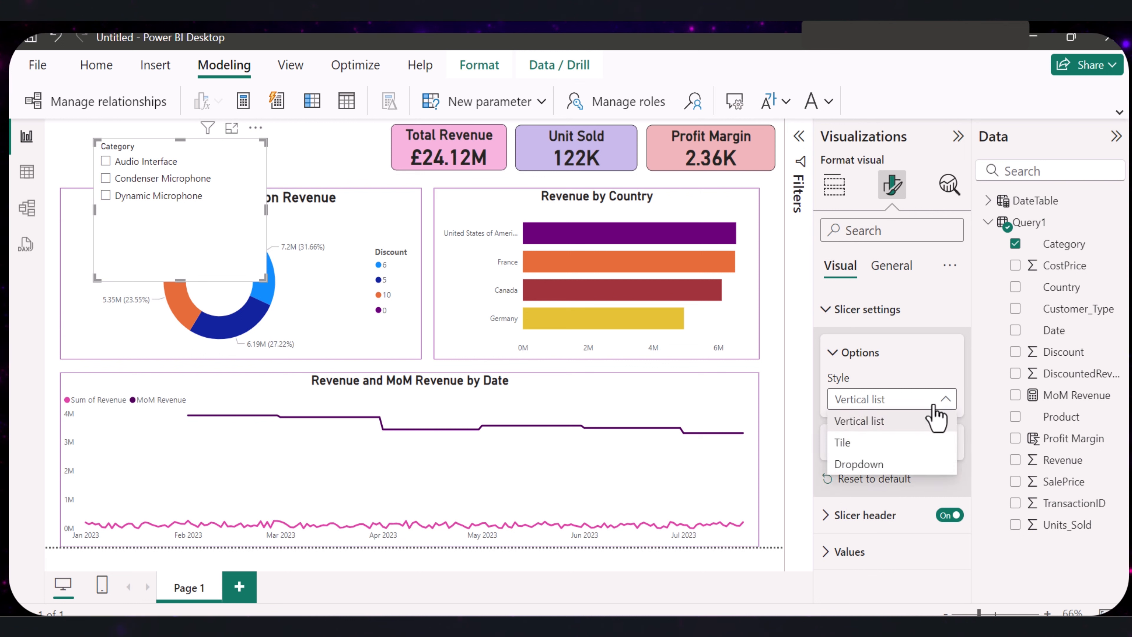
click(851, 443)
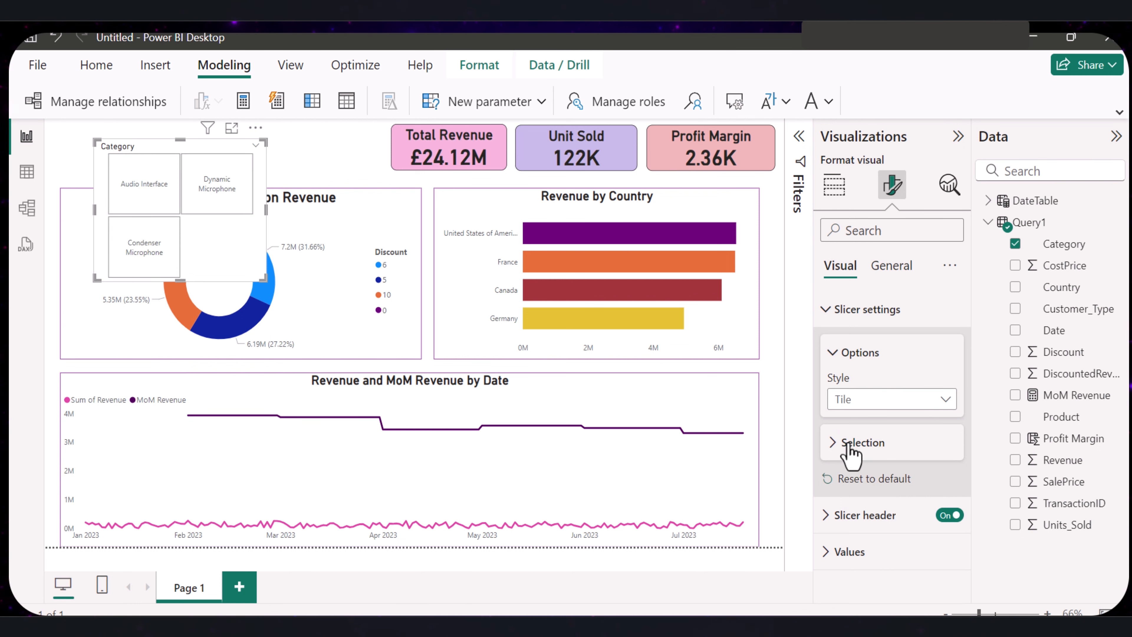
- Resize the Category slicer so its tiles form a single row, and place it above the donut chart
drag(266, 280, 336, 166)
drag(152, 158, 107, 132)
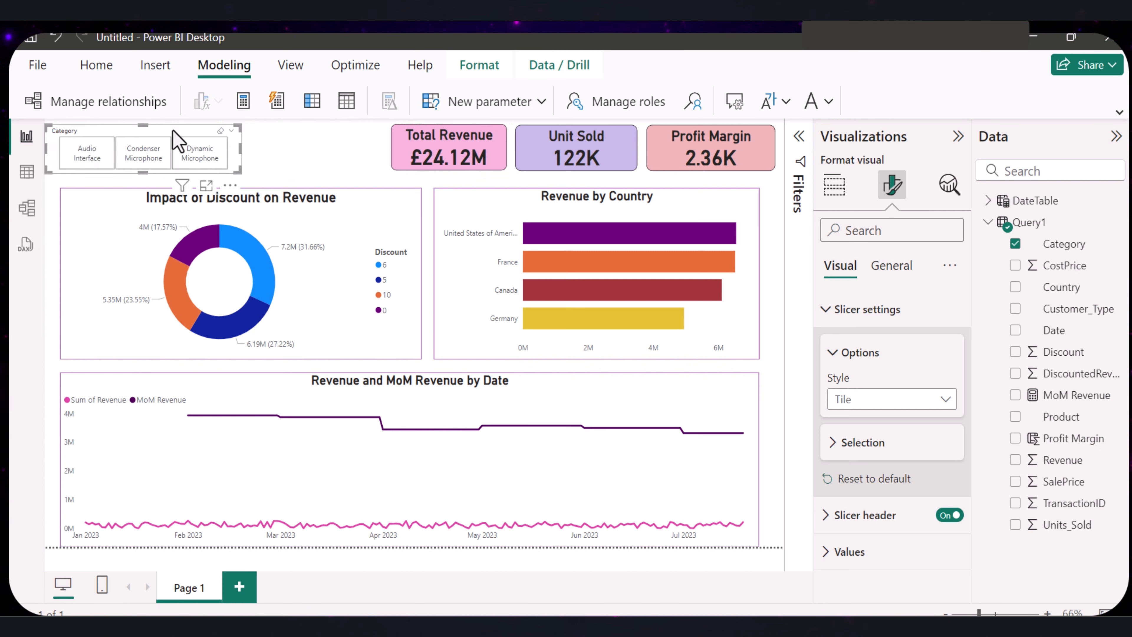
drag(142, 134, 158, 135)
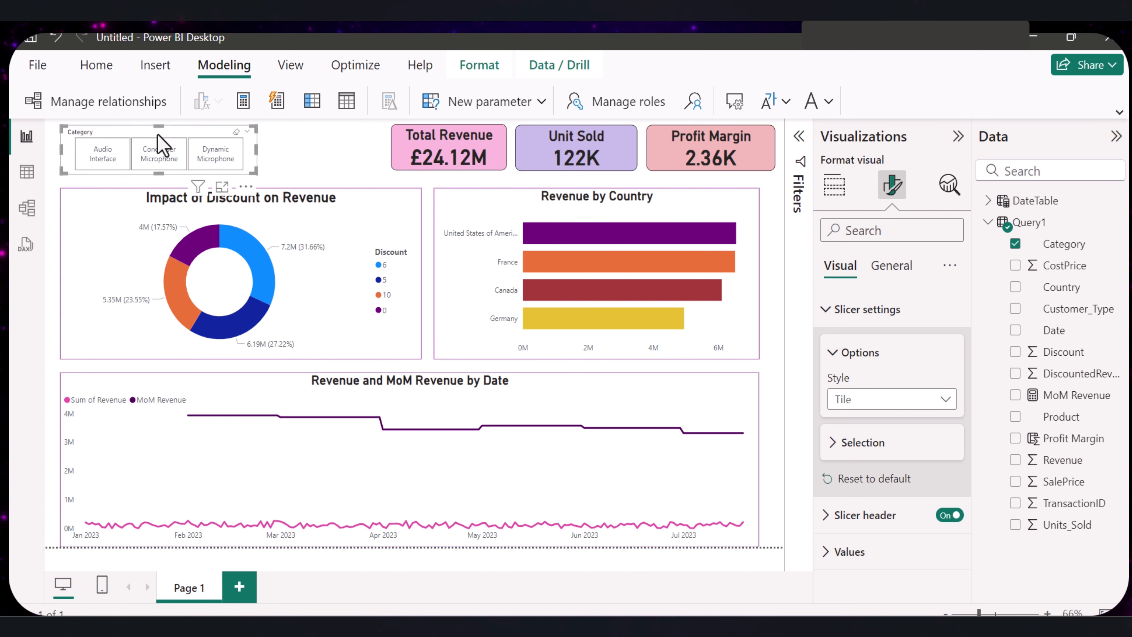
- Copy the Total Revenue card's formatting onto the Category slicer
click(448, 147)
click(97, 65)
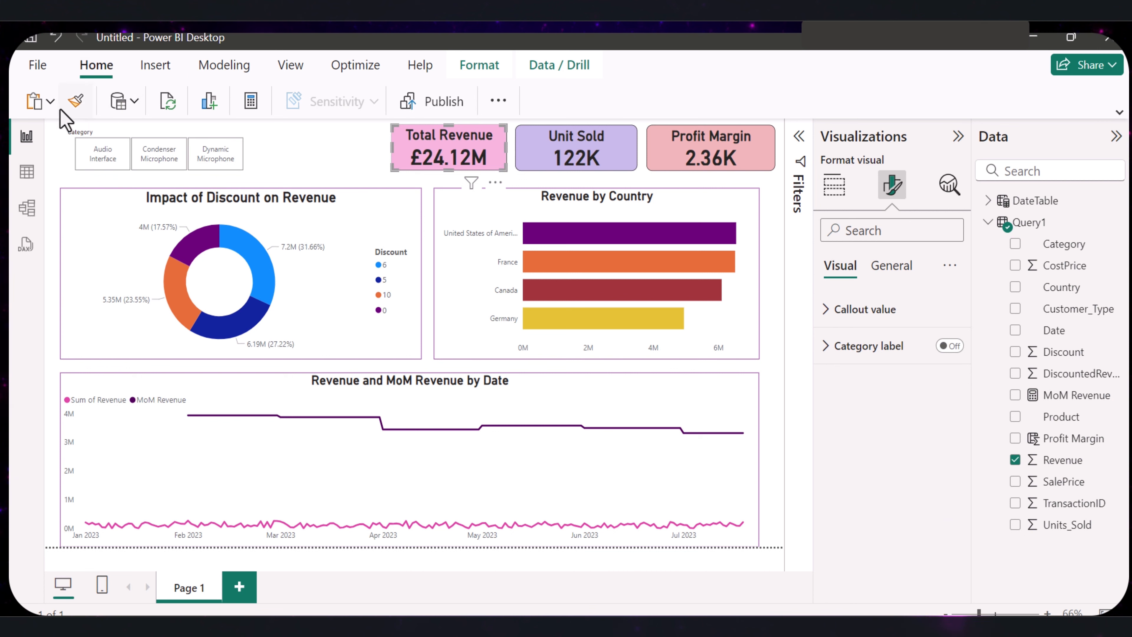
click(75, 101)
click(107, 156)
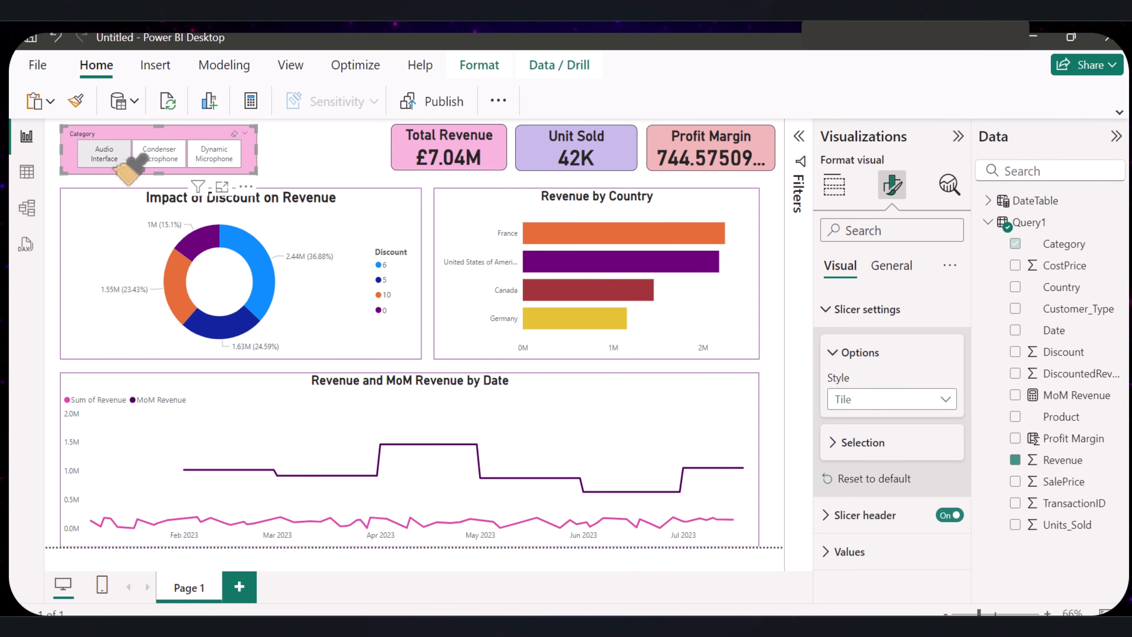
- Make the Category slicer's tile text bold and set its header text to bold at size 26
click(846, 309)
click(829, 382)
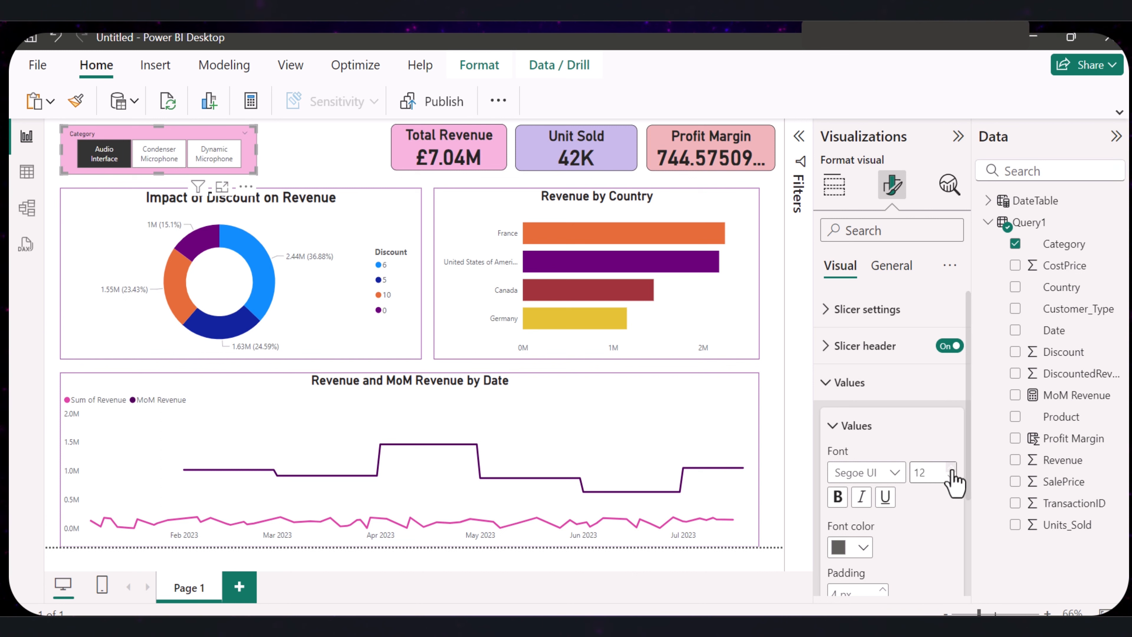
click(829, 347)
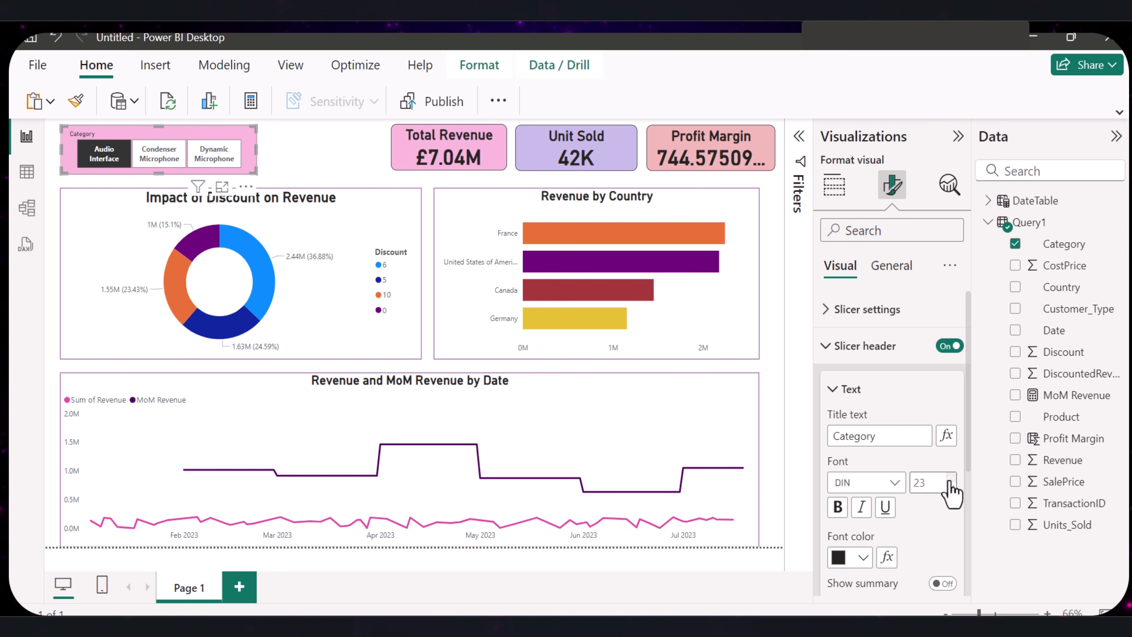
click(950, 478)
click(950, 478)
click(951, 478)
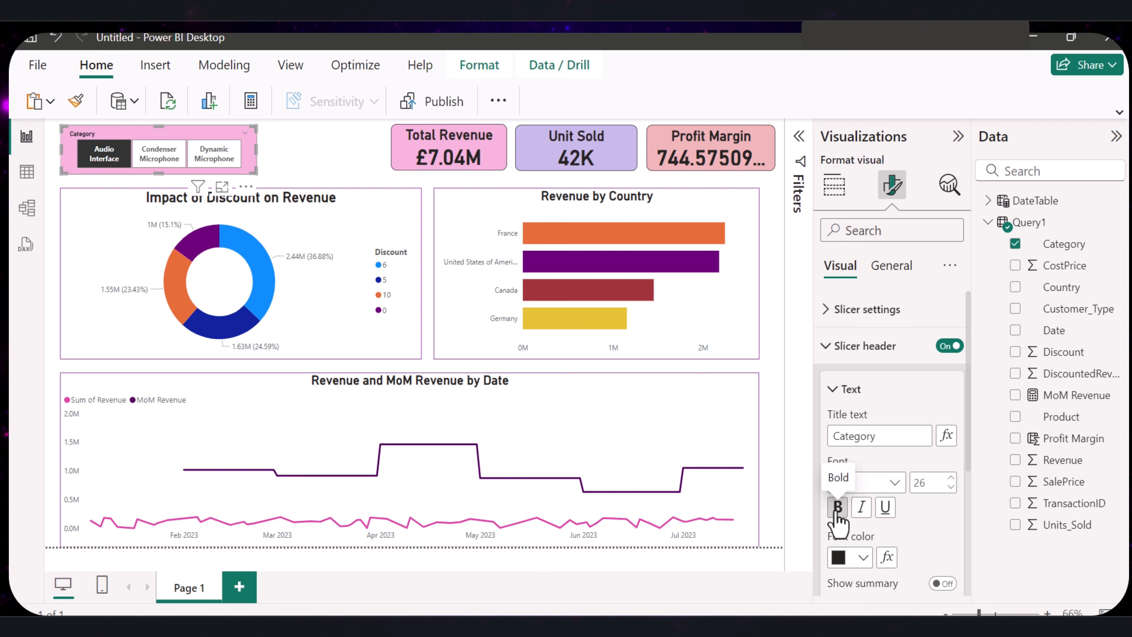
- Duplicate the Category slicer, replace its field with Country, and place the narrowed copy beside the original
click(152, 137)
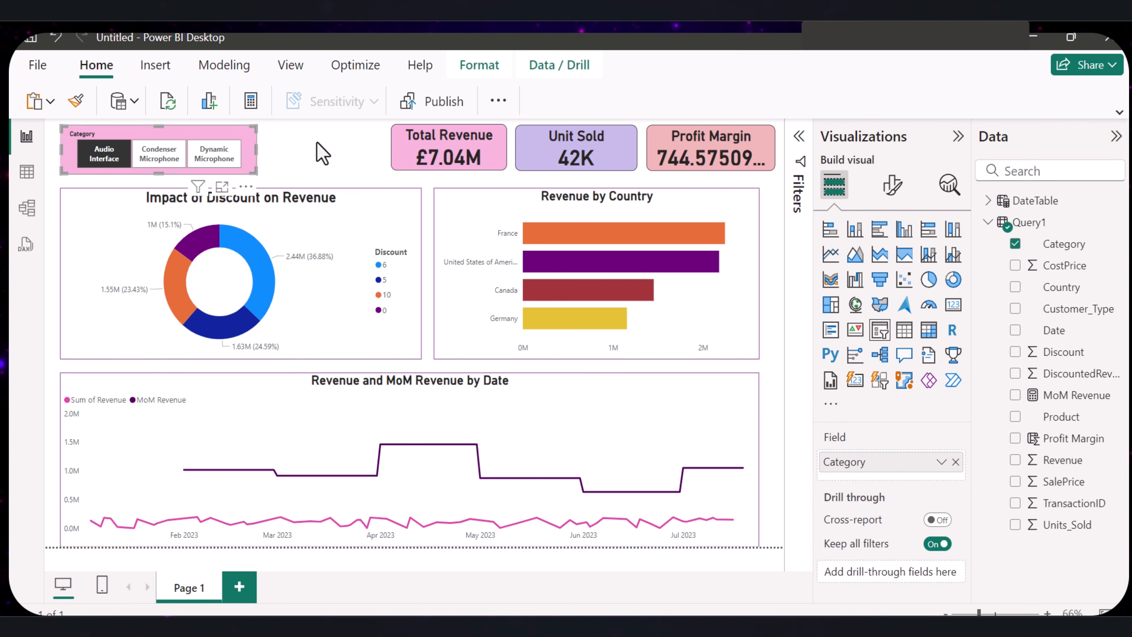
drag(170, 143, 378, 167)
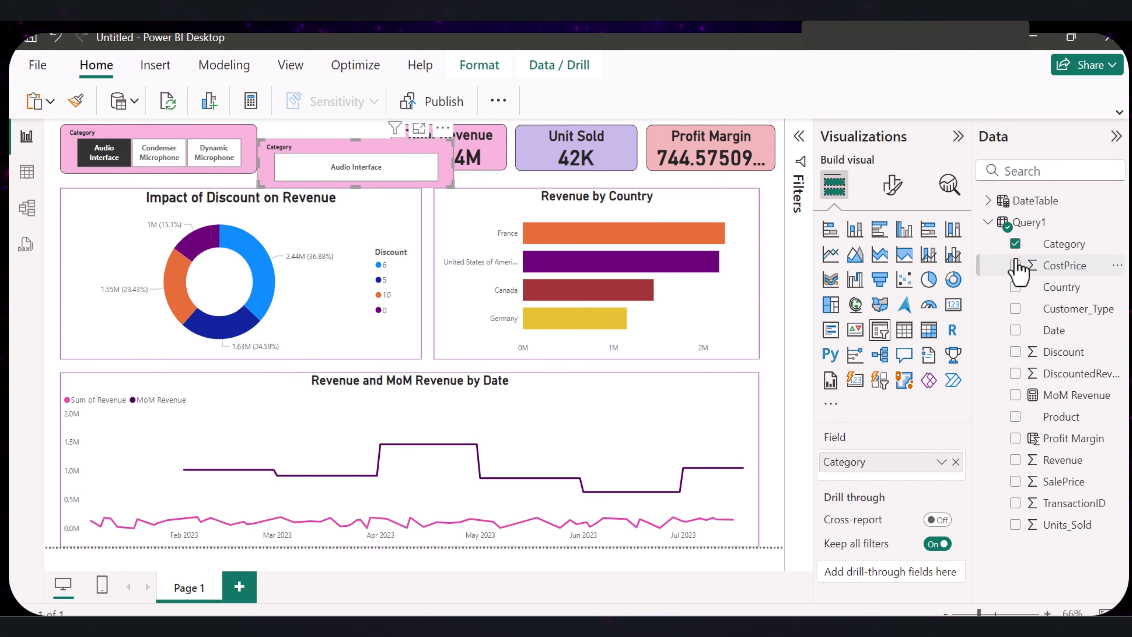
click(1016, 243)
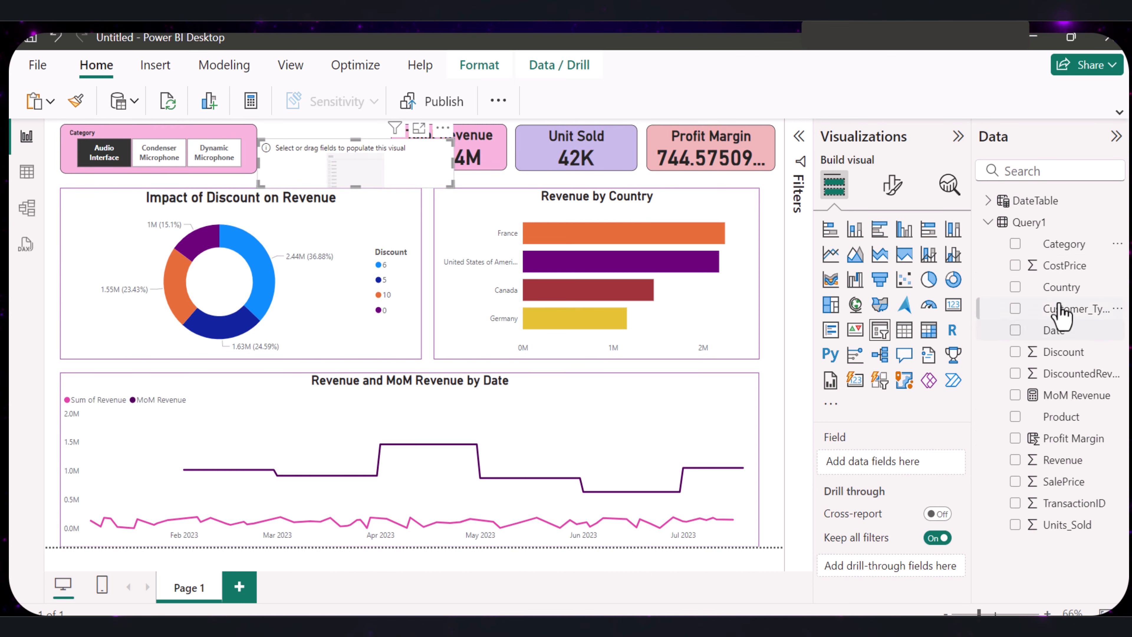
click(1016, 287)
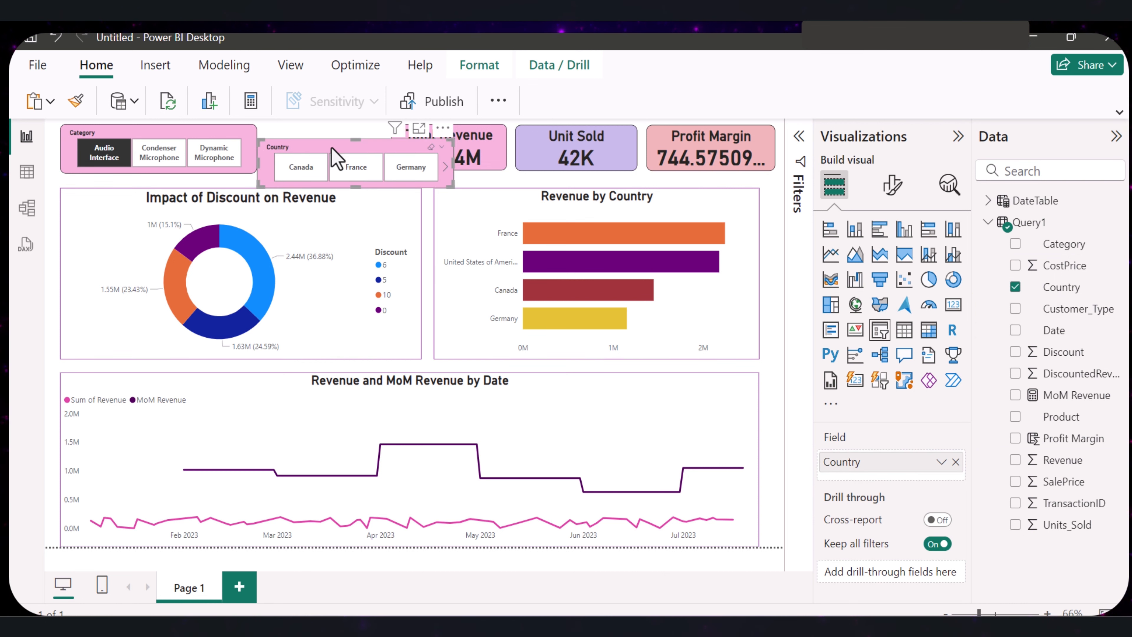
mouse_move(336, 159)
mouse_down()
mouse_move(324, 165)
mouse_move(330, 150)
mouse_up()
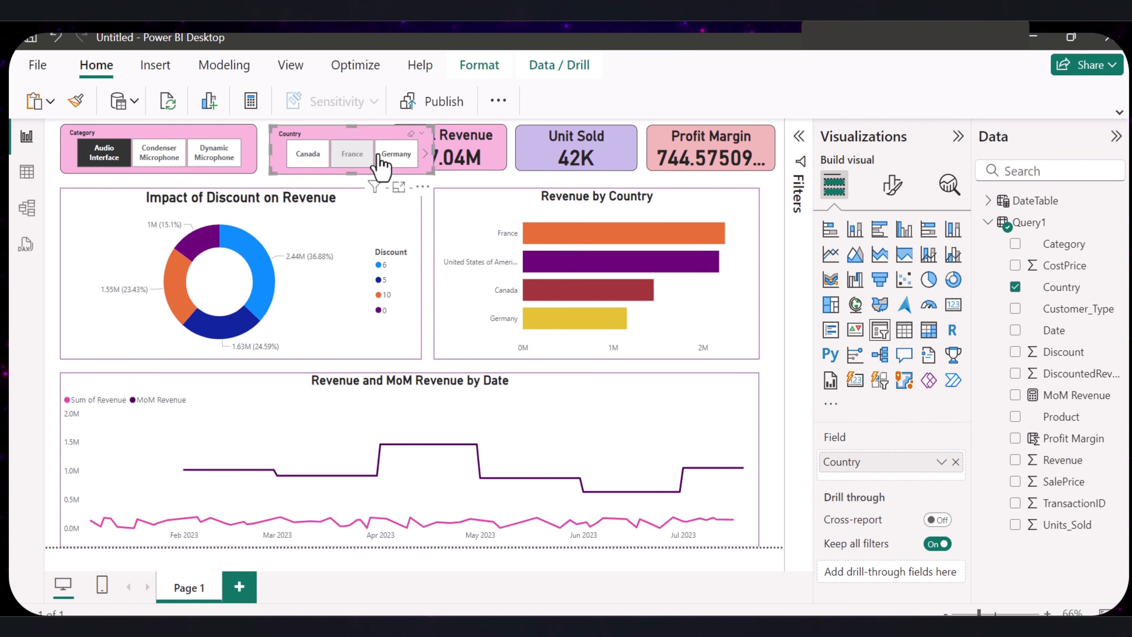
- Copy the Unit Sold card's formatting onto the Country slicer and move the slicer down over the donut chart
click(577, 156)
click(88, 100)
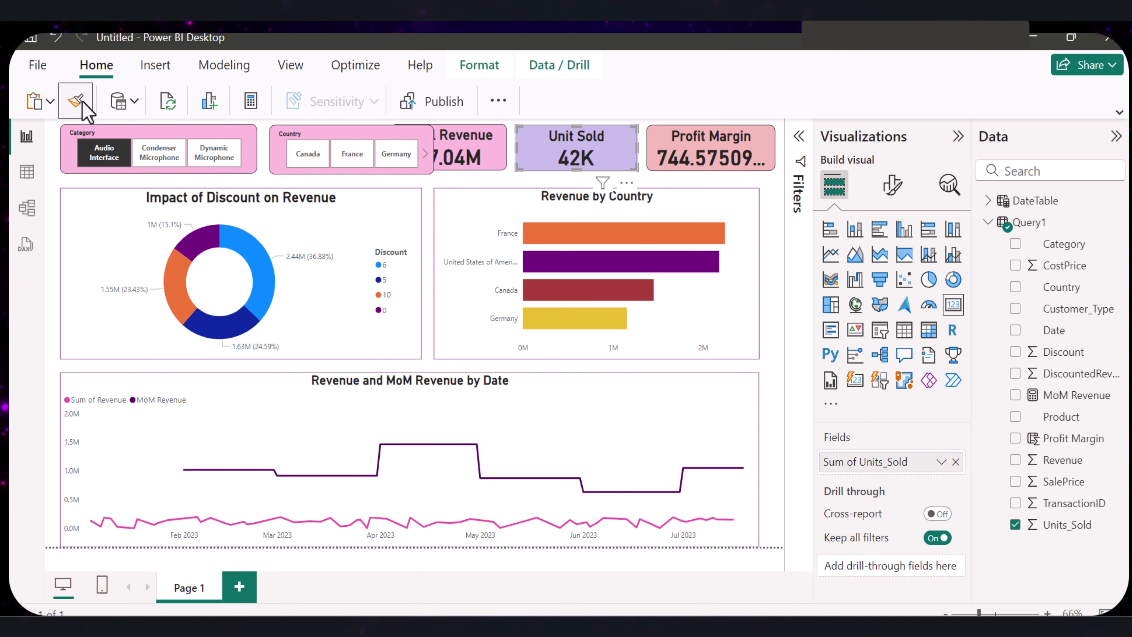
click(344, 137)
drag(344, 142, 316, 218)
- Narrow the Total Revenue card from its left side to free space for the Country slicer
click(401, 157)
click(553, 161)
click(437, 163)
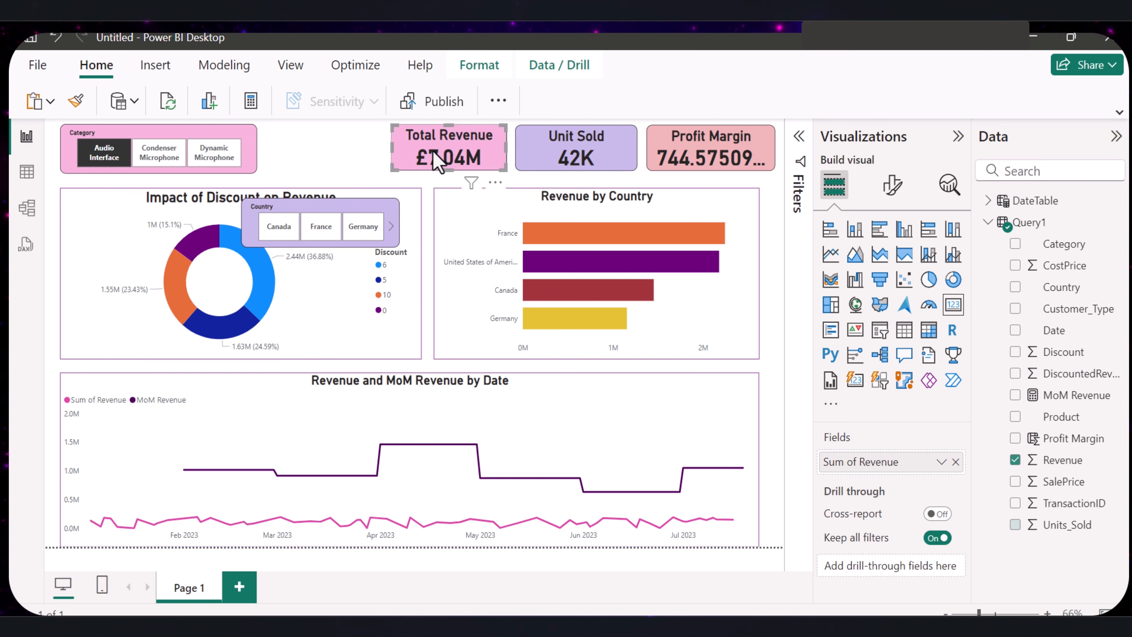
ctrl+click(553, 165)
ctrl+click(665, 167)
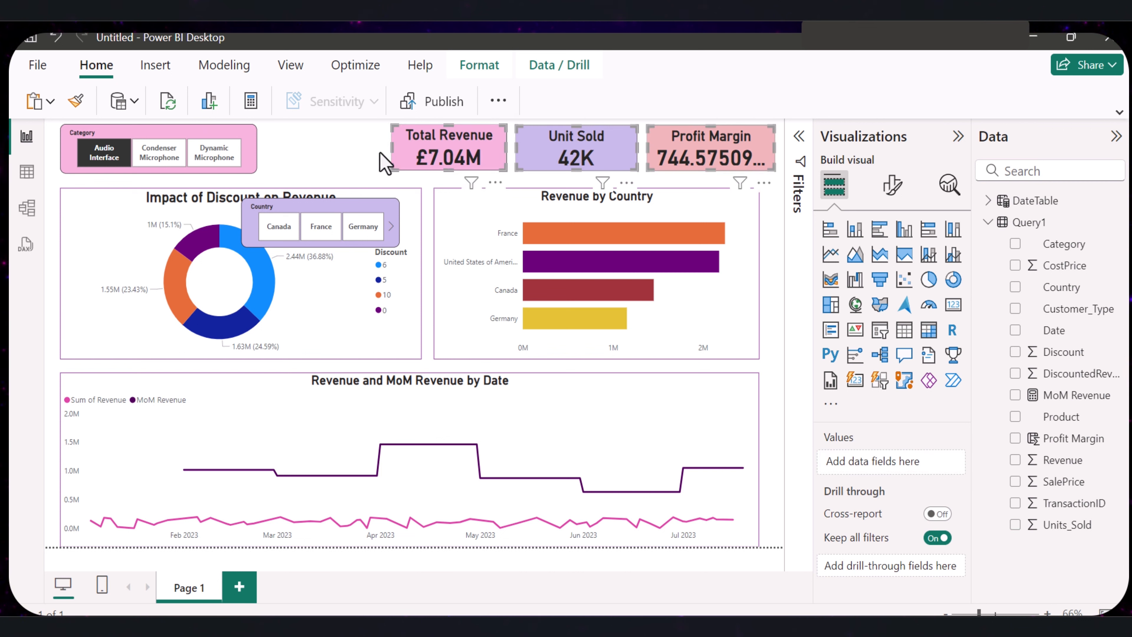
drag(388, 149, 410, 155)
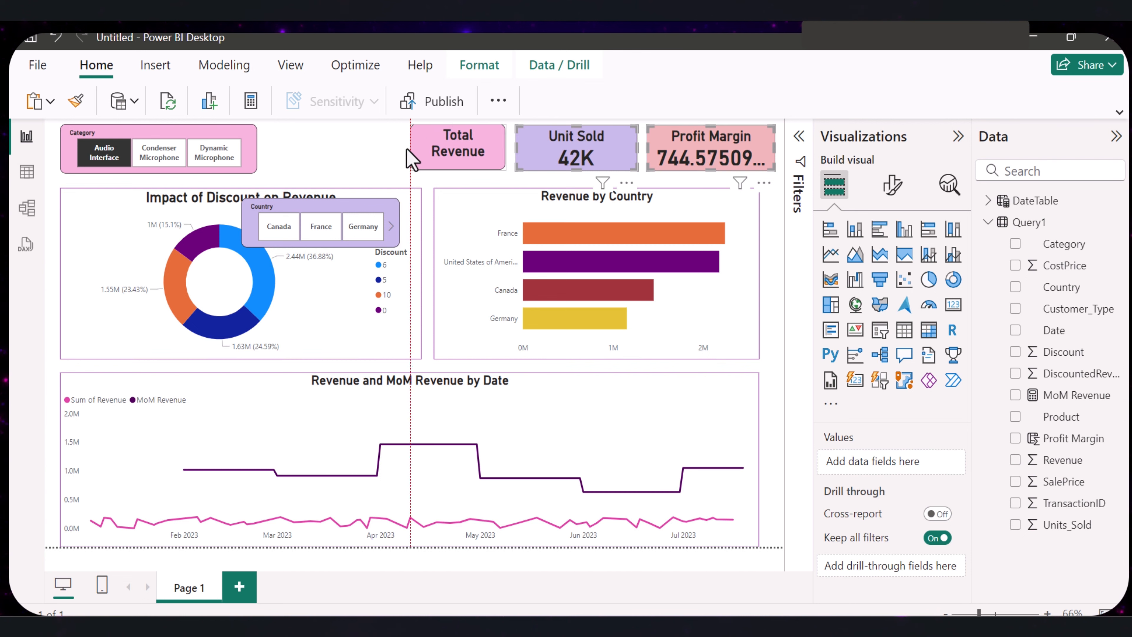
click(535, 161)
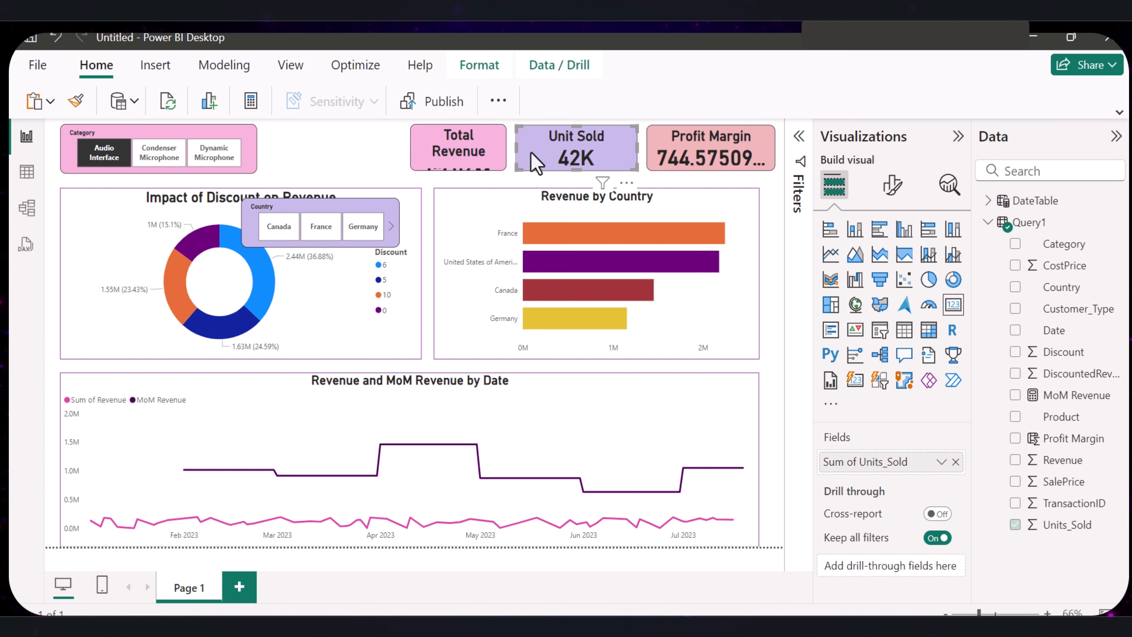
click(476, 165)
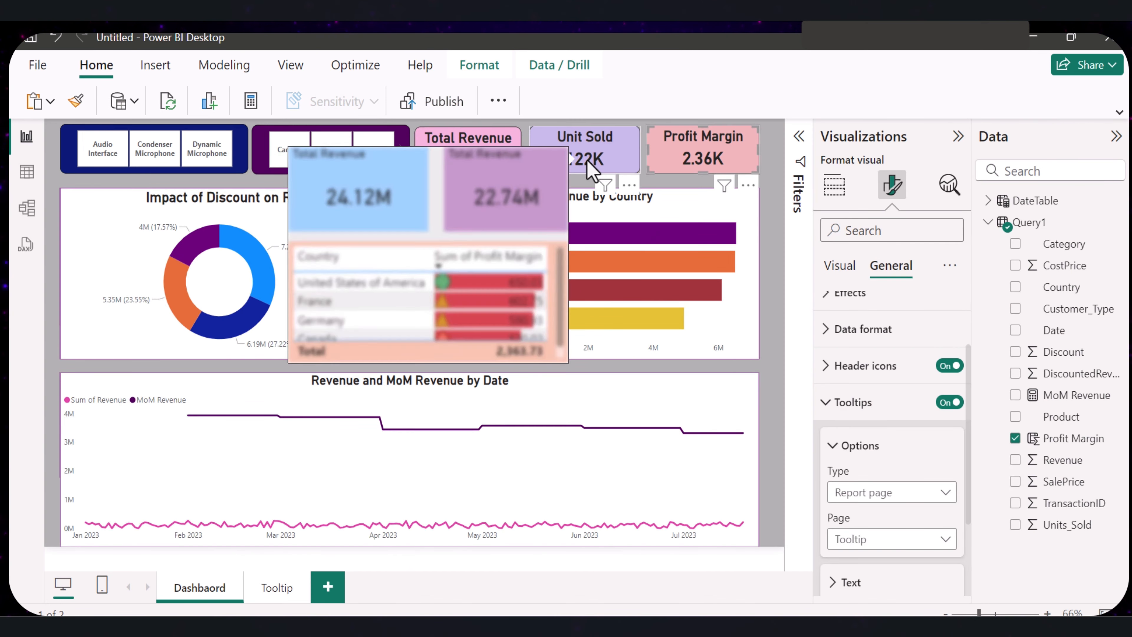
- Preview the report-page tooltip on the dashboard's cards
mouse_move(473, 146)
mouse_move(689, 165)
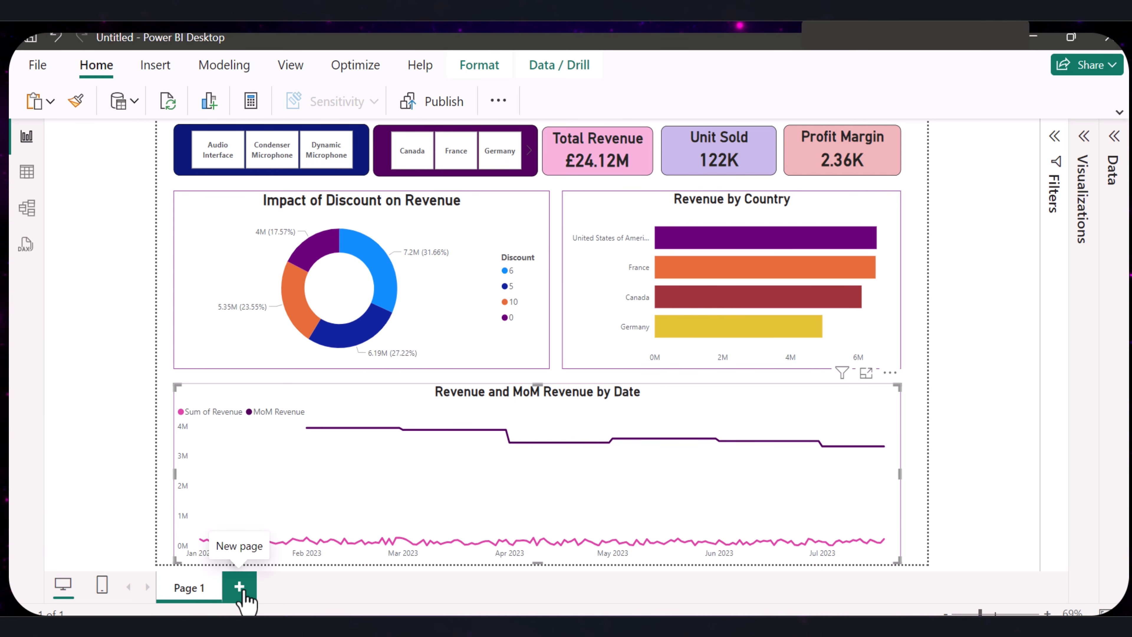
- Add a new report page and rename it Tooltip
click(239, 588)
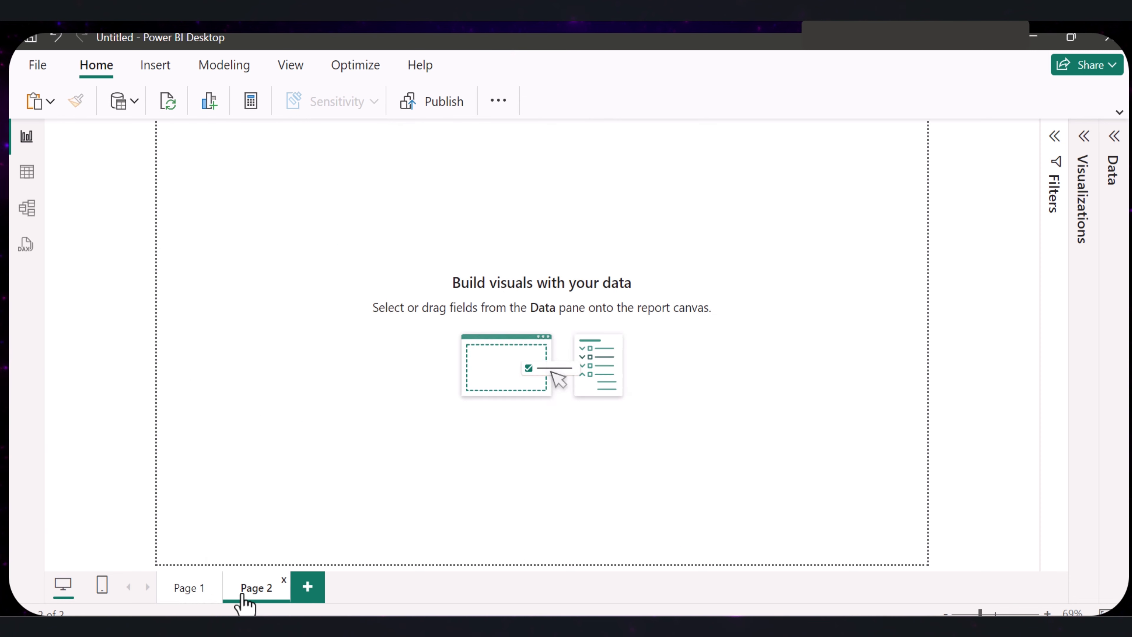
double_click(265, 598)
click(369, 383)
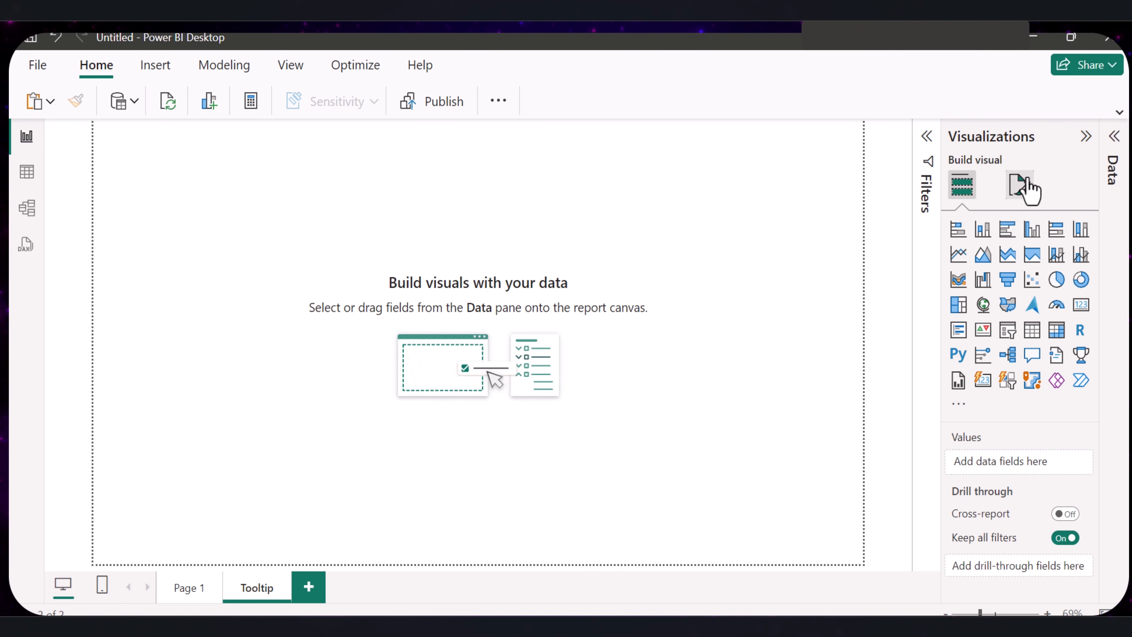
- Set the Tooltip page's canvas type to Tooltip
click(1019, 187)
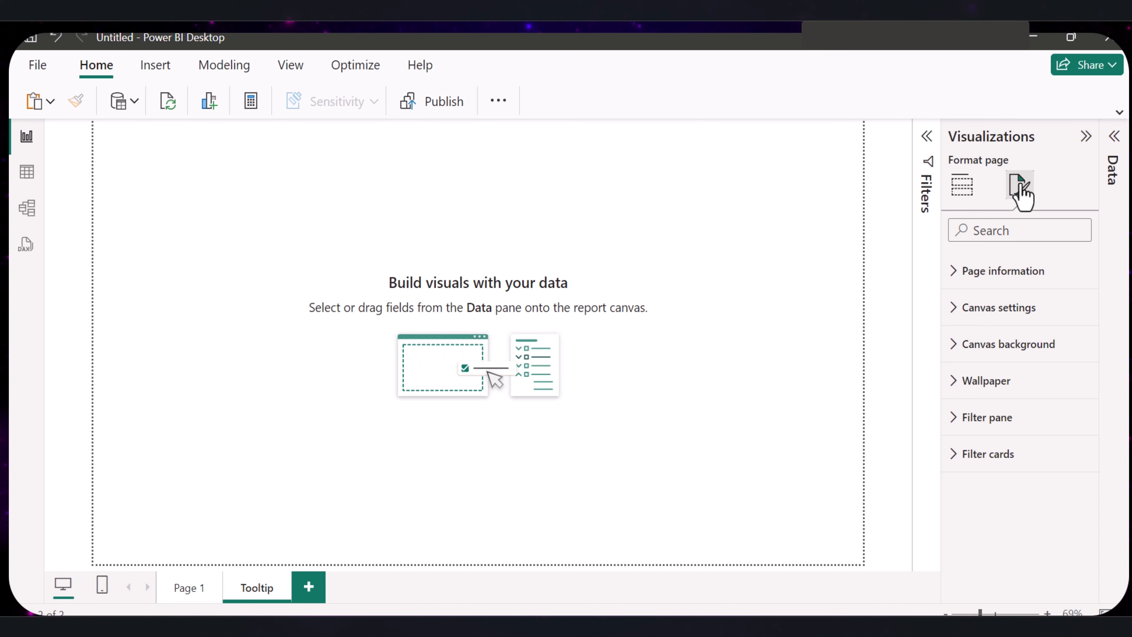
click(955, 310)
click(992, 369)
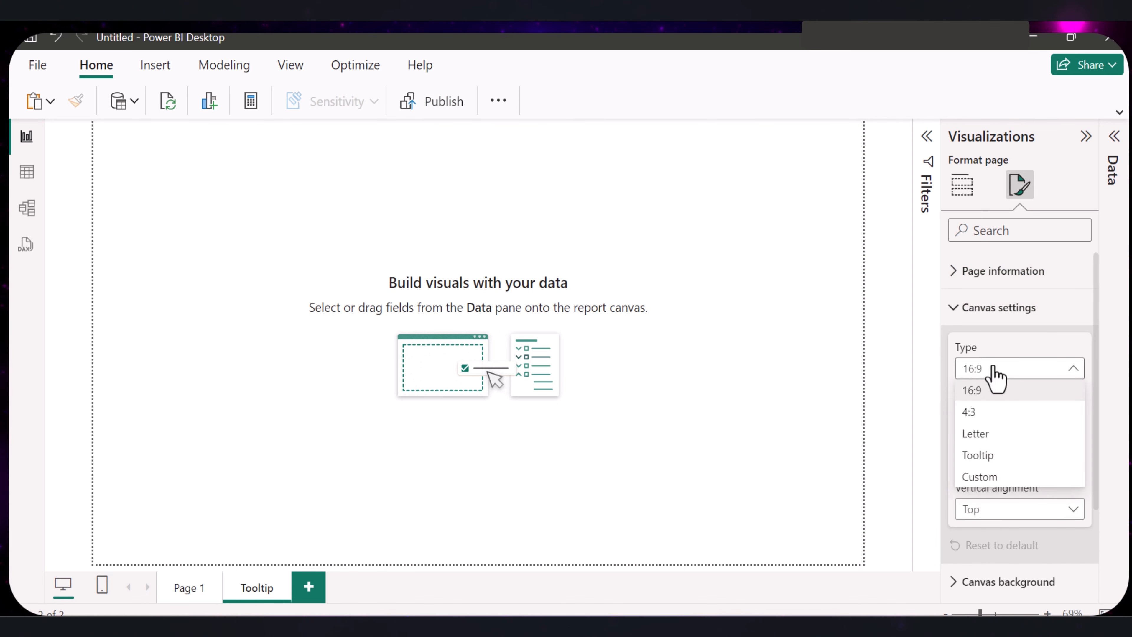
click(978, 455)
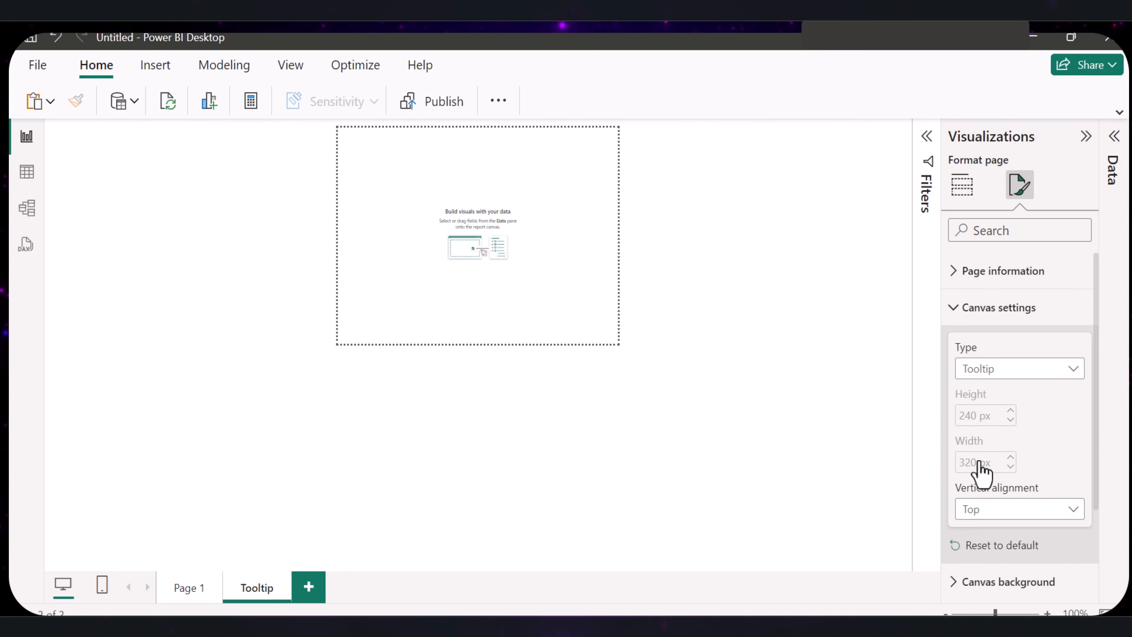
- Give the Tooltip page a light gray canvas background and reduce its transparency
click(1008, 582)
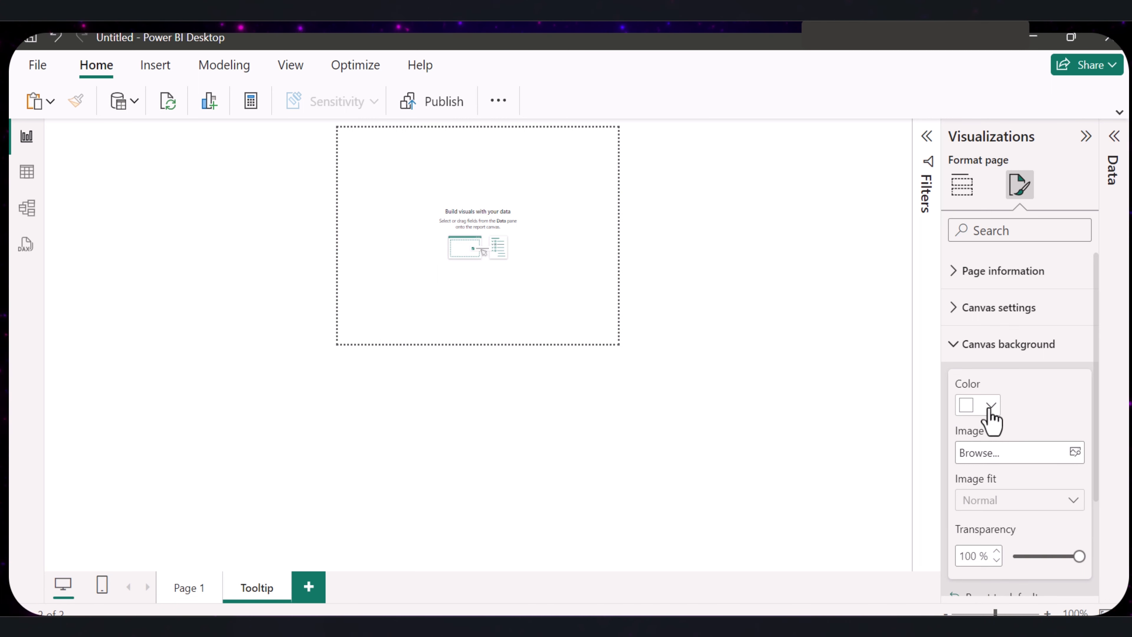
click(991, 407)
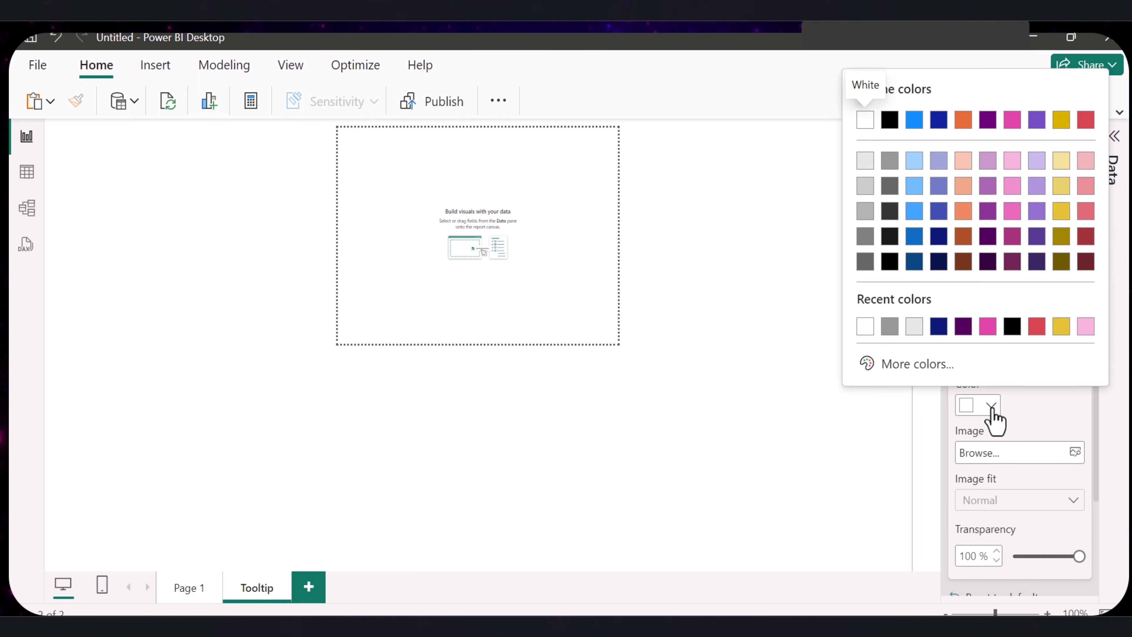
click(863, 184)
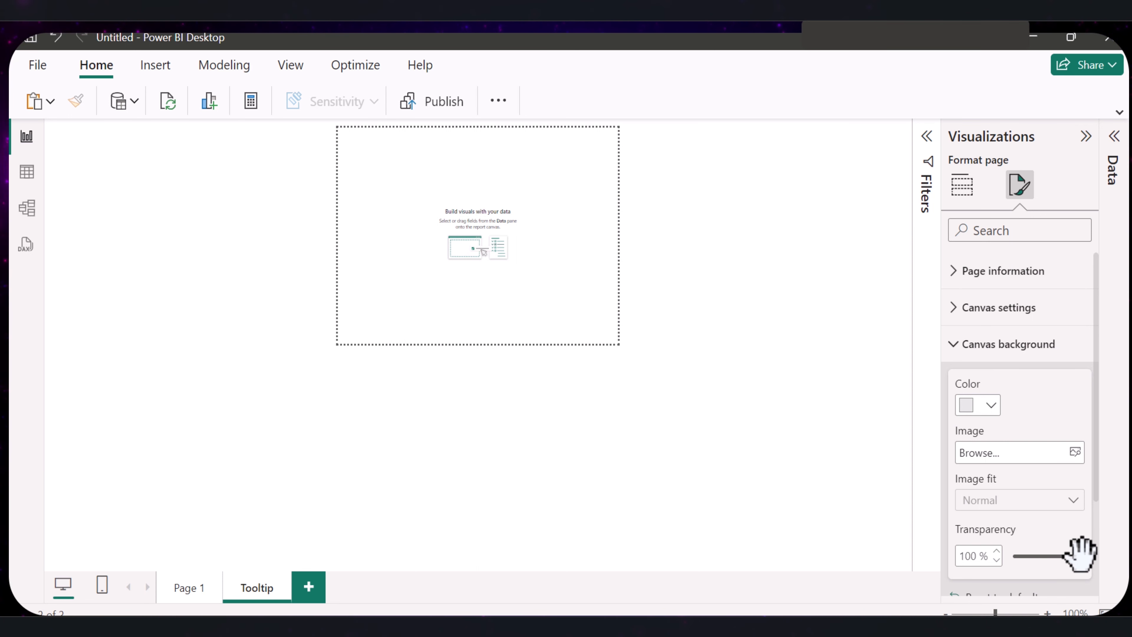
drag(1079, 556, 1025, 565)
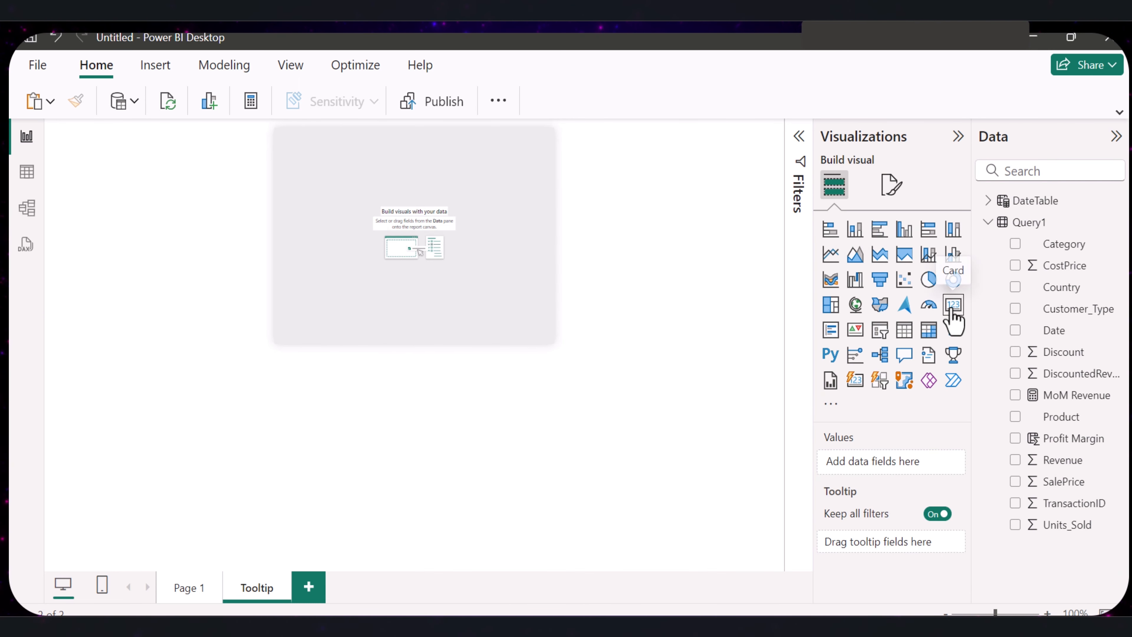
- Add a card showing Revenue to the Tooltip page
click(953, 304)
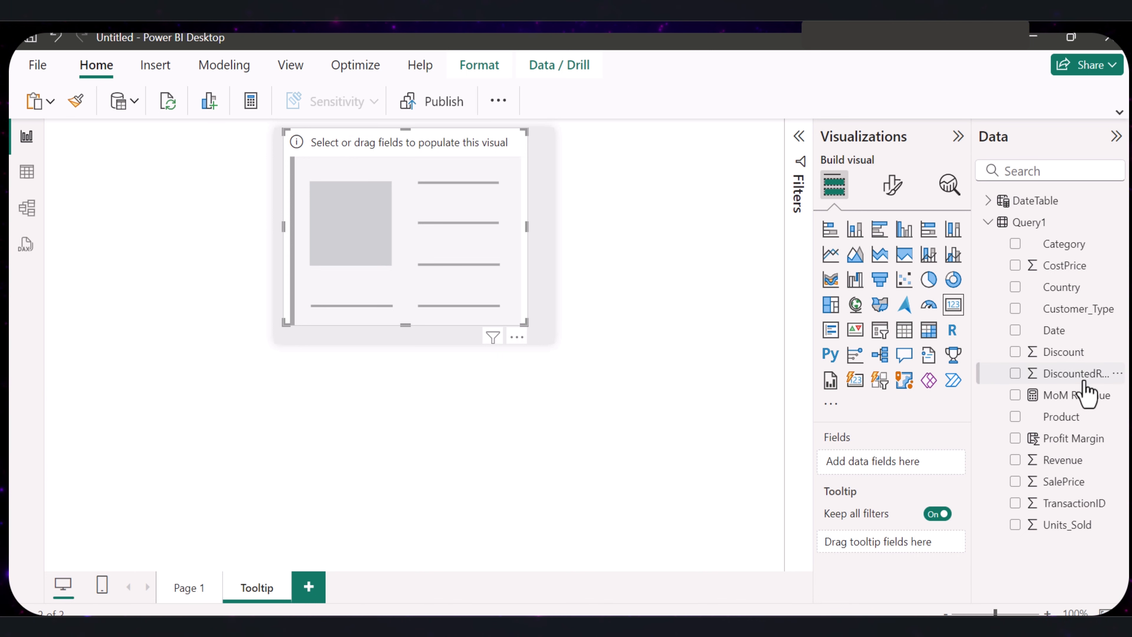
drag(1069, 462, 434, 235)
- Title the Revenue card "Total Revenue" at font size 11, and shrink it into the canvas's upper-left corner
click(893, 186)
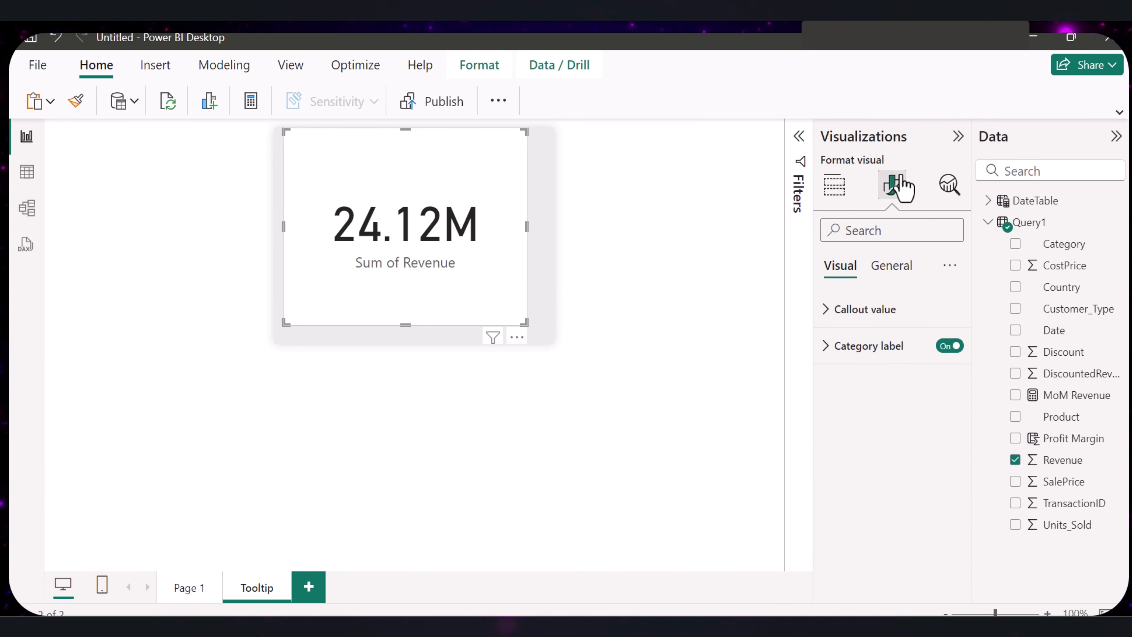
click(891, 265)
click(827, 346)
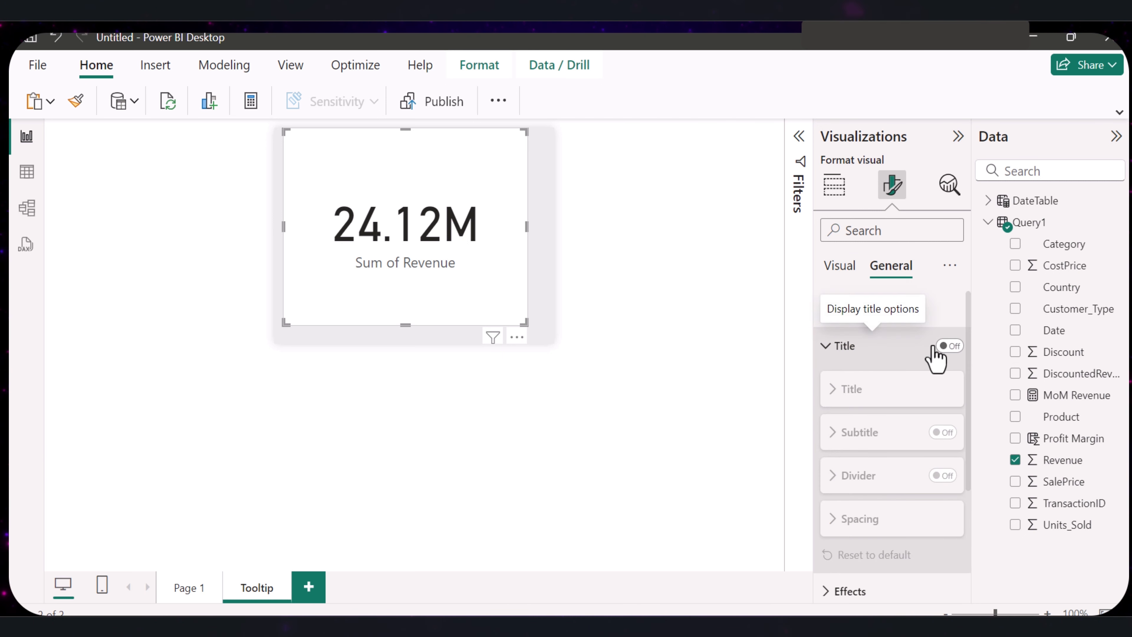
click(832, 388)
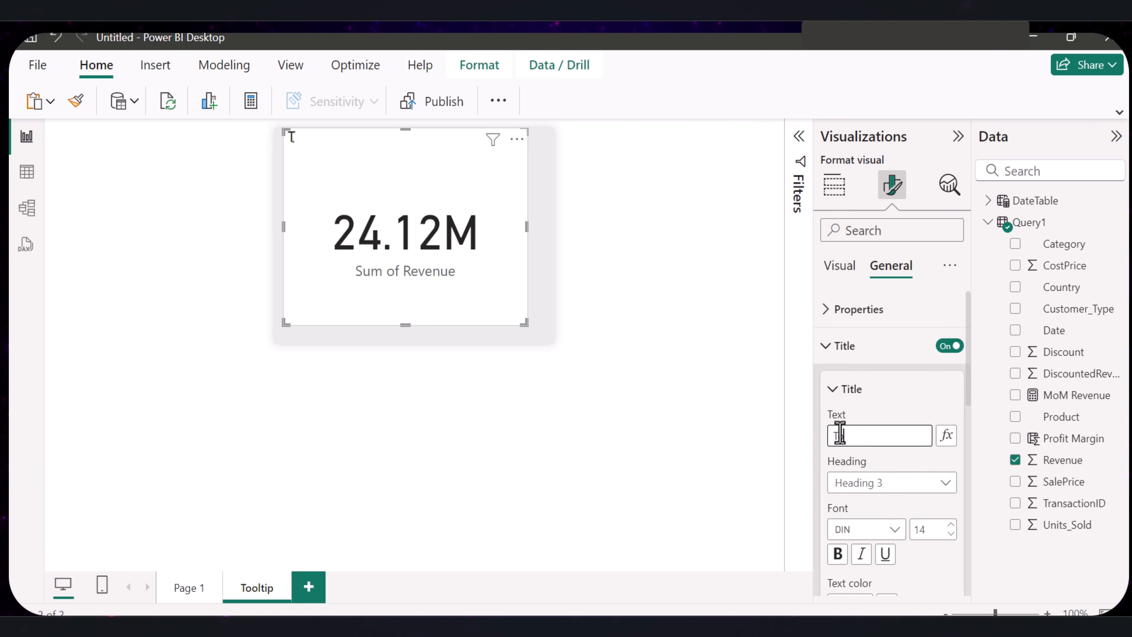
click(839, 433)
text(Total Reve)
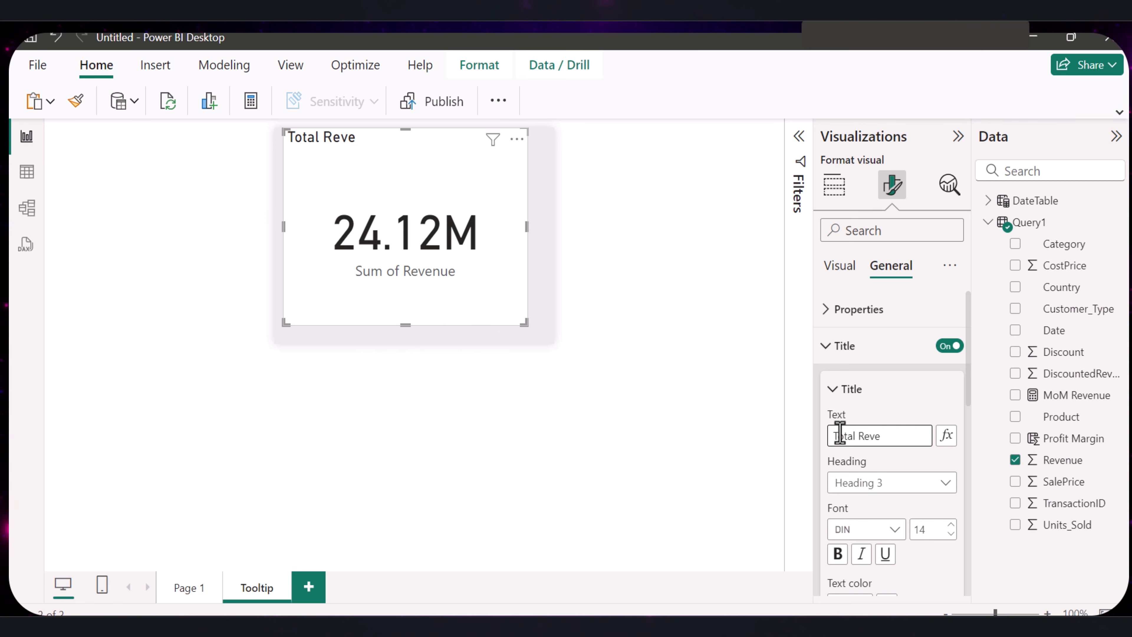
text(nue)
click(950, 535)
click(950, 535)
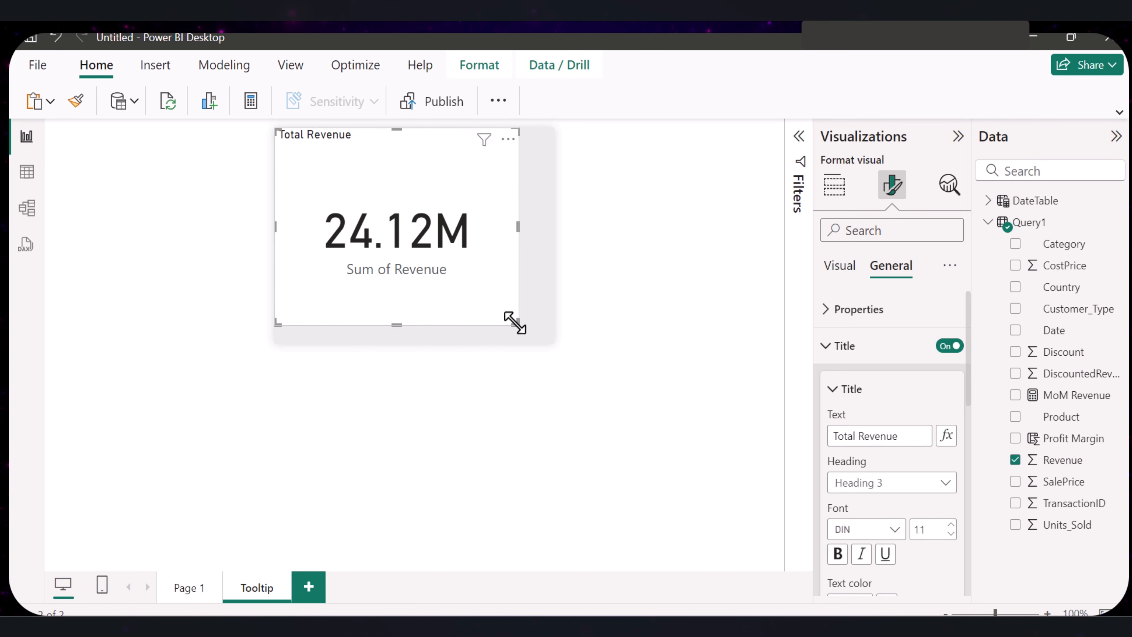
drag(515, 322, 396, 237)
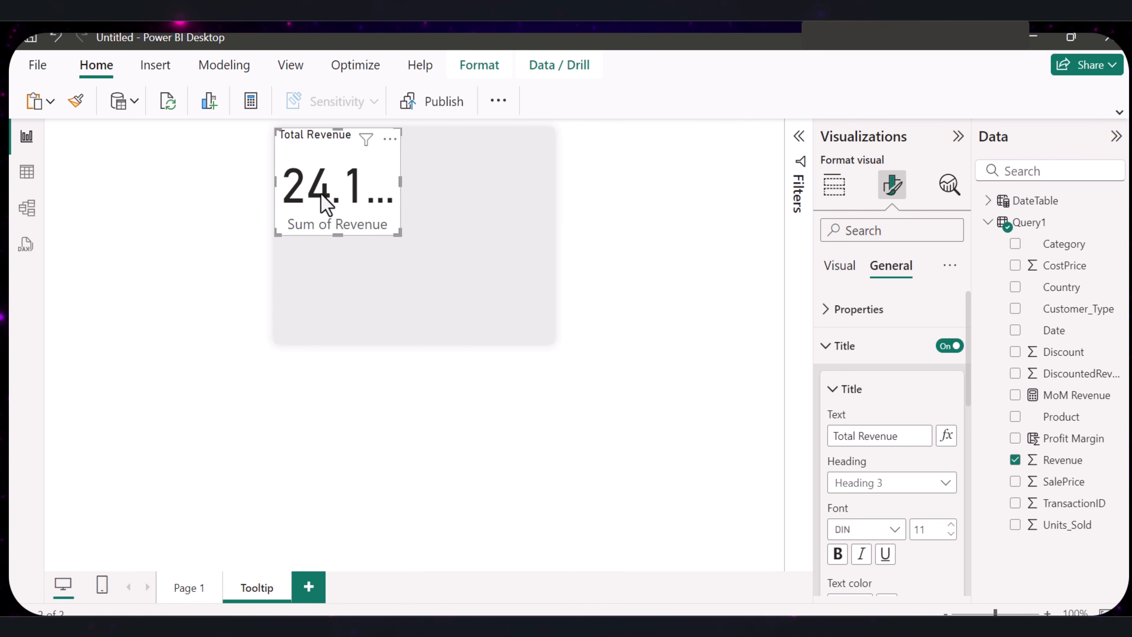
- Turn off the Total Revenue card's category label and narrow the card
click(832, 310)
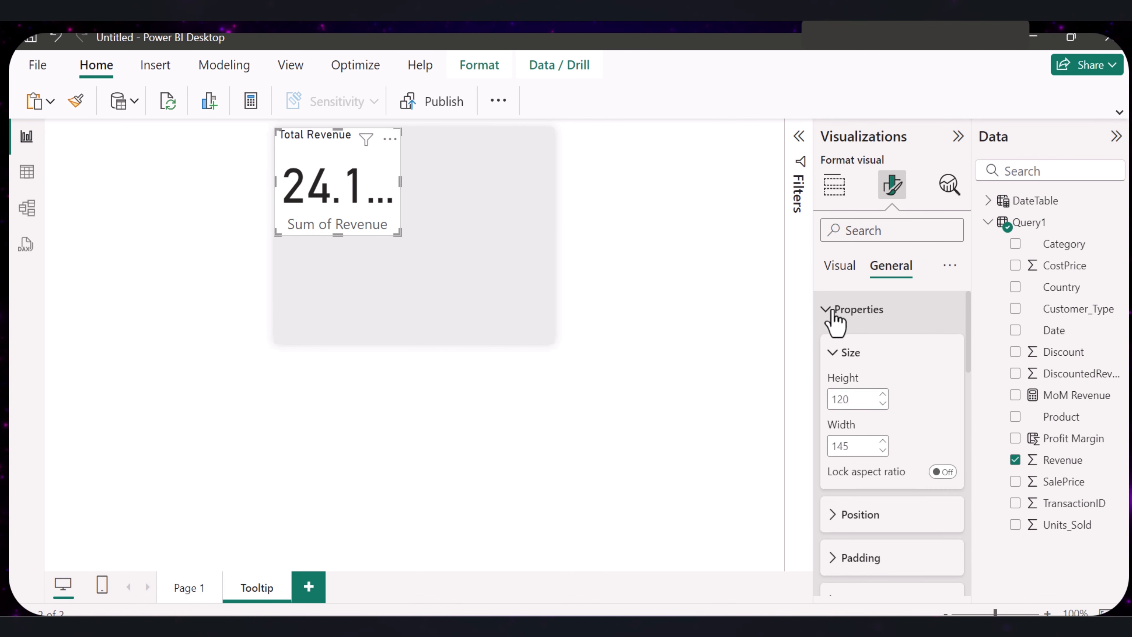
click(832, 311)
scroll(907, 434, down, 3)
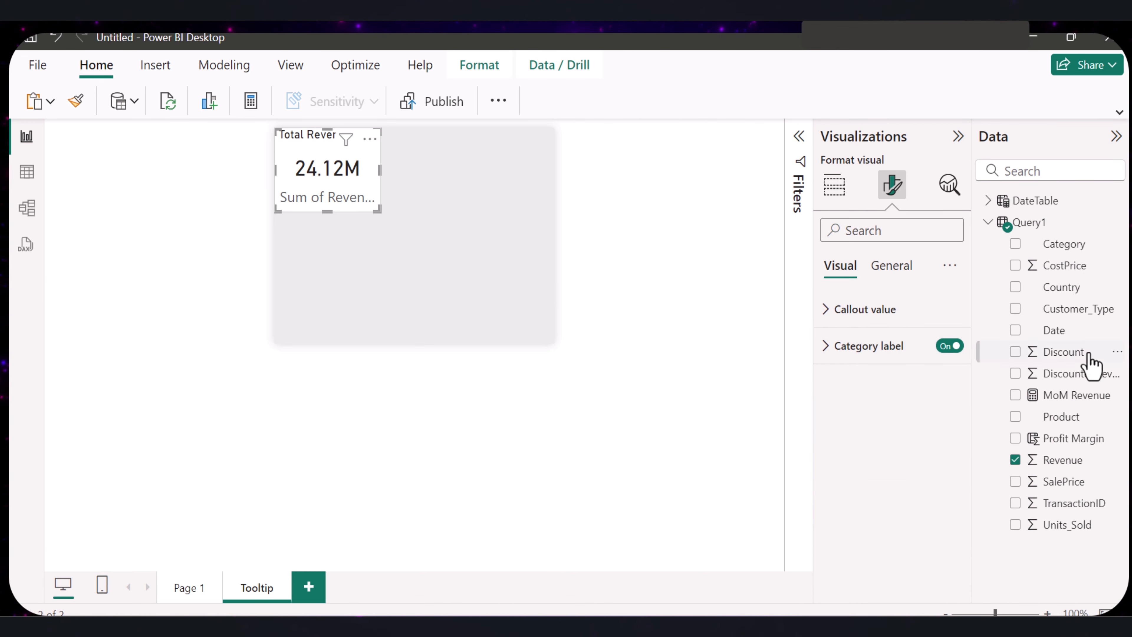
click(950, 346)
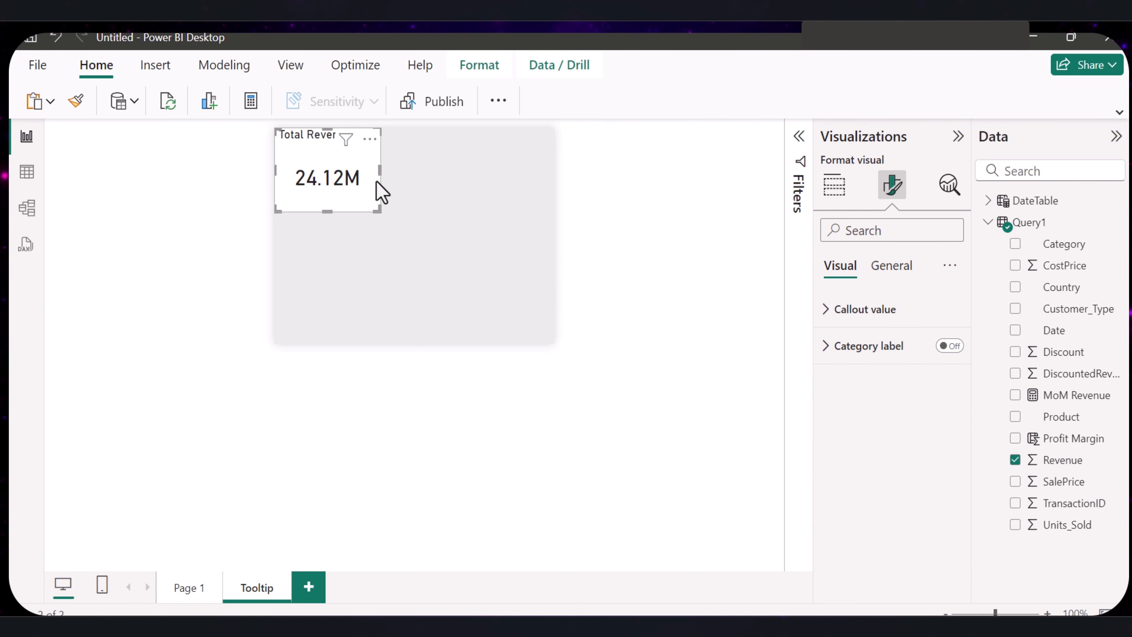
drag(380, 172, 361, 172)
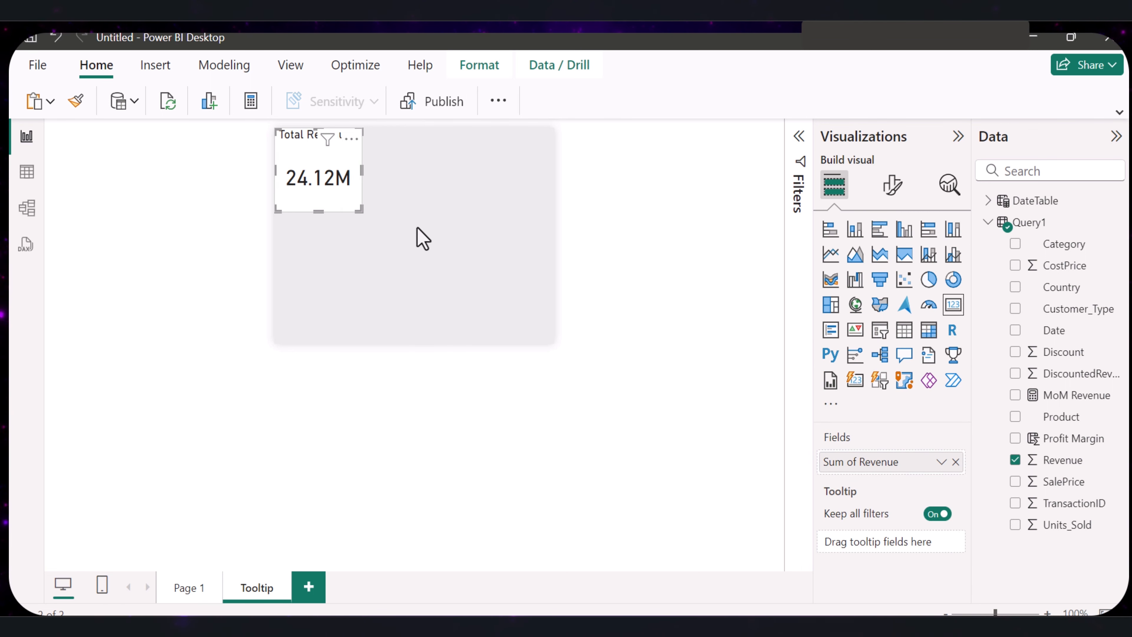
- Paste a copy of the Total Revenue card beside the original and replace its Revenue field with the discounted revenue field
click(422, 239)
key(ctrl+v)
drag(328, 164, 413, 197)
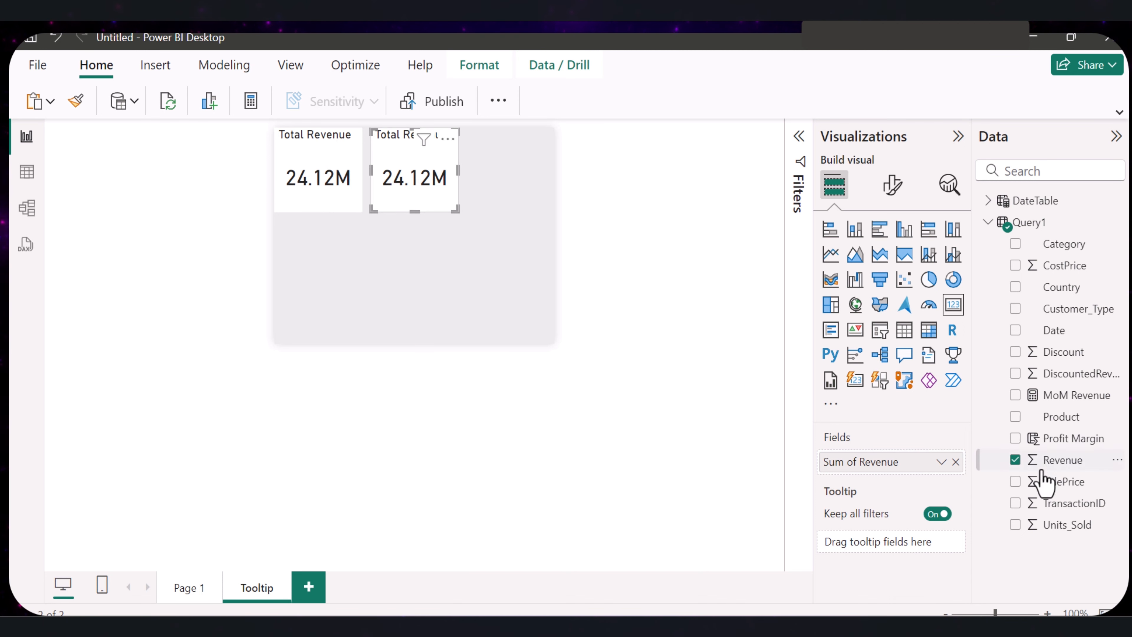
click(1016, 460)
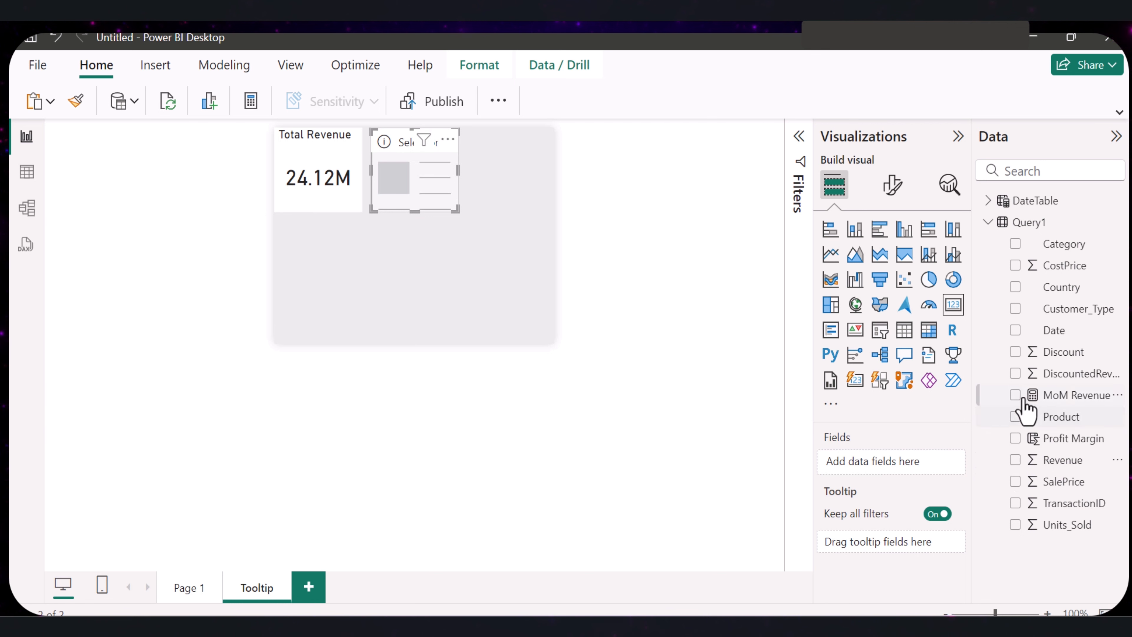
click(1015, 373)
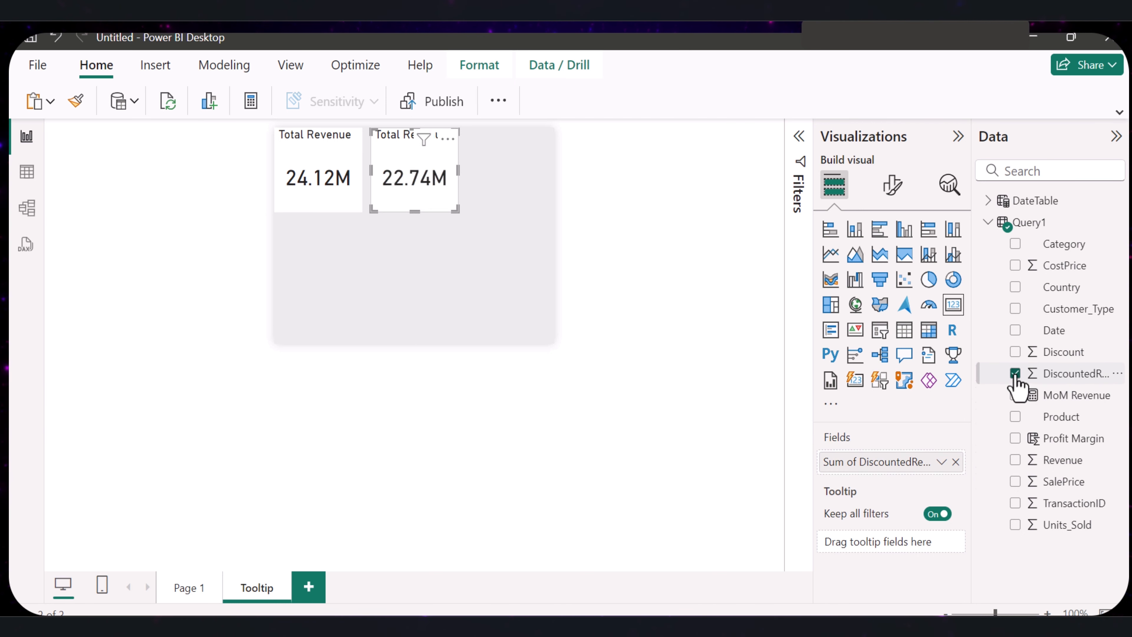
- Add a table below the two cards with the Country, Product and Profit Margin fields
click(421, 255)
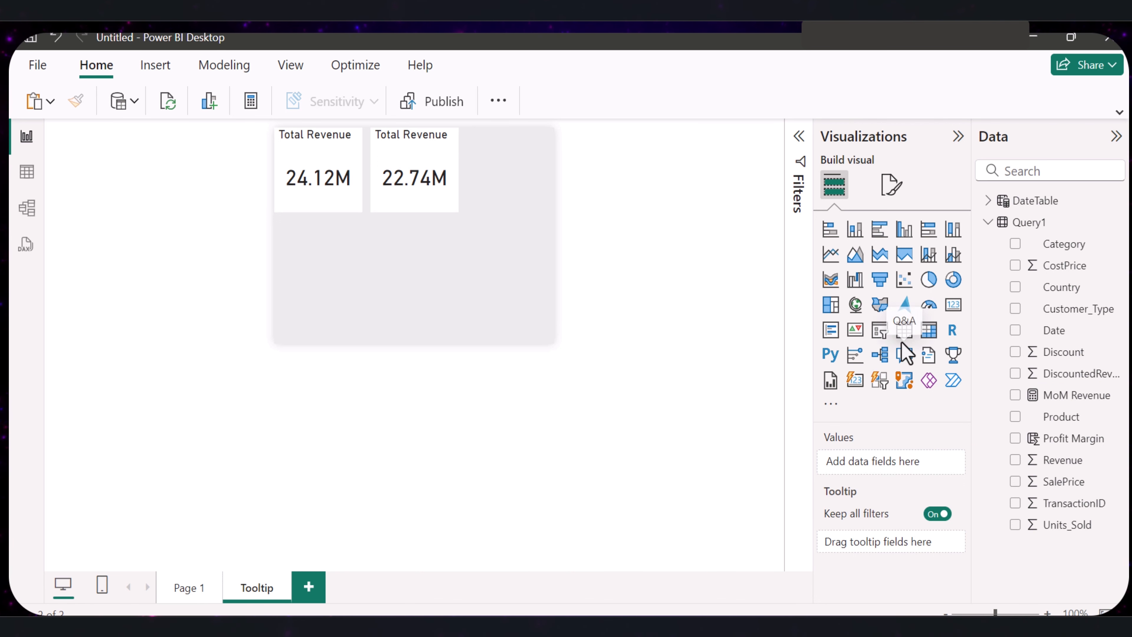
click(904, 334)
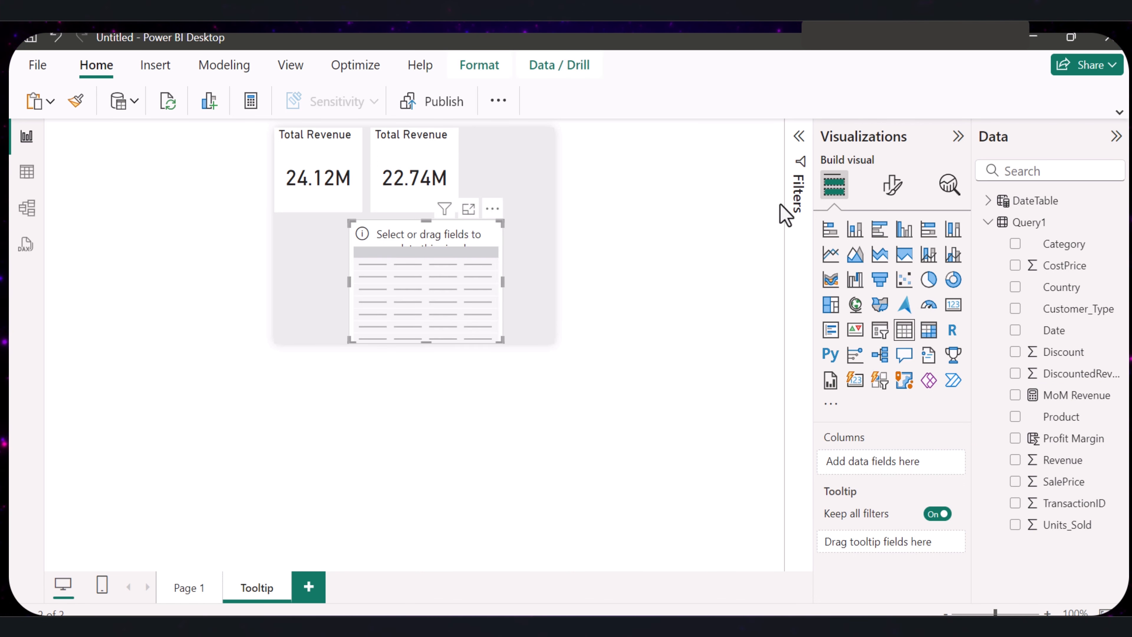
drag(1052, 293, 426, 285)
drag(1061, 416, 445, 303)
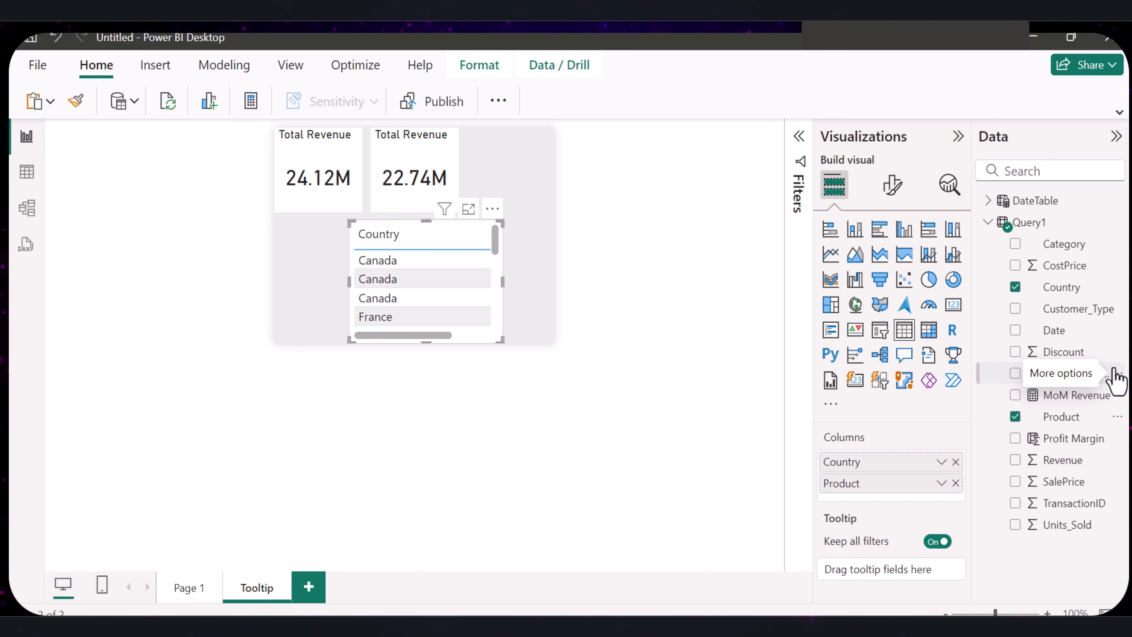
drag(1069, 438, 505, 323)
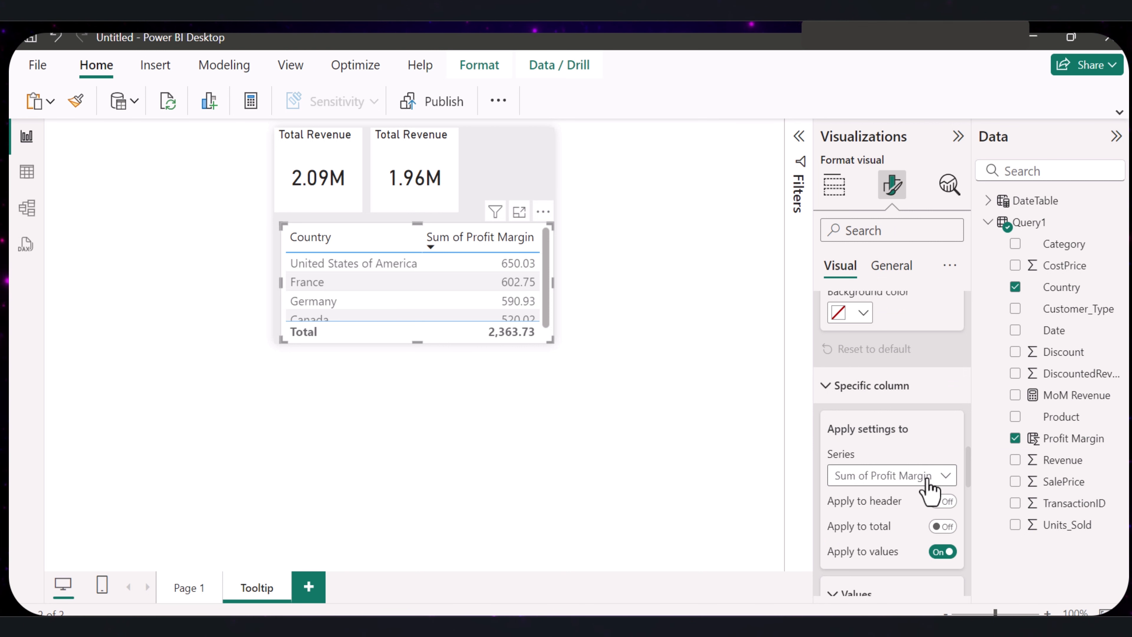
- Turn on data bars and icons for the table's Sum of Profit Margin column
click(926, 478)
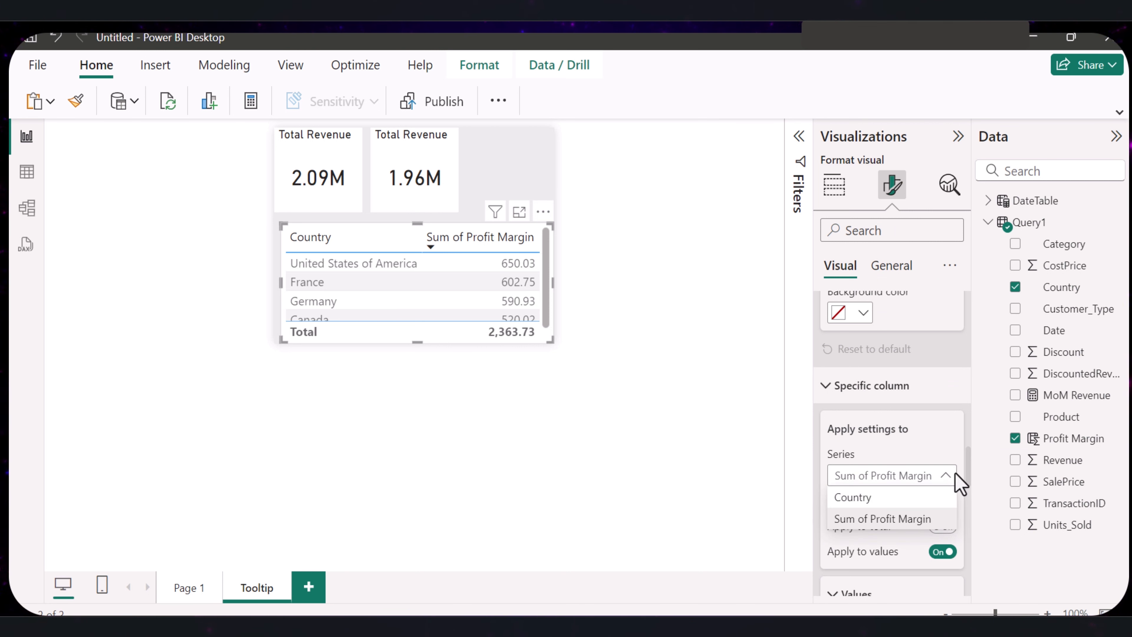
click(948, 479)
click(944, 477)
click(924, 518)
scroll(935, 559, down, 10)
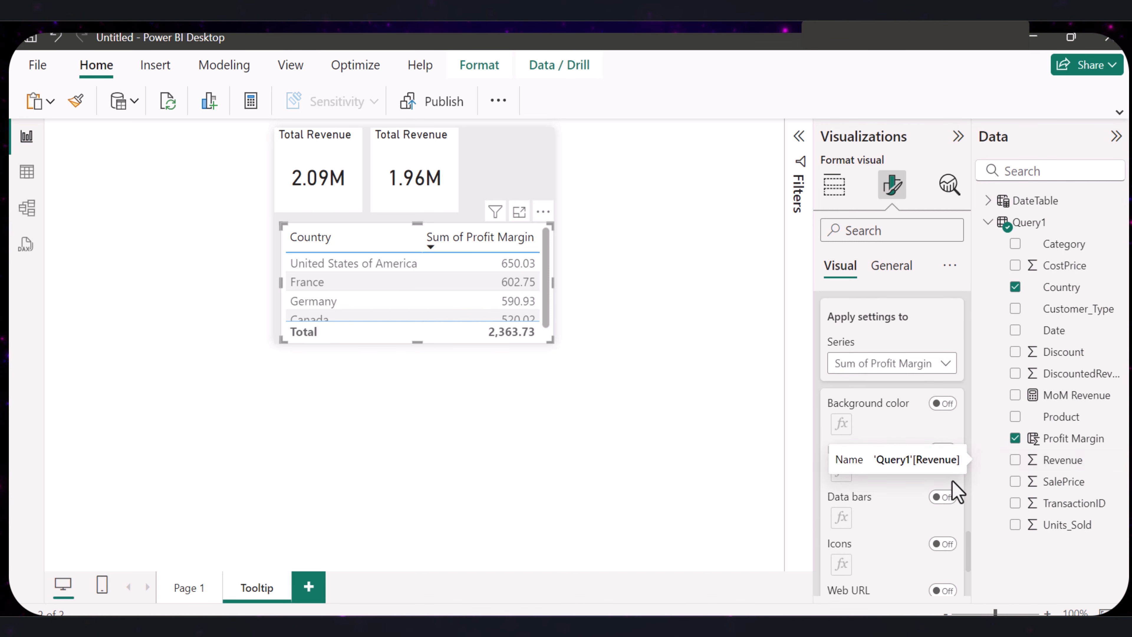
click(942, 497)
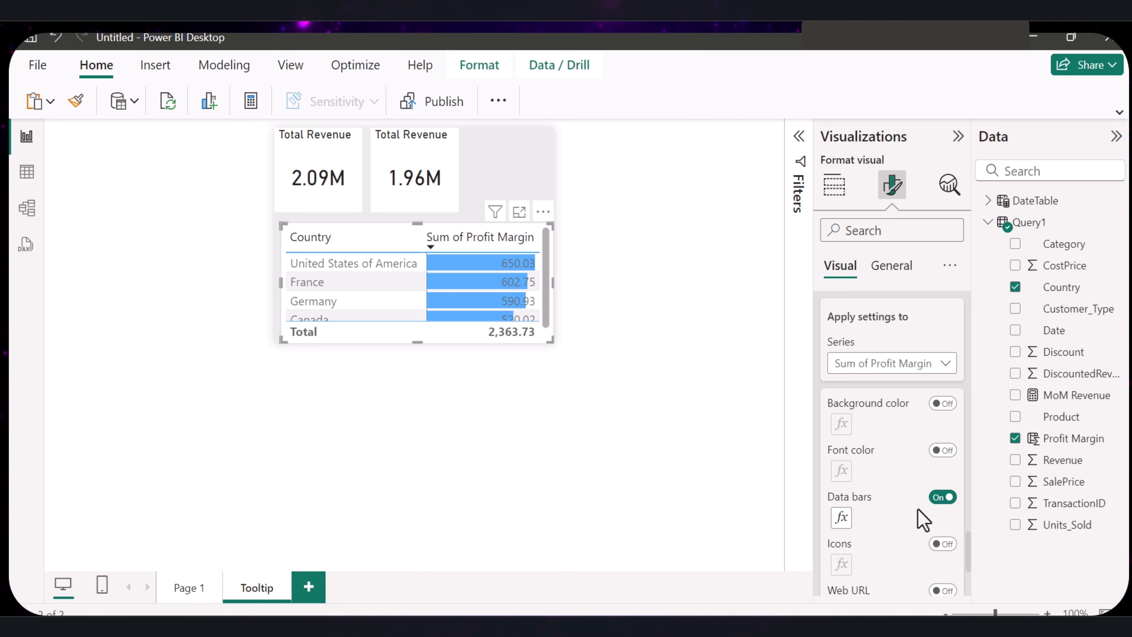
click(942, 451)
click(942, 452)
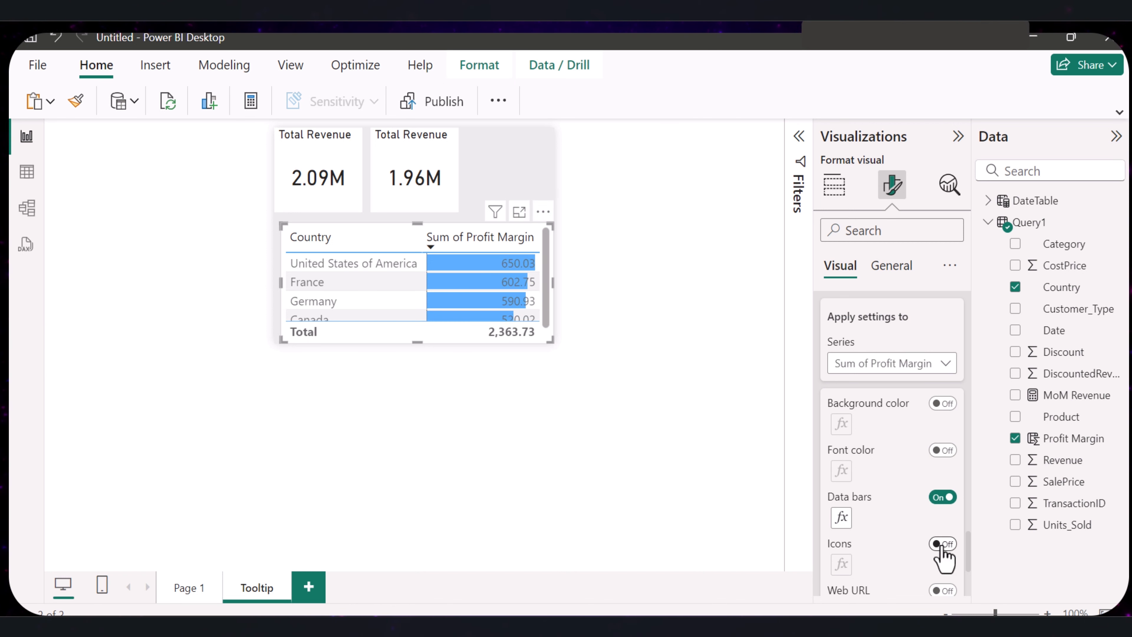
click(943, 557)
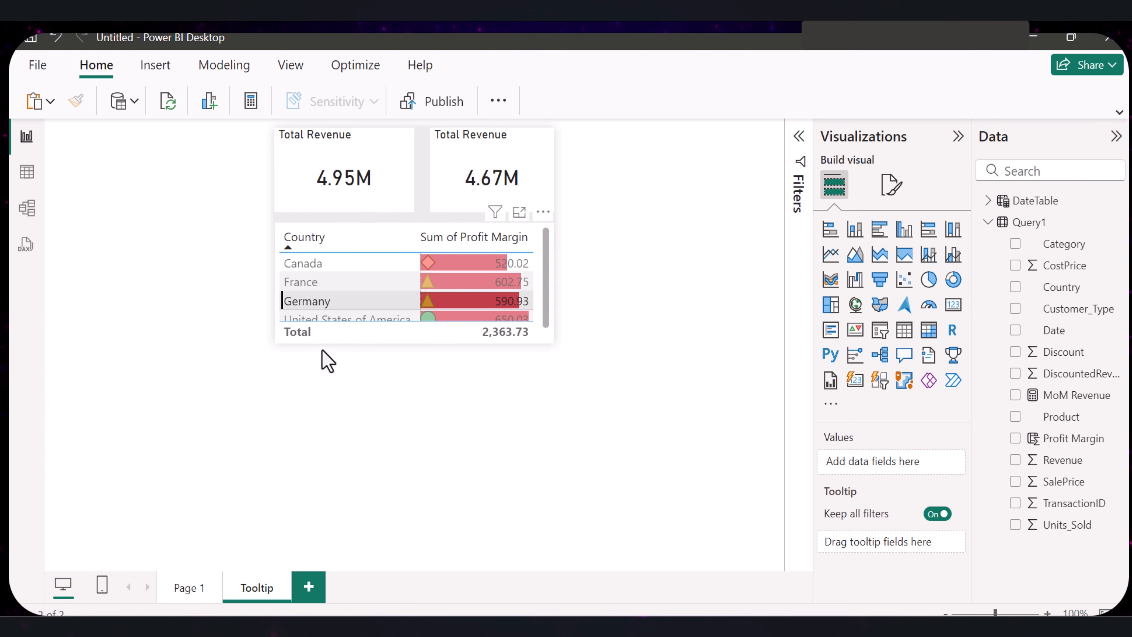
- Rename Page 1 as "Dashbaord"
click(178, 586)
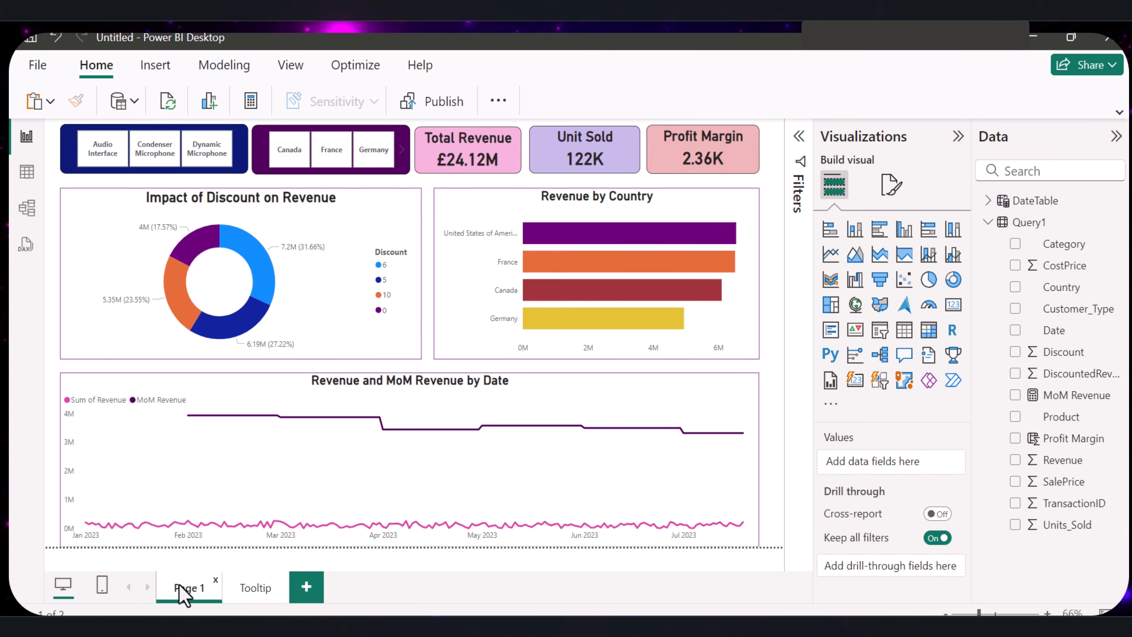
double_click(181, 586)
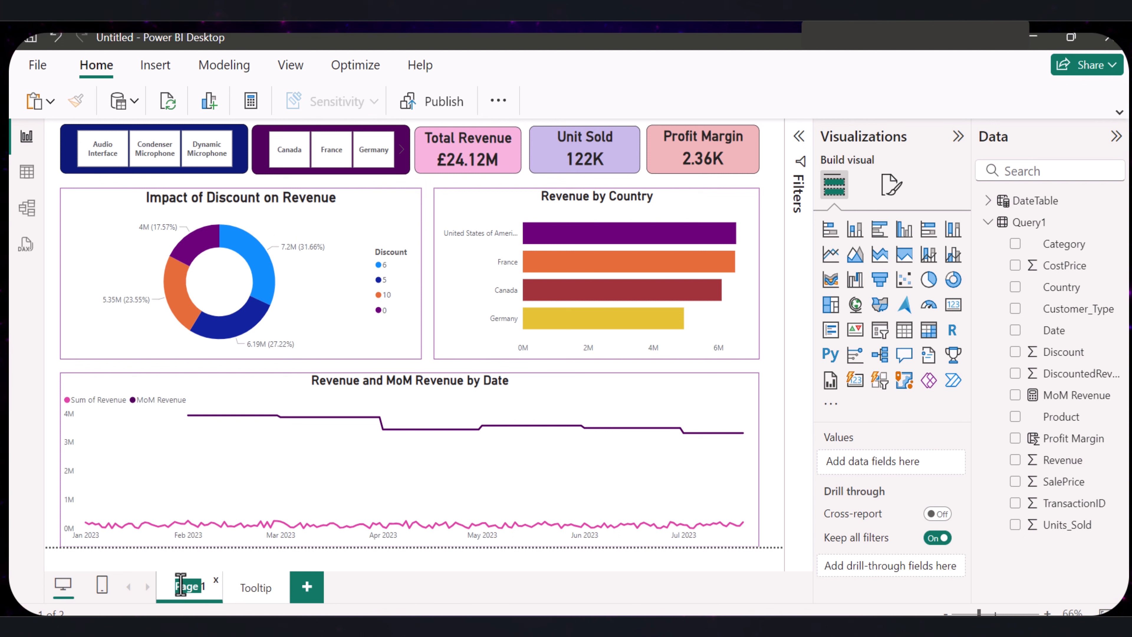
text(Dashboard)
key(Return)
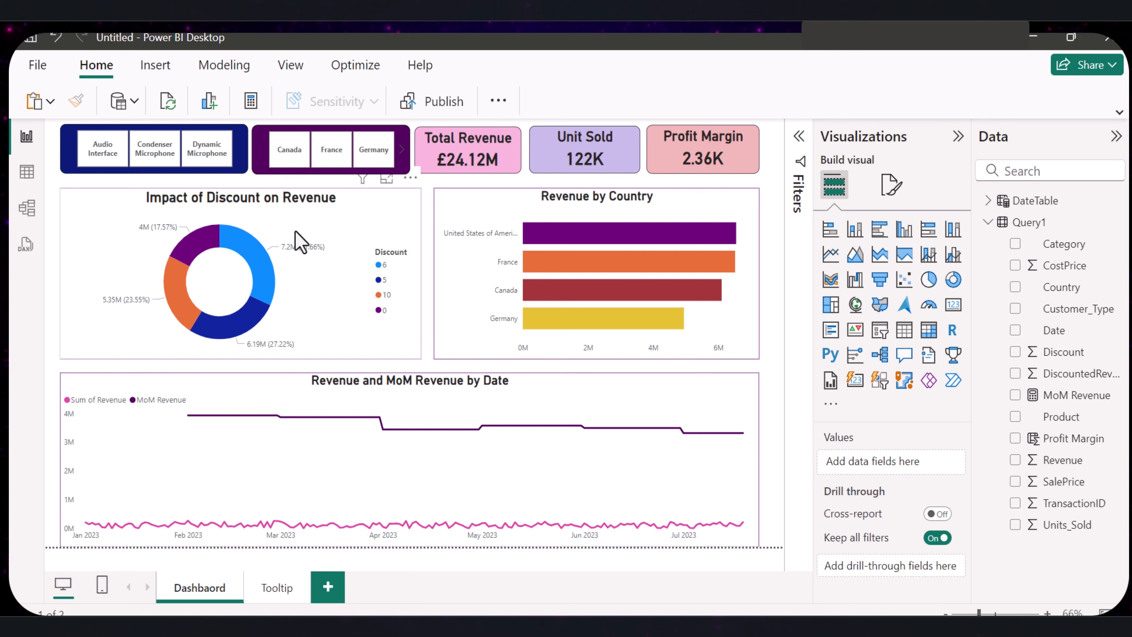
- Set the Revenue by Country chart's tooltip type to Report page and its page to Tooltip
click(499, 243)
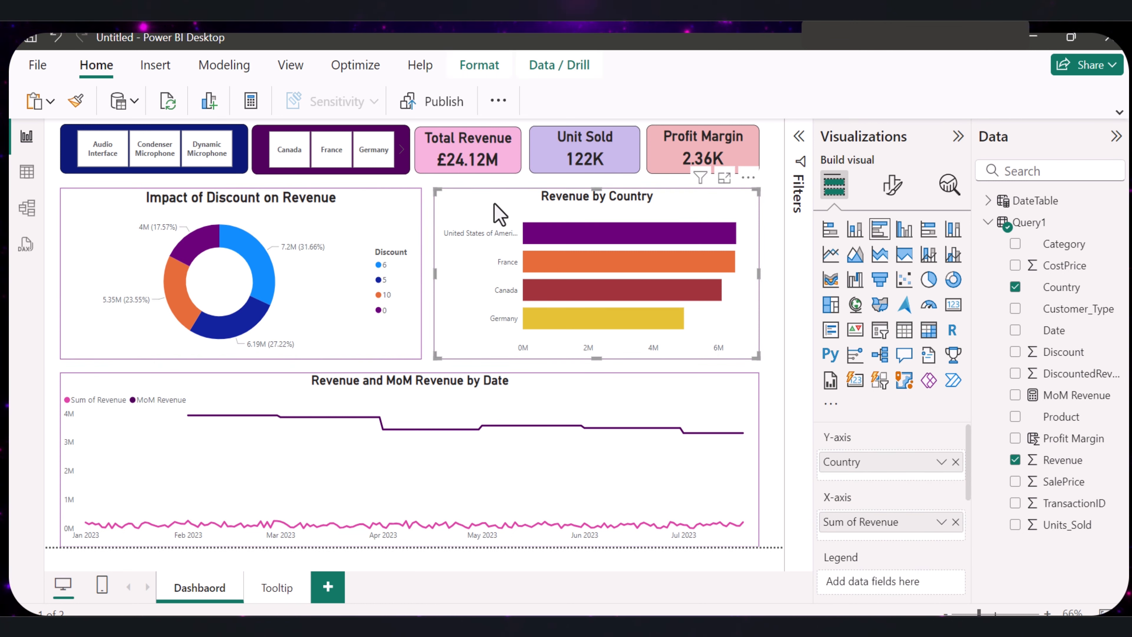
click(891, 185)
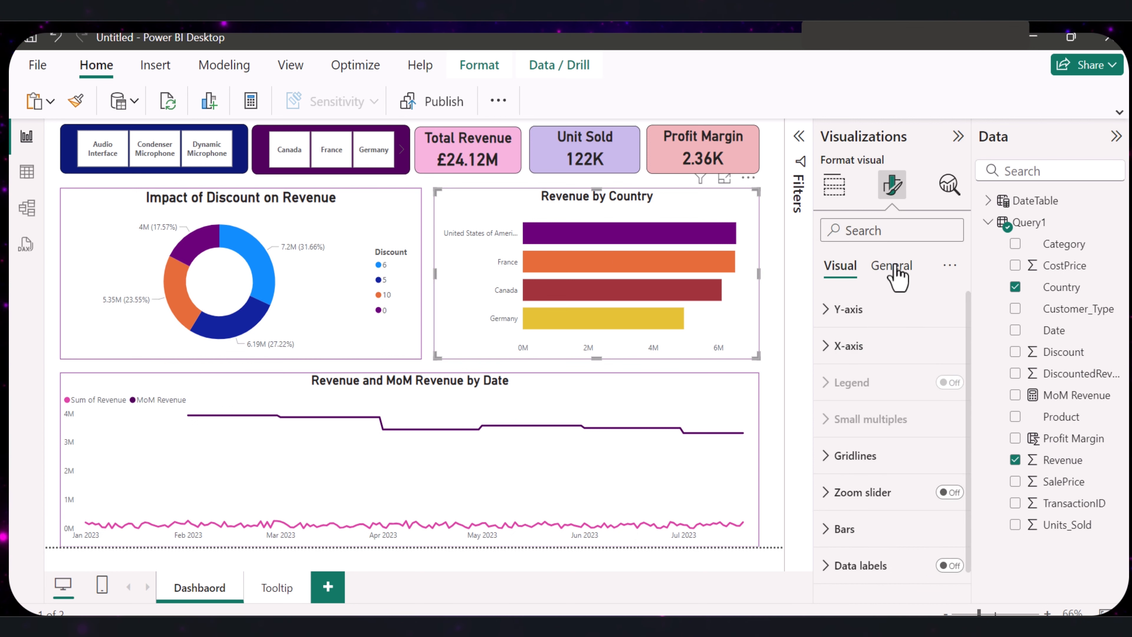
click(897, 267)
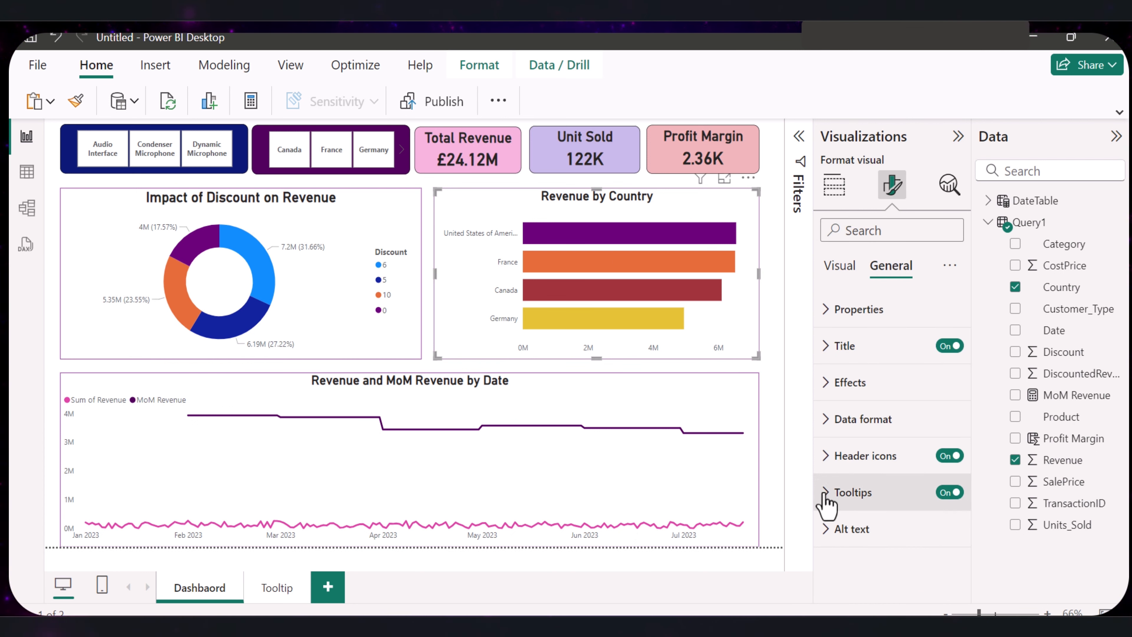
click(825, 495)
click(896, 403)
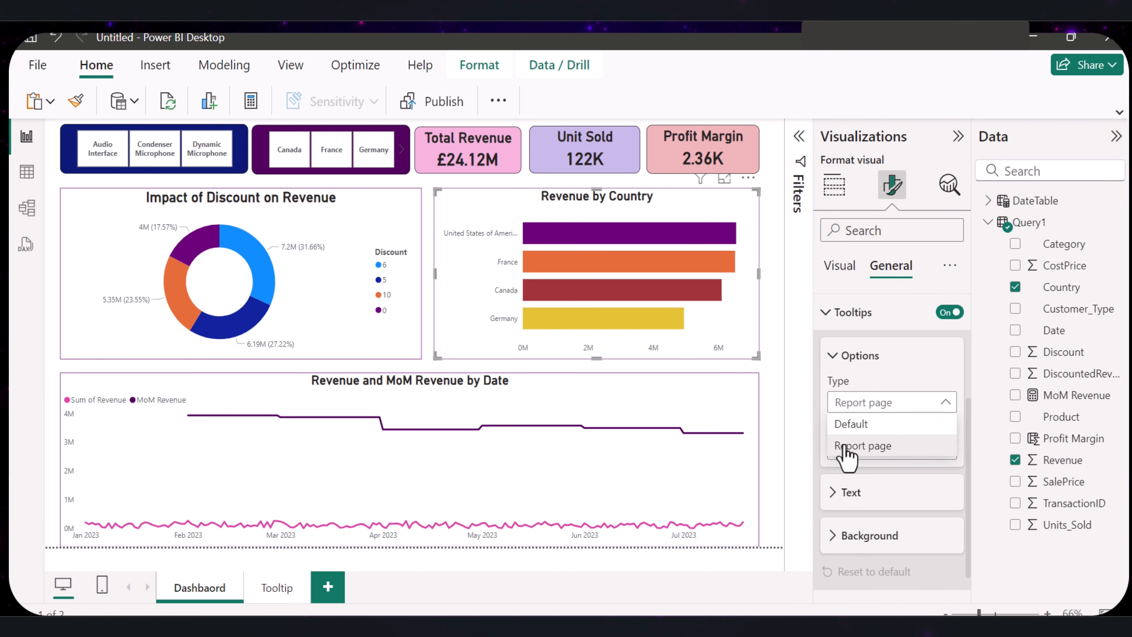
click(871, 446)
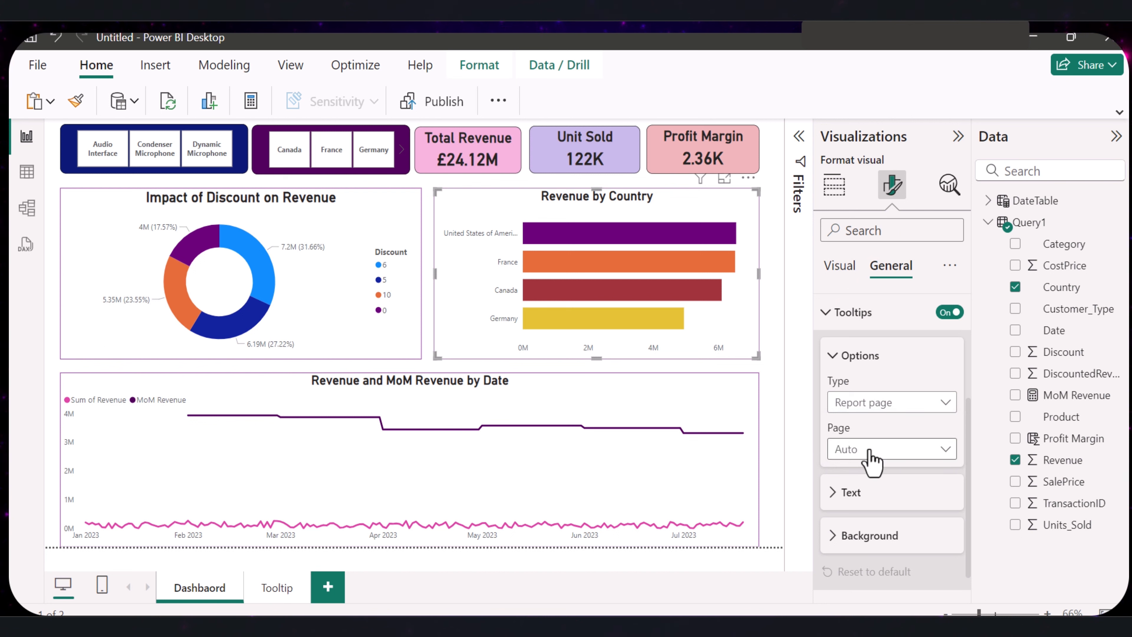
click(900, 450)
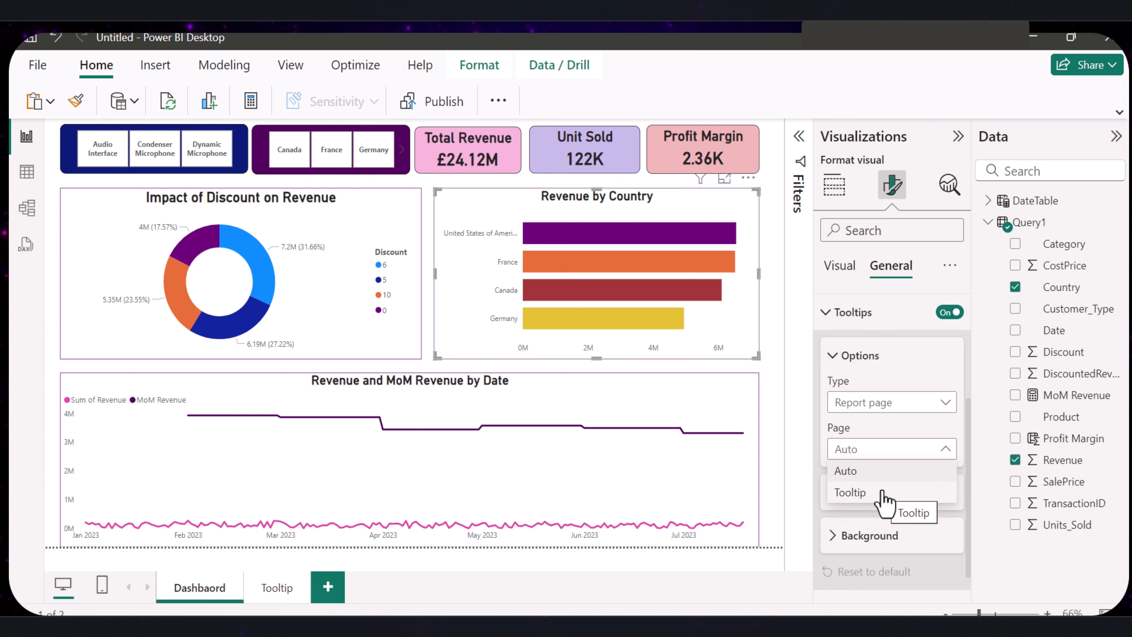
click(883, 492)
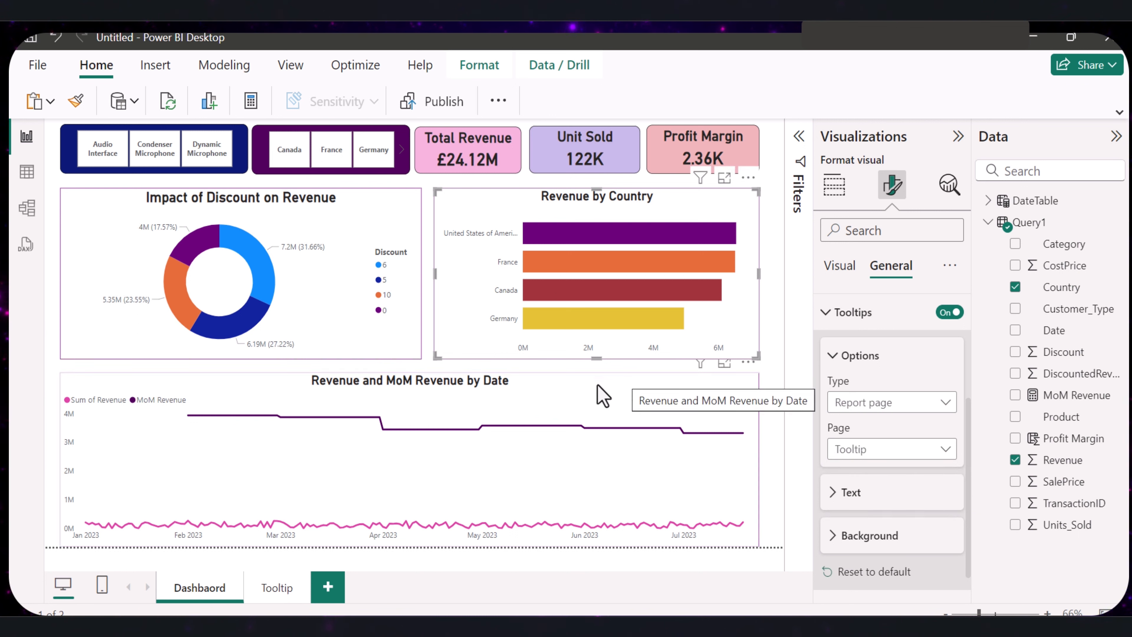
- Choose Tooltip as the tooltip page for the Impact of Discount on Revenue chart, and preview the tooltips on both charts
click(314, 233)
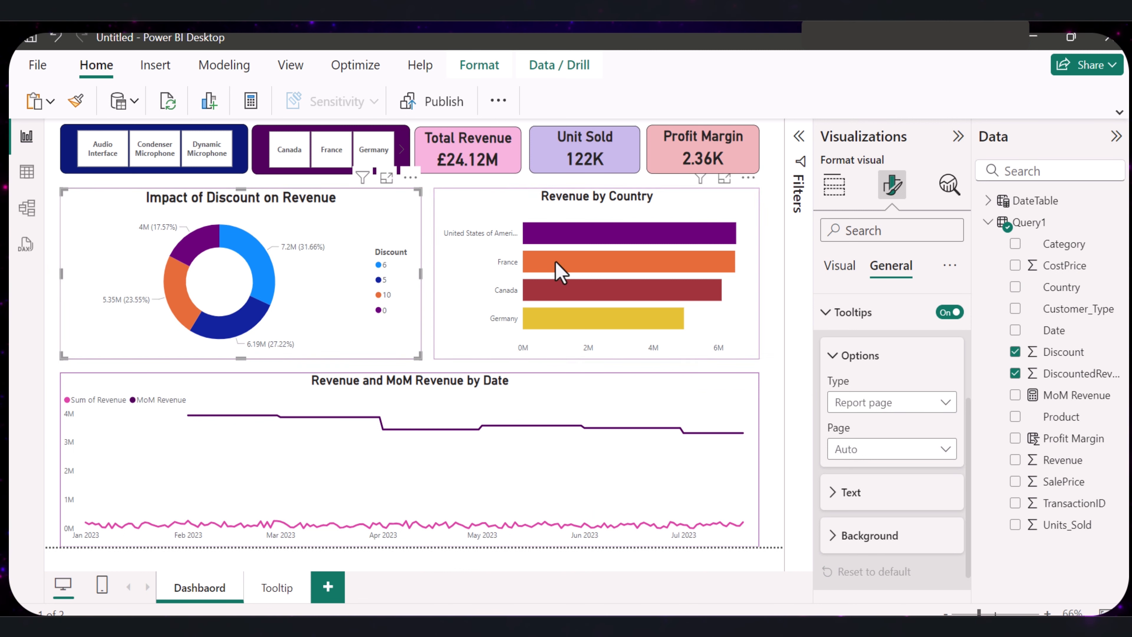
click(912, 452)
click(880, 495)
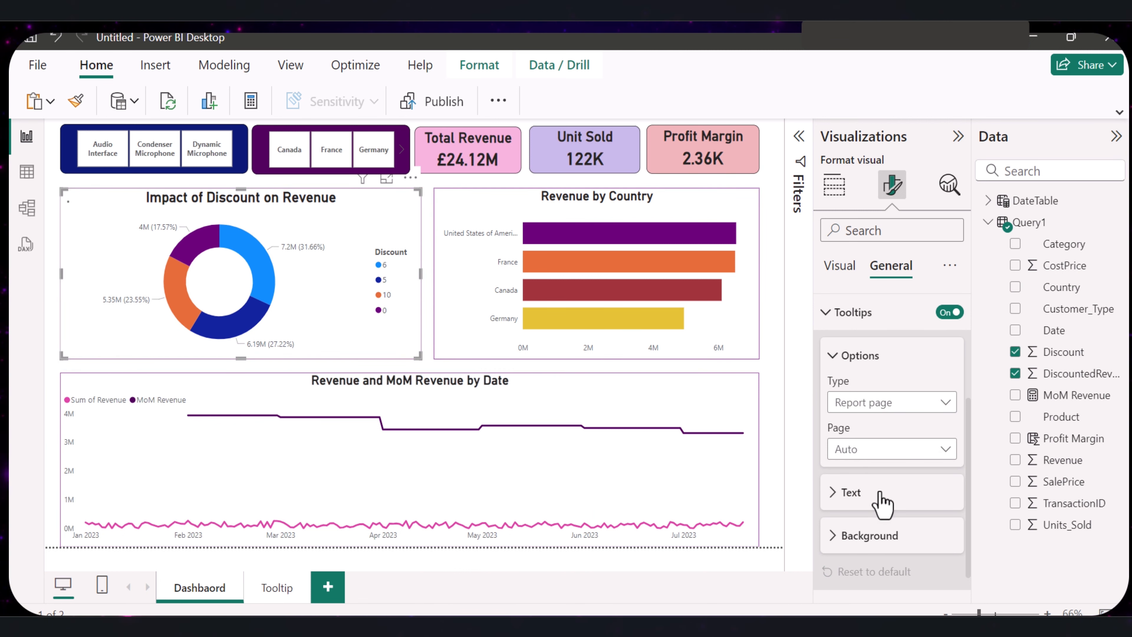
click(735, 338)
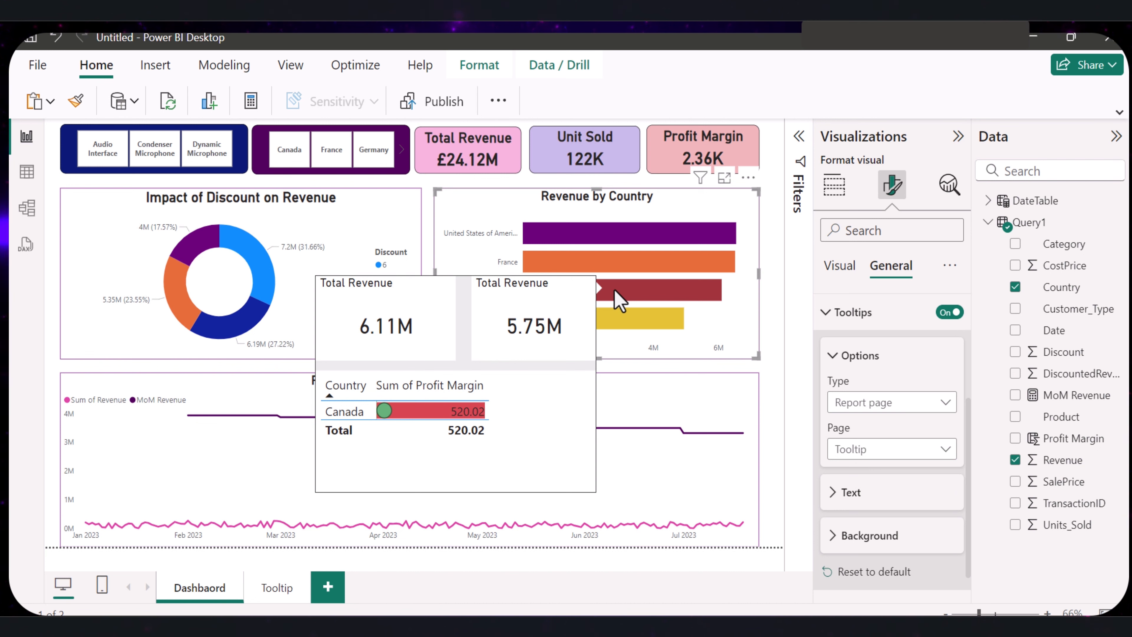
mouse_move(248, 317)
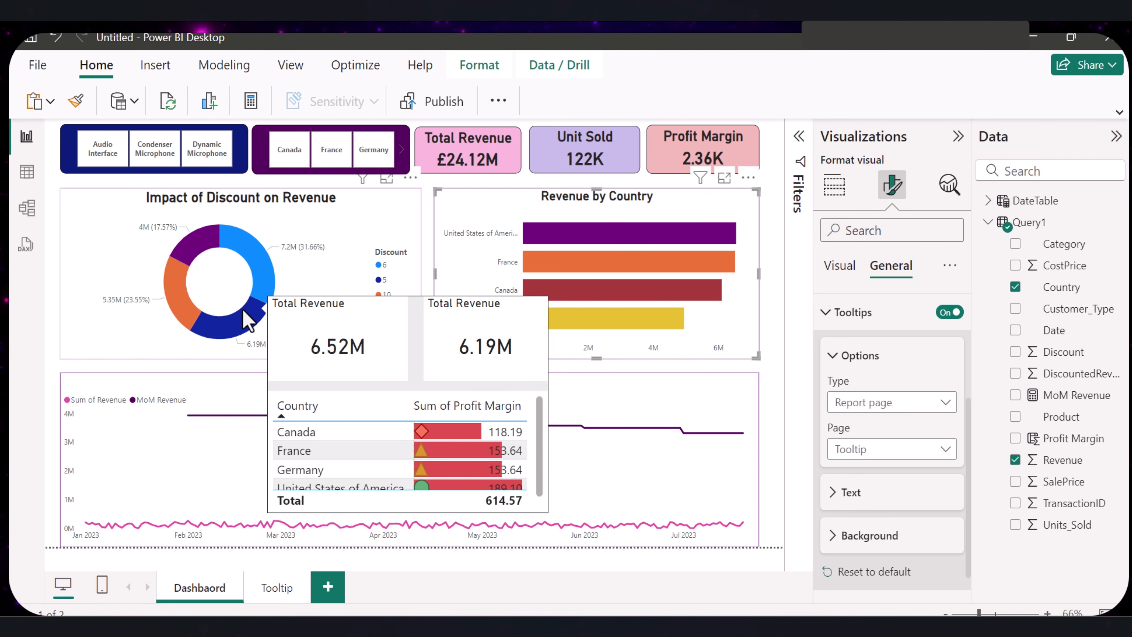
- On the Tooltip page, turn on the first Total Revenue card's background and color it light periwinkle (#a0a7d8, Theme color 2, 60% lighter)
click(277, 588)
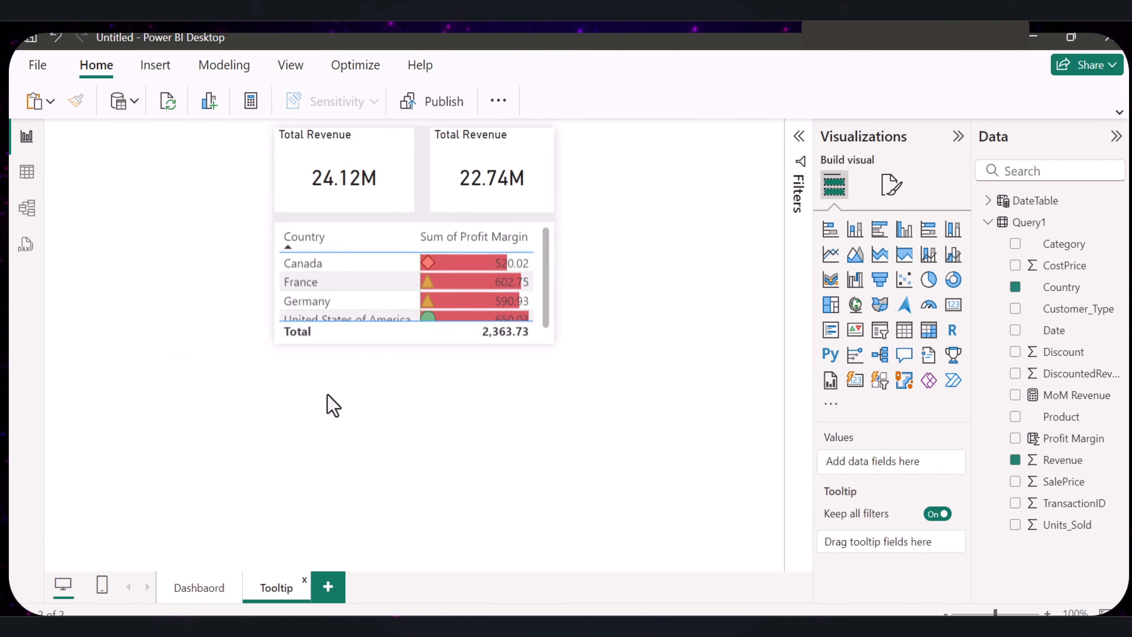
click(374, 197)
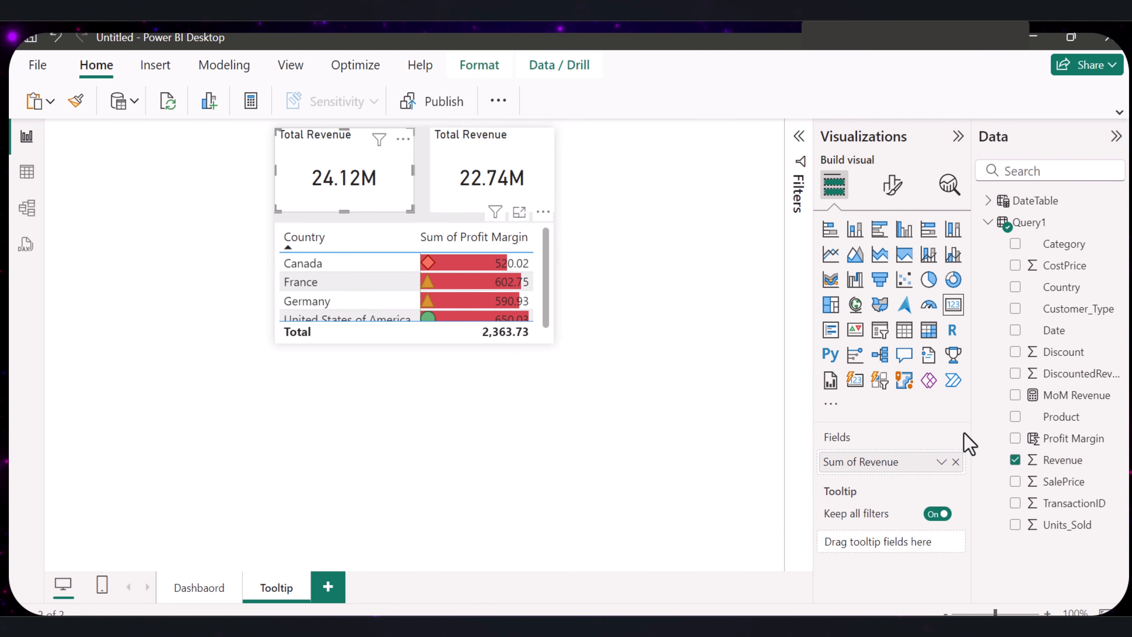
click(891, 185)
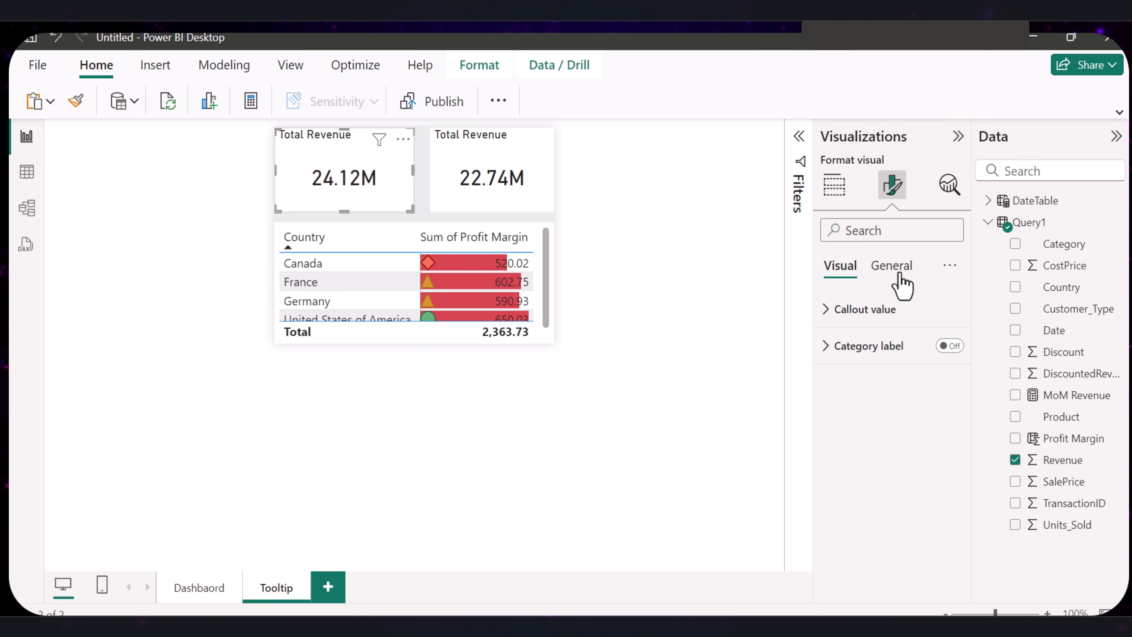
click(895, 270)
click(826, 384)
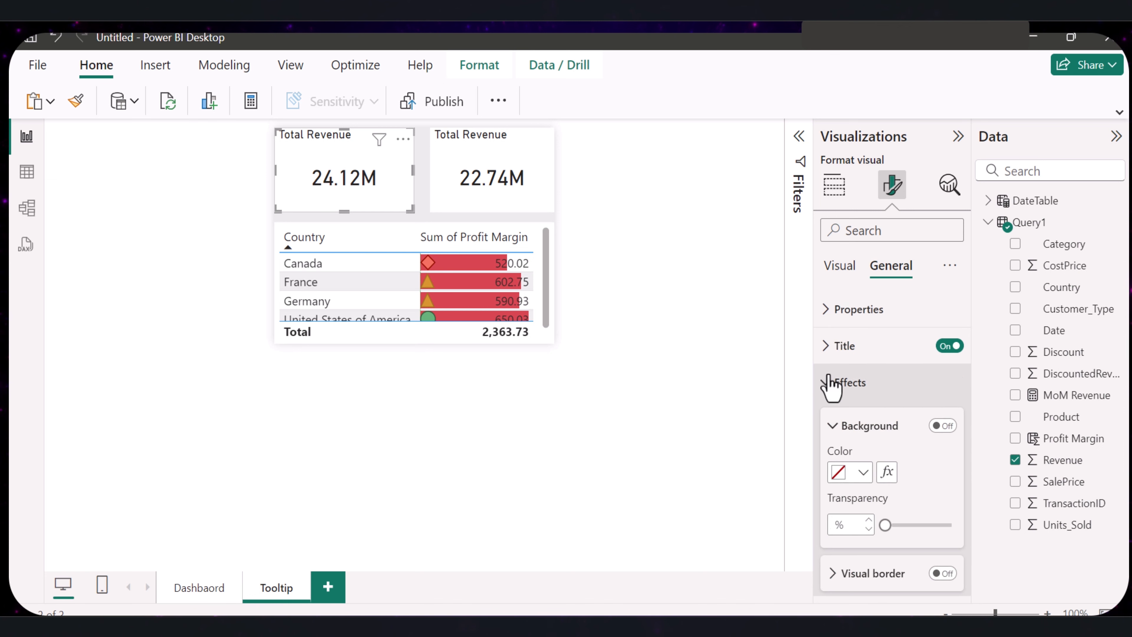
click(863, 472)
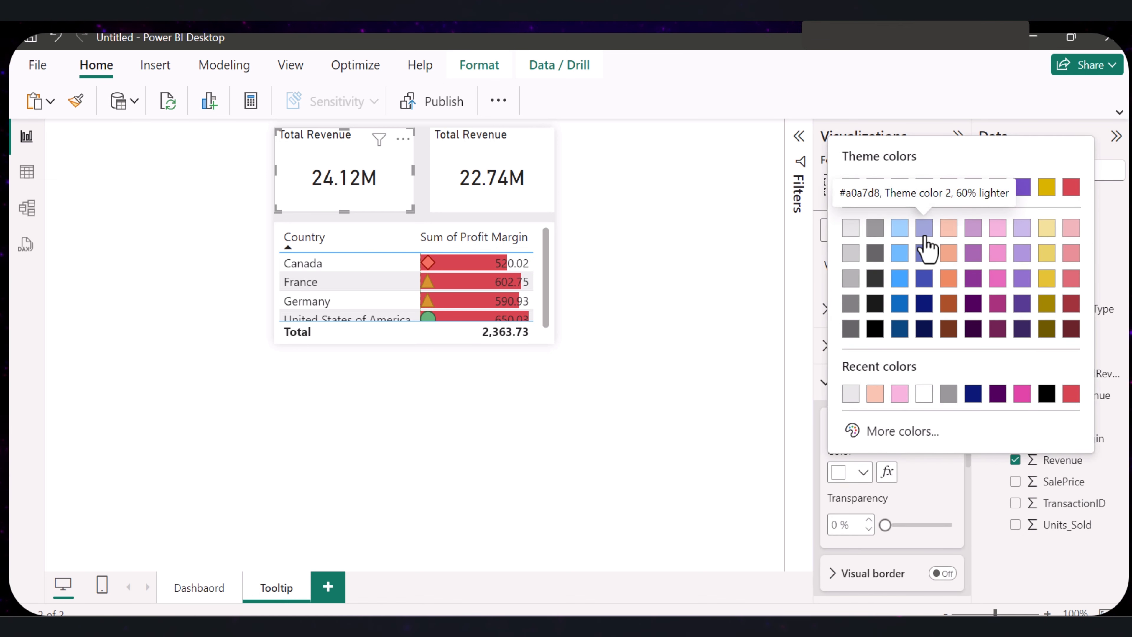
click(925, 228)
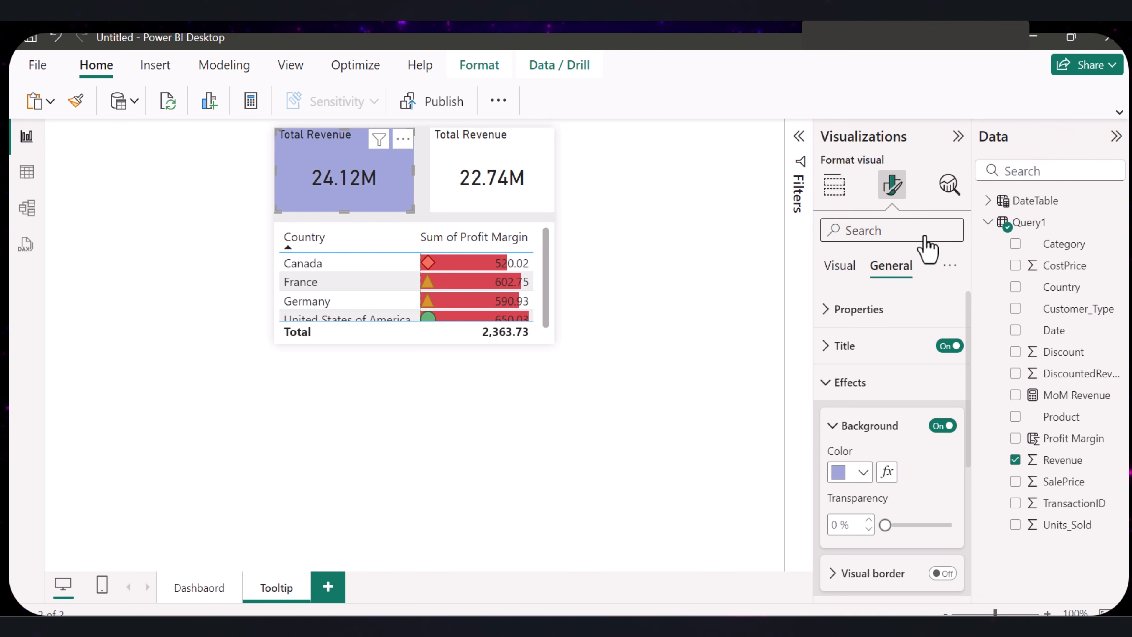
- Set the background color of the second Total Revenue card, based on DiscountedRevenue, to purple
click(522, 196)
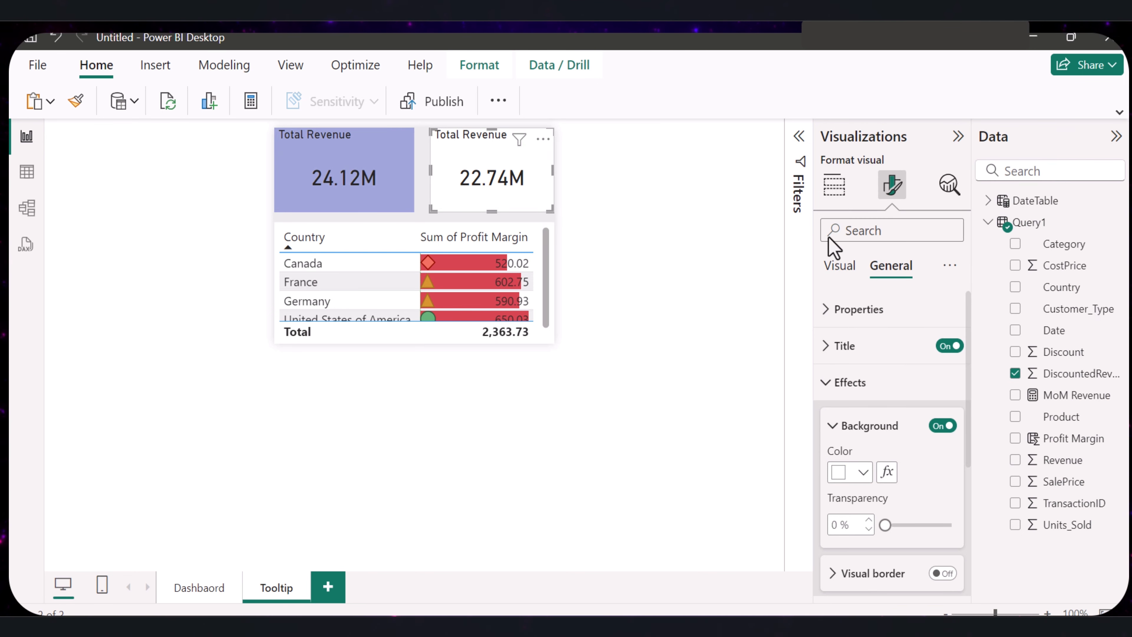
click(862, 472)
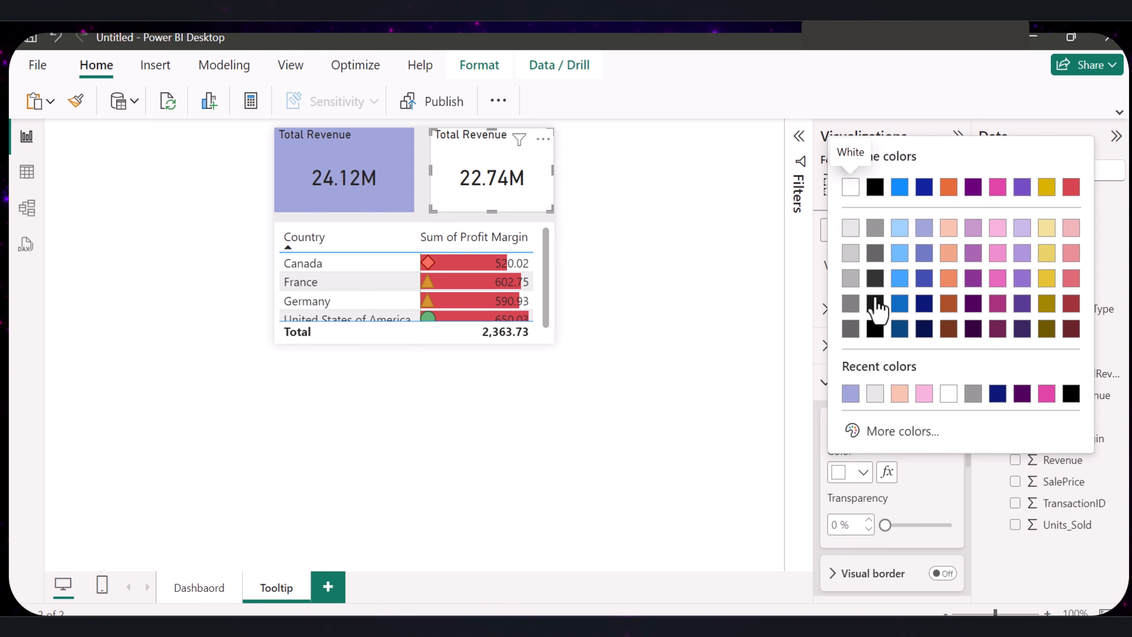
click(972, 279)
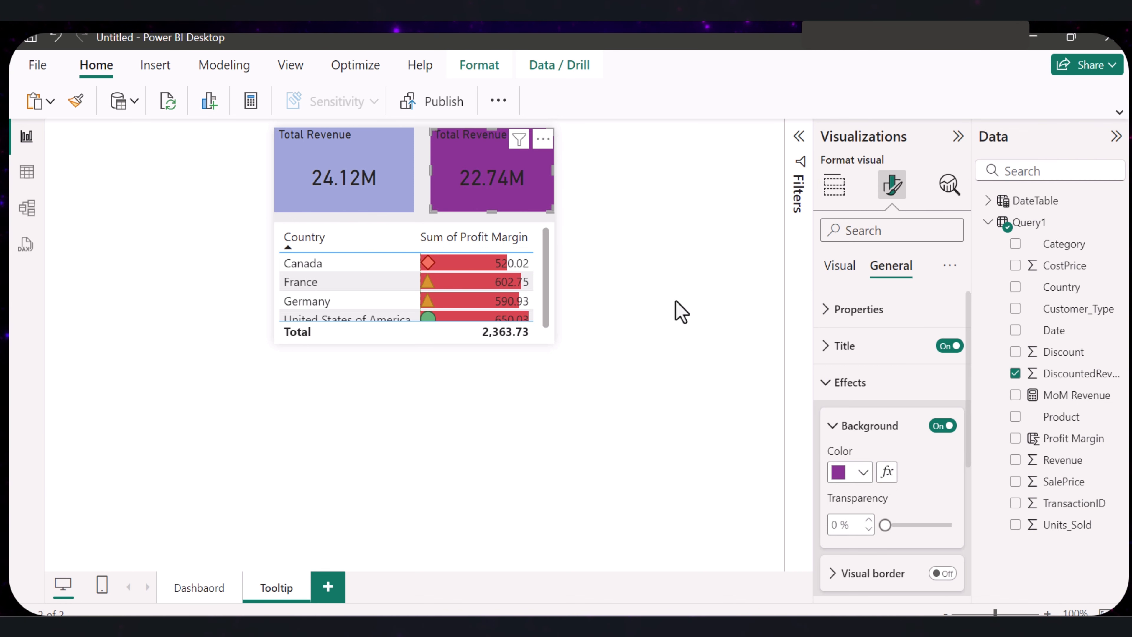
- Try yellow, red and dark gray backgrounds on the country profit margin table, and settle on light orange
click(382, 304)
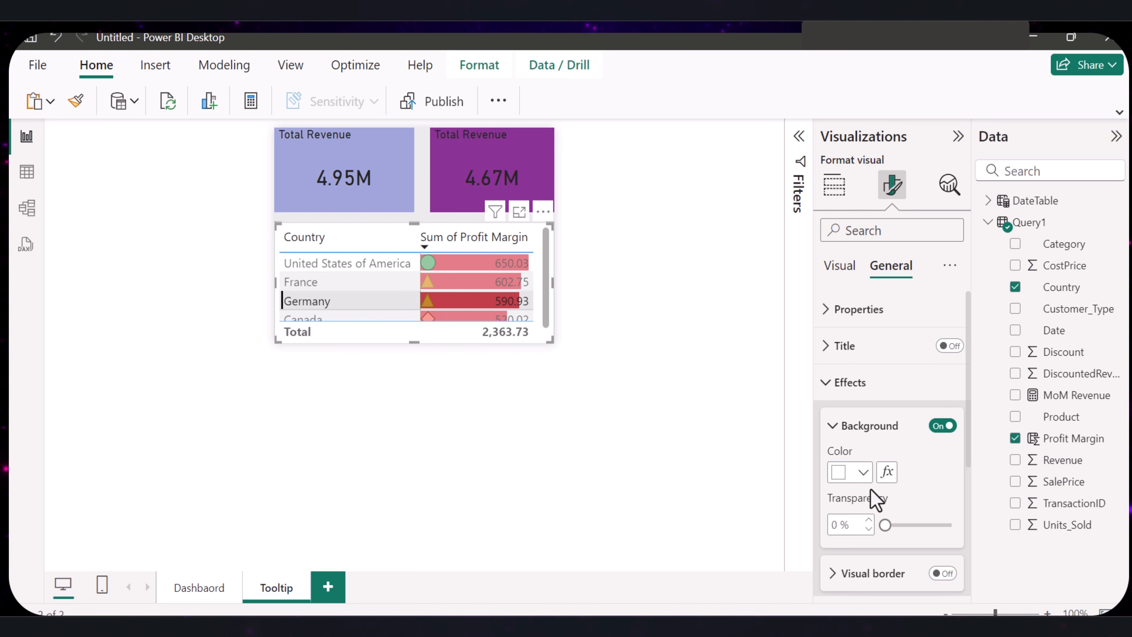
click(862, 472)
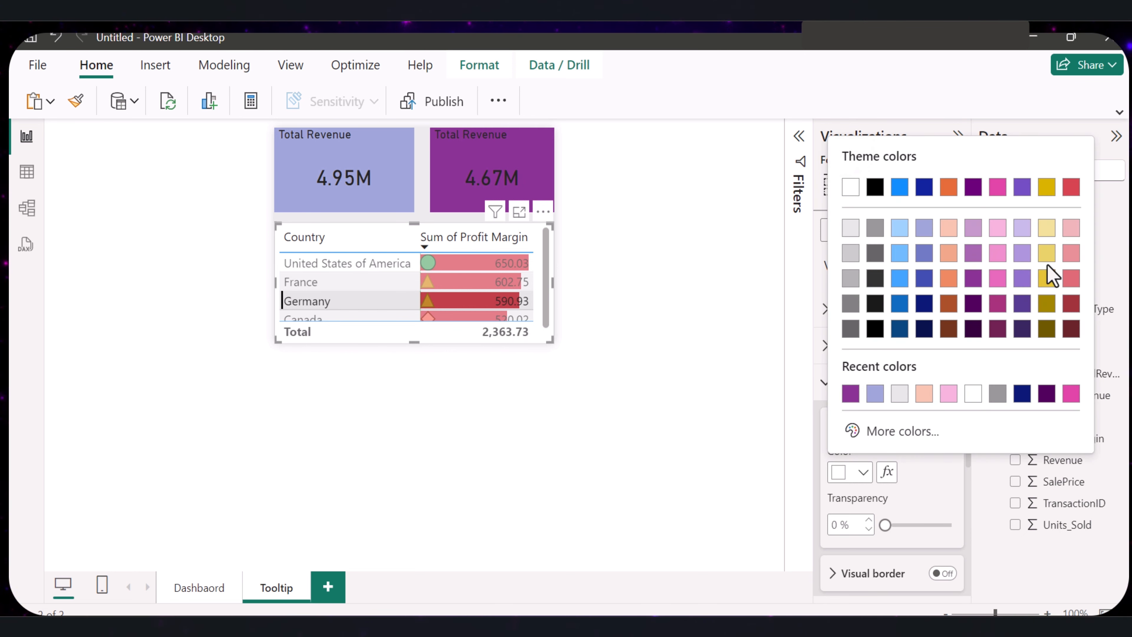
click(1046, 279)
click(862, 473)
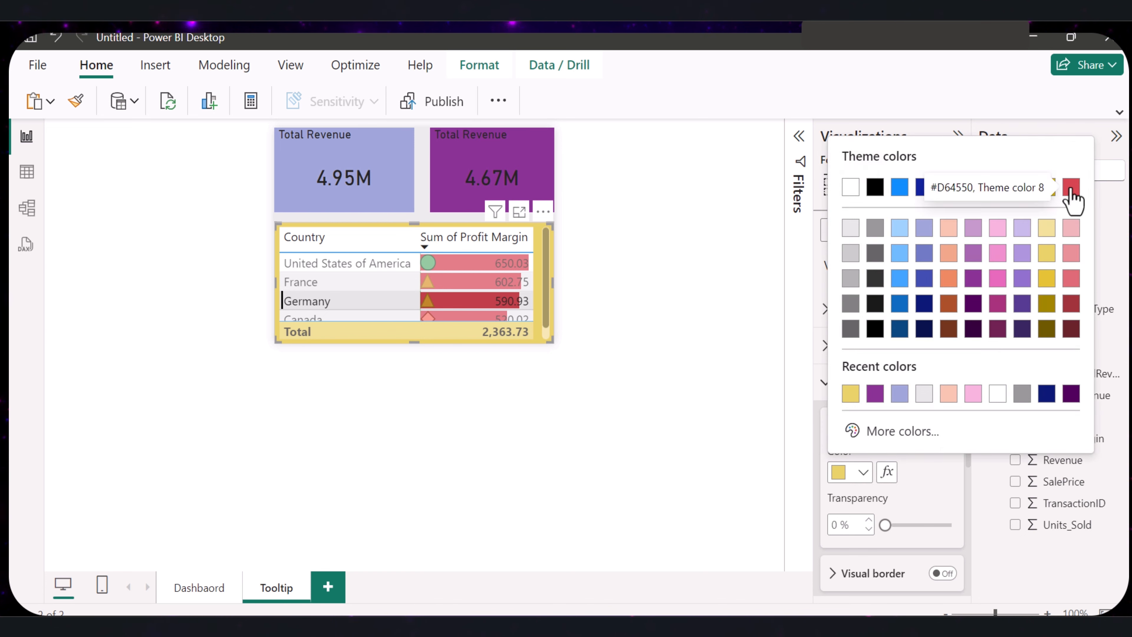
click(1071, 188)
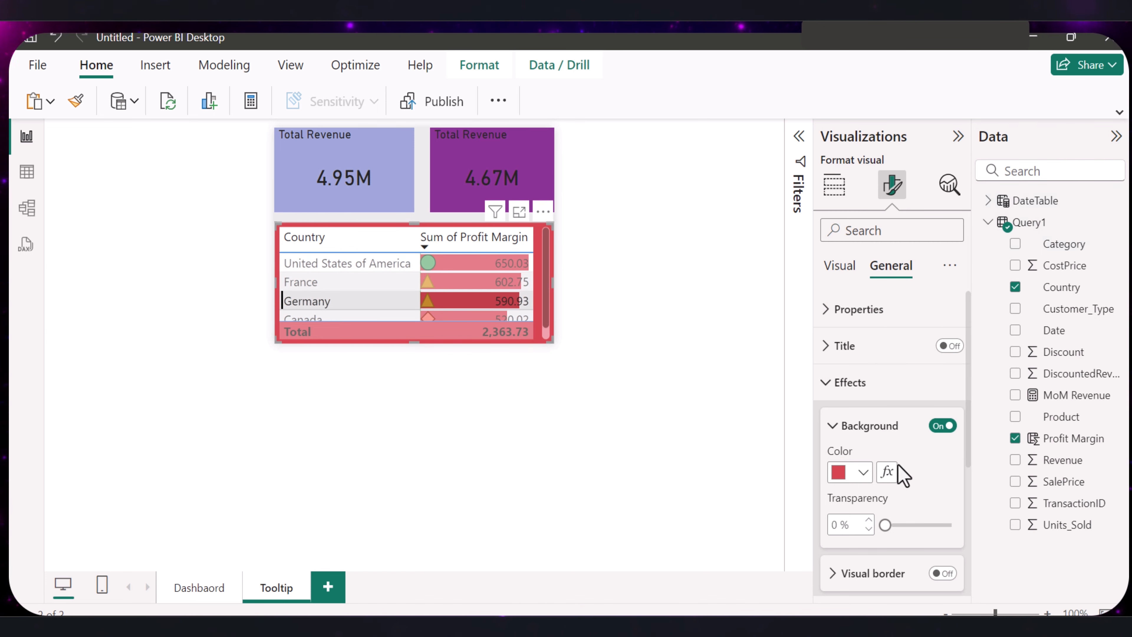
click(863, 473)
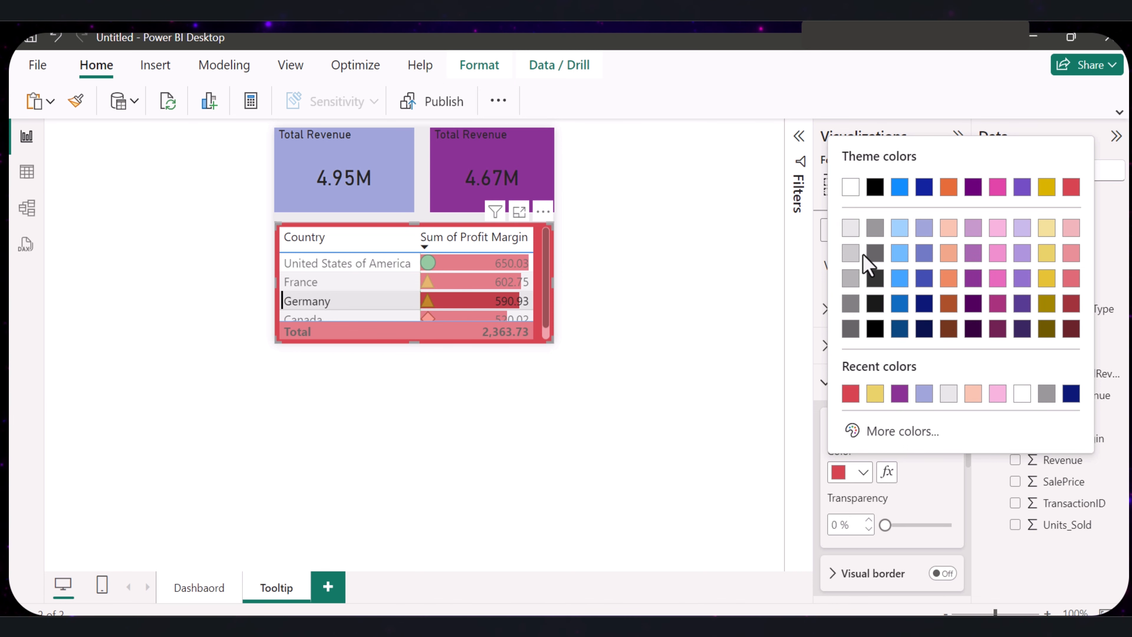
click(874, 277)
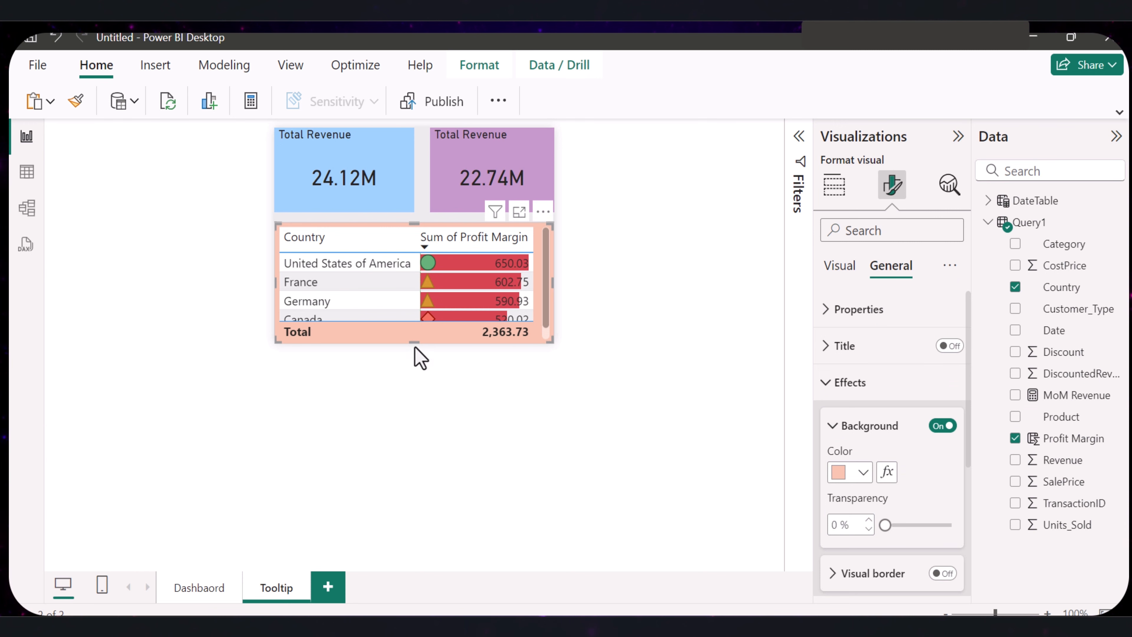
- On the Dashbaord page, preview the recolored report tooltip on the Revenue by Country bars and the Impact of Discount on Revenue slices
click(210, 589)
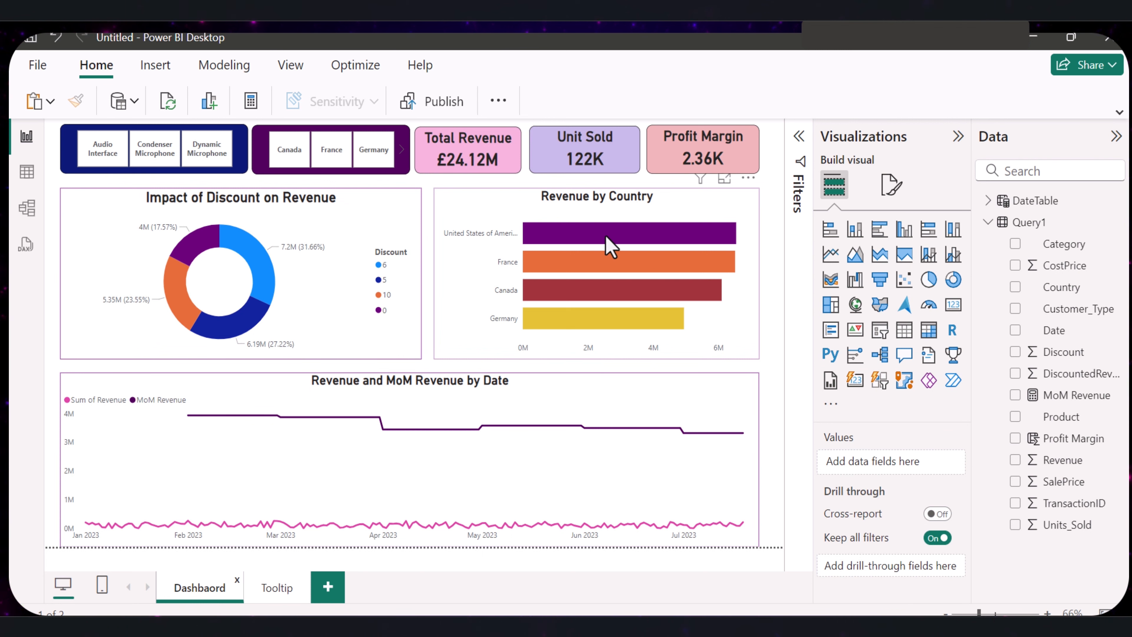
mouse_move(608, 243)
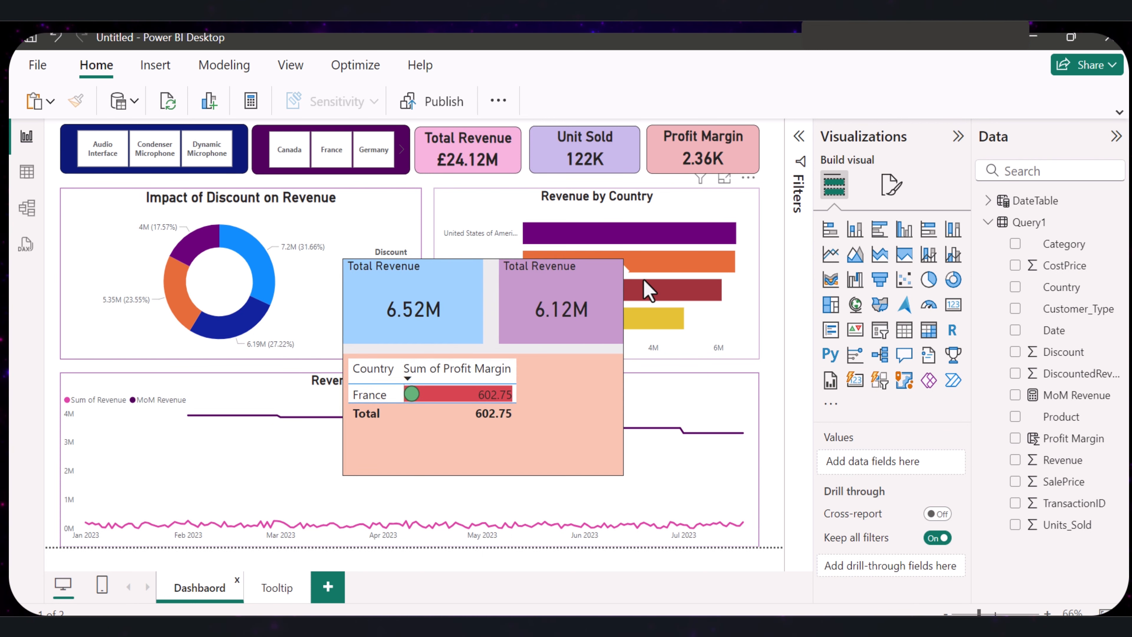
mouse_move(651, 322)
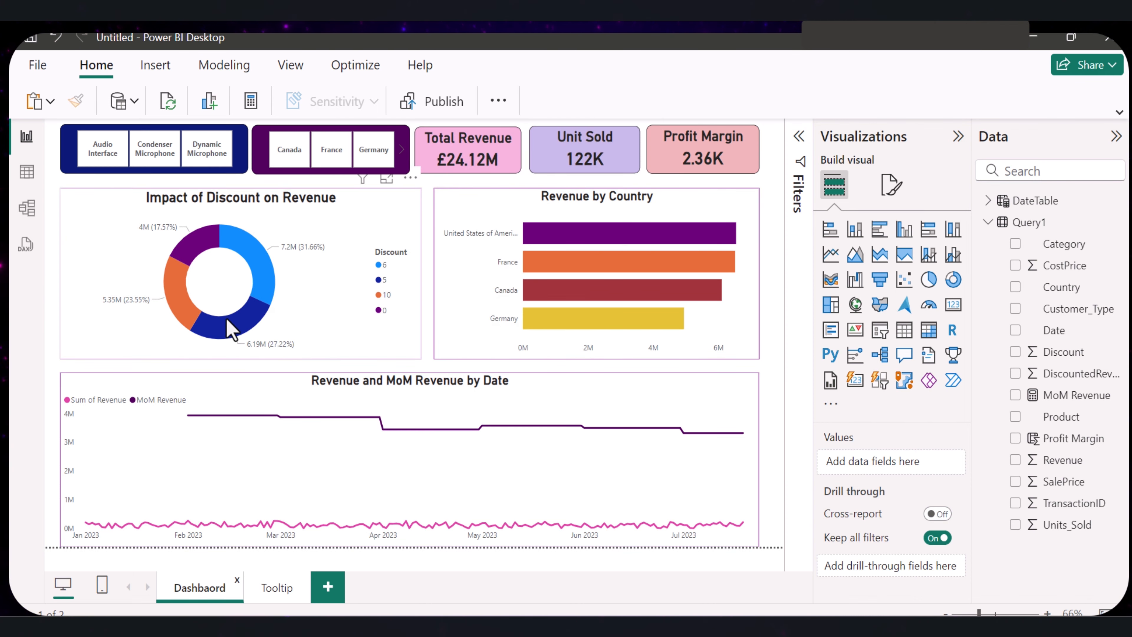
mouse_move(231, 331)
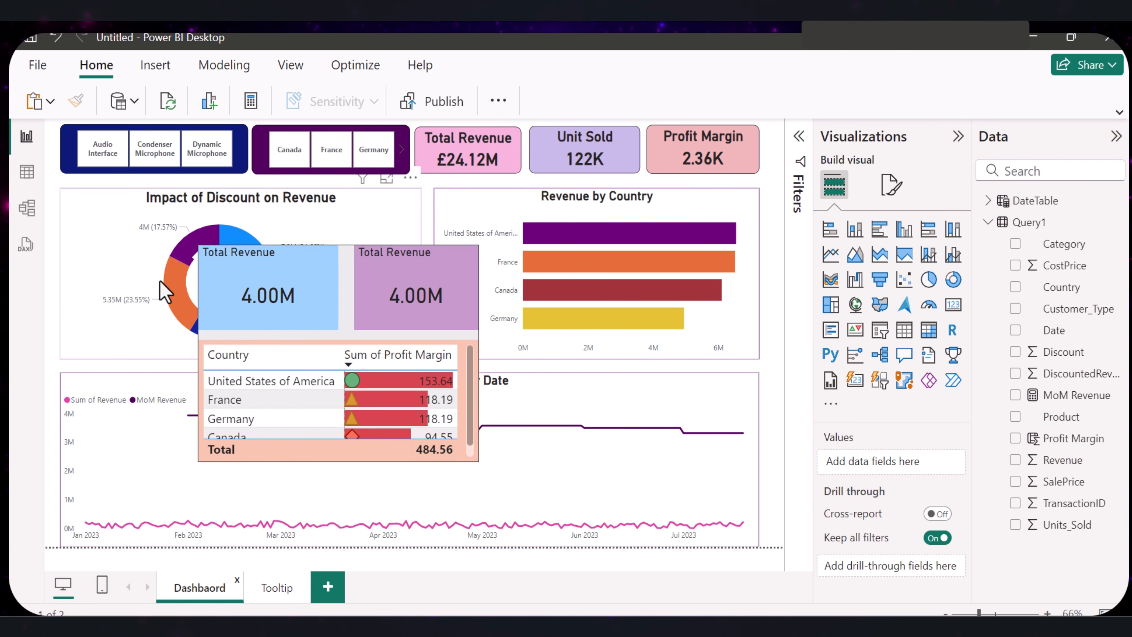
mouse_move(189, 295)
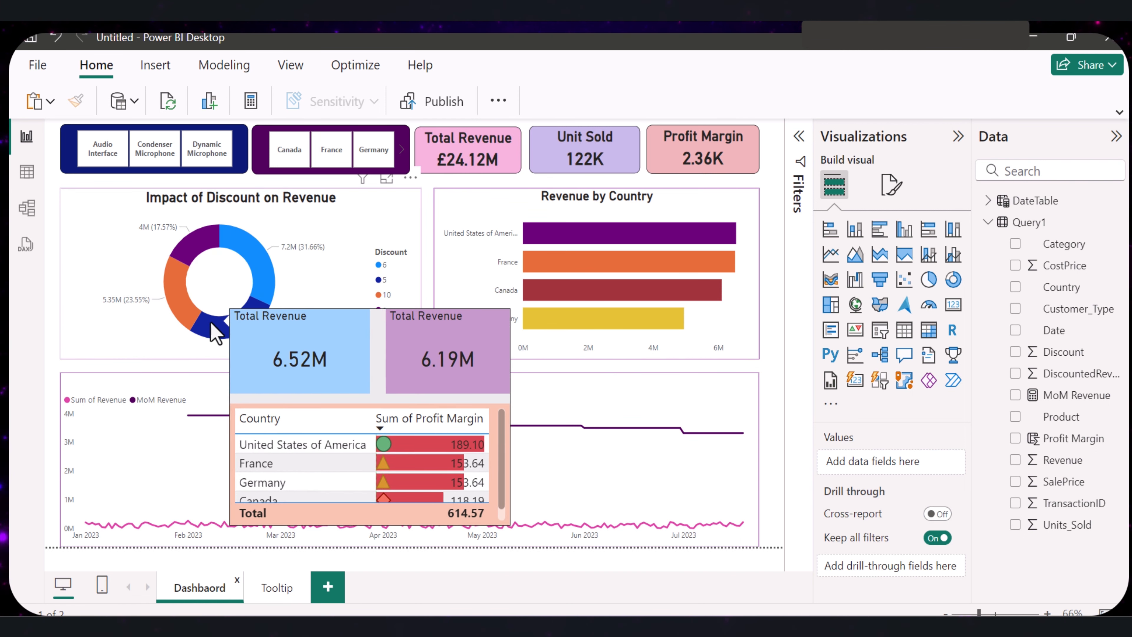
mouse_move(262, 295)
mouse_move(214, 250)
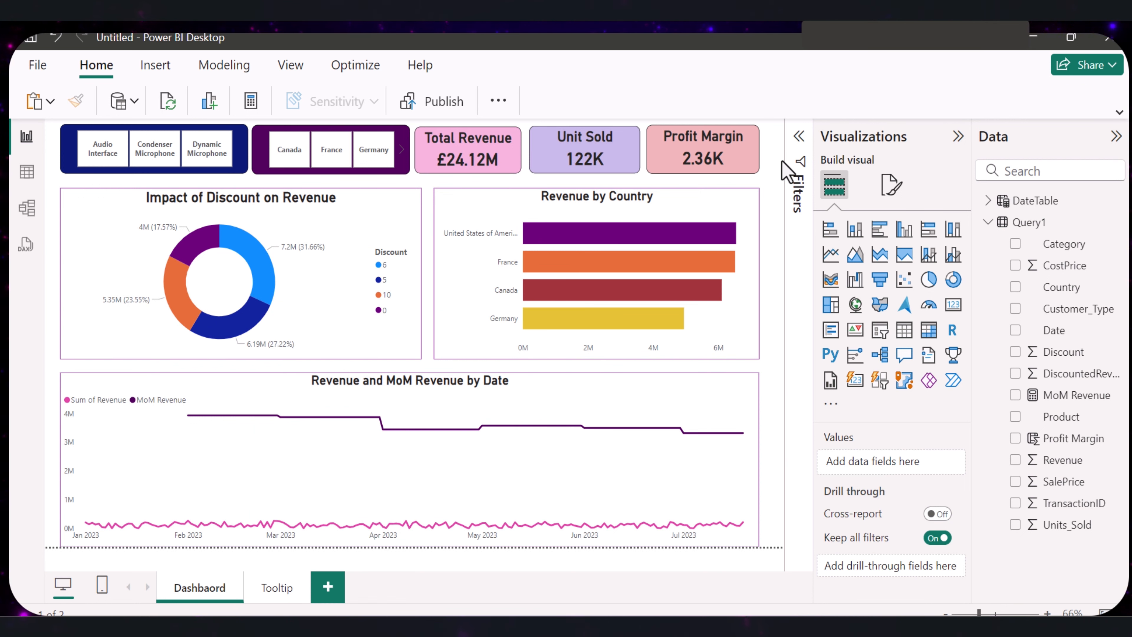
- Set the Dashbaord page's canvas background color to bright blue with 23% transparency
click(892, 184)
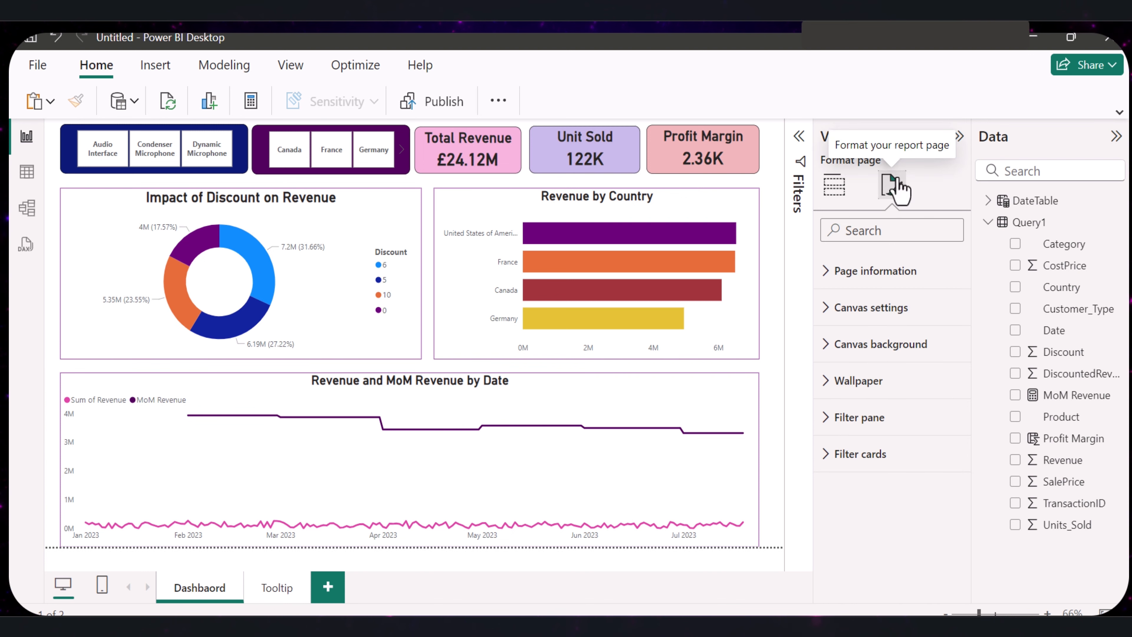
click(827, 350)
click(863, 405)
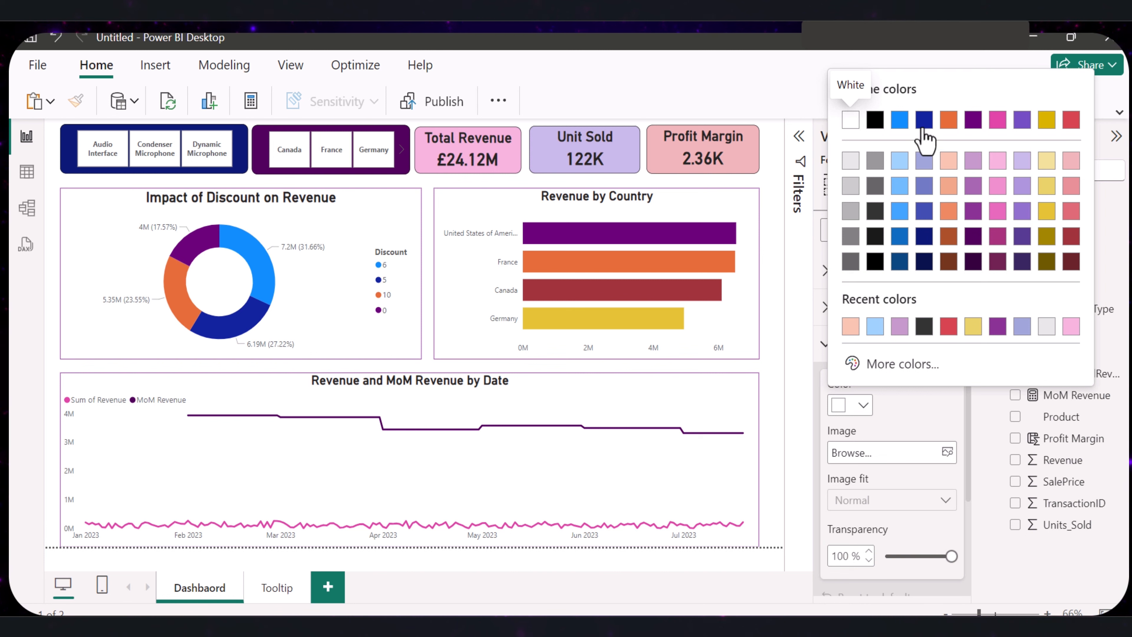
click(900, 125)
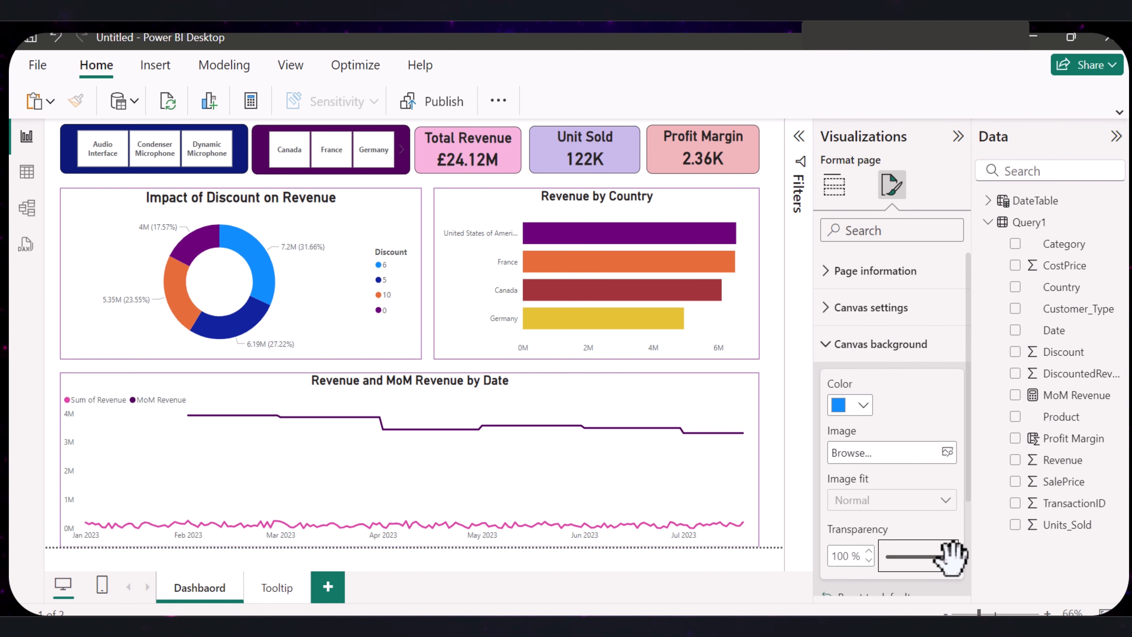
drag(951, 556, 899, 556)
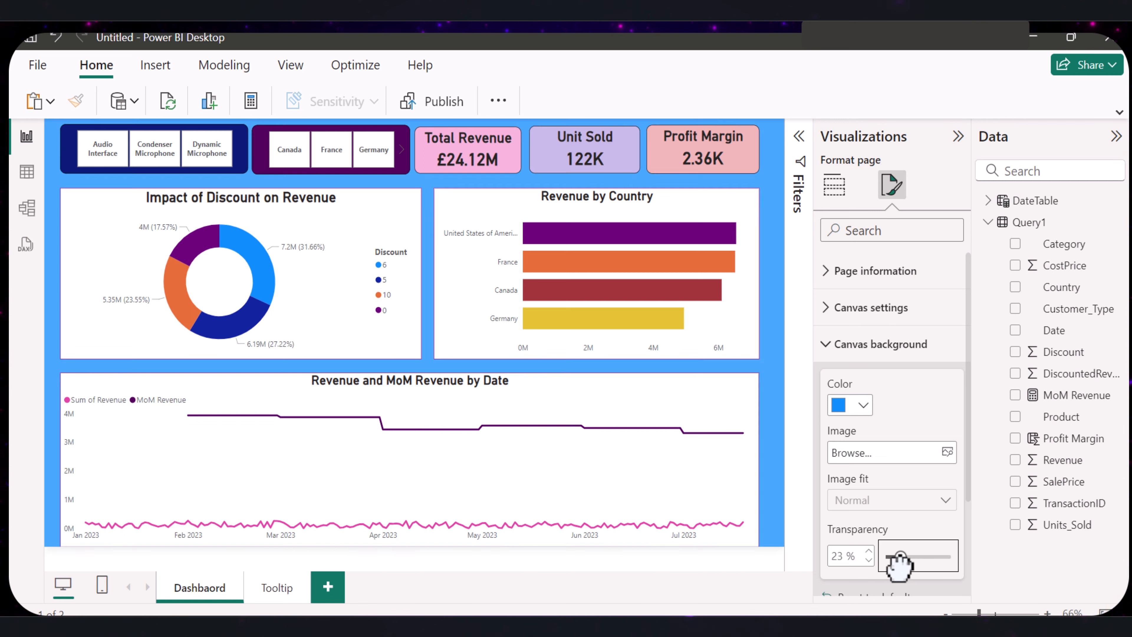
- Try light orange and red as the Dashbaord page's canvas background color
click(864, 404)
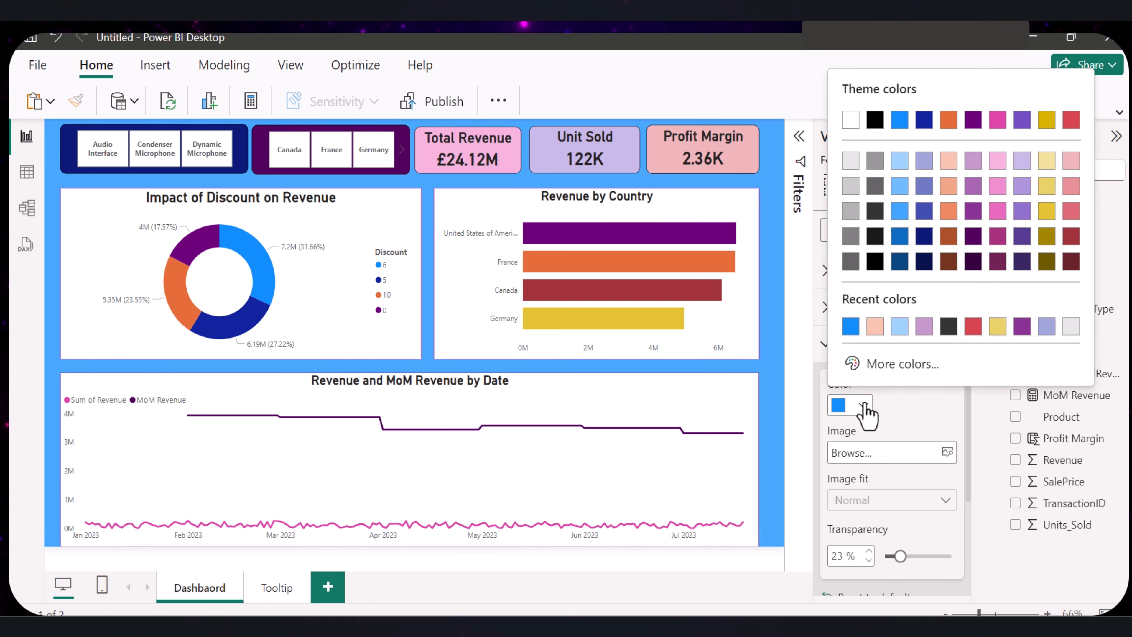
click(875, 327)
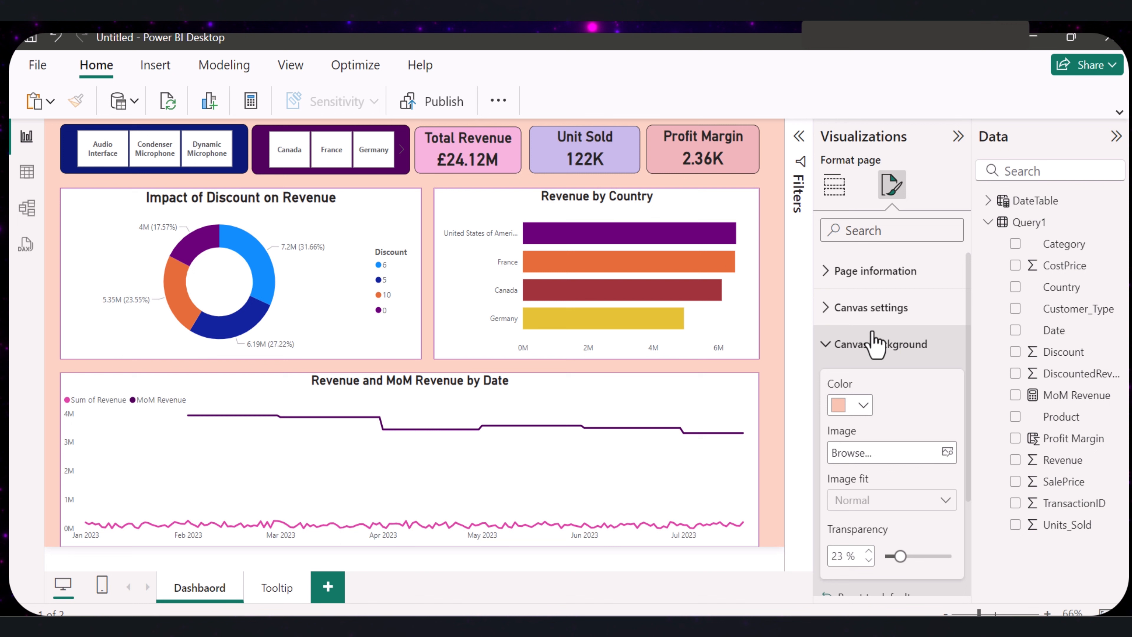
click(864, 405)
click(972, 328)
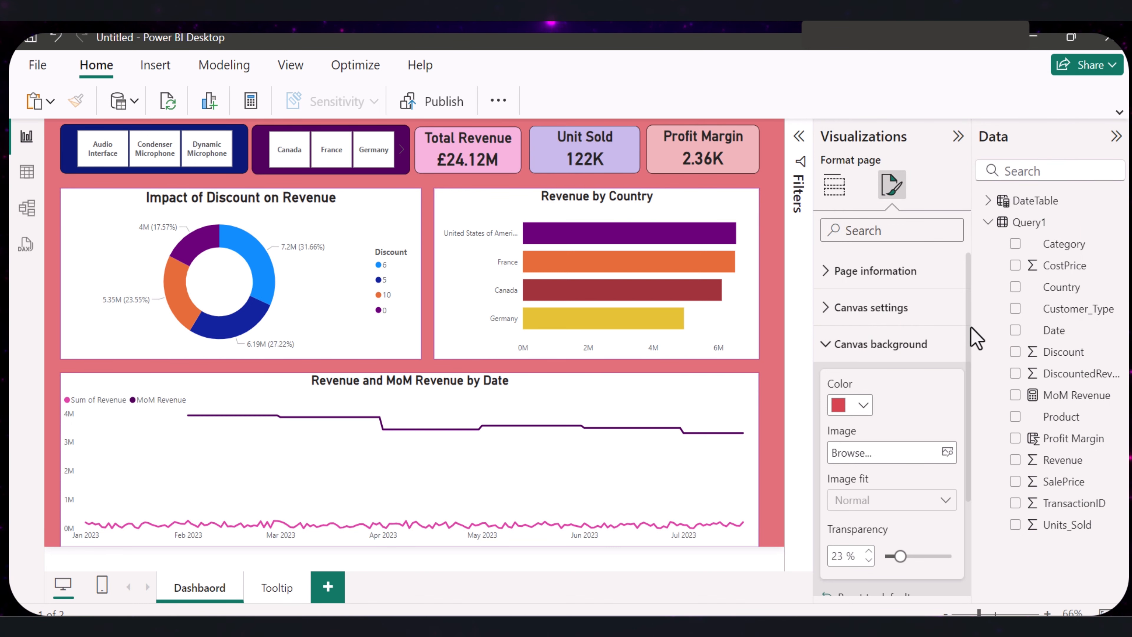
- Try gray, black, light gray and Black, 10% lighter as the Dashbaord page's canvas background color
click(863, 406)
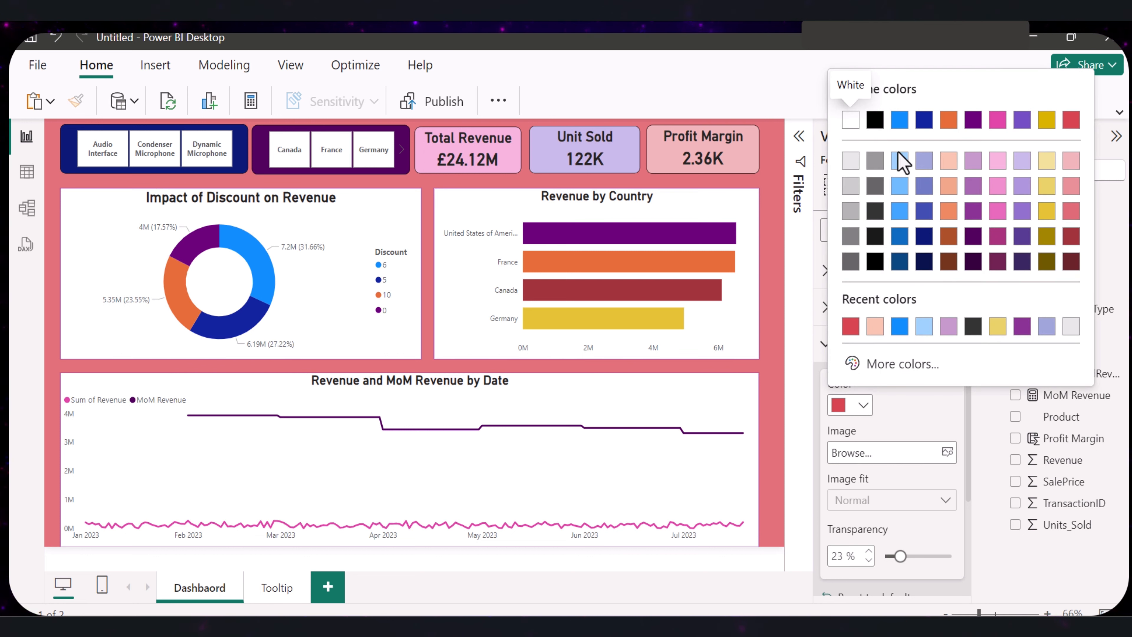
click(875, 161)
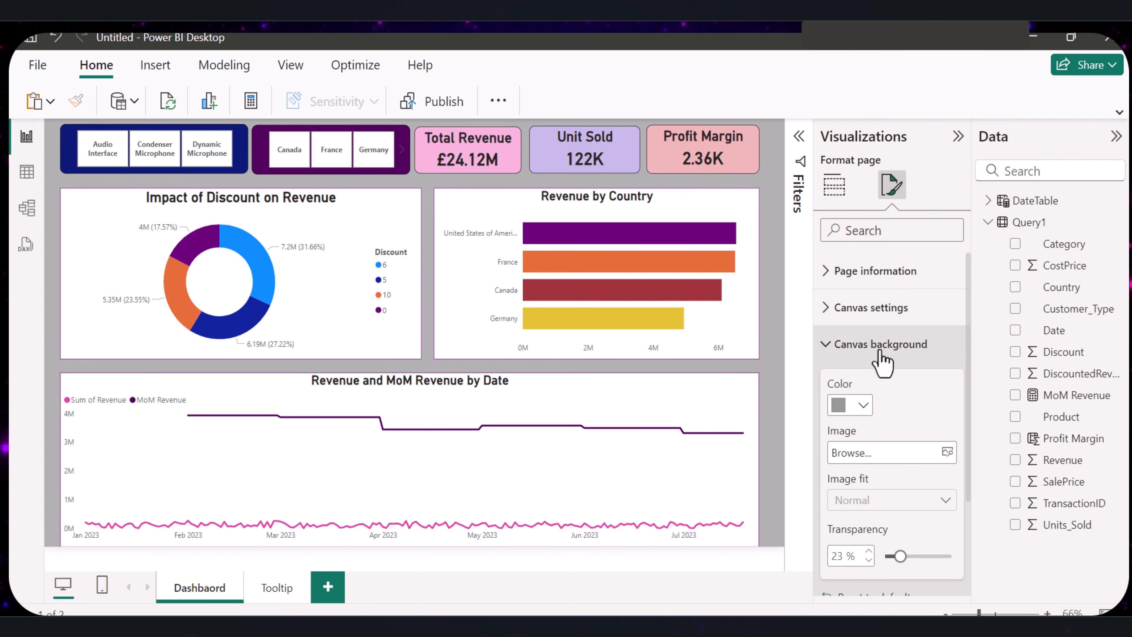
click(863, 406)
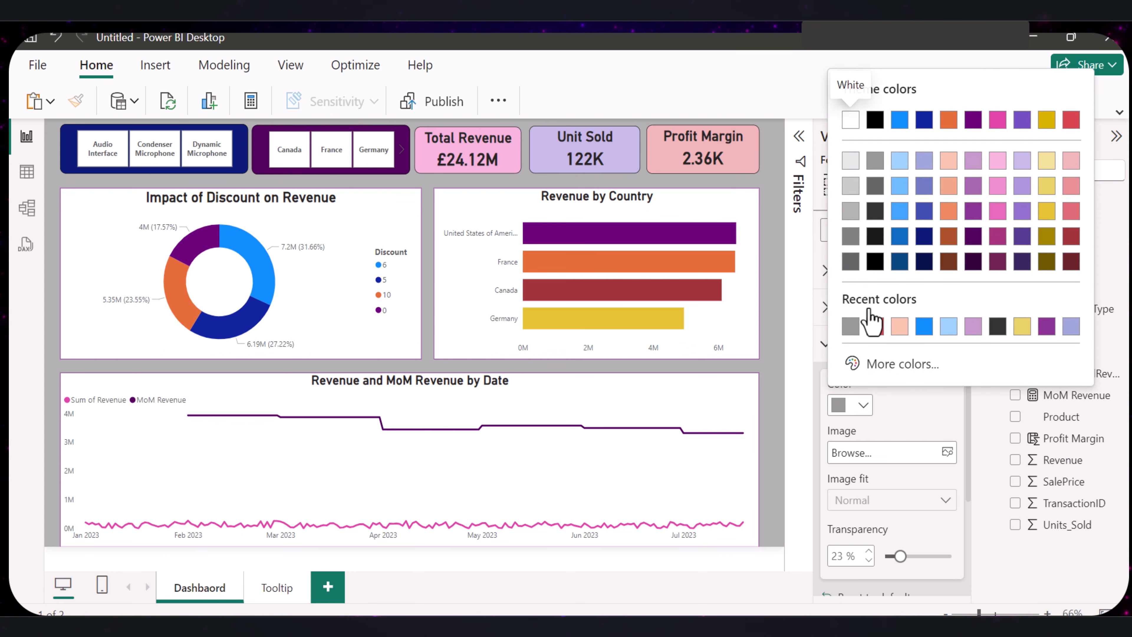
click(875, 119)
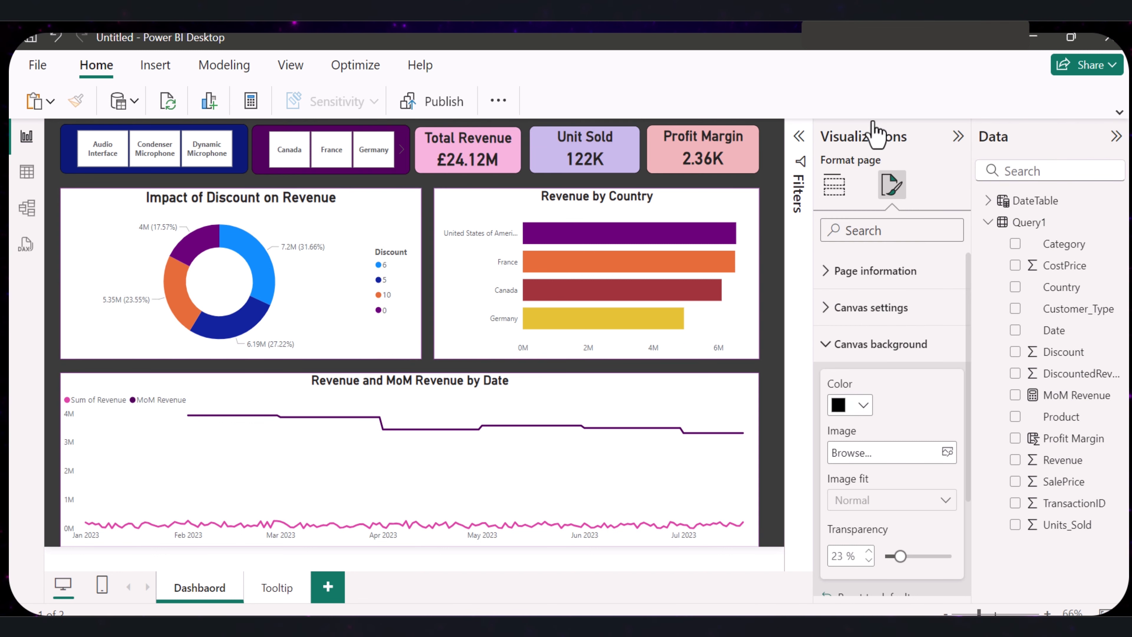
click(863, 406)
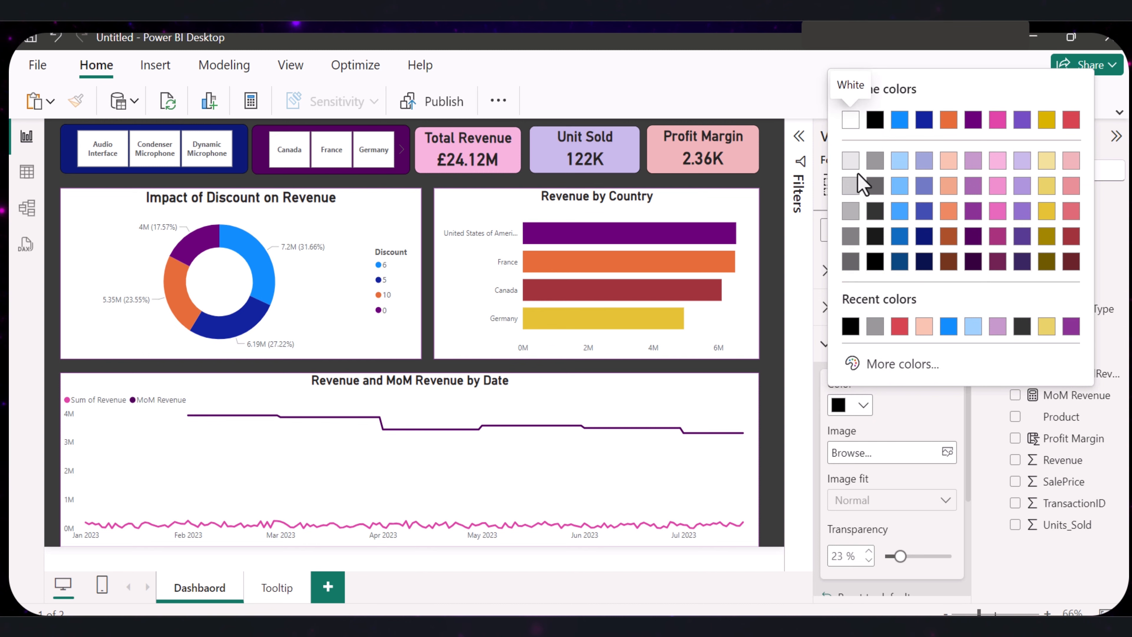
click(851, 188)
click(863, 406)
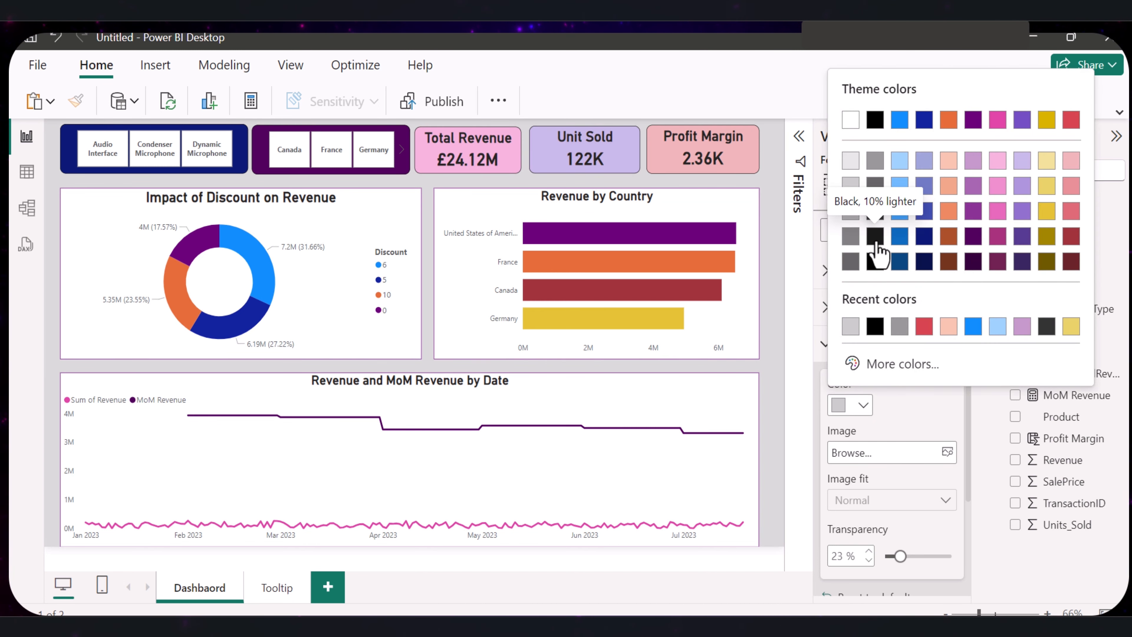
click(875, 238)
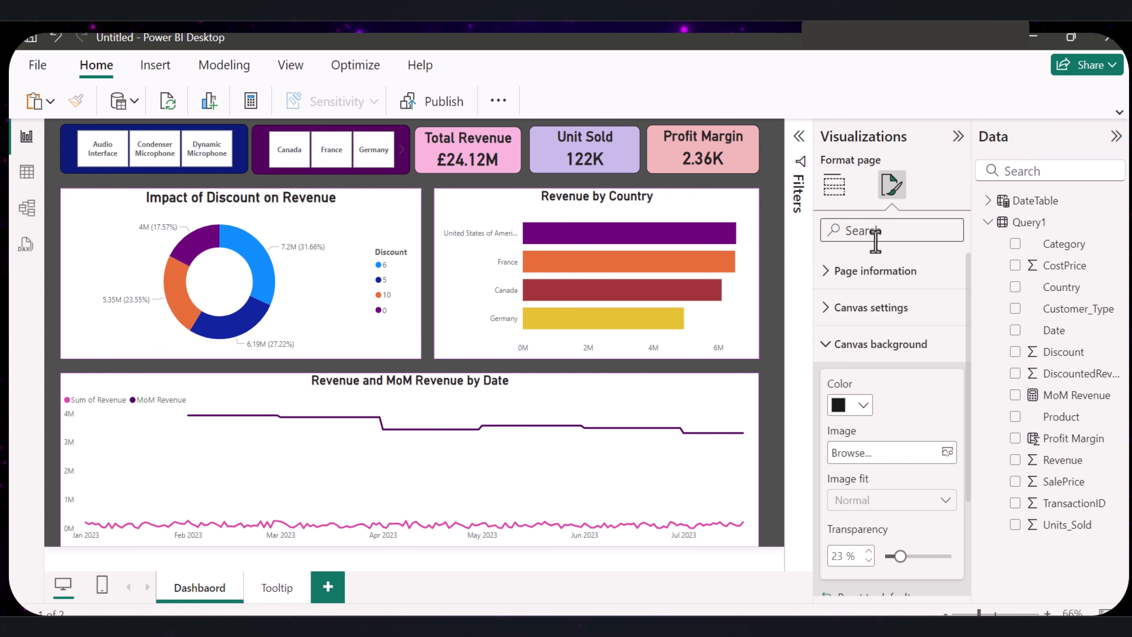
- Try light purple and pink as the Dashbaord page's canvas background color
click(868, 412)
click(965, 165)
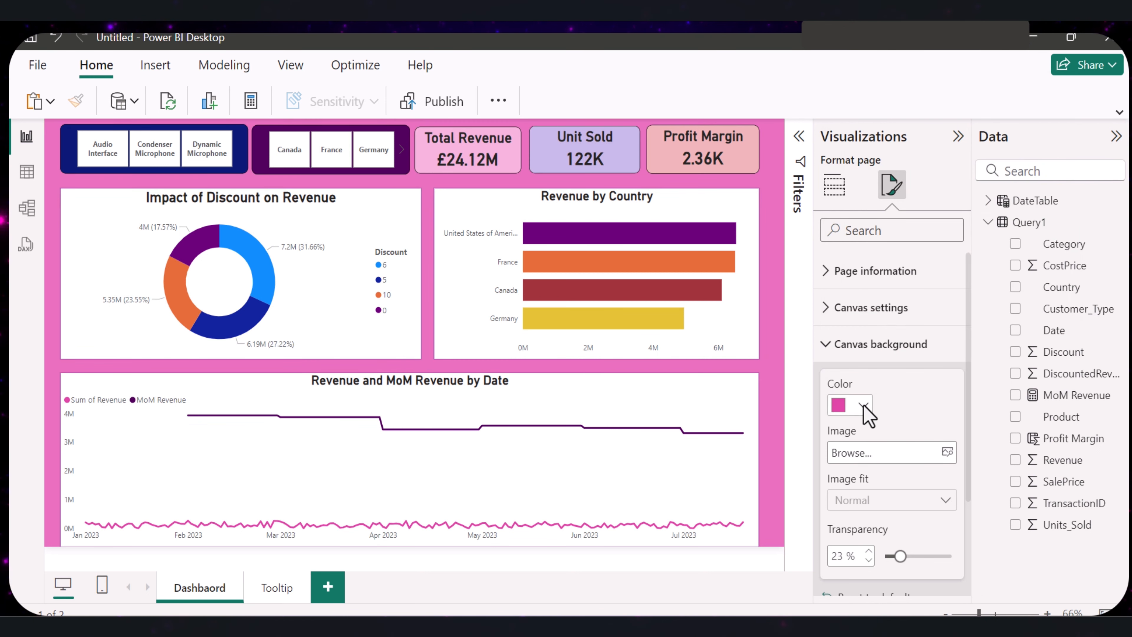
click(864, 406)
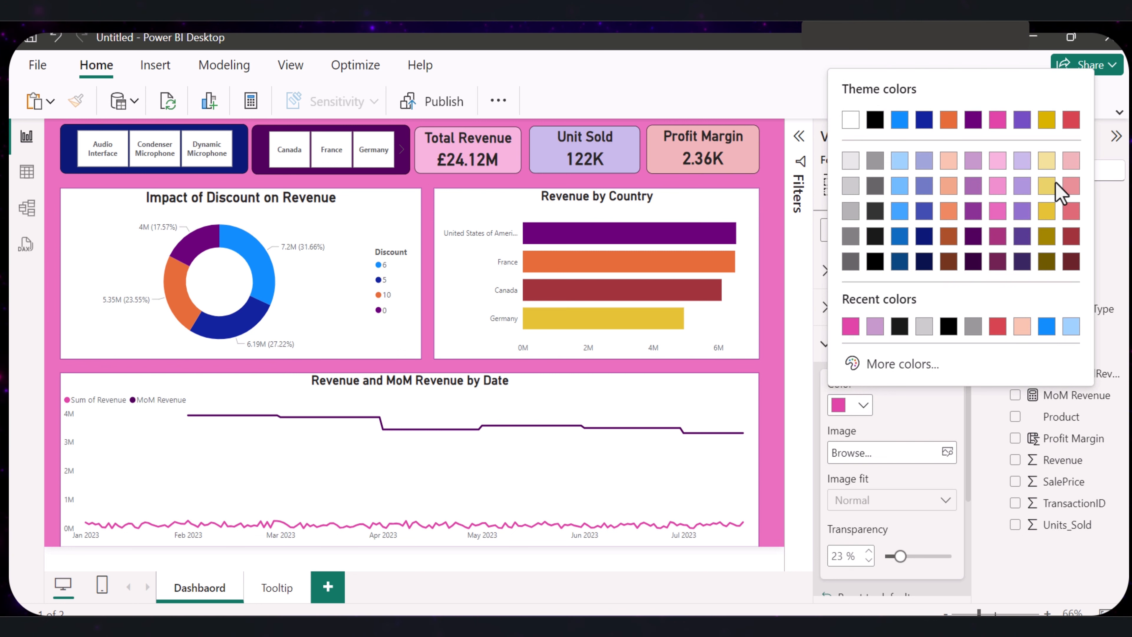